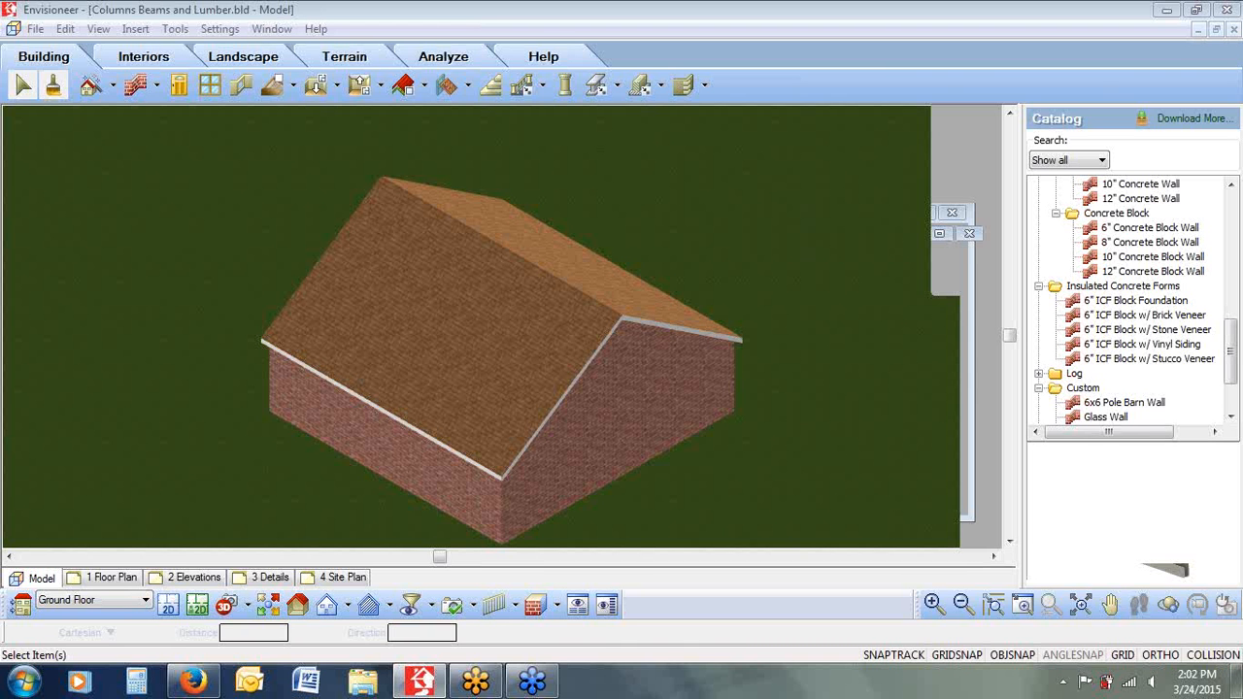
Display only the model's framing, and switch the display back to all elements except framing
key("alt+v")
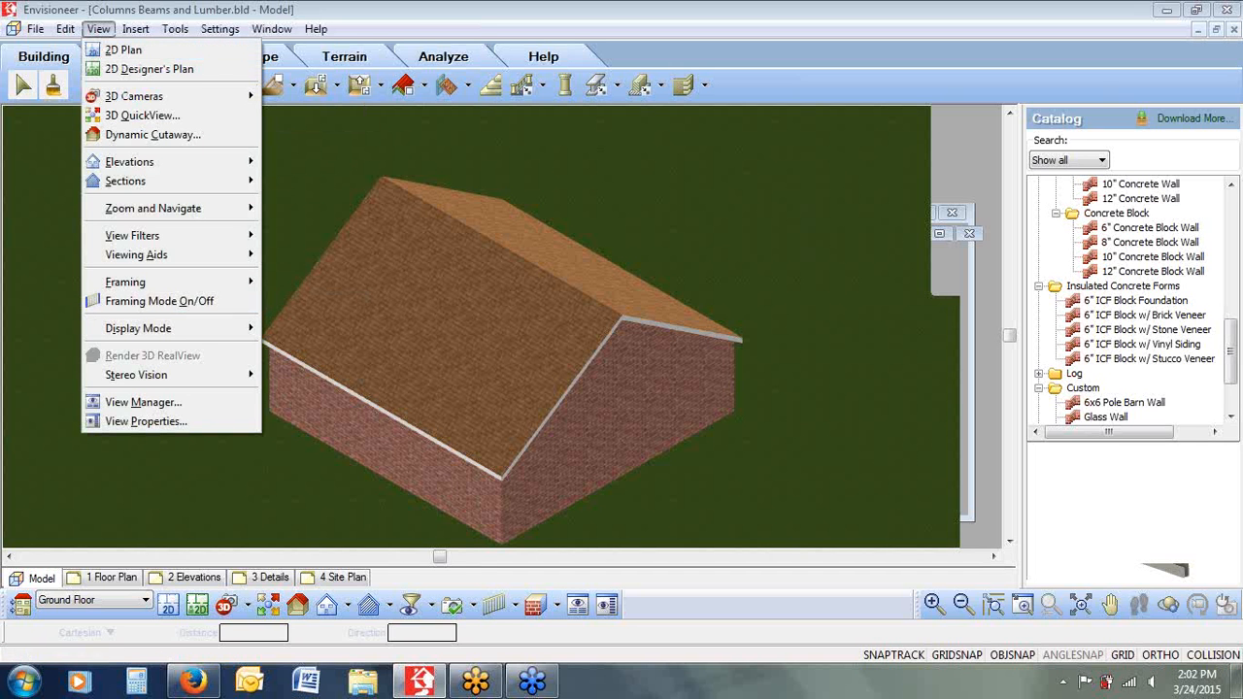
mouse_move(145, 282)
key("Right")
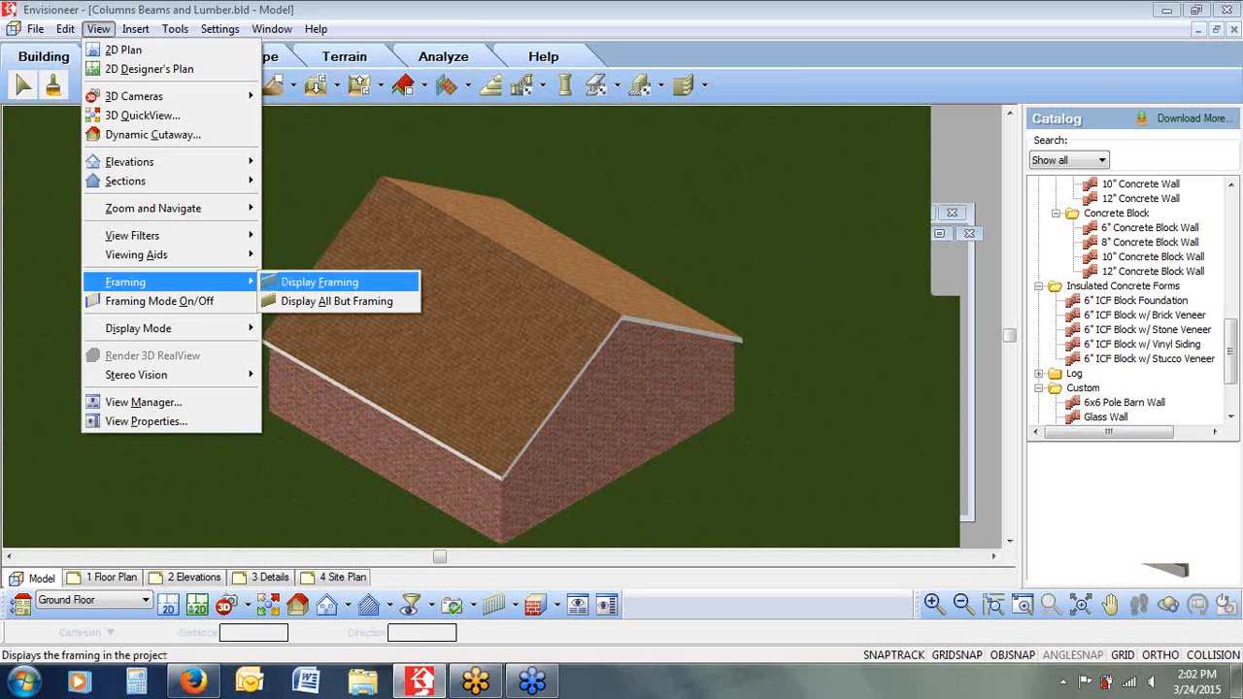
key("Return")
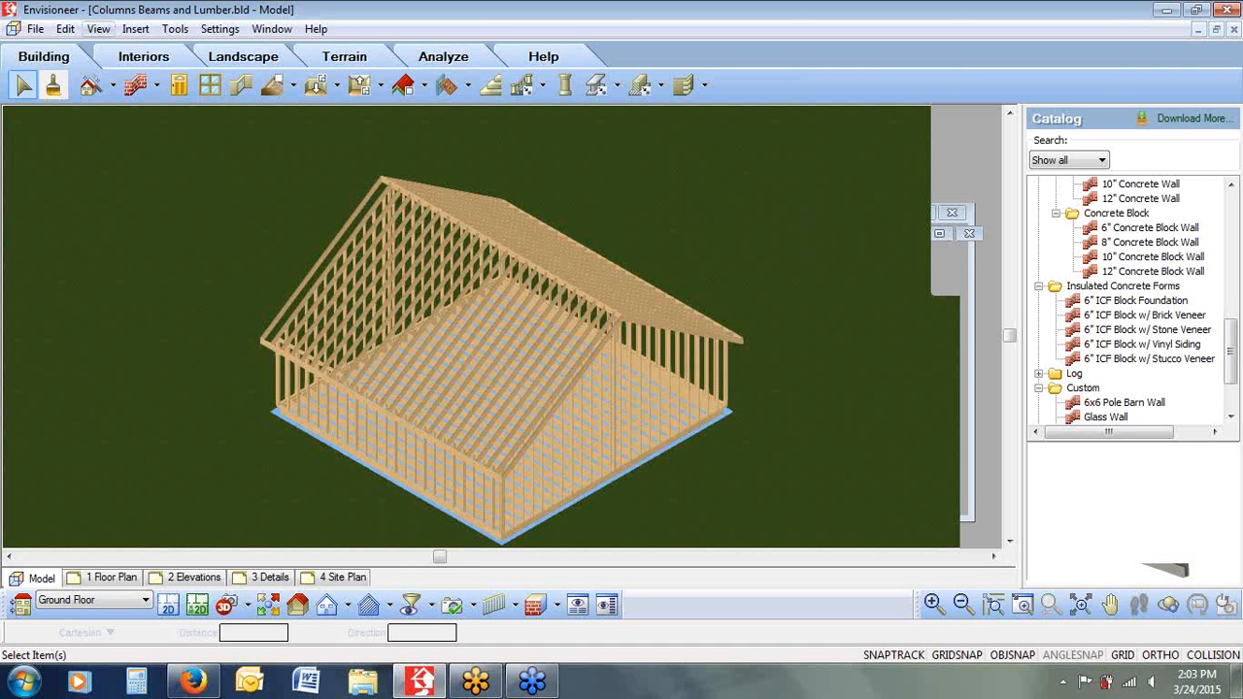
left_click(98, 28)
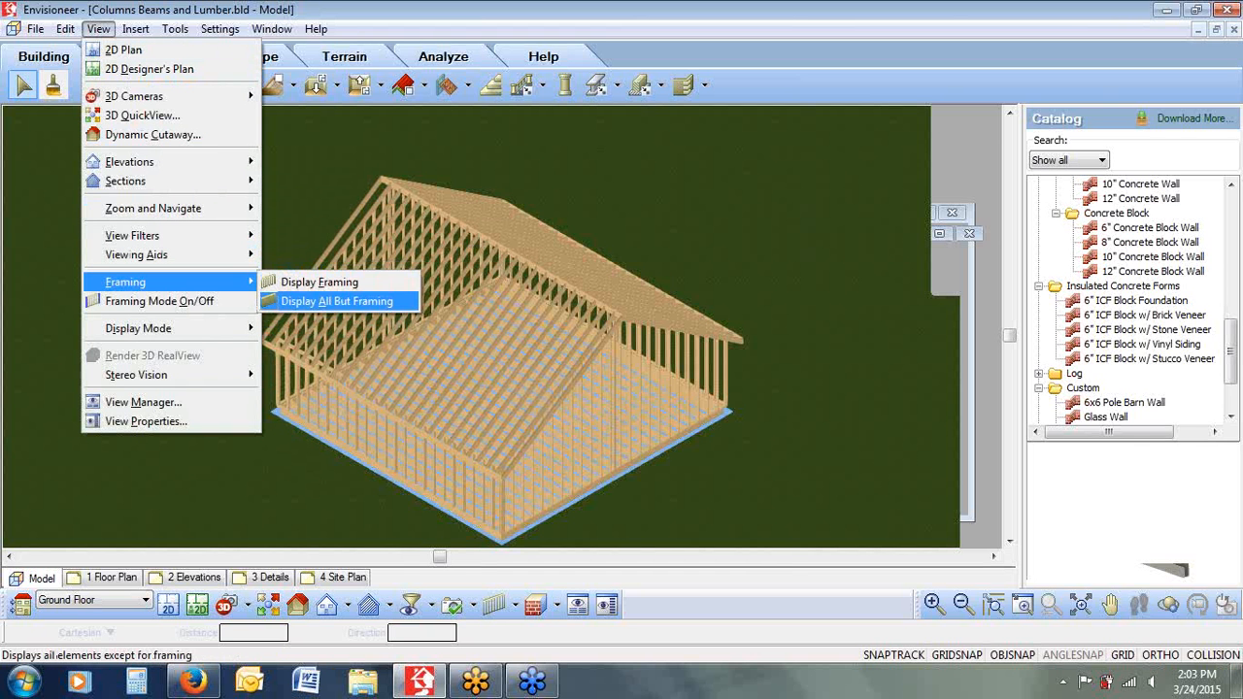
left_click(336, 301)
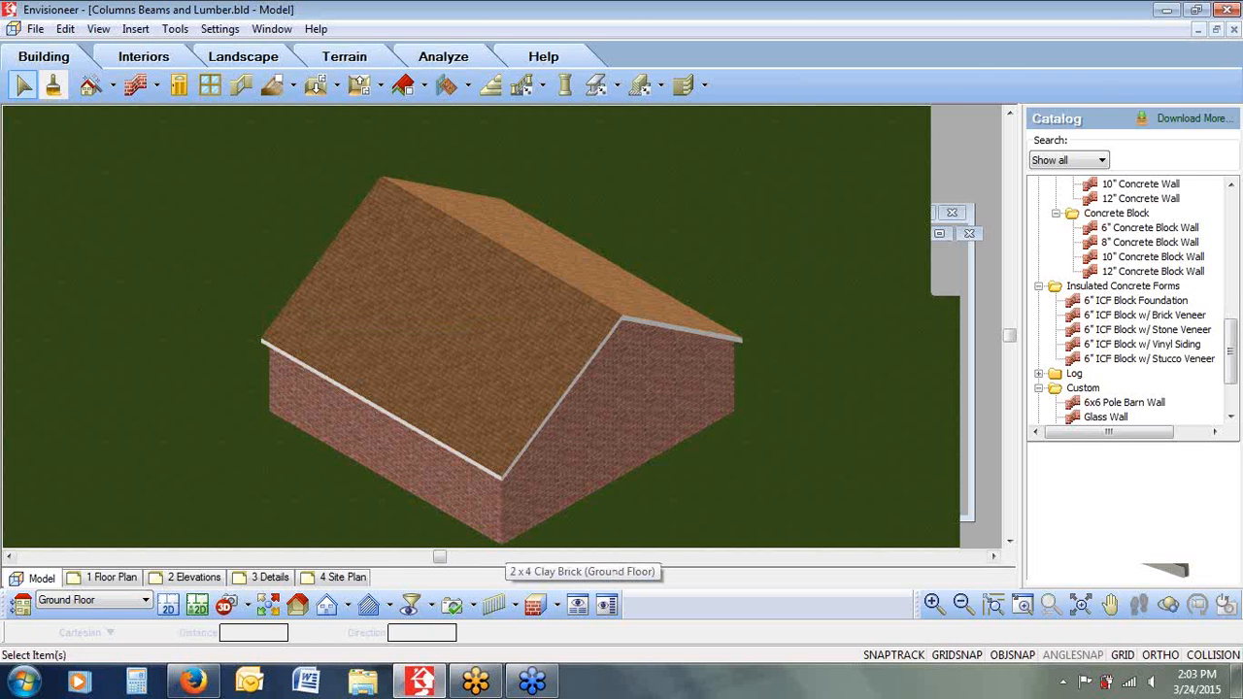
Open the basic properties of the ground floor 2 x 4 Clay Brick wall under the near gable
left_click(513, 539)
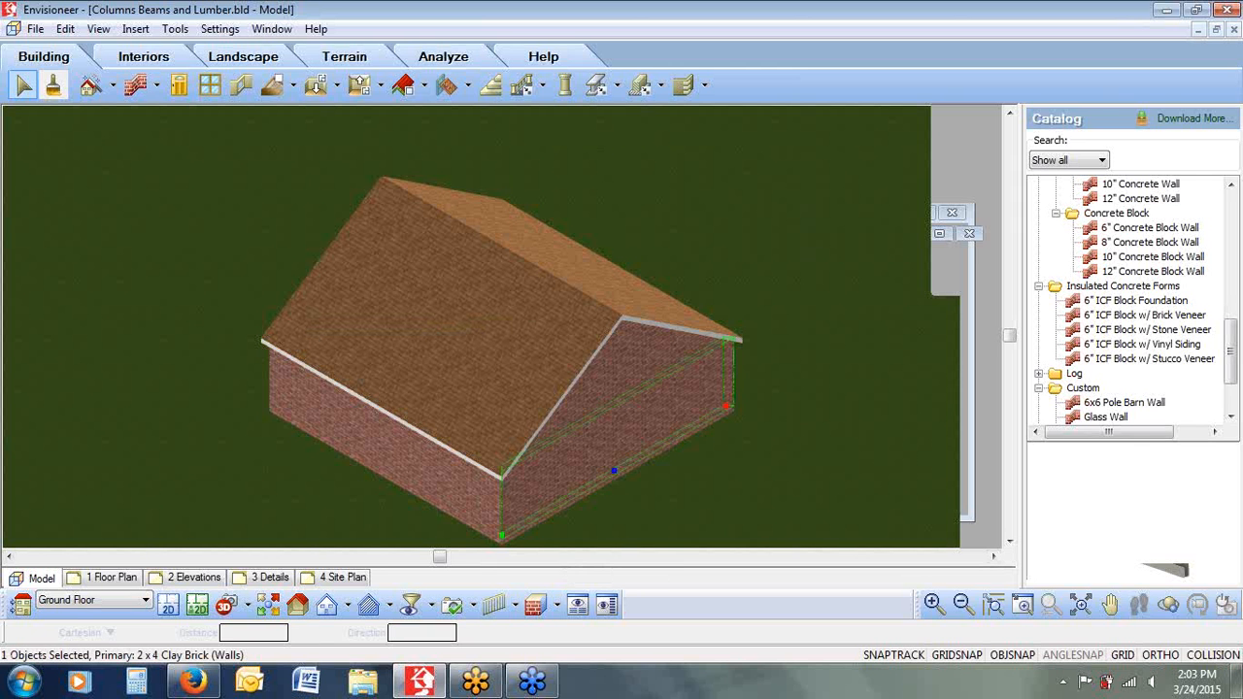
right_click(522, 158)
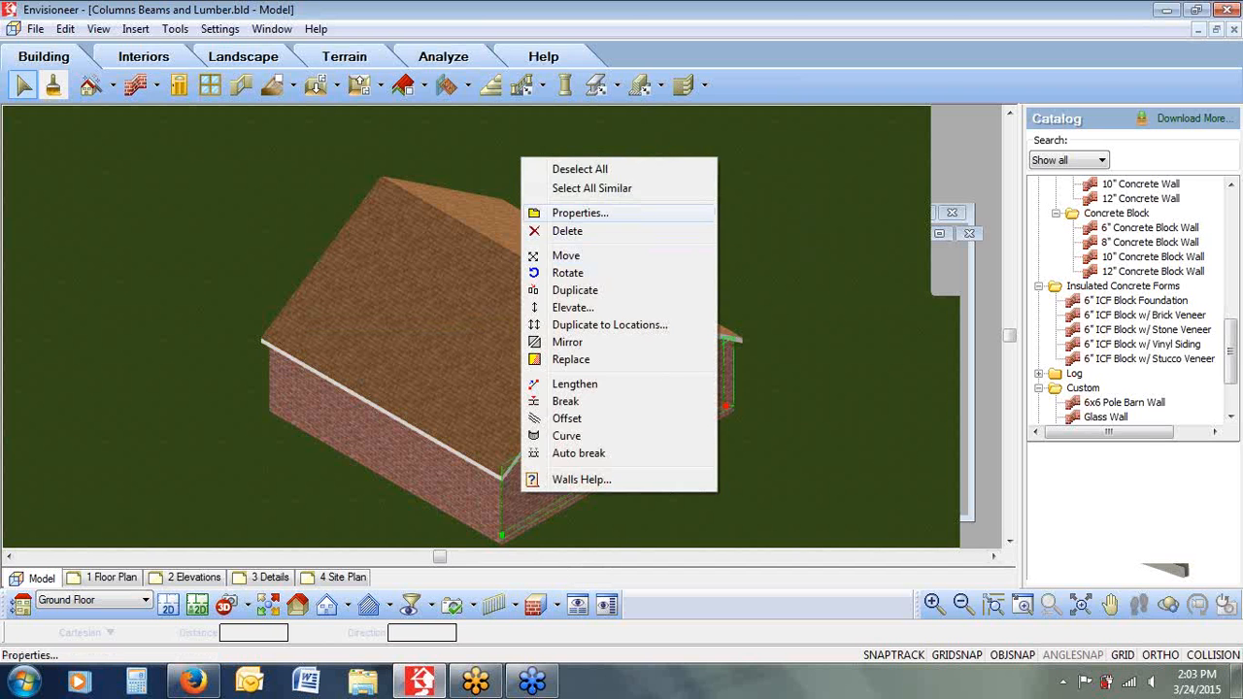
key("Return")
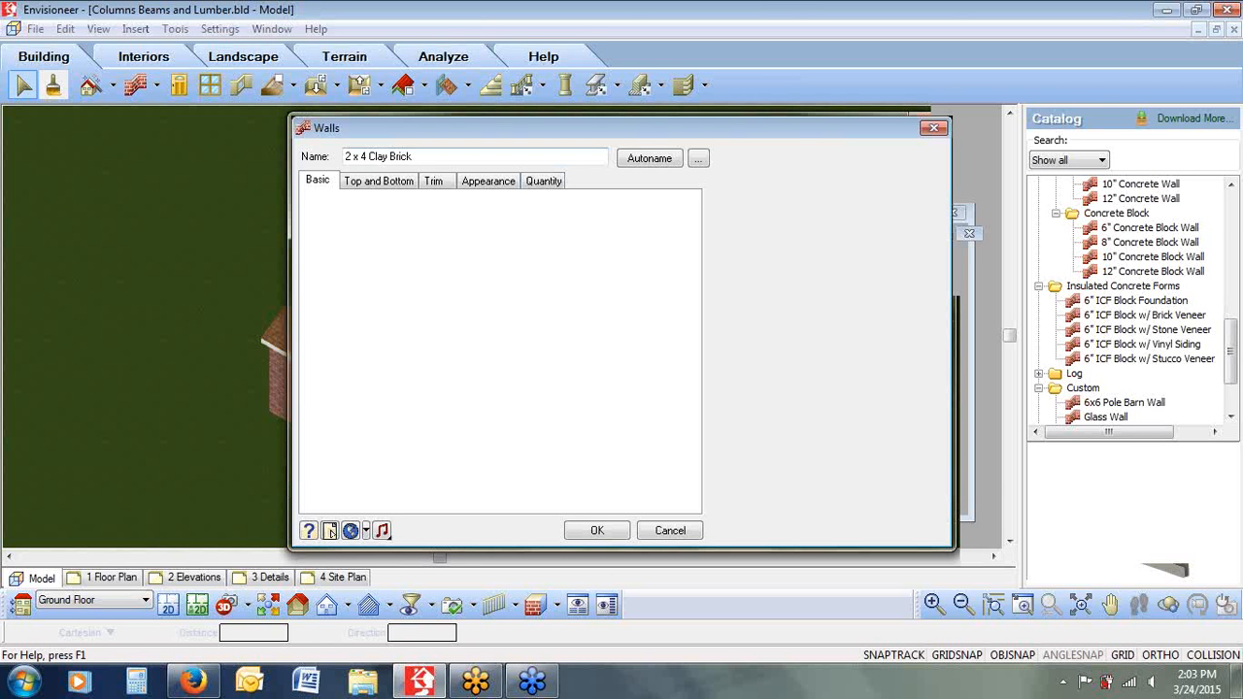
left_click(360, 181)
left_click(317, 181)
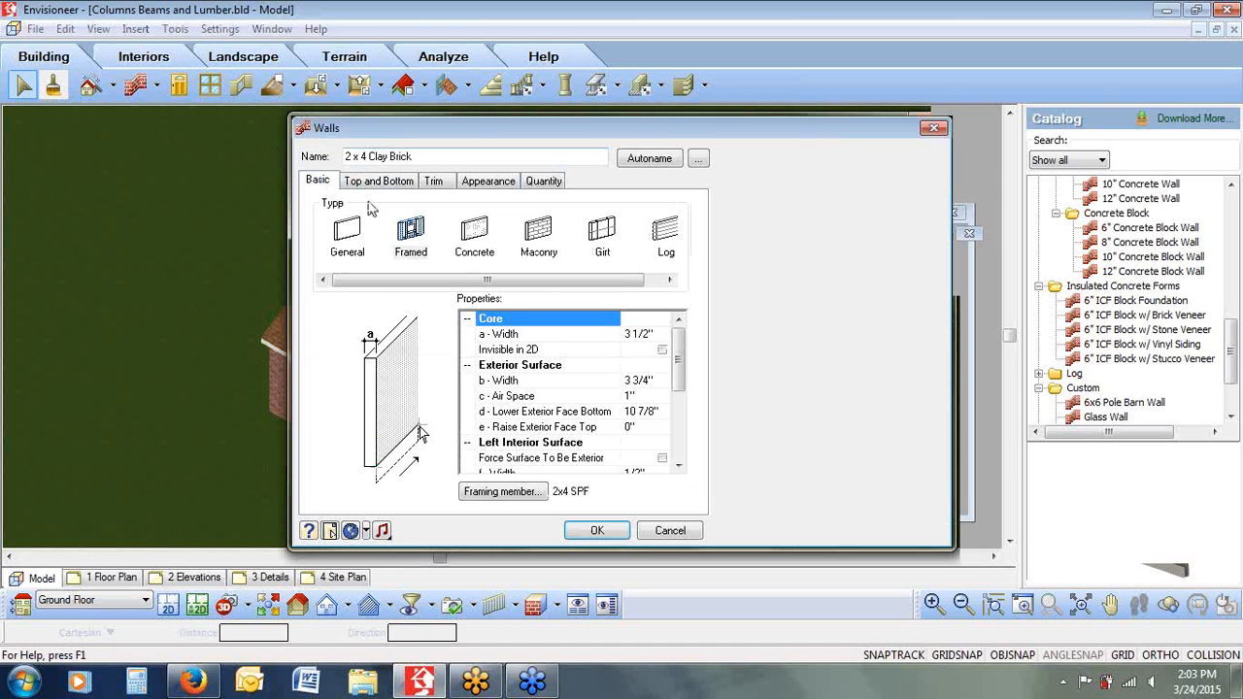
Compare the General and Framed types for the wall, leaving it set to Framed
left_click(415, 257)
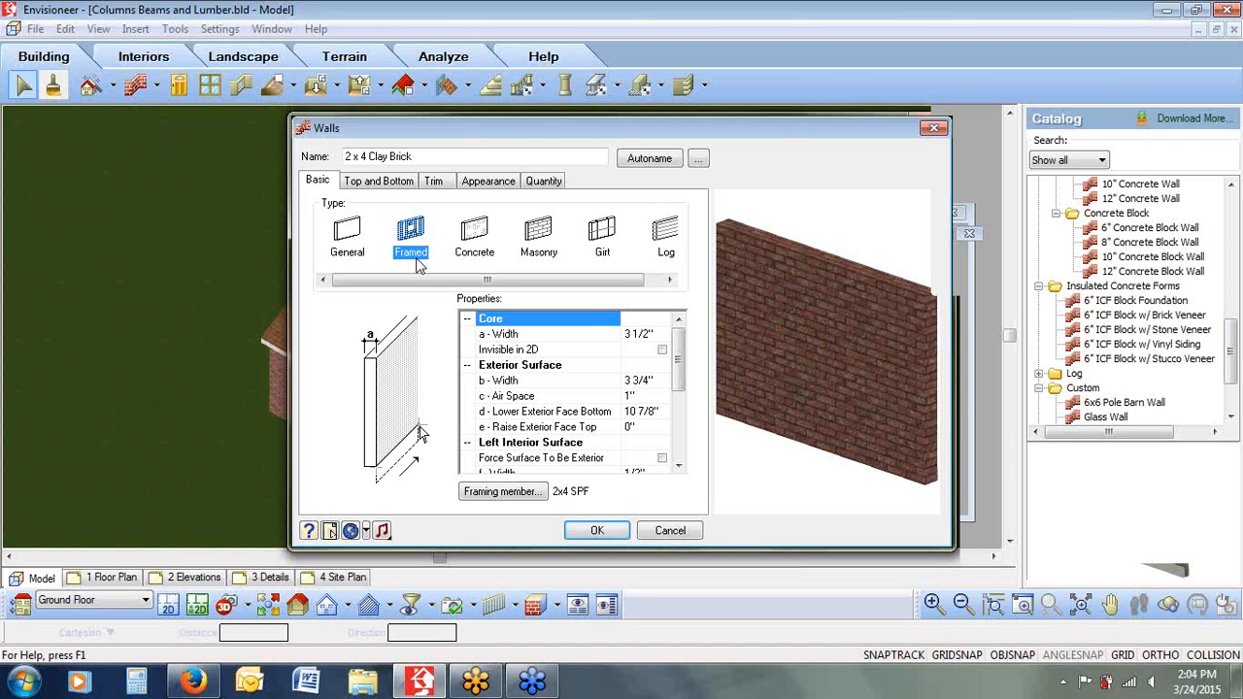
left_click(342, 241)
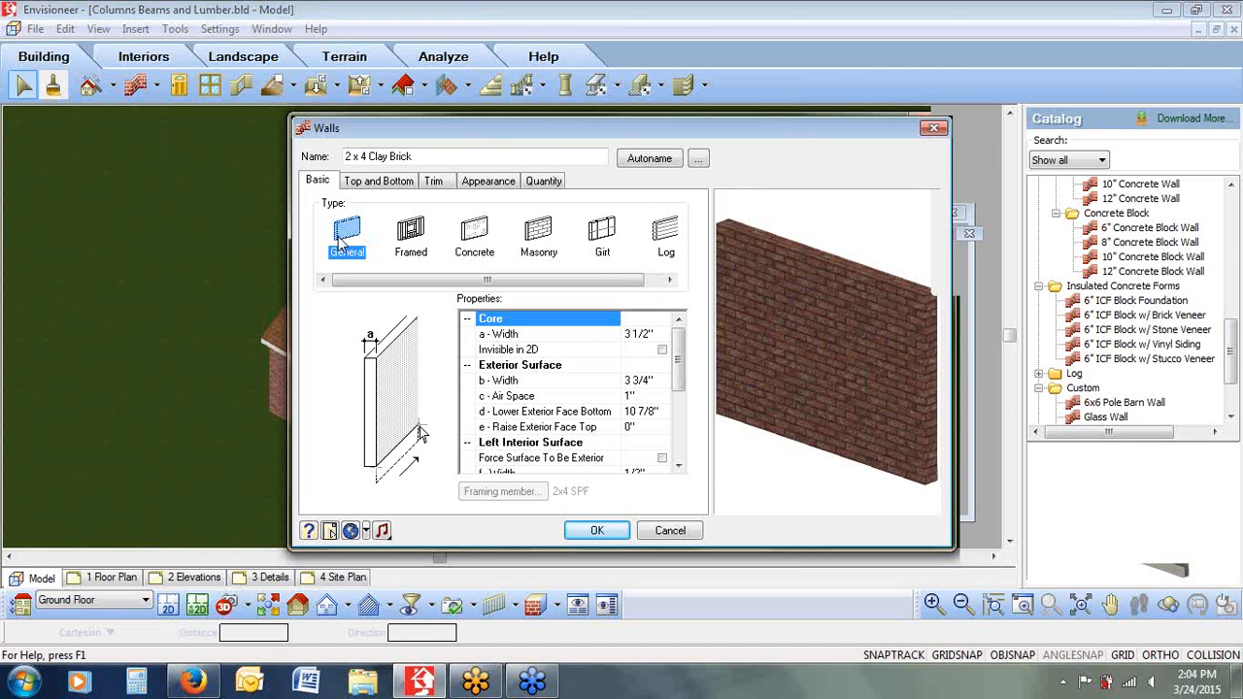
left_click(407, 242)
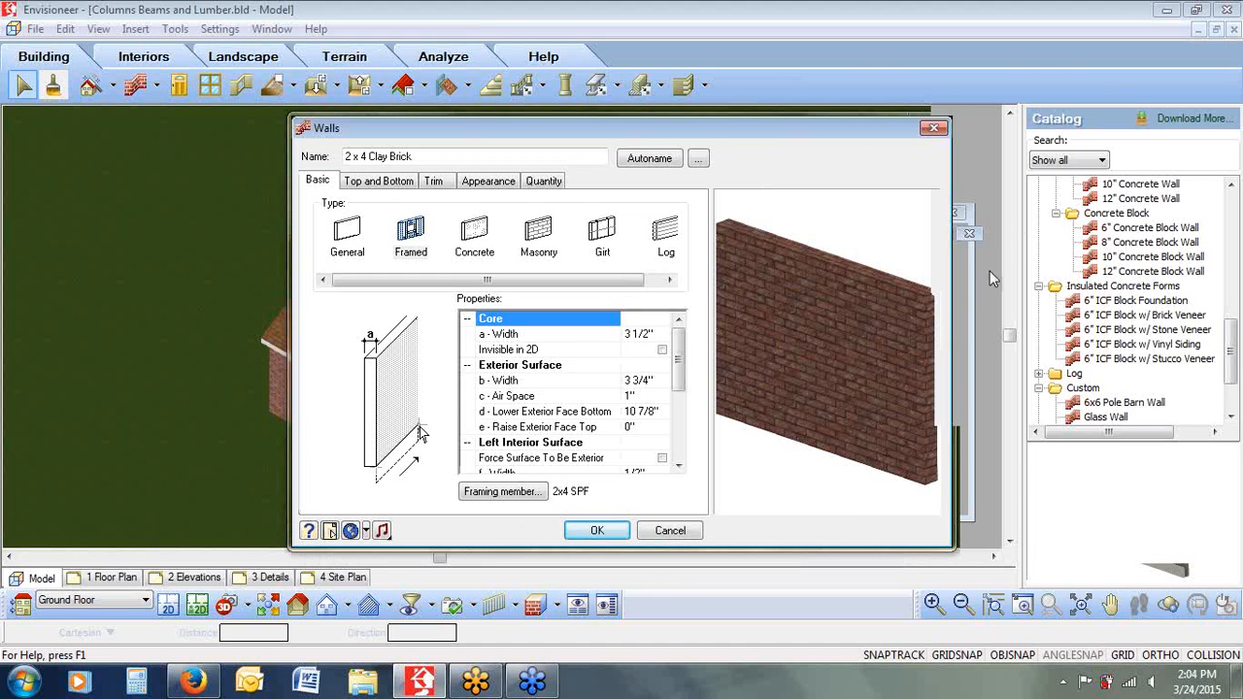
mouse_move(402, 261)
left_mouse_down()
mouse_move(398, 474)
mouse_move(404, 490)
mouse_move(464, 484)
mouse_move(449, 481)
mouse_move(449, 499)
left_mouse_up()
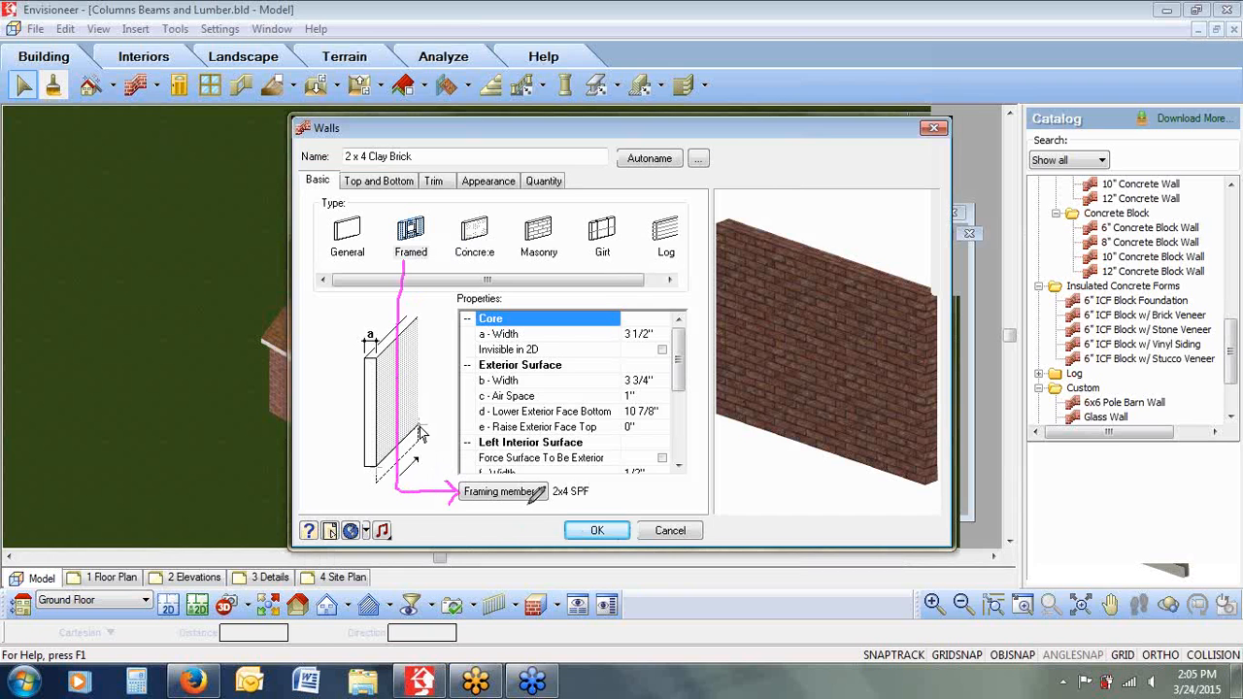
mouse_move(556, 486)
left_mouse_down()
mouse_move(560, 500)
mouse_move(595, 493)
mouse_move(569, 469)
mouse_move(558, 497)
left_mouse_up()
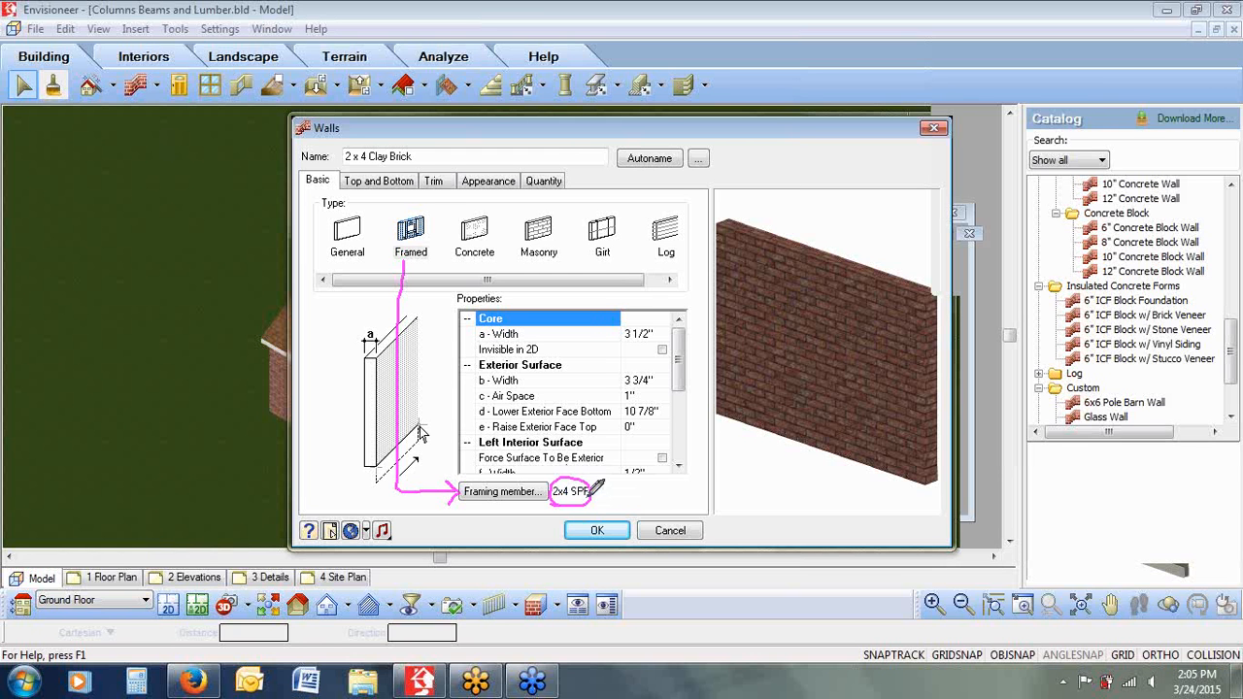
mouse_move(519, 477)
left_mouse_down()
mouse_move(458, 476)
mouse_move(457, 497)
mouse_move(540, 500)
mouse_move(549, 478)
left_mouse_up()
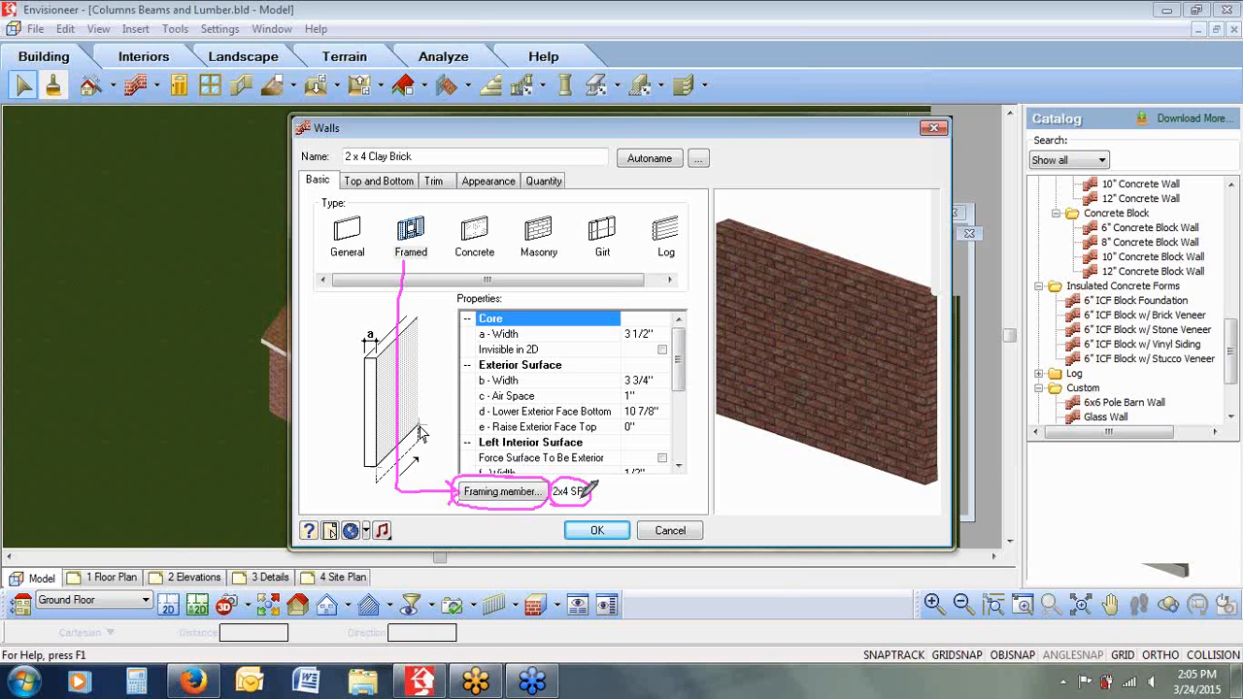
mouse_move(529, 476)
left_mouse_down()
mouse_move(540, 458)
mouse_move(575, 453)
mouse_move(575, 474)
mouse_move(585, 466)
left_mouse_up()
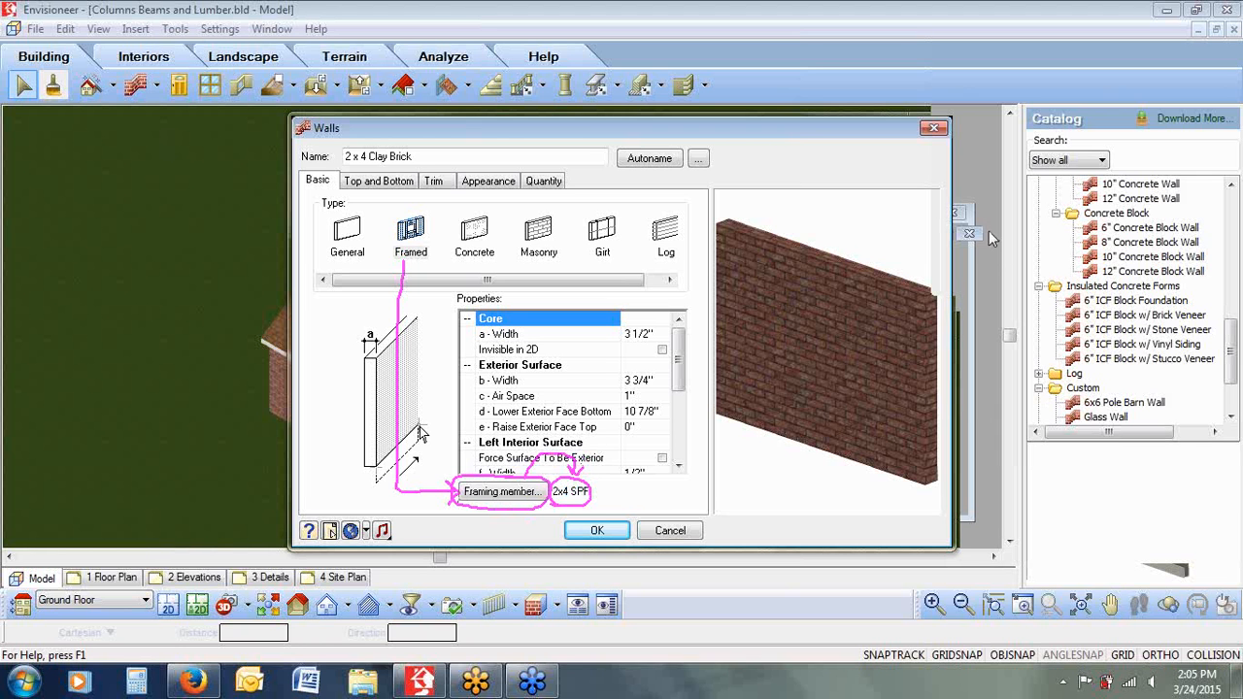
key("Escape")
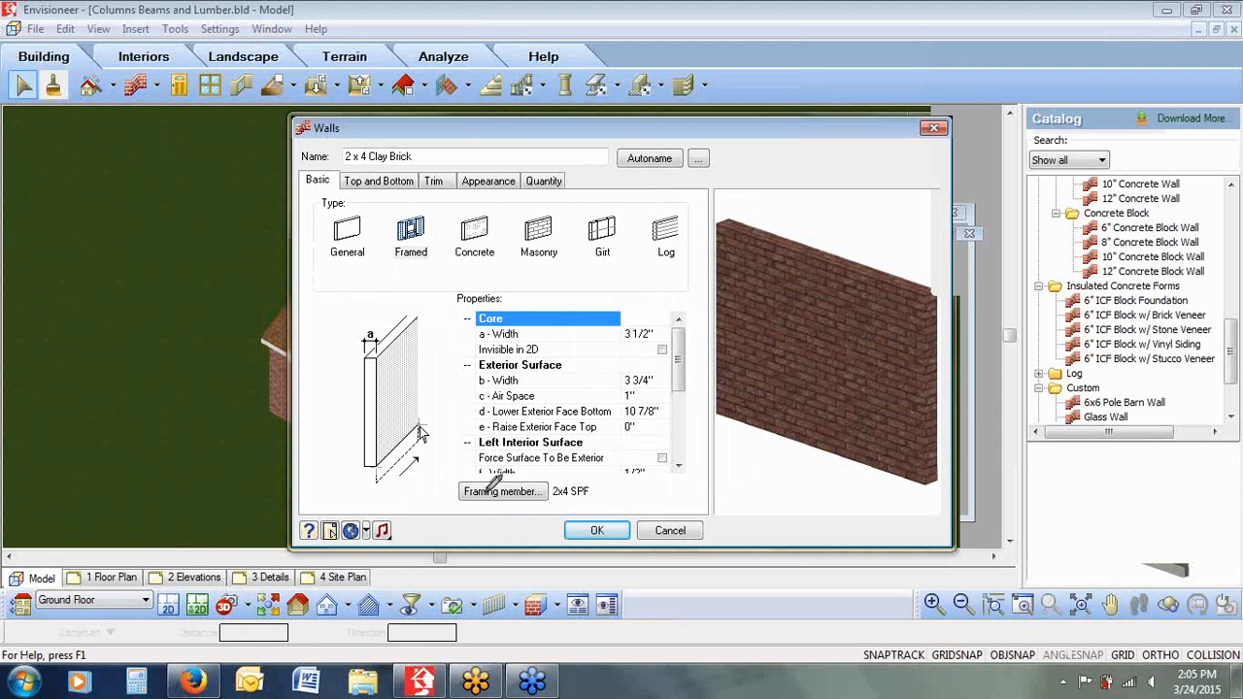
Open the 2x4 SPF element from the wall's framing member catalog for editing and look through the available member shapes
left_click(528, 493)
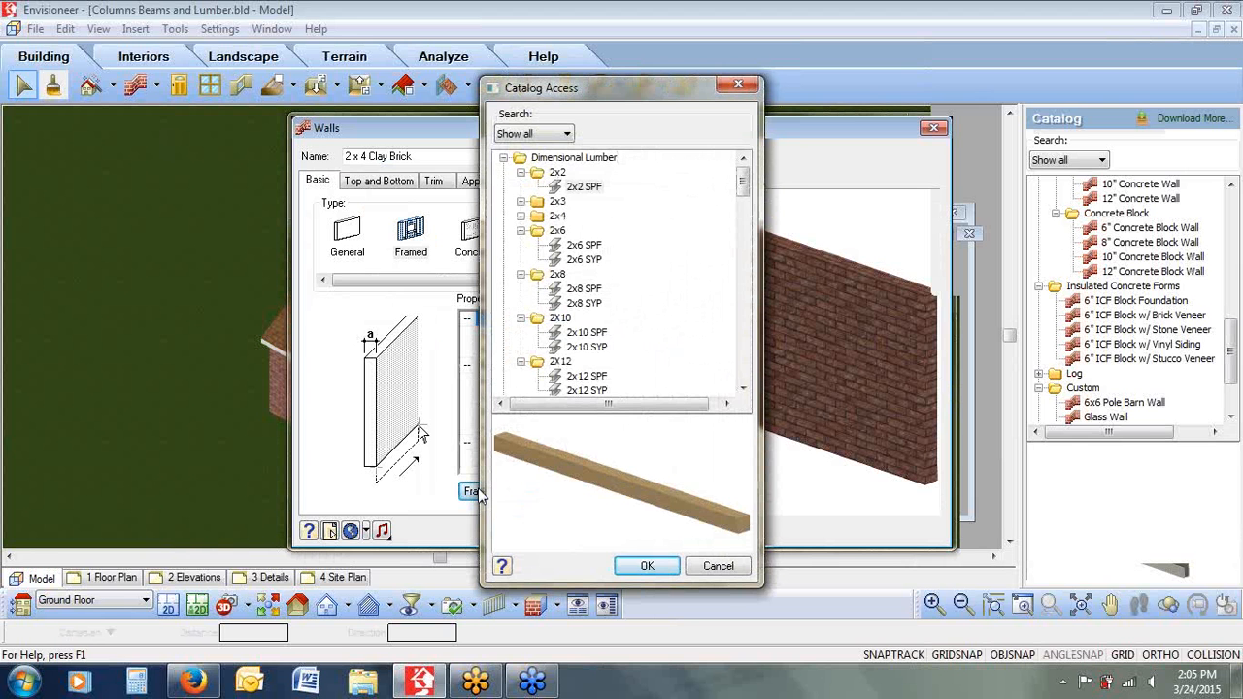
left_click(523, 216)
left_click(580, 234)
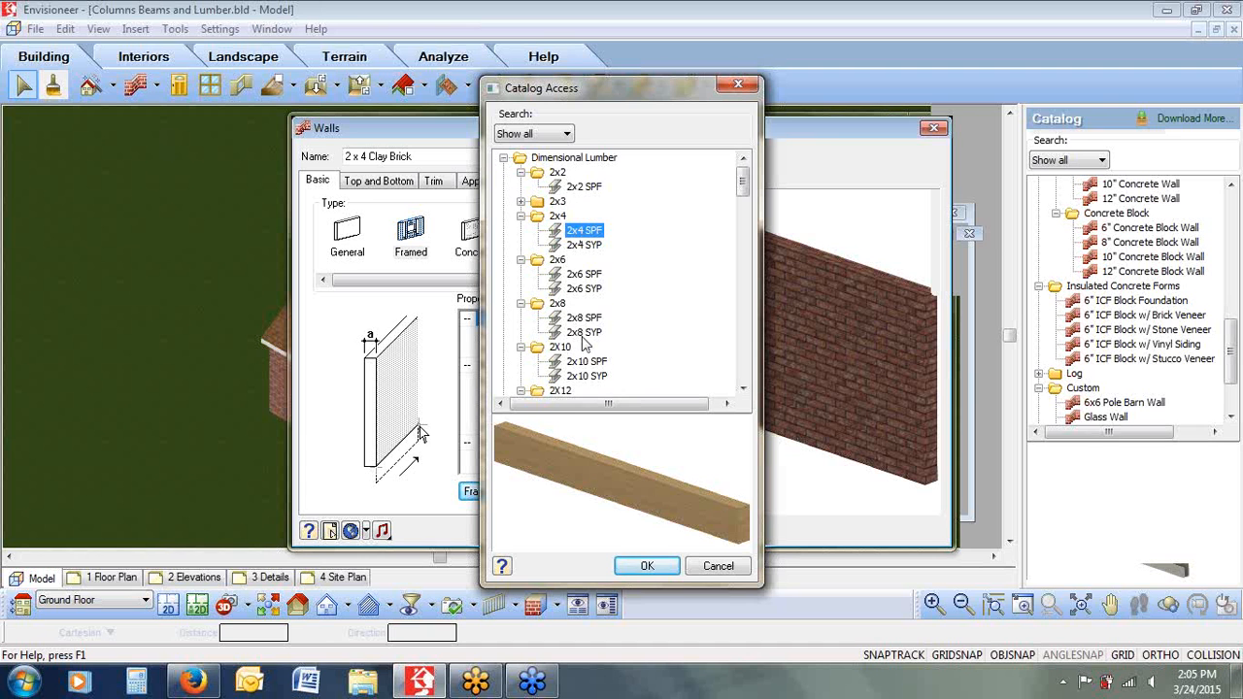
right_click(578, 236)
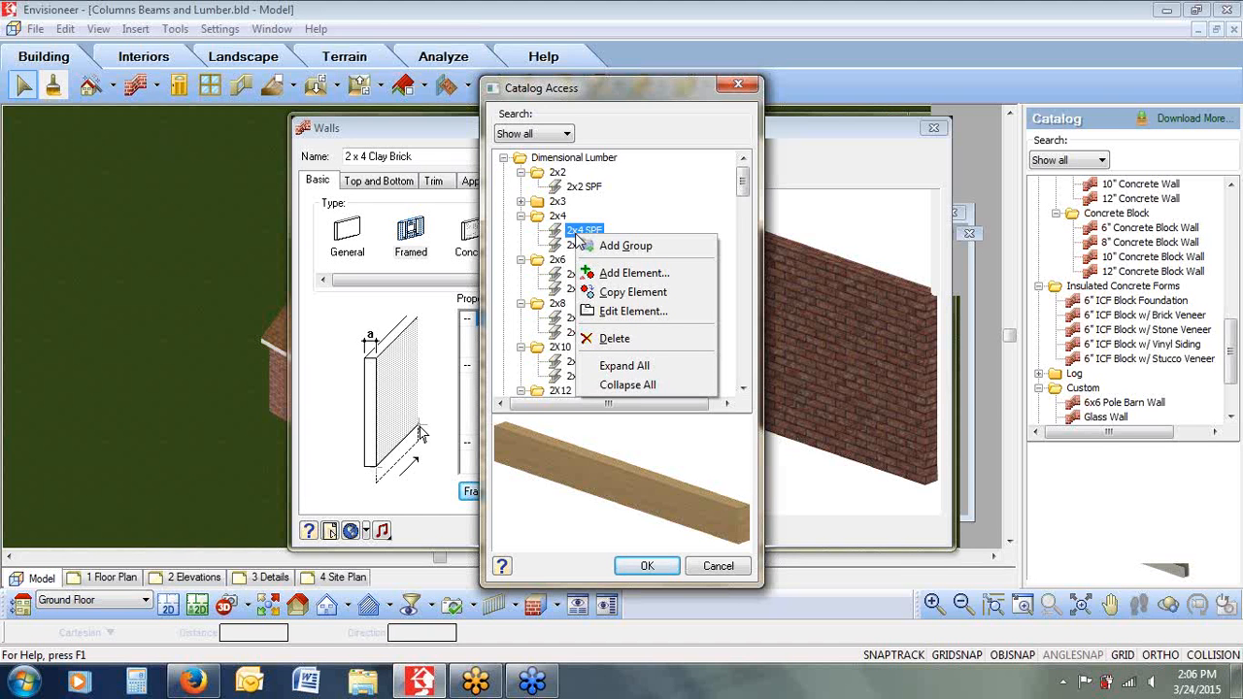
left_click(618, 313)
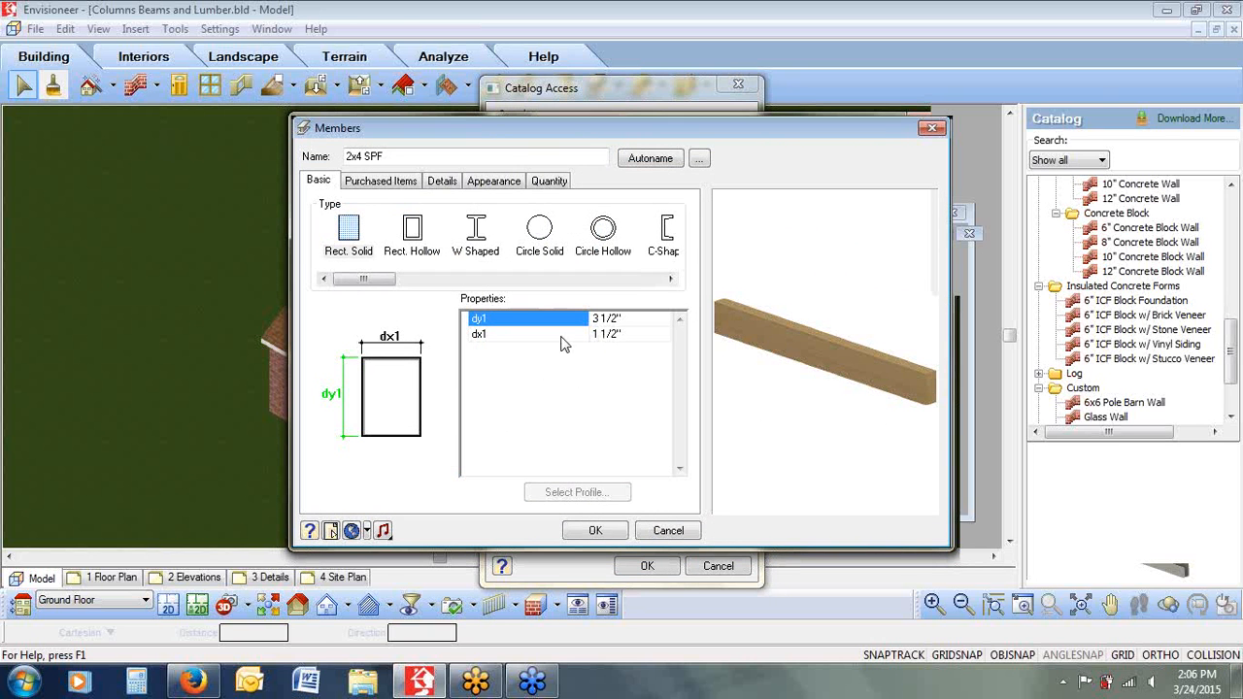
left_click_drag(359, 283, 634, 280)
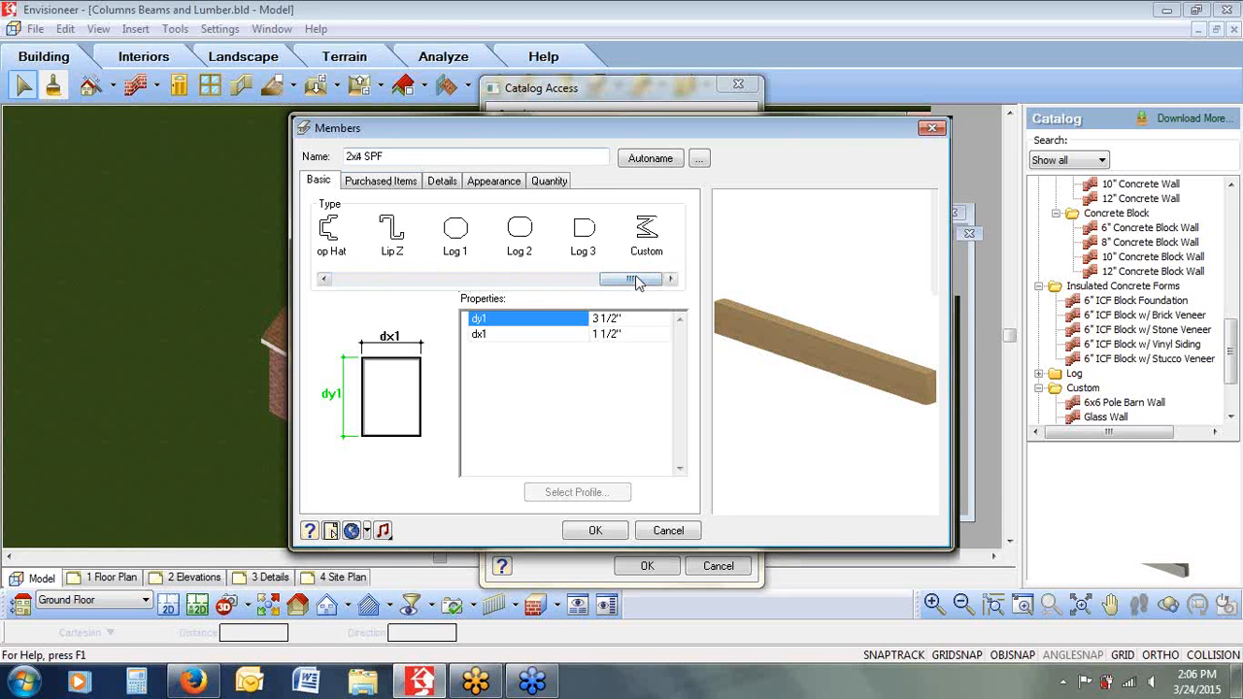
left_click_drag(630, 281, 350, 285)
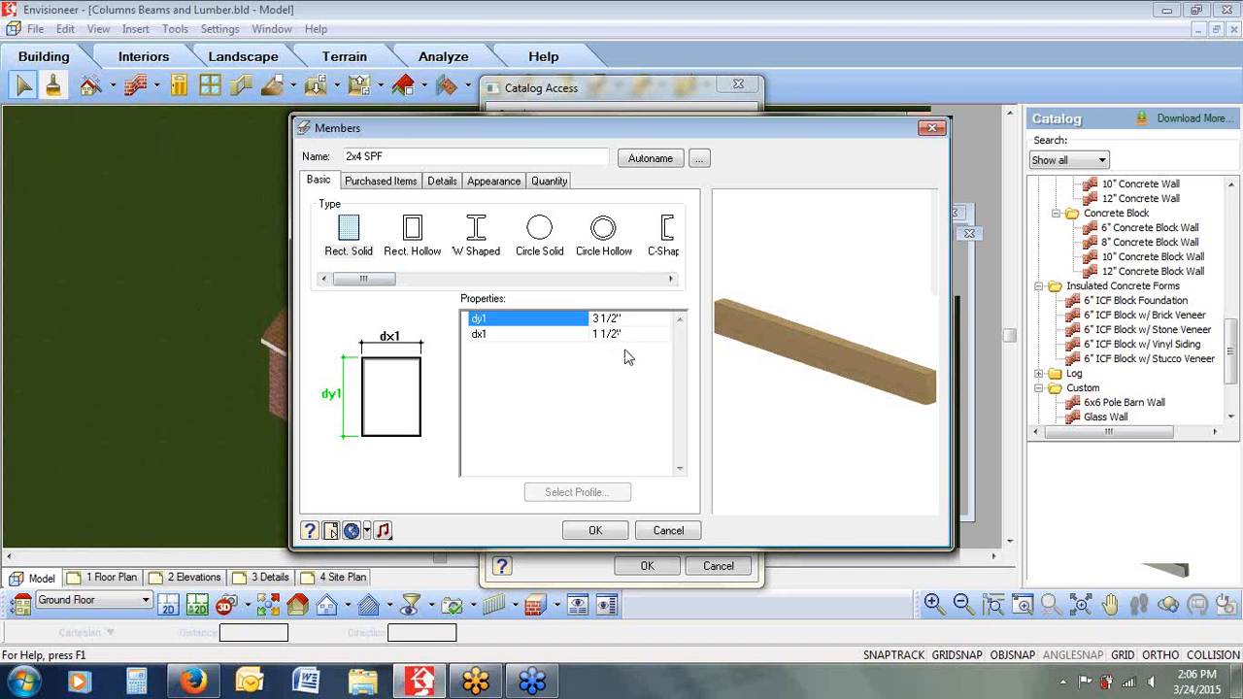
Examine the length, part number and usage restrictions of each purchased item of the 2x4 SPF member
left_click(379, 184)
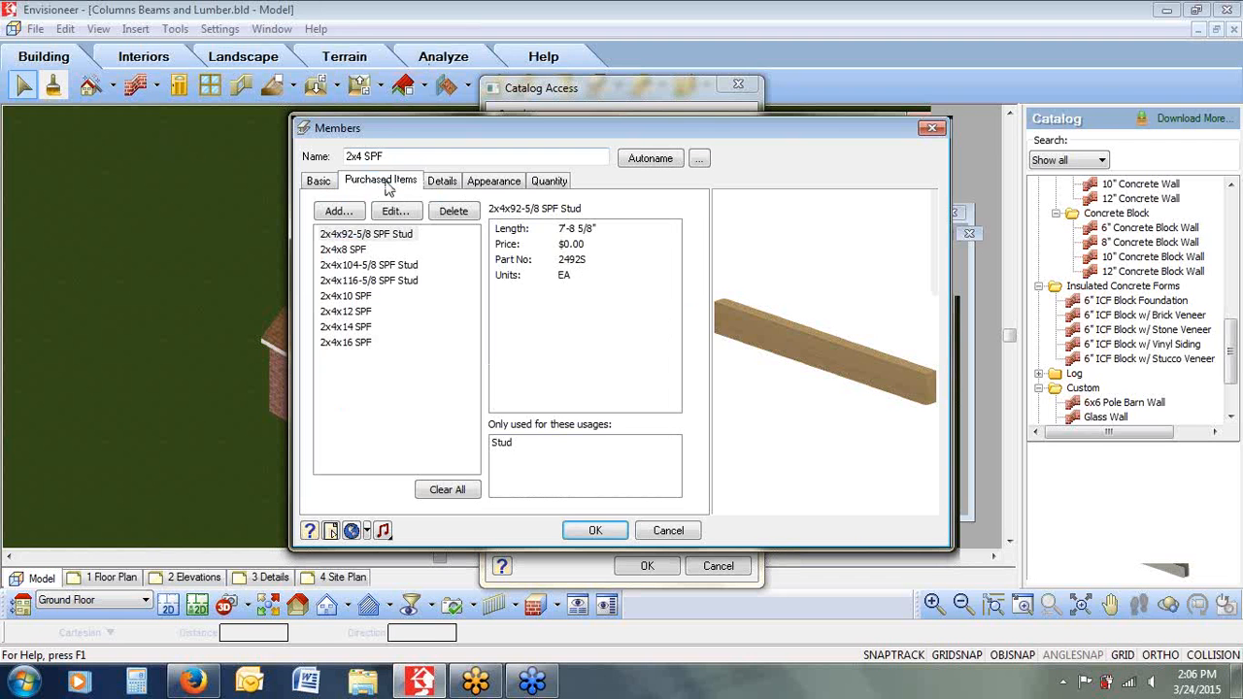
left_click(345, 236)
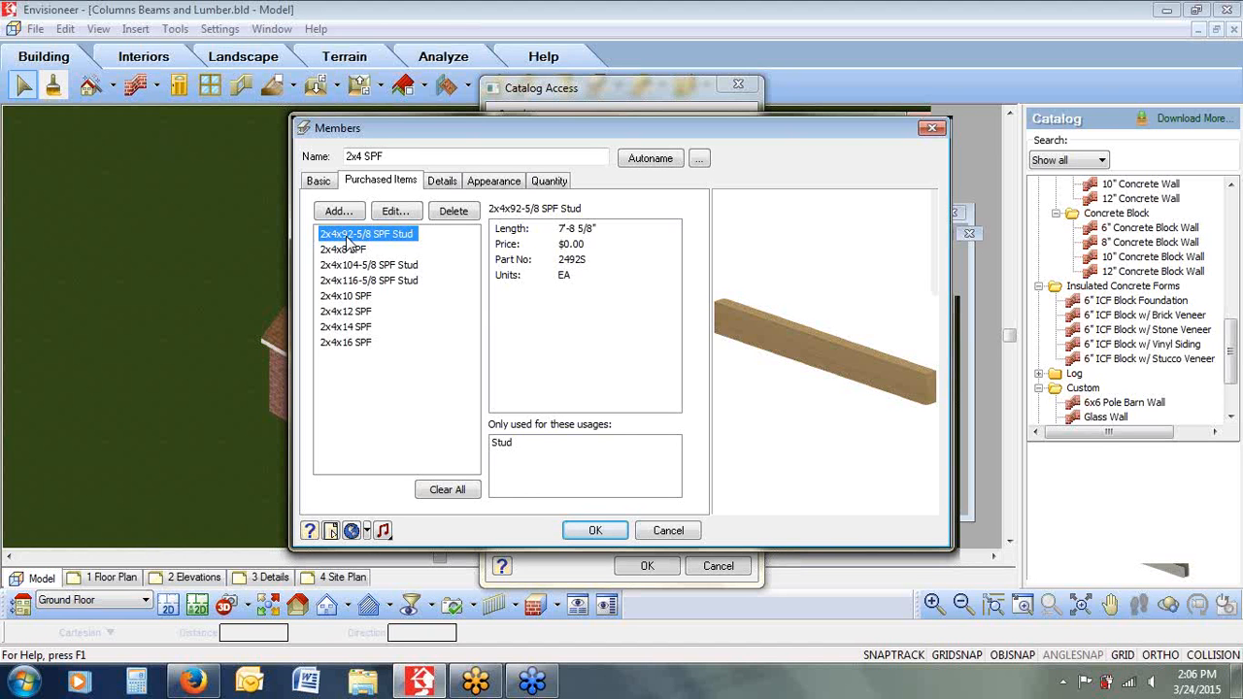
left_click(345, 250)
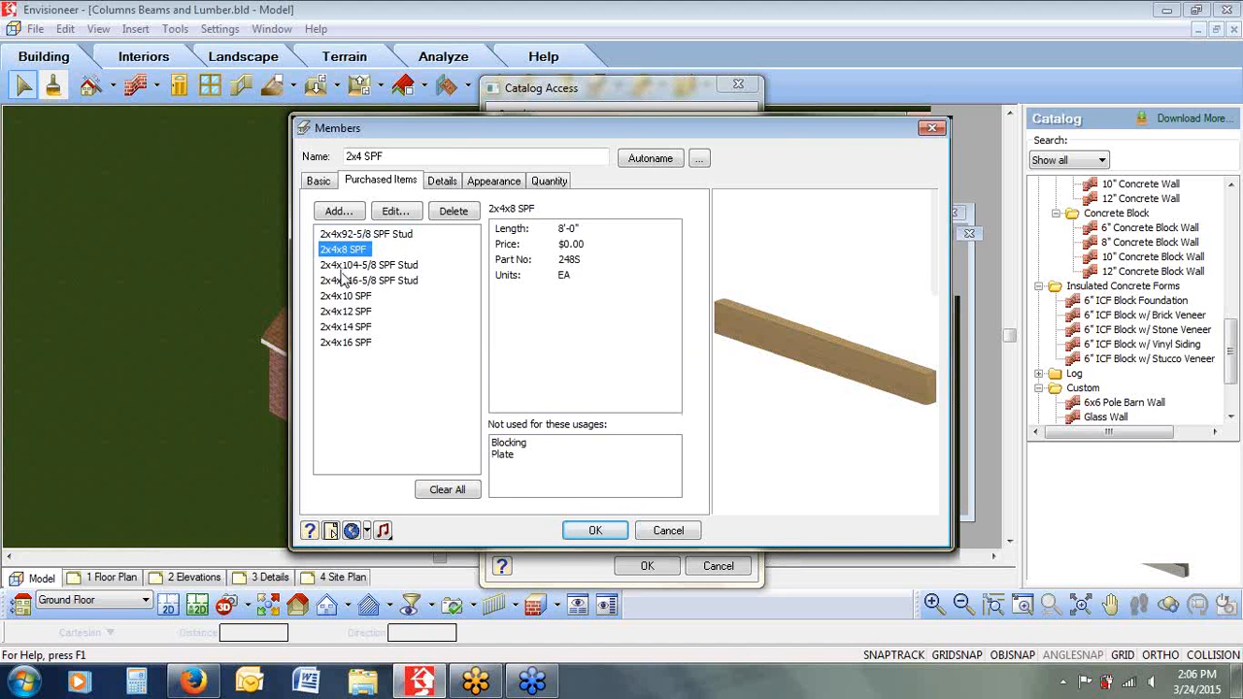
left_click(341, 270)
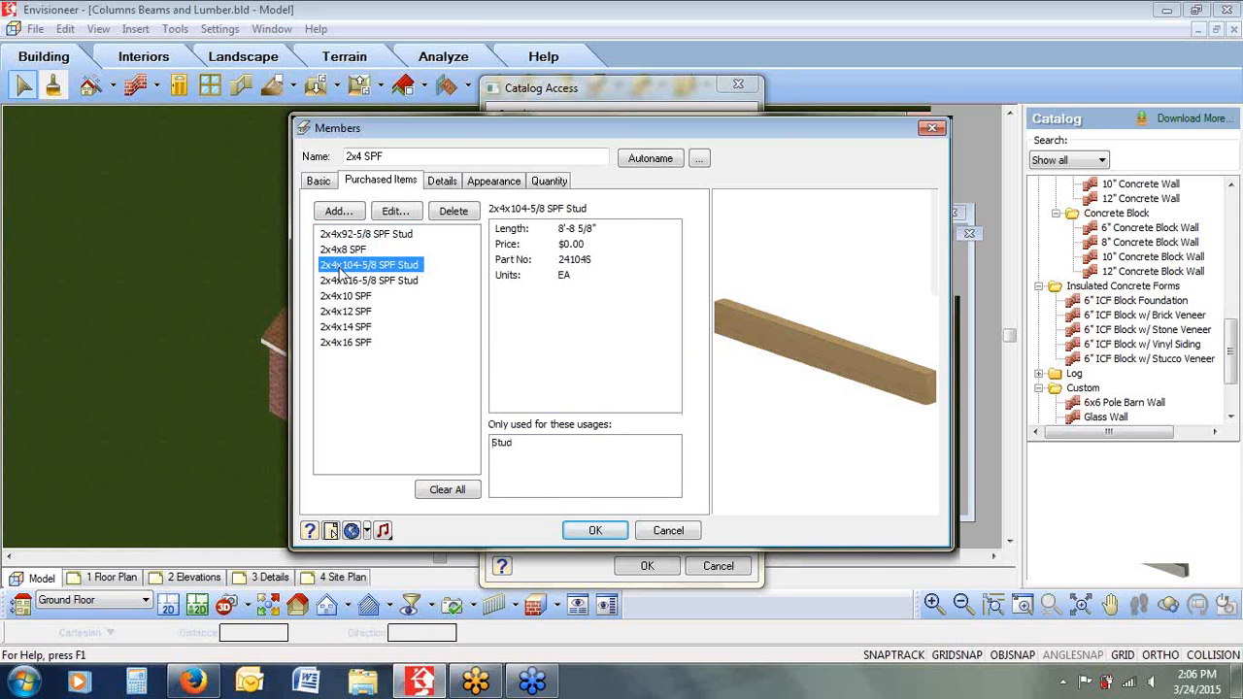
left_click(342, 282)
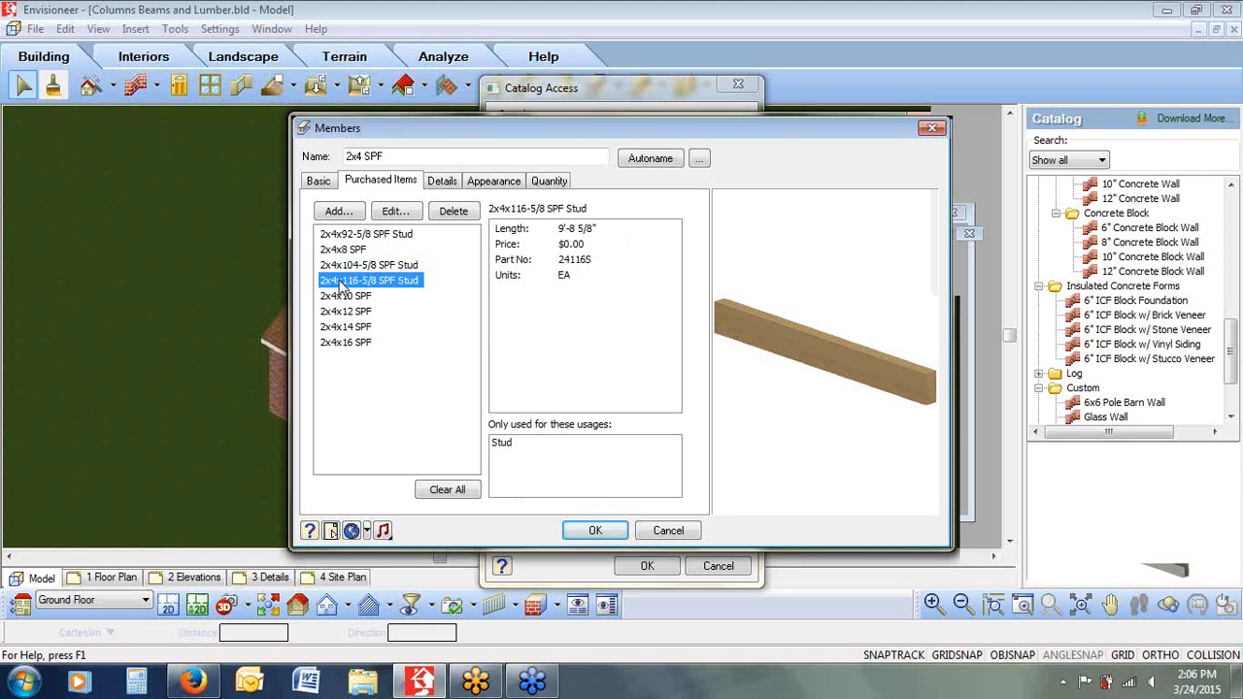
left_click(341, 297)
left_click(340, 313)
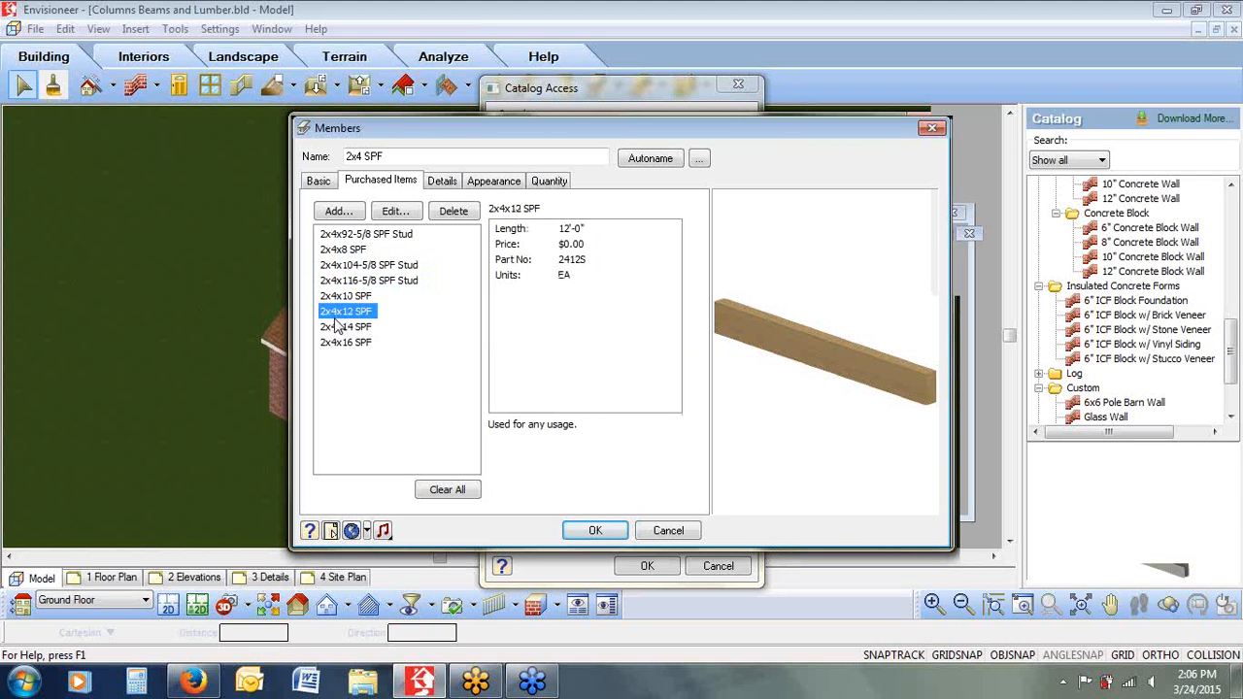
left_click(339, 329)
left_click(341, 344)
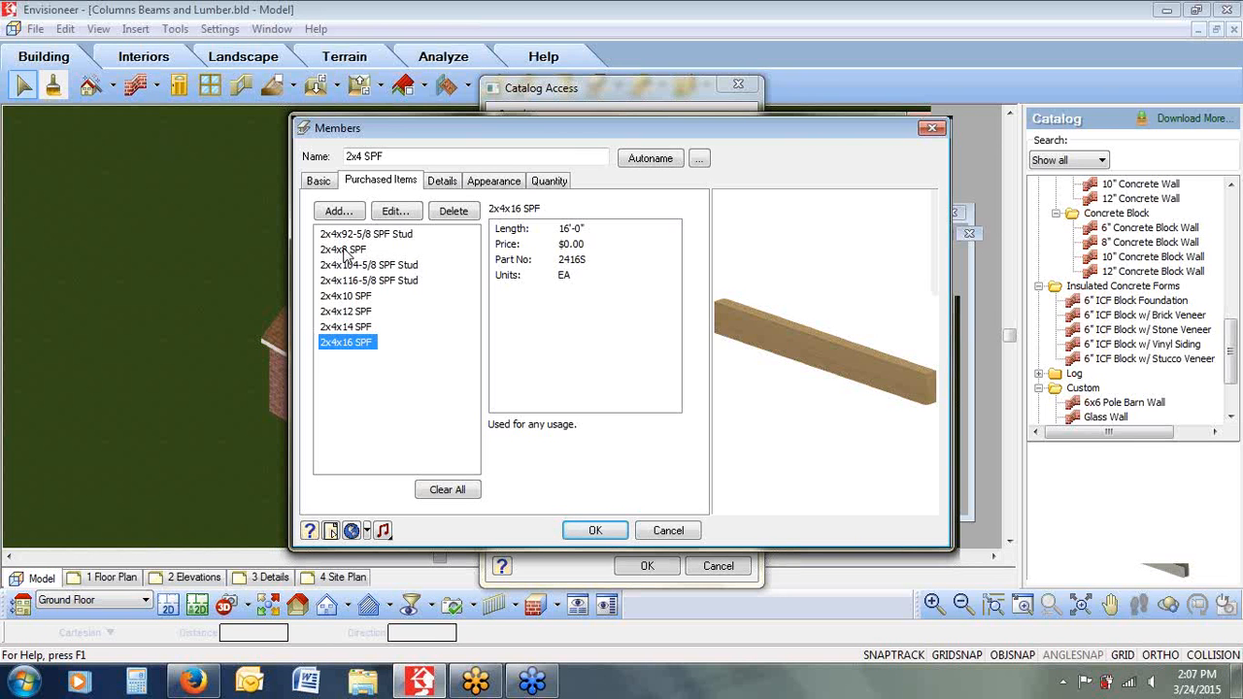
left_click(354, 237)
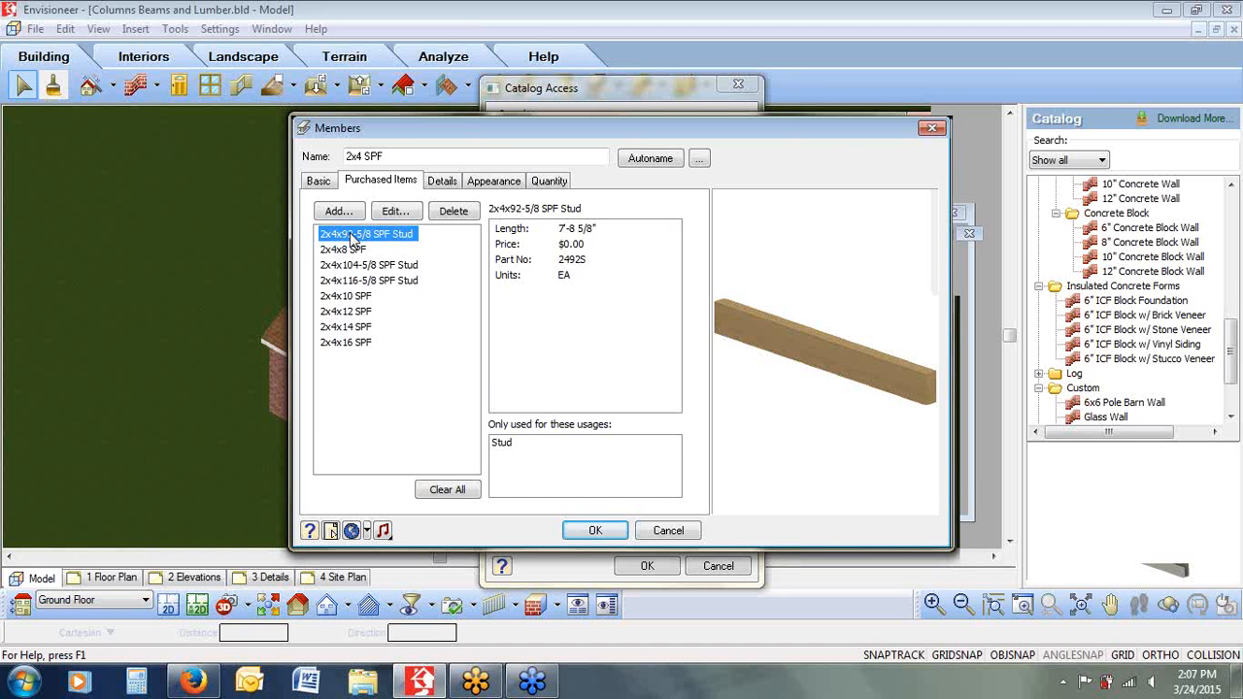
left_click(975, 228)
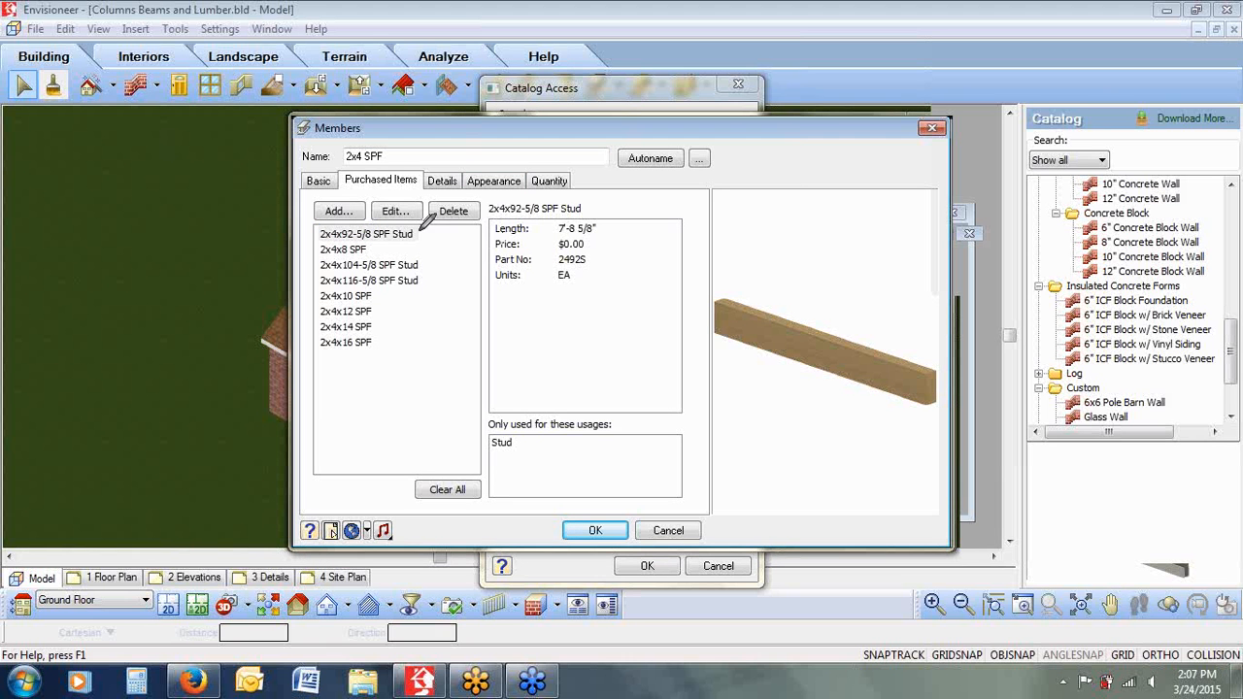
mouse_move(420, 231)
left_mouse_down()
mouse_move(447, 296)
mouse_move(439, 427)
mouse_move(486, 443)
mouse_move(476, 451)
left_mouse_up()
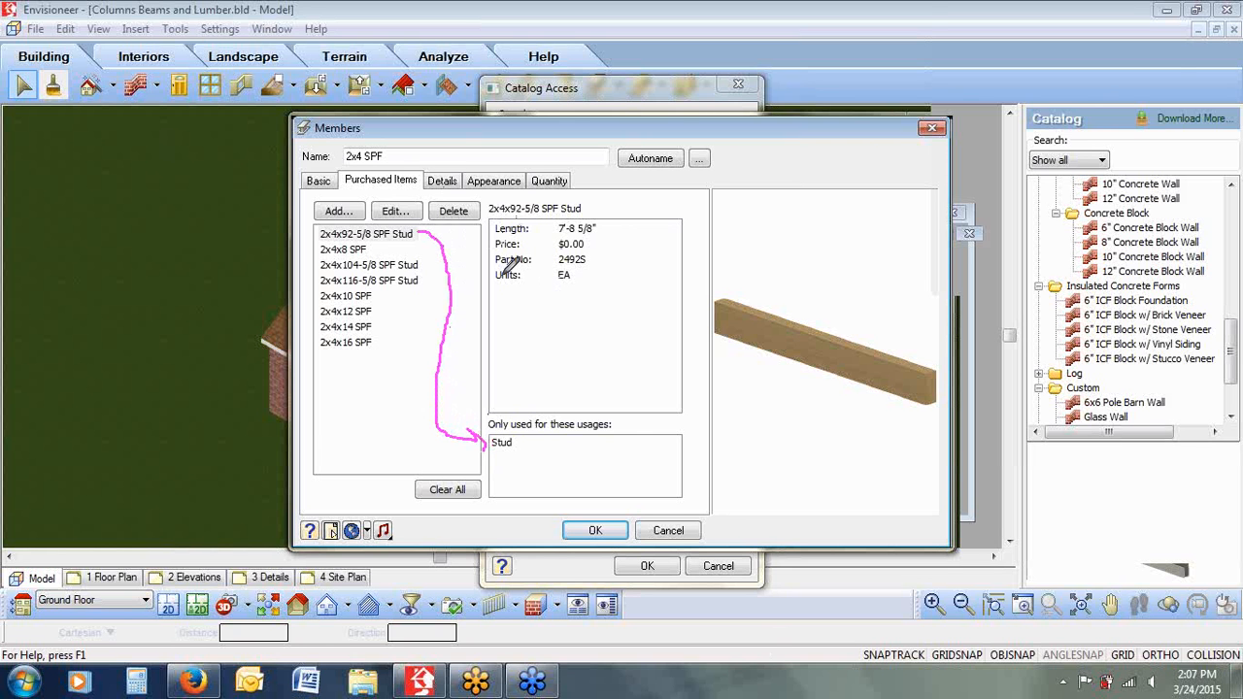
mouse_move(486, 428)
left_mouse_down()
mouse_move(608, 408)
mouse_move(619, 430)
mouse_move(492, 427)
left_mouse_up()
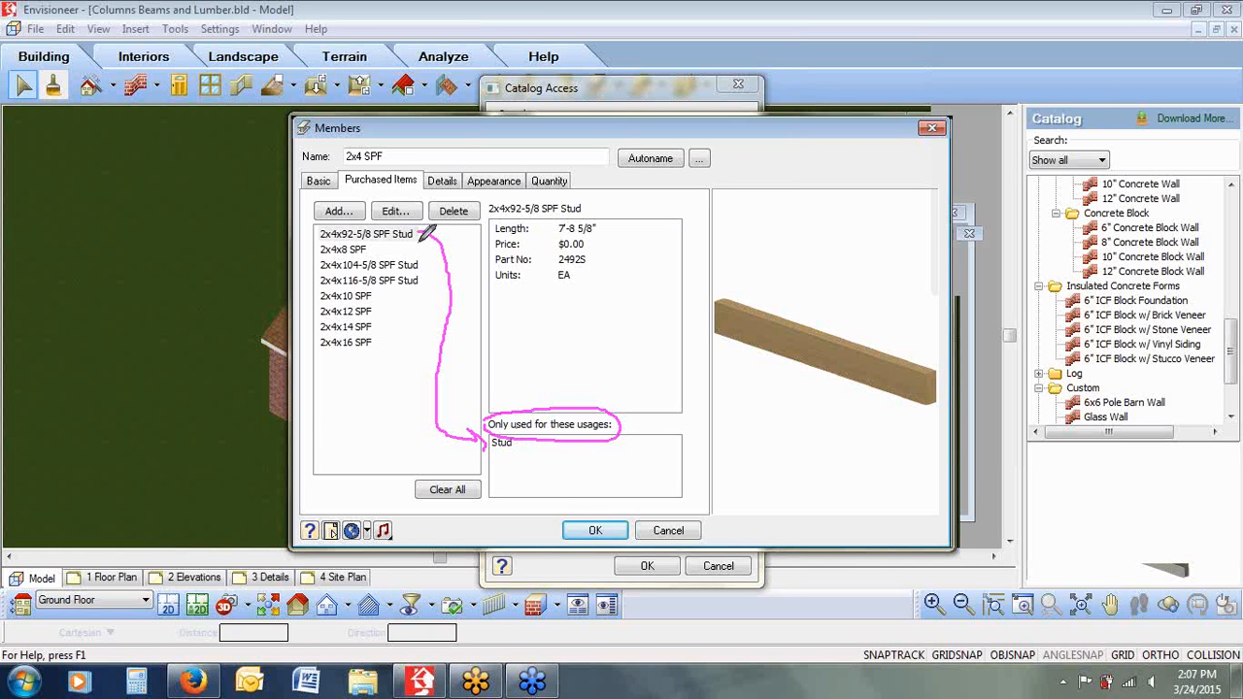
left_click_drag(420, 236, 394, 250)
left_click_drag(421, 264, 427, 281)
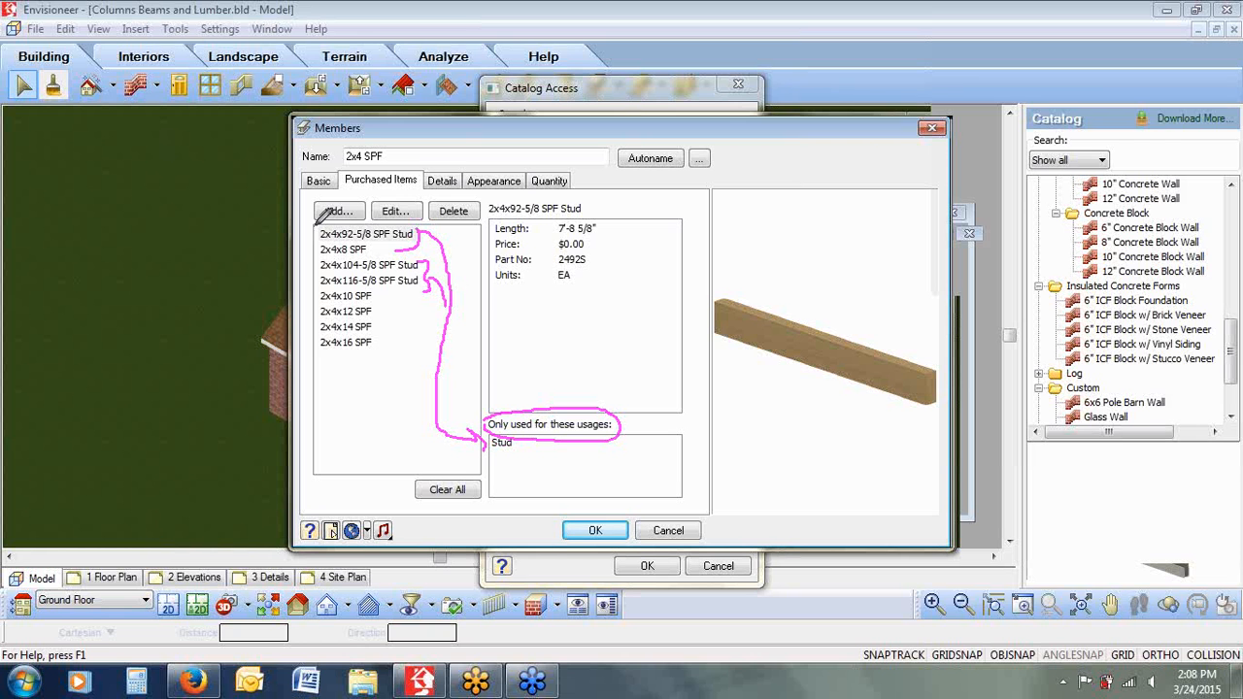
left_click_drag(318, 220, 371, 337)
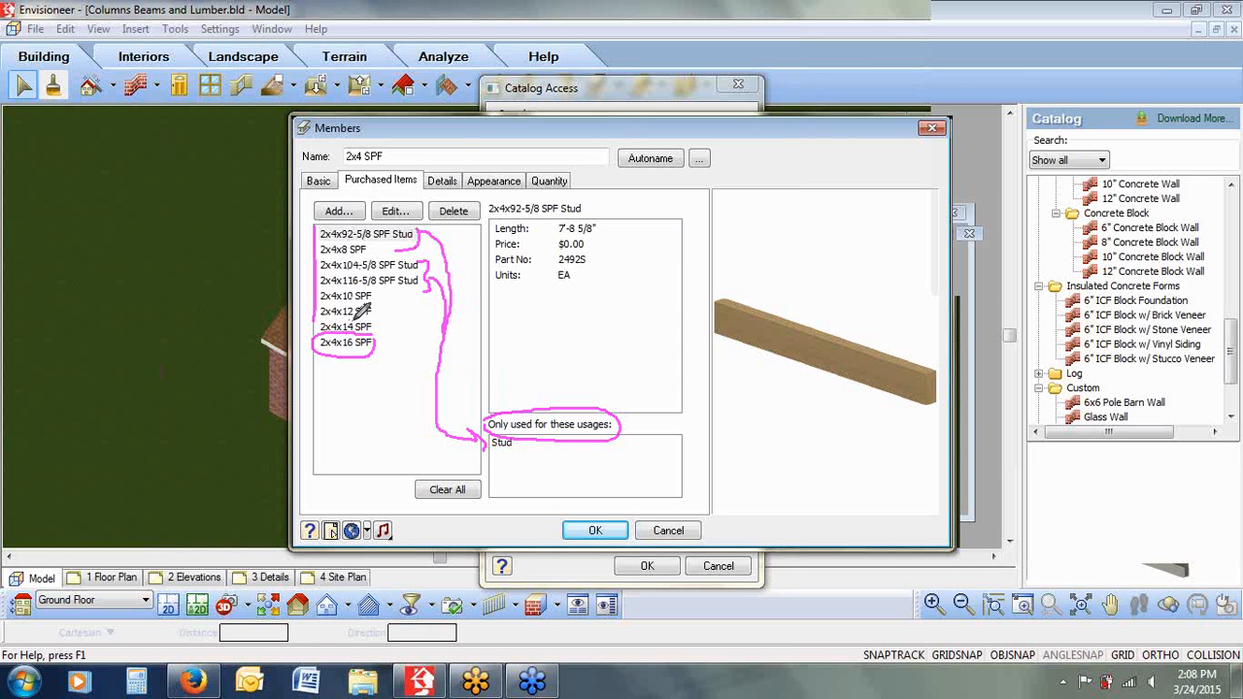
right_click(379, 374)
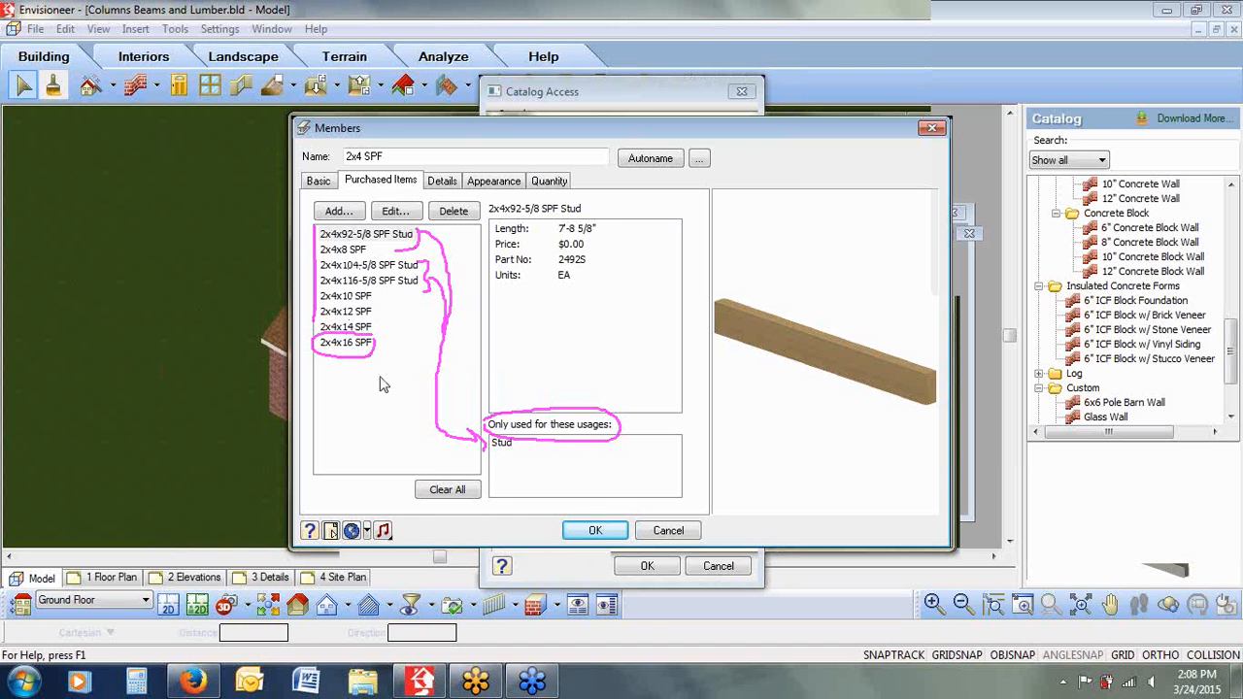
left_click(408, 507)
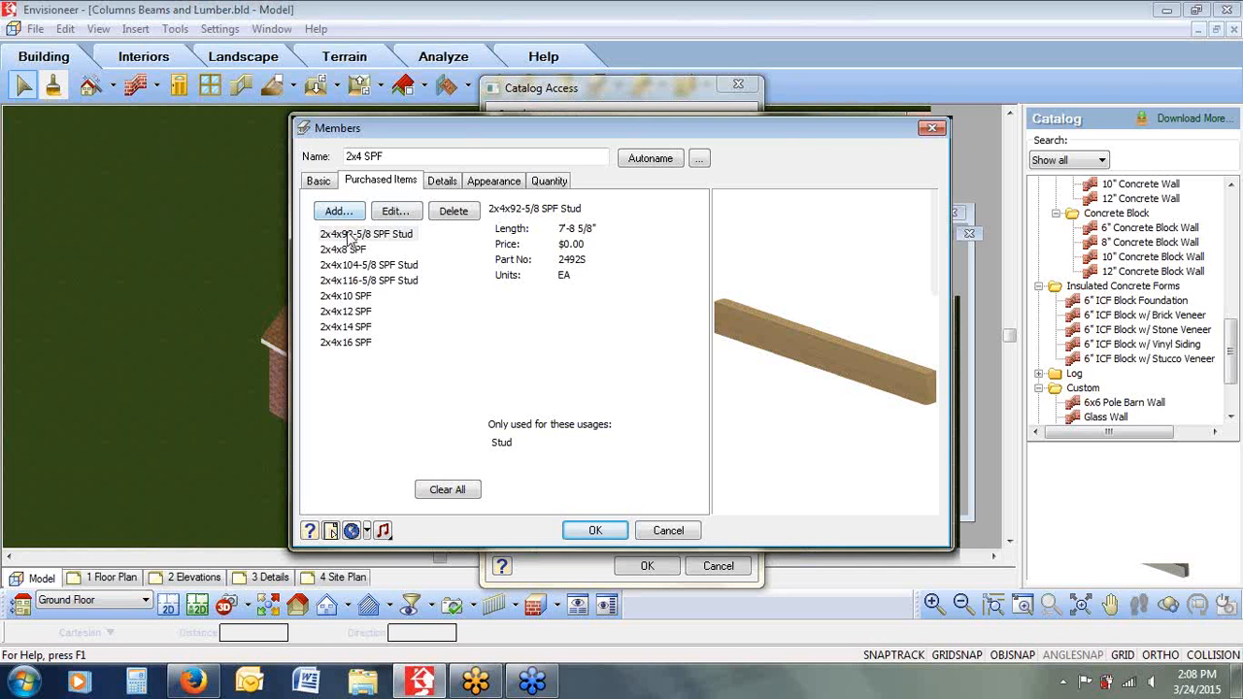
Open the 2x4x8 SPF purchased item for editing and compare its usage options, leaving Any usage except these selected
left_click(352, 237)
left_click(356, 252)
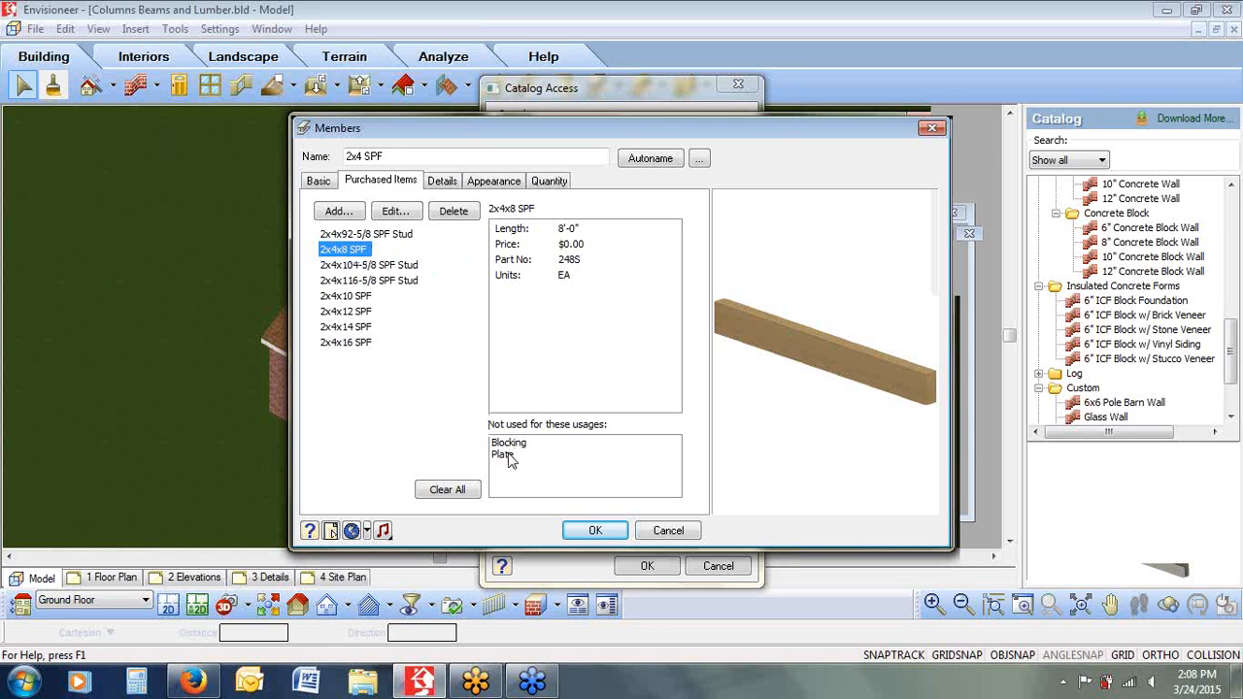
left_click(396, 210)
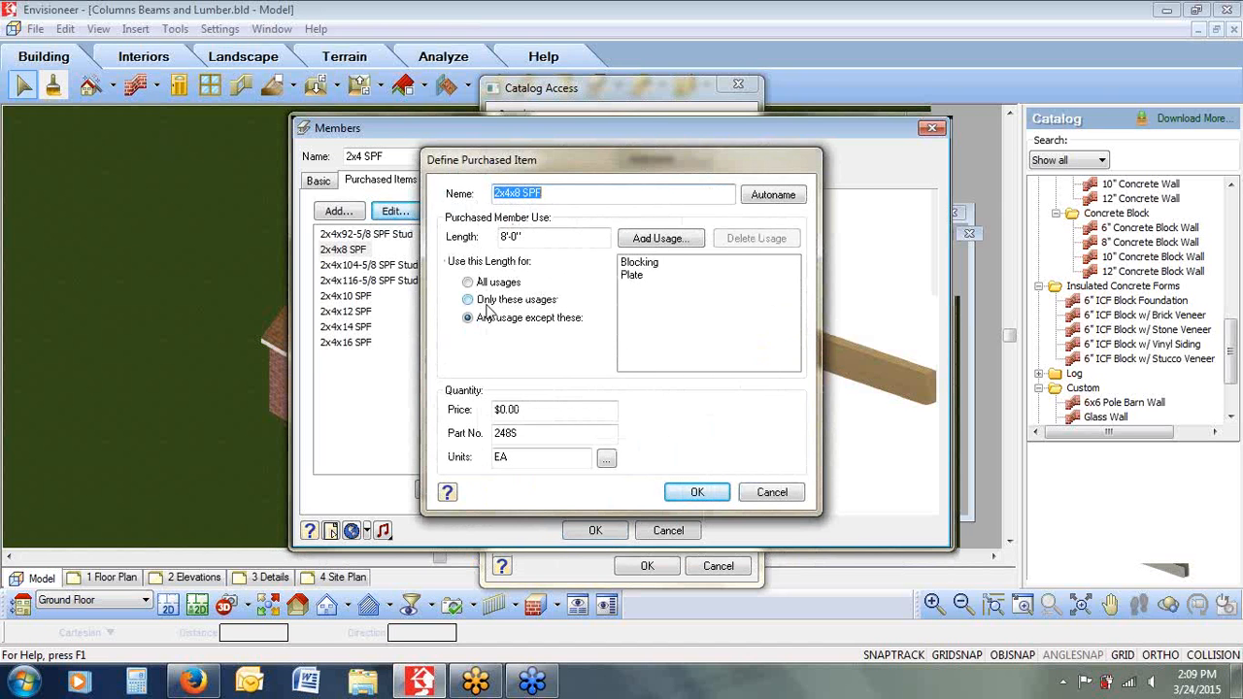
left_click_drag(531, 239, 486, 240)
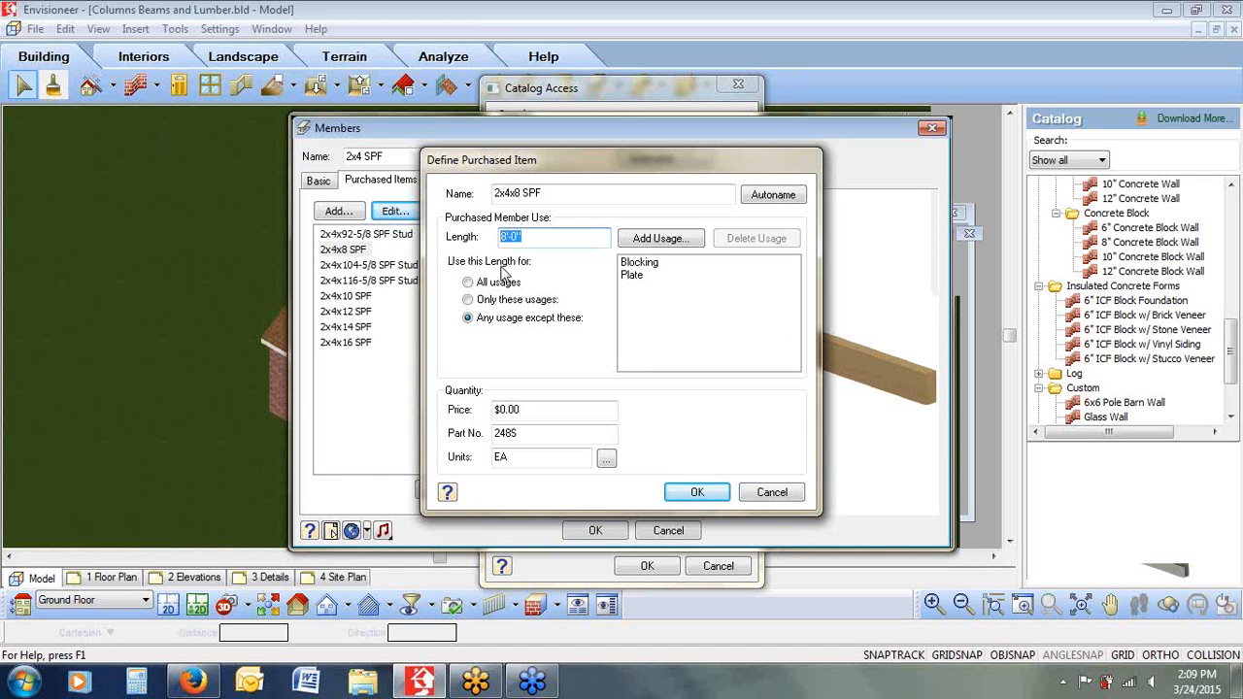
left_click(472, 283)
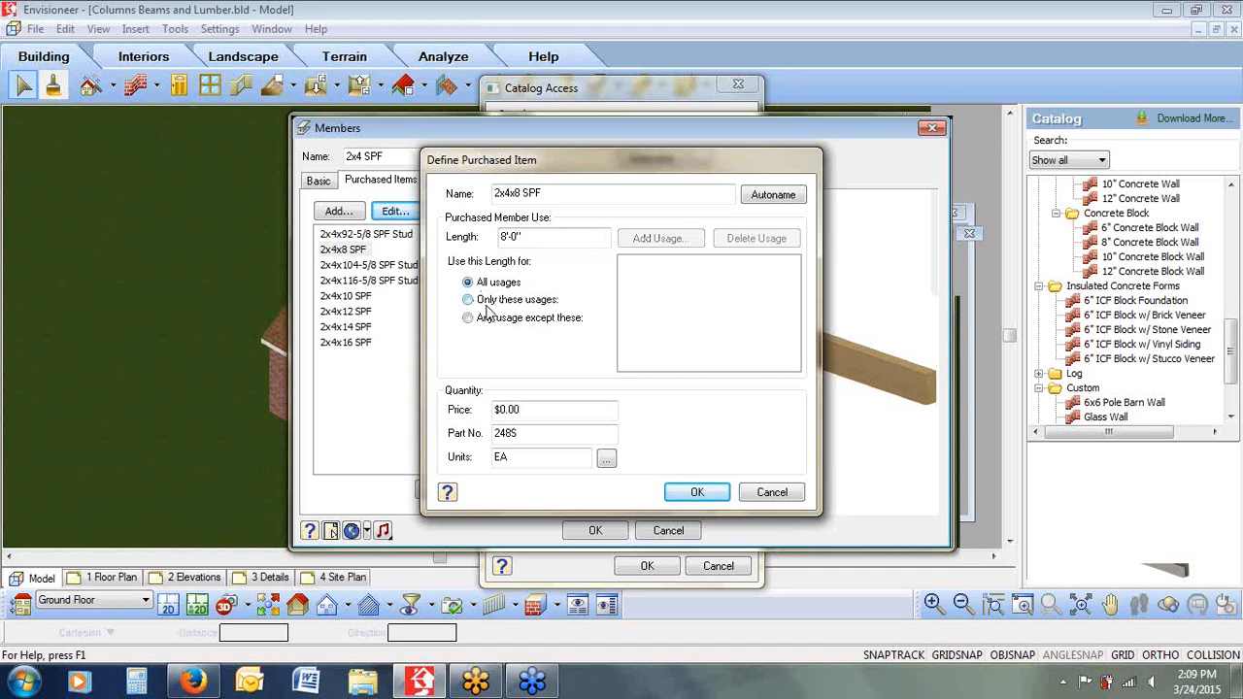
left_click(469, 302)
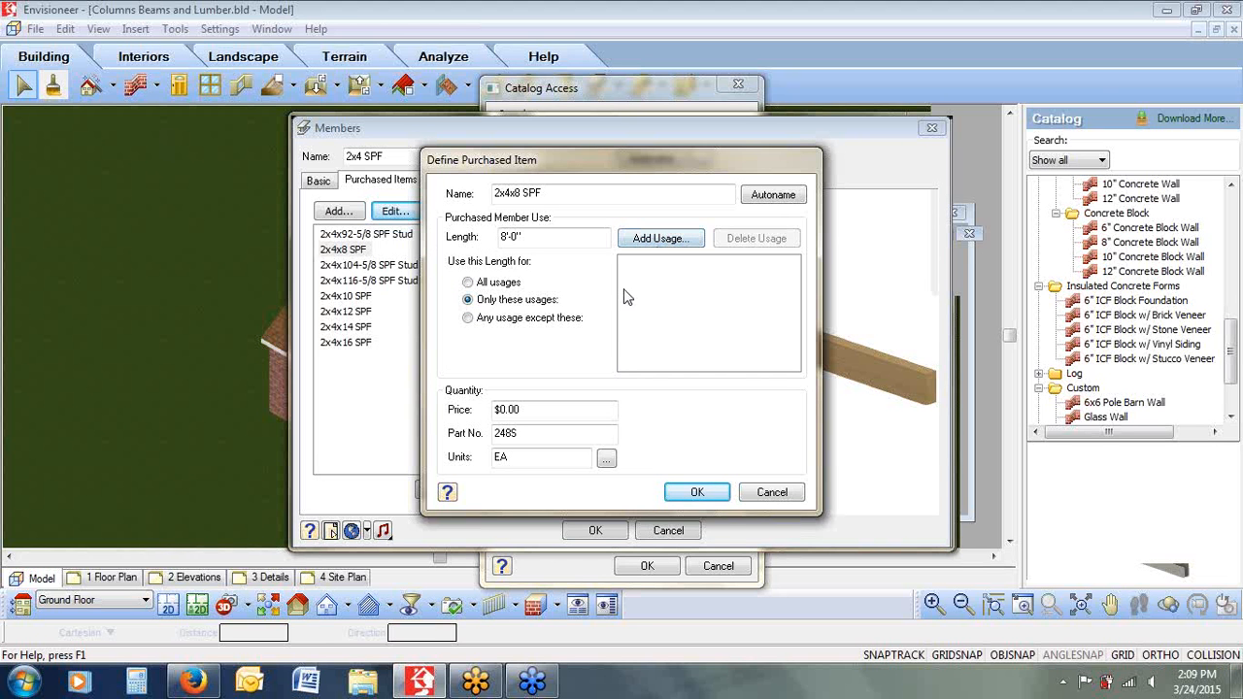
left_click(467, 319)
Delete Blocking from the excluded usages of the 2x4x8 SPF item
left_click(643, 264)
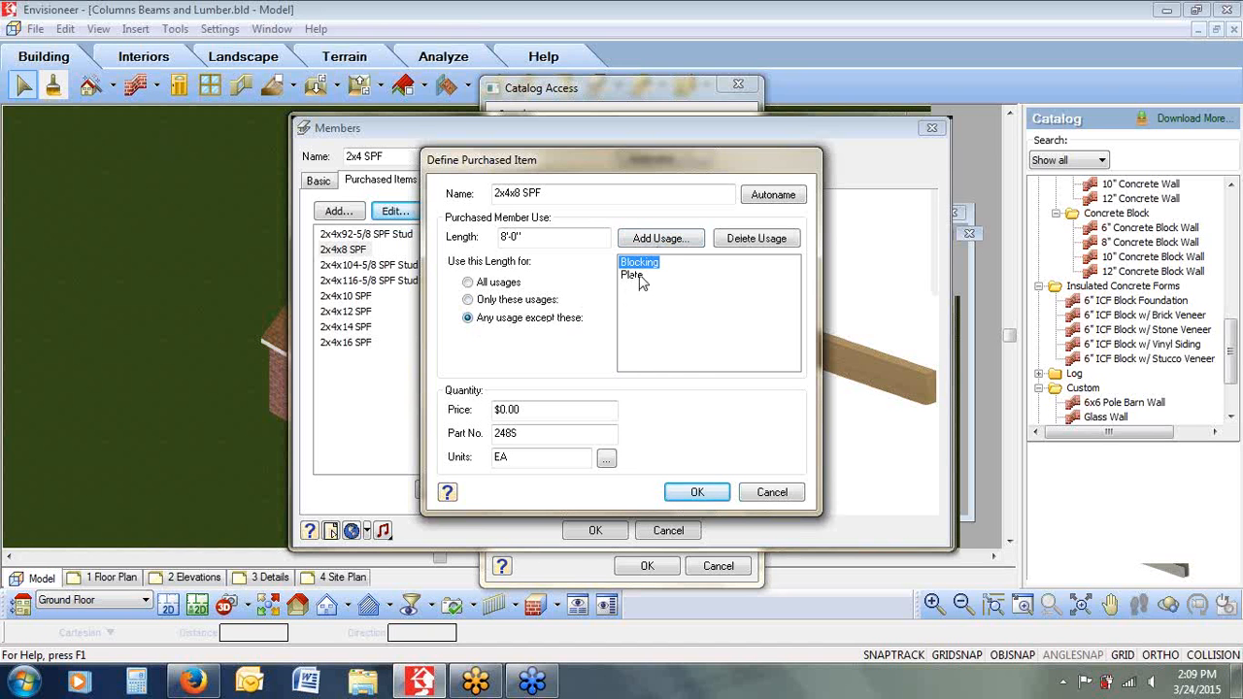
left_click(638, 278)
left_click(648, 265)
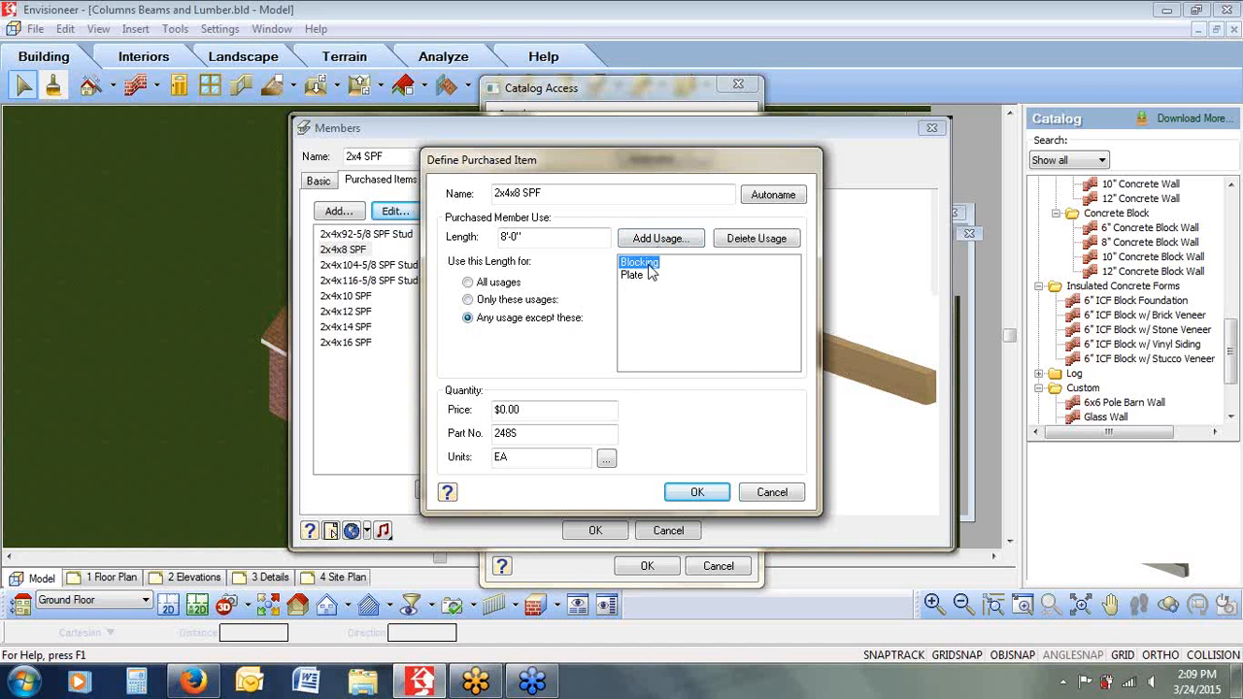
left_click(734, 243)
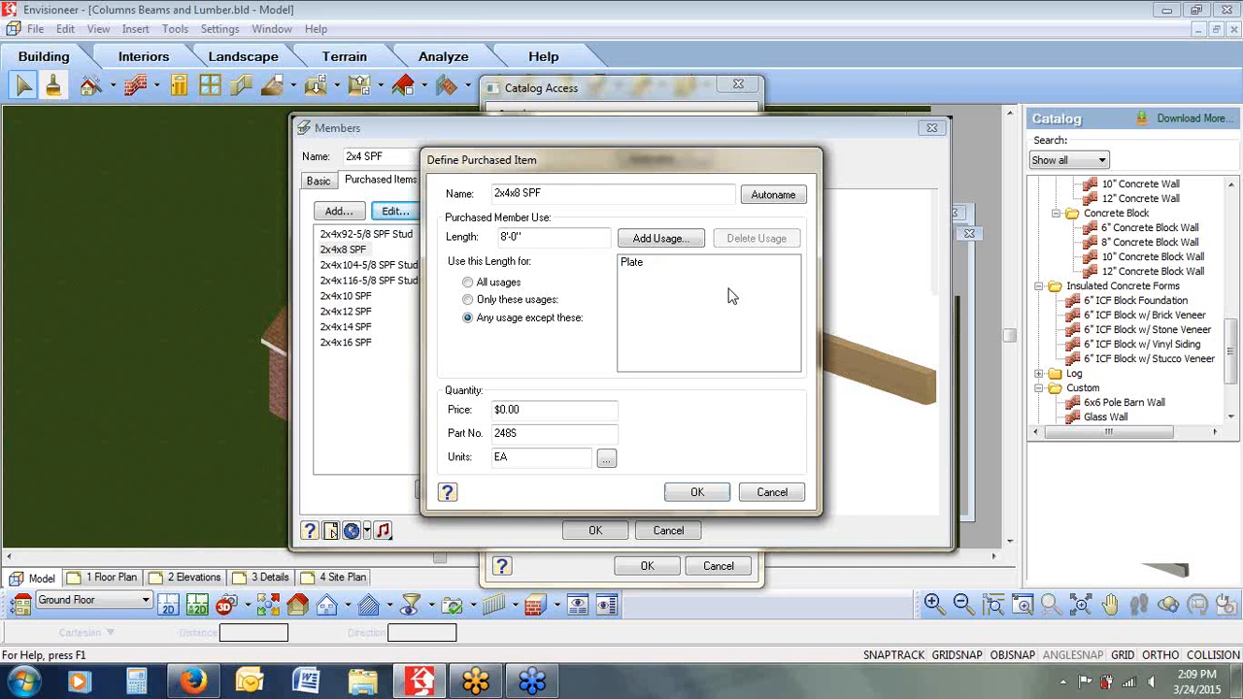
Look through the usage library and add Blocking to the excluded usages of the 2x4x8 SPF item
left_click(659, 239)
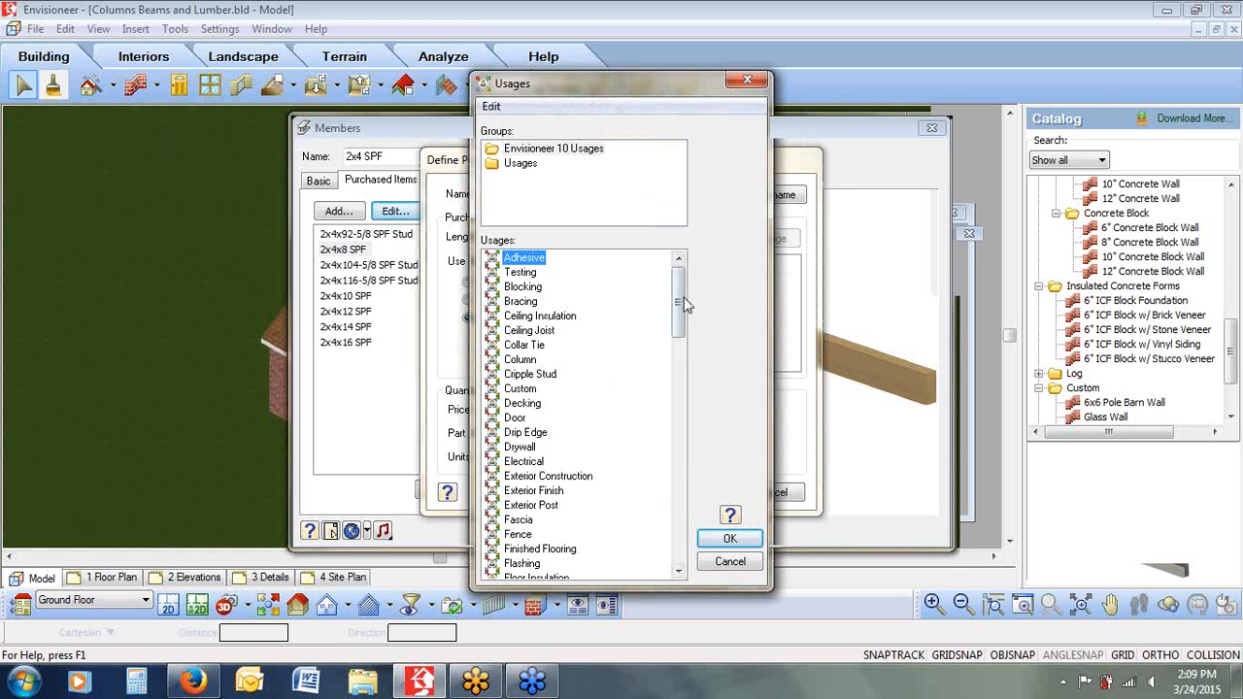
scroll(686, 337, "down", 1)
scroll(685, 388, "down", 4)
scroll(685, 437, "down", 20)
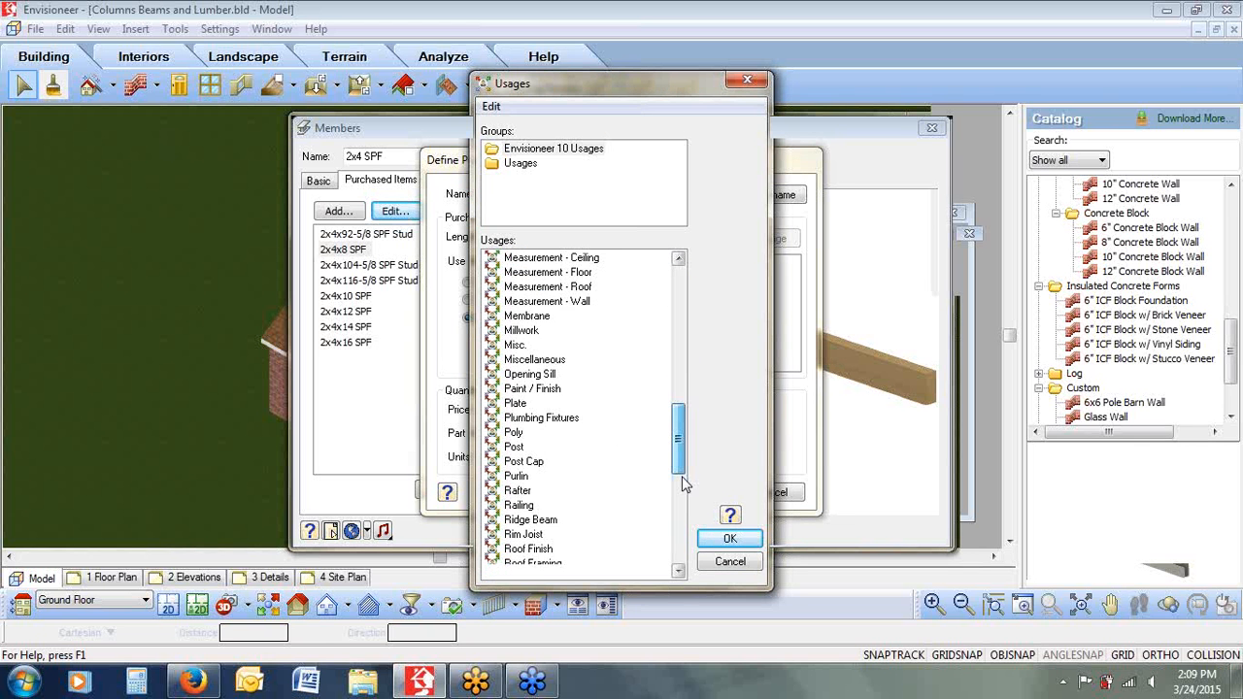
scroll(692, 406, "down", 2)
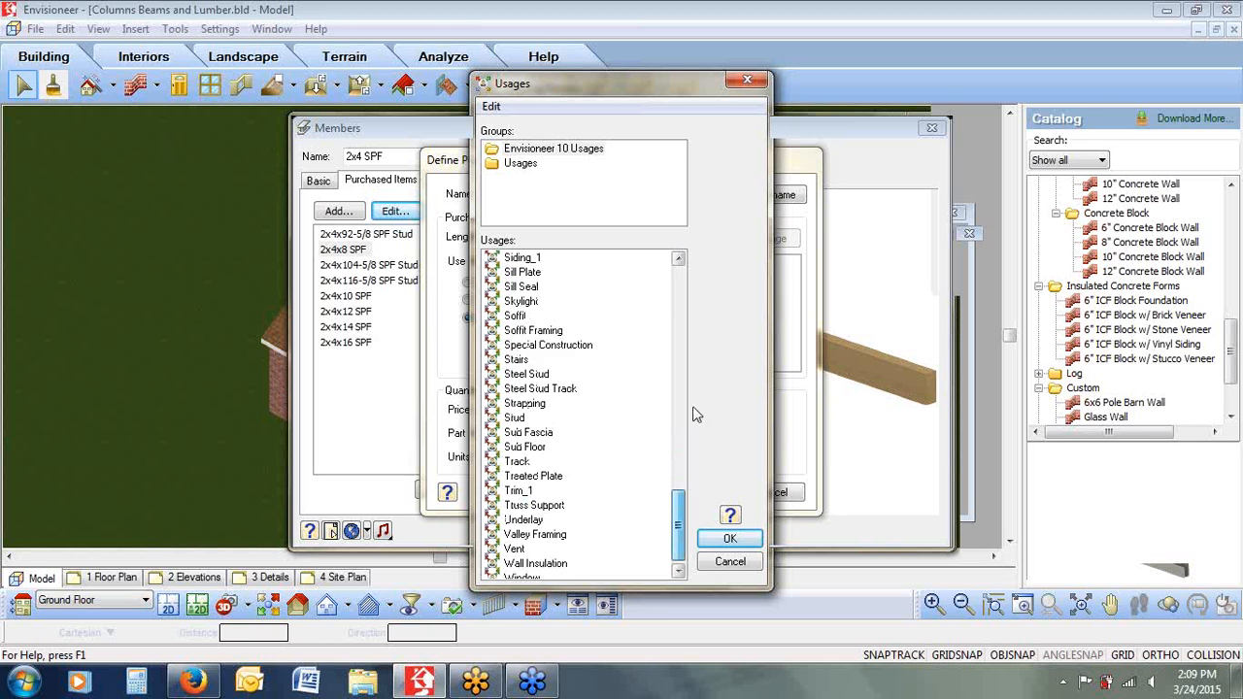
scroll(693, 405, "up", 20)
scroll(555, 304, "up", 3)
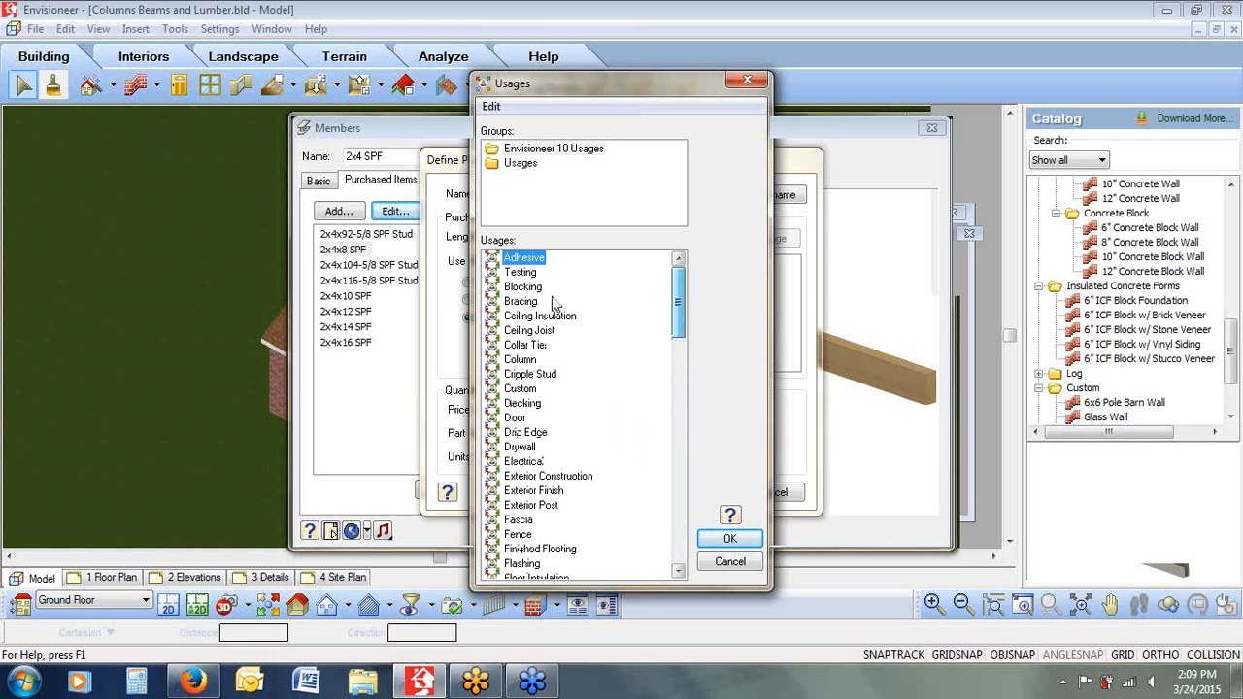
left_click(523, 286)
left_click(730, 538)
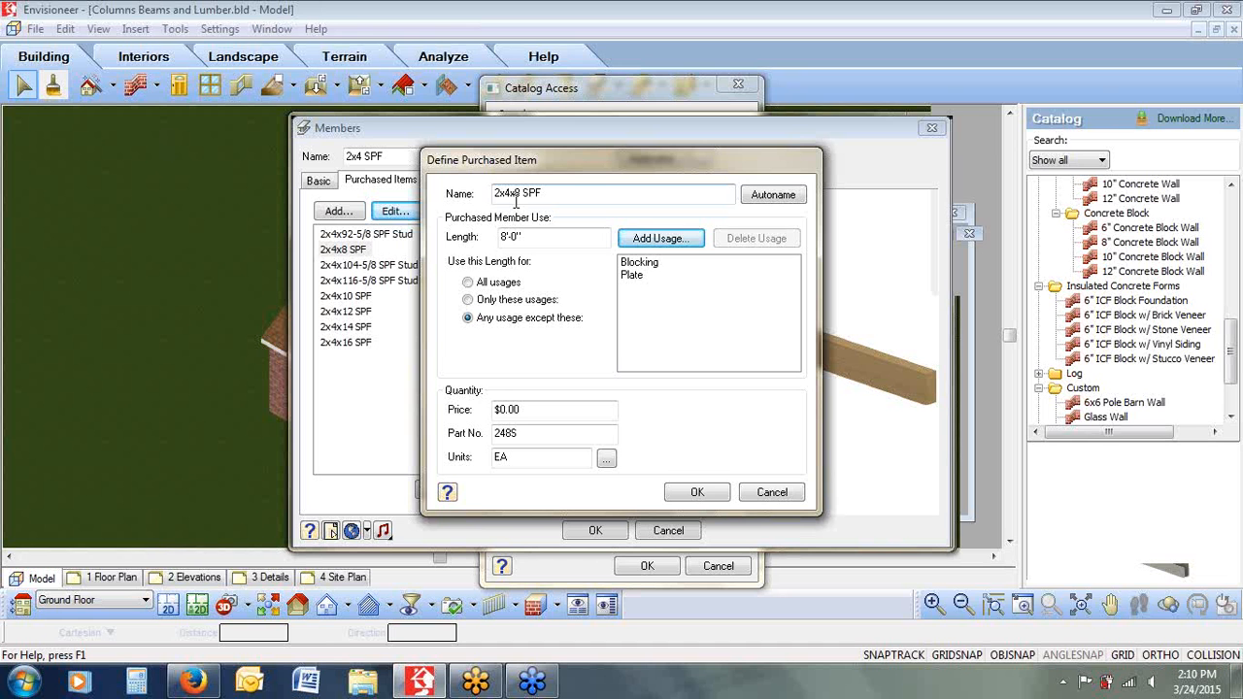
Accept the 2x4x8 SPF item, the 2x4 SPF member and its catalog selection, and cancel out of the wall's properties
left_click_drag(521, 434, 485, 440)
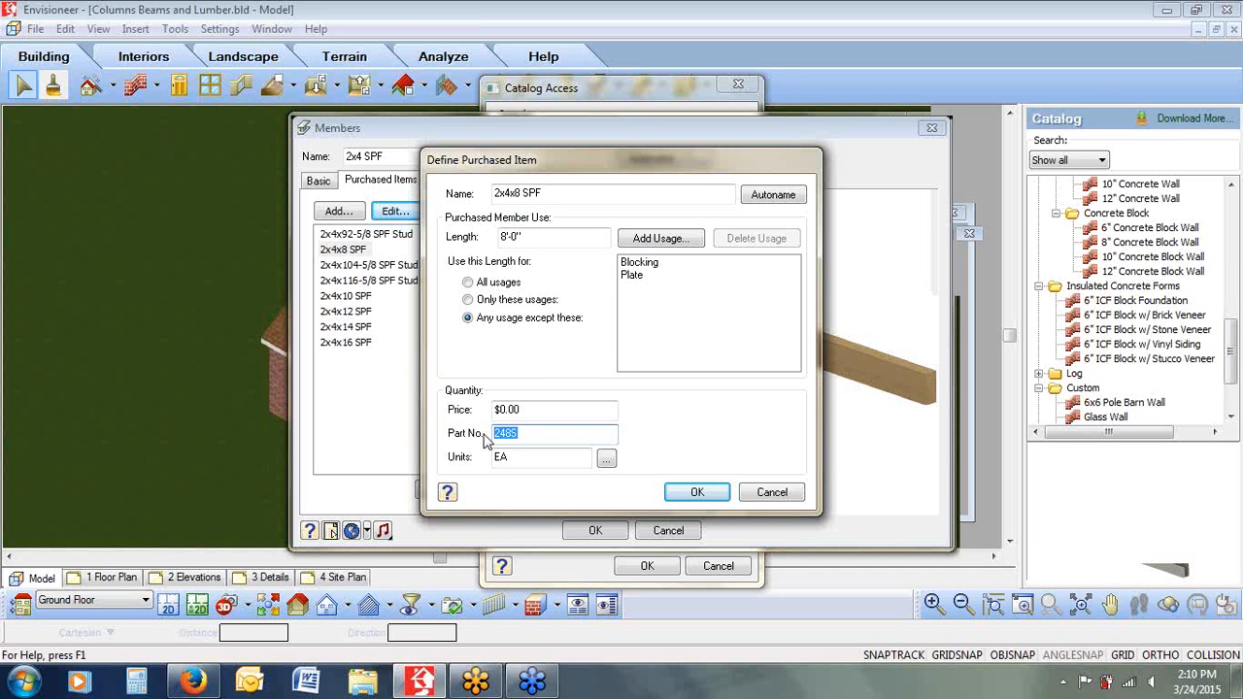
left_click(724, 493)
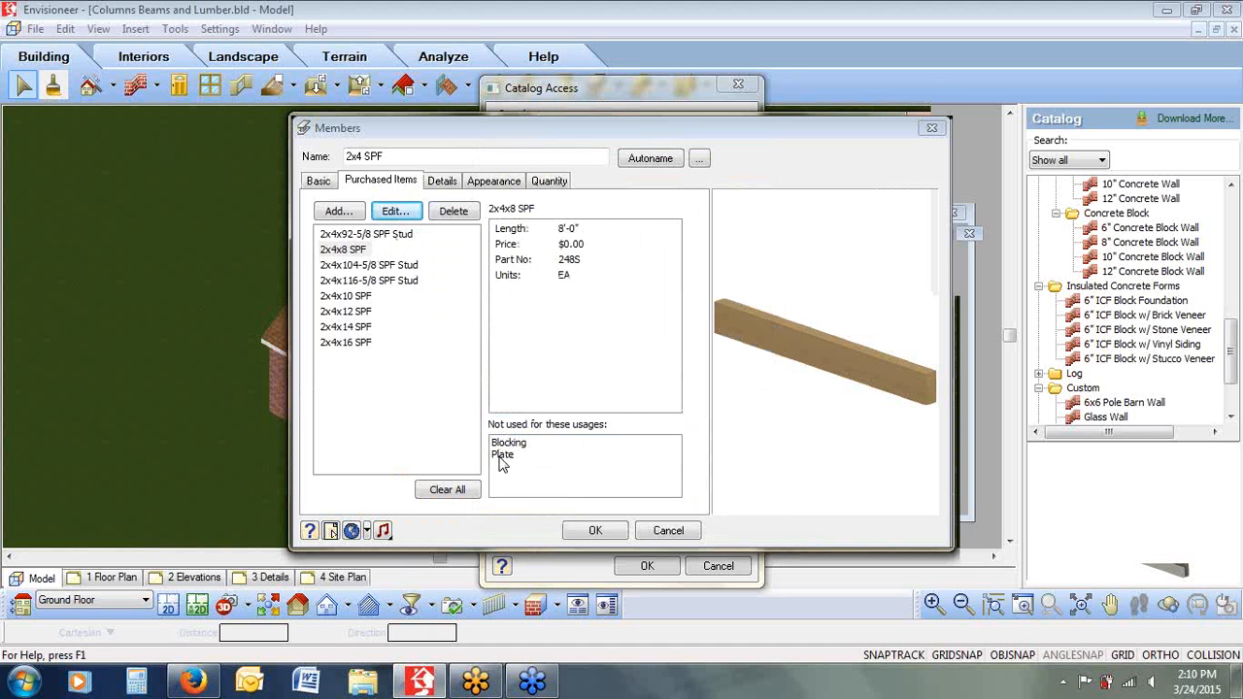
left_click(373, 265)
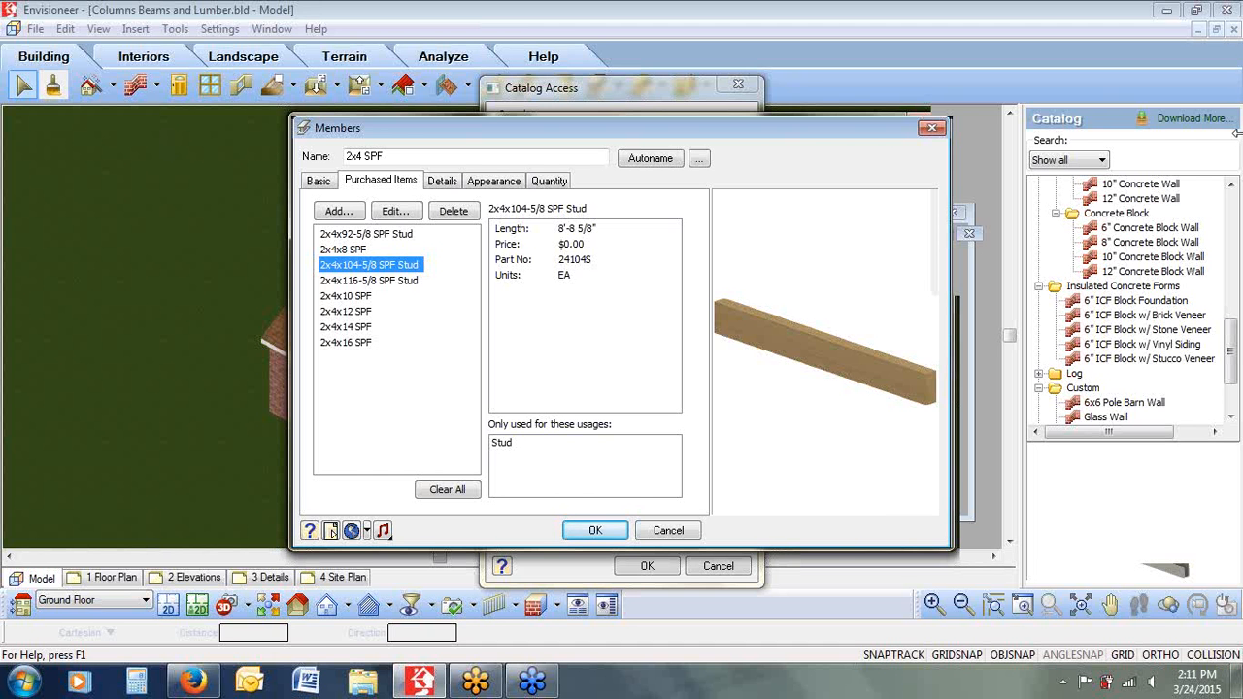
left_click(618, 534)
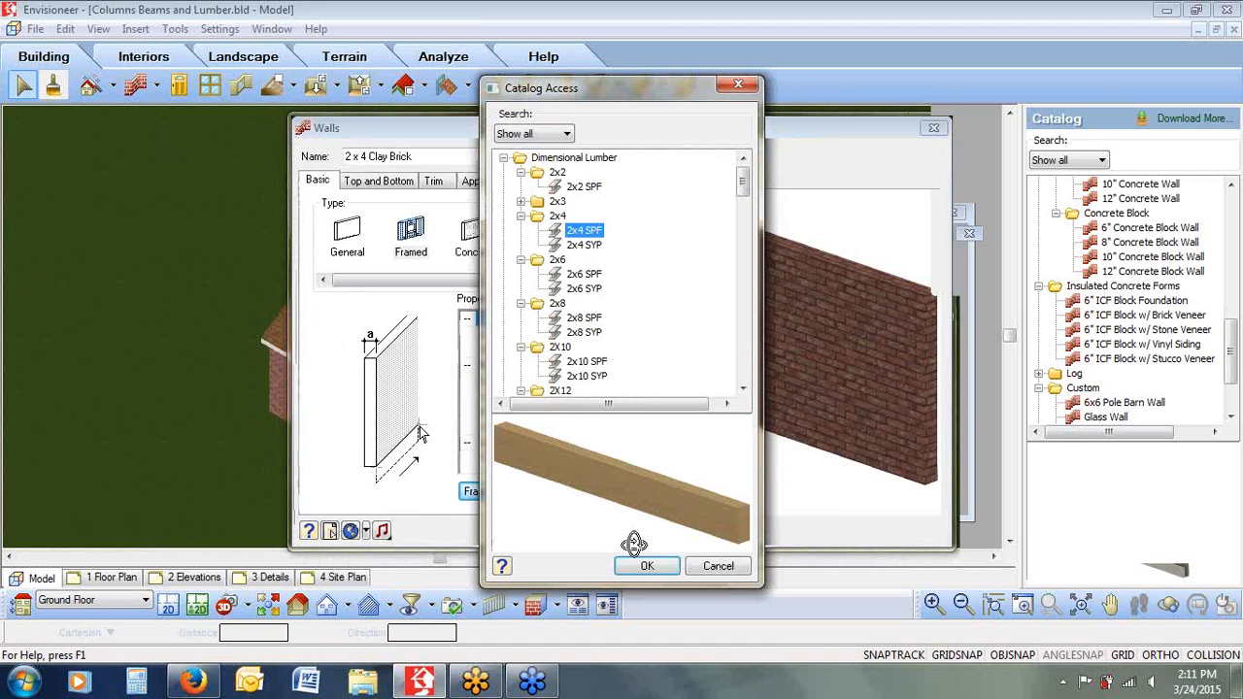
left_click(639, 563)
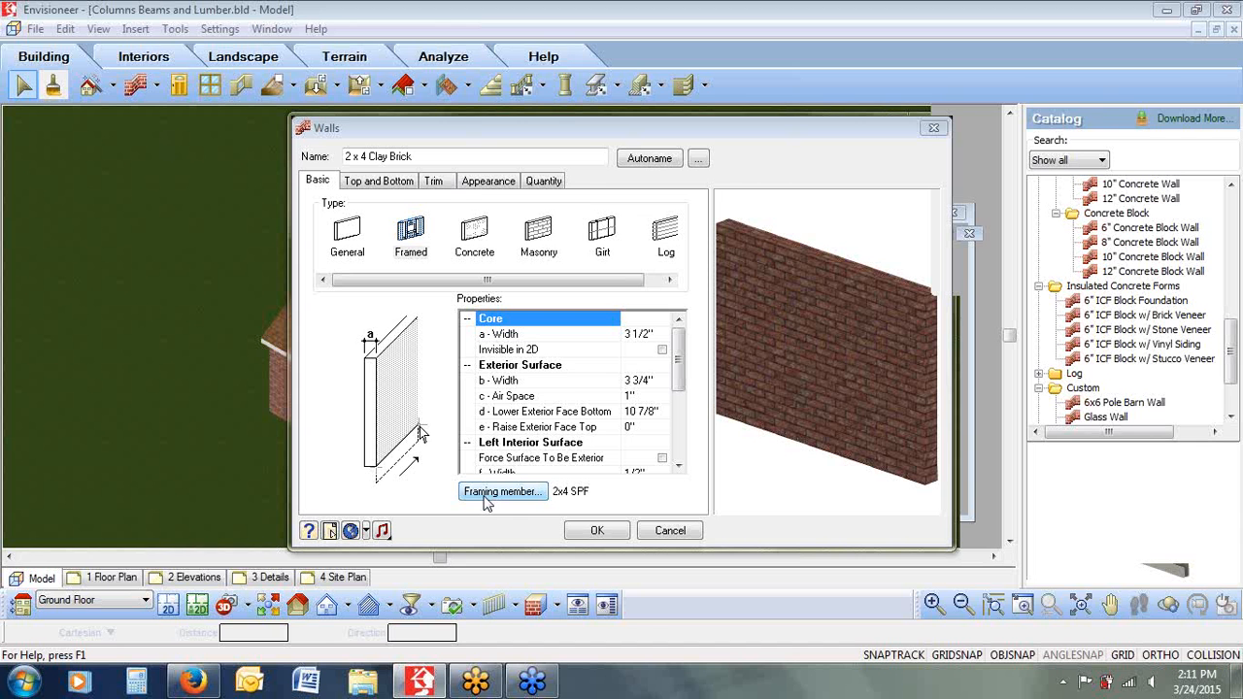
left_click(652, 536)
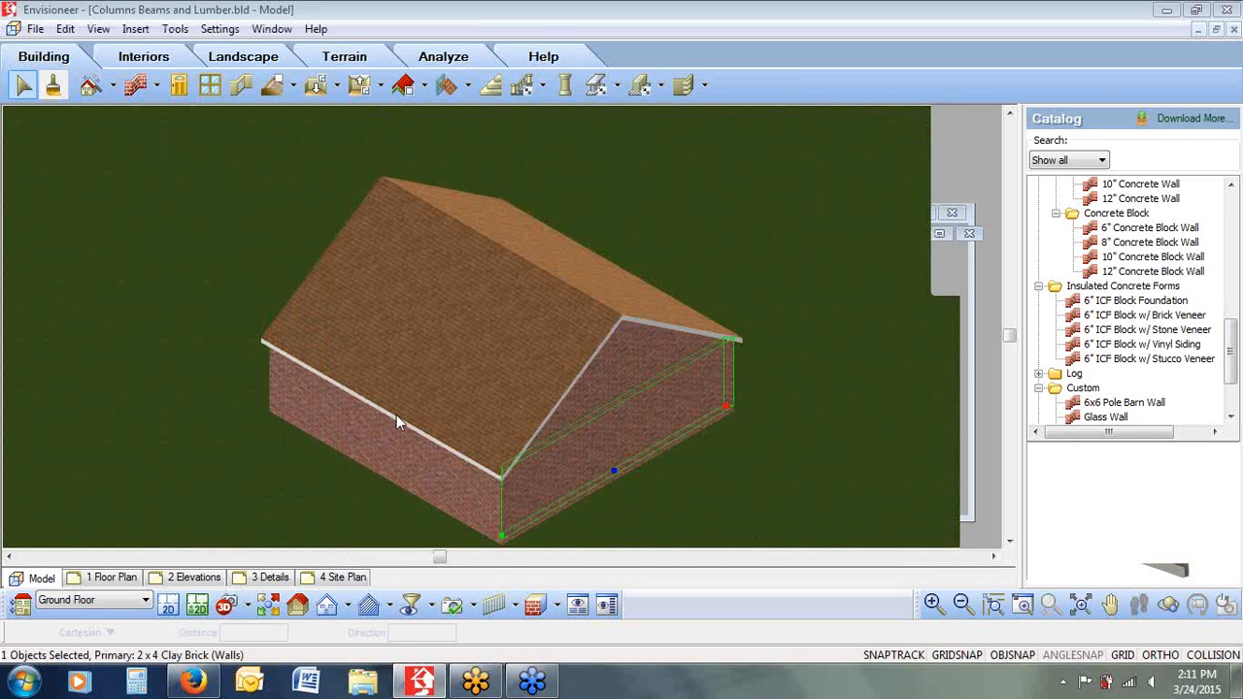
Open the building locations settings and check the ground floor's wall height and floor level
left_click(228, 30)
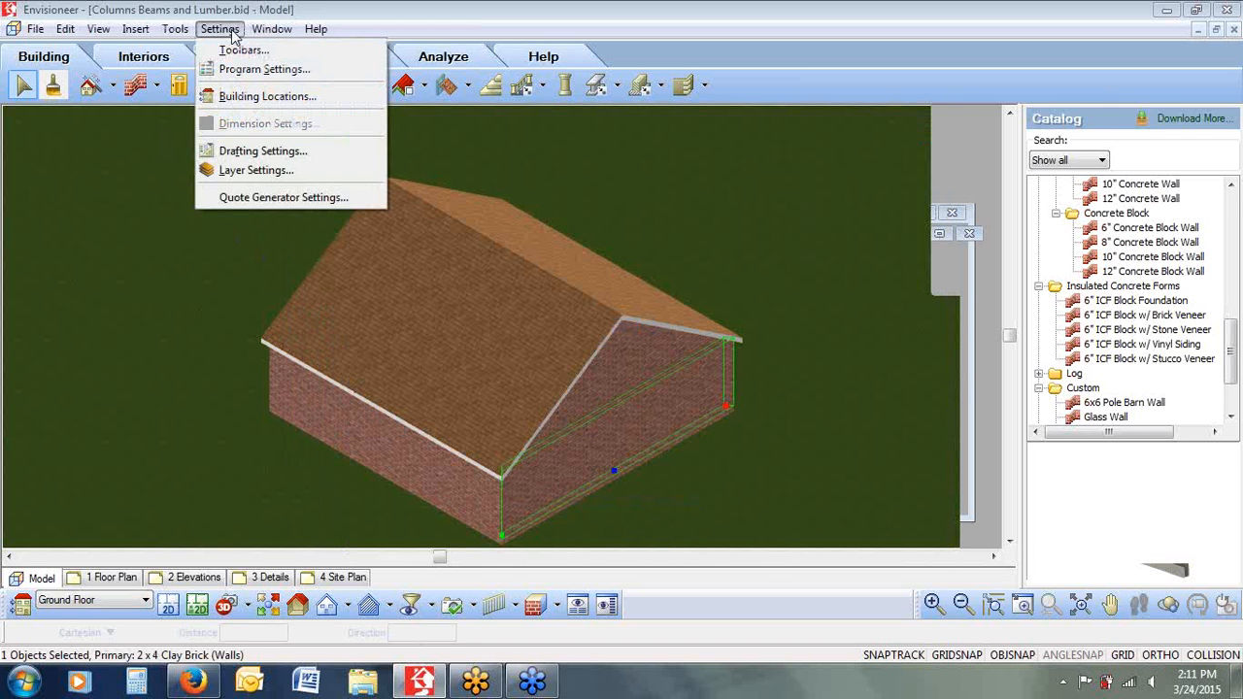
left_click(243, 97)
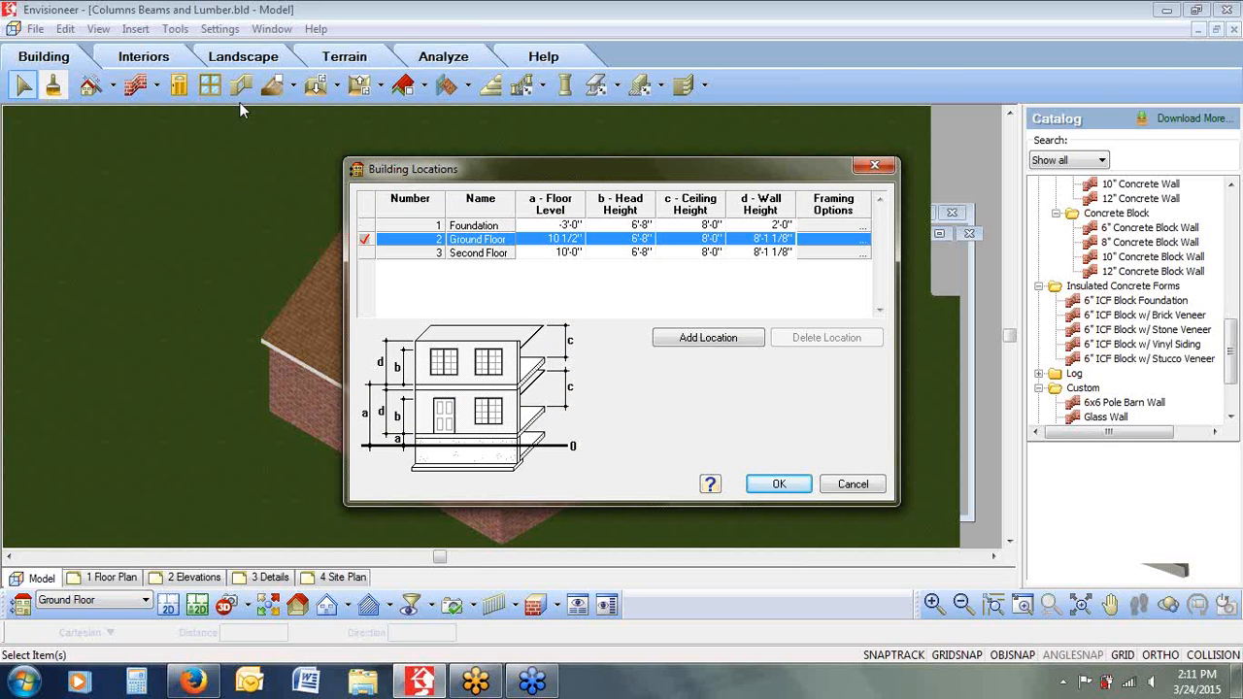
left_click(777, 242)
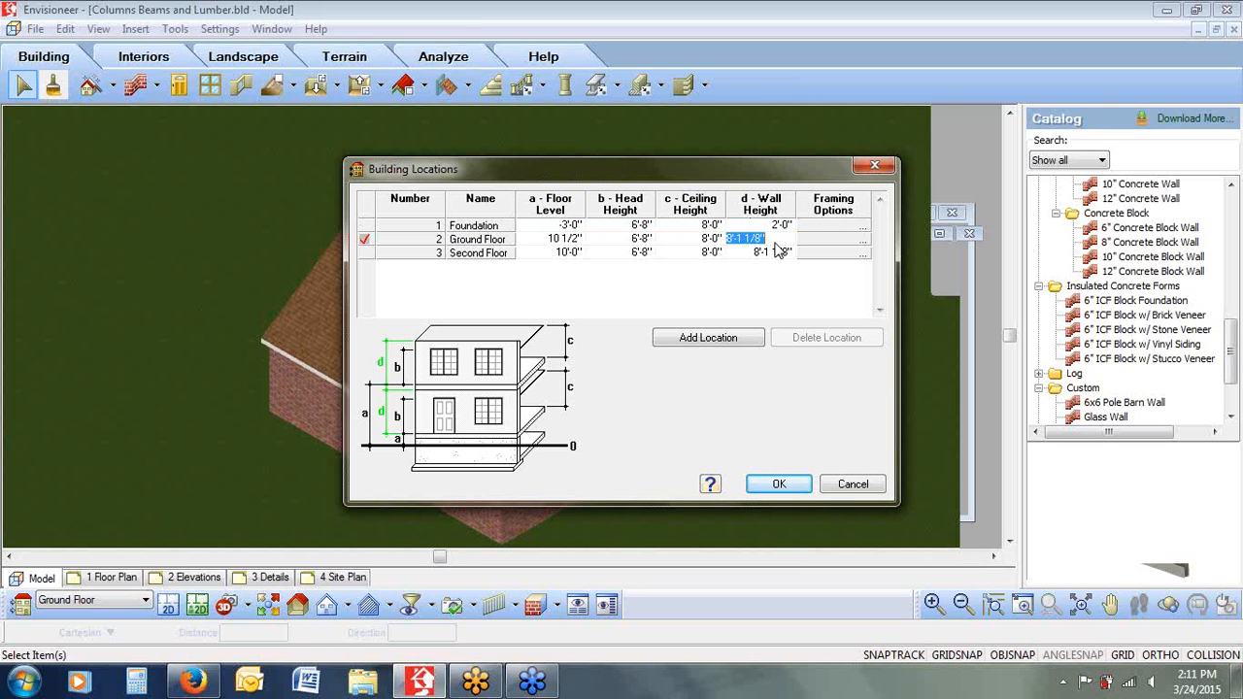
left_click(566, 241)
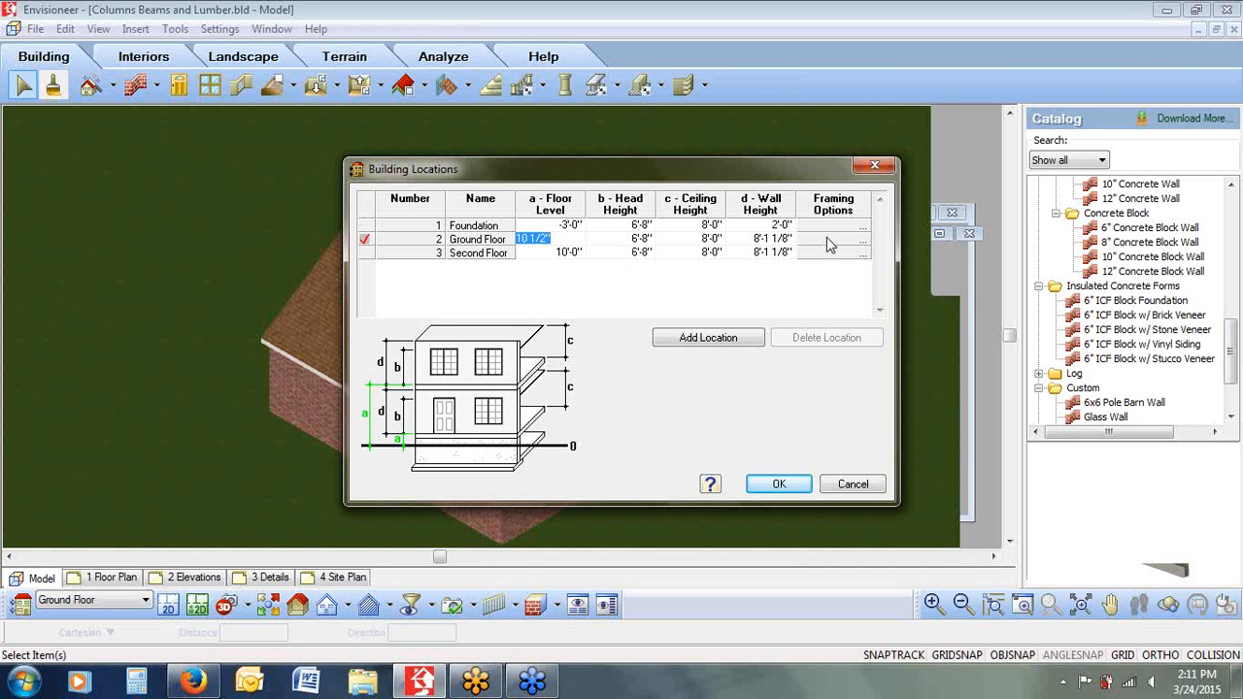
left_click(983, 233)
left_click(985, 280)
mouse_move(860, 179)
left_mouse_down()
mouse_move(825, 176)
mouse_move(806, 194)
mouse_move(800, 228)
mouse_move(818, 266)
mouse_move(865, 270)
mouse_move(877, 222)
mouse_move(852, 184)
left_mouse_up()
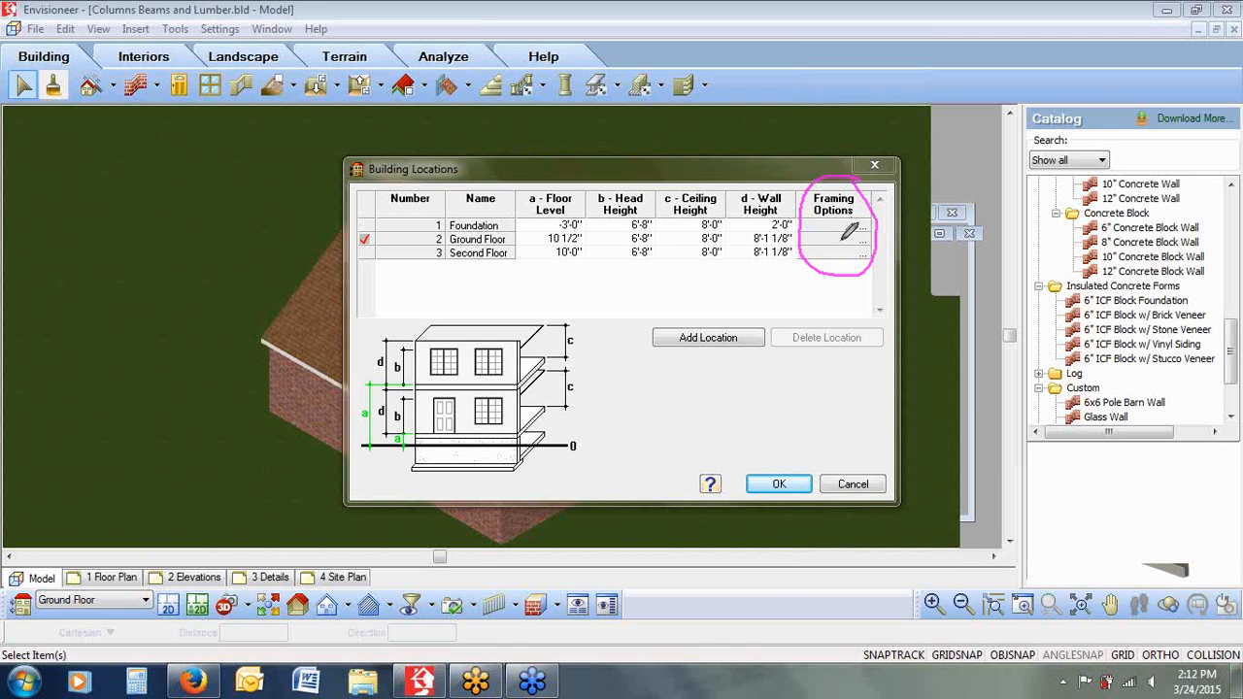
key("Escape")
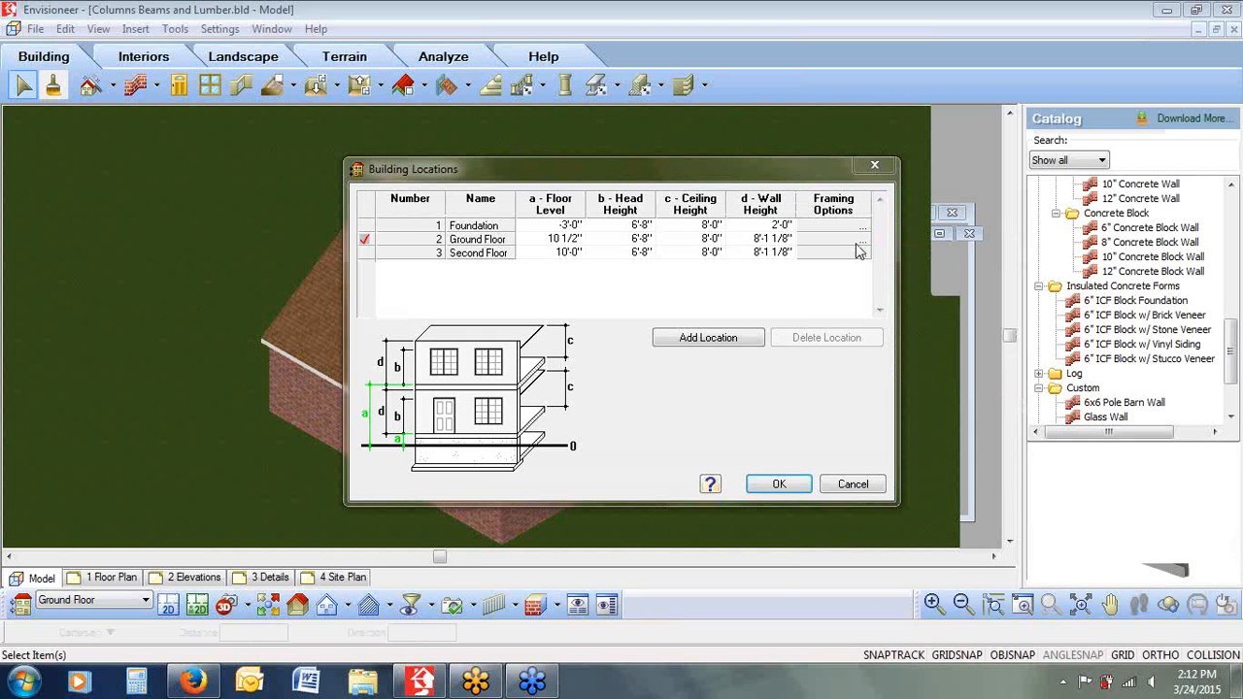
Set the infill configuration in the ground floor's framing options to 16" O/C - Dbl. Top Plate - Blocked
left_click(861, 241)
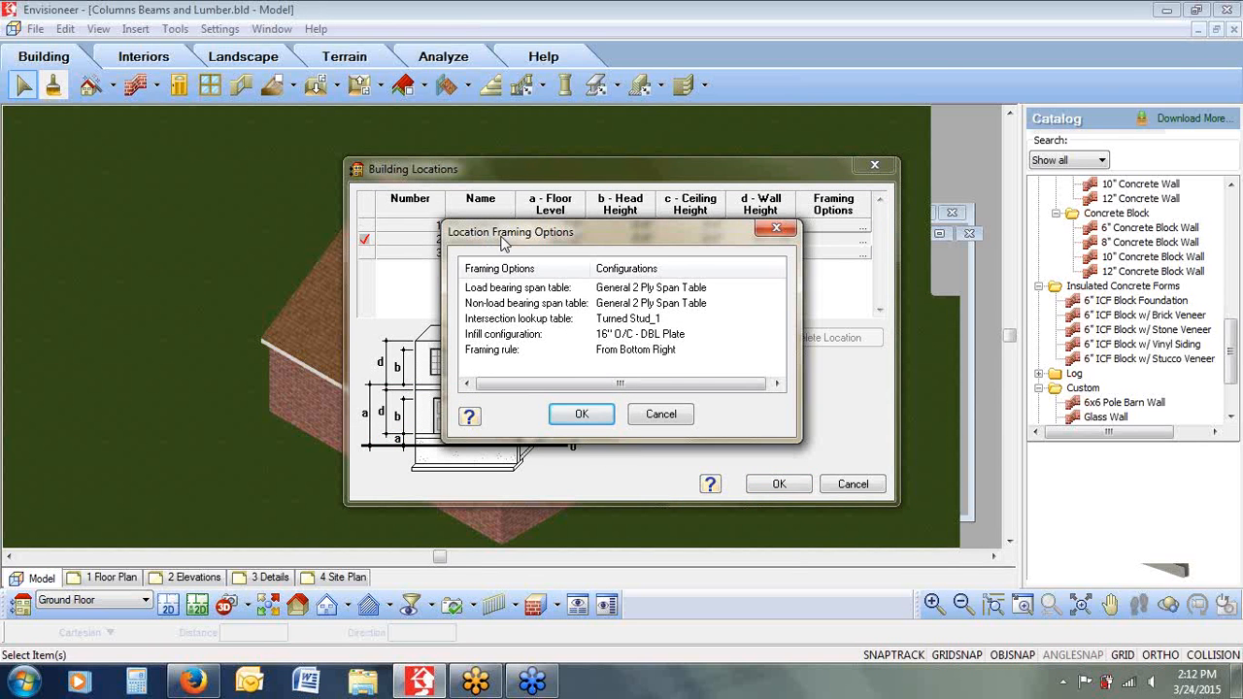
left_click_drag(501, 238, 496, 278)
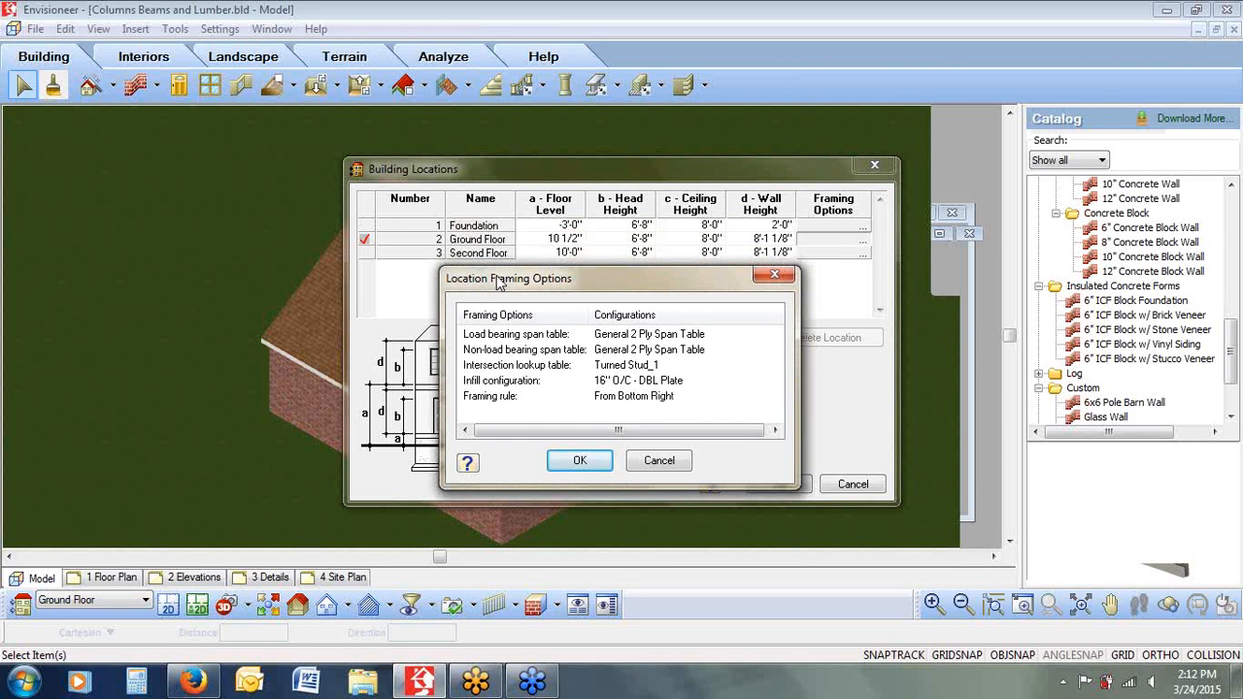
left_click(624, 382)
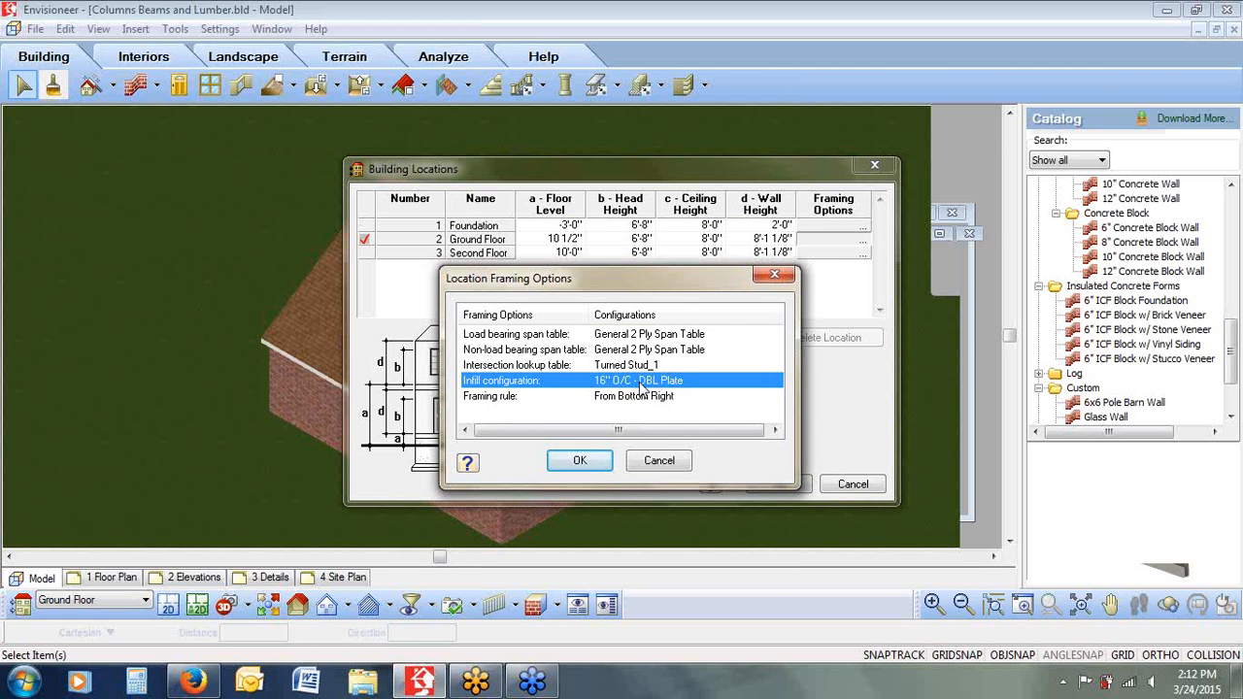
double_click(640, 383)
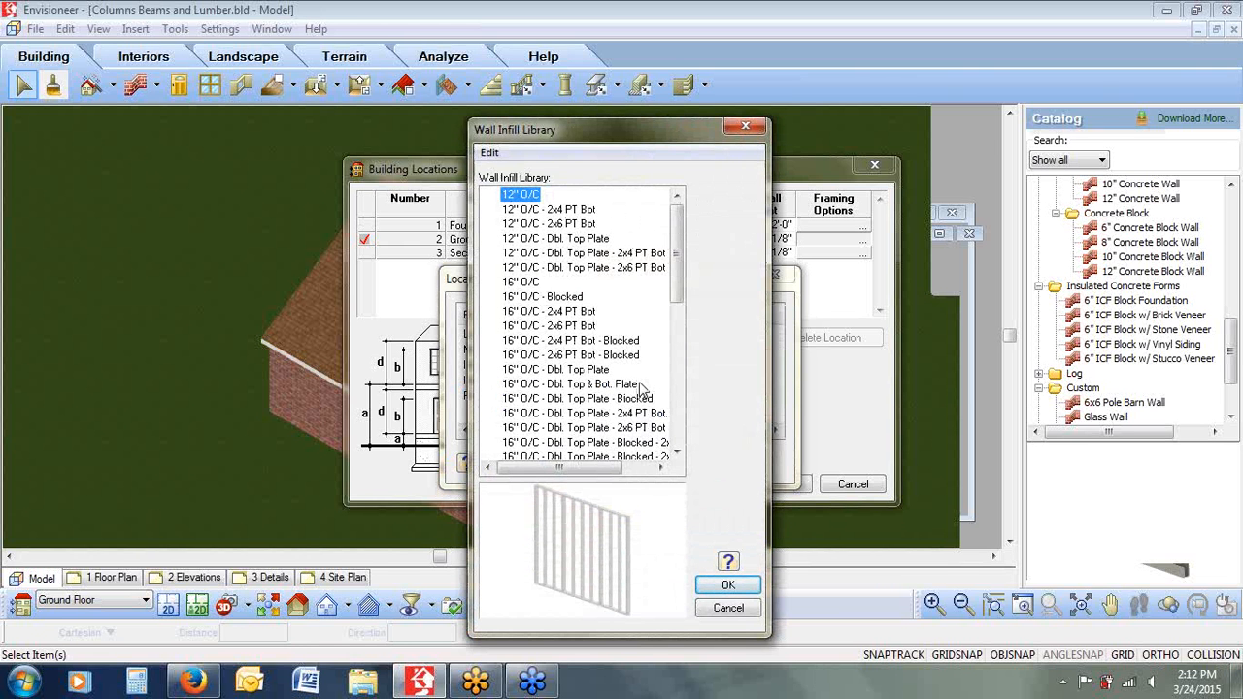
left_click(572, 386)
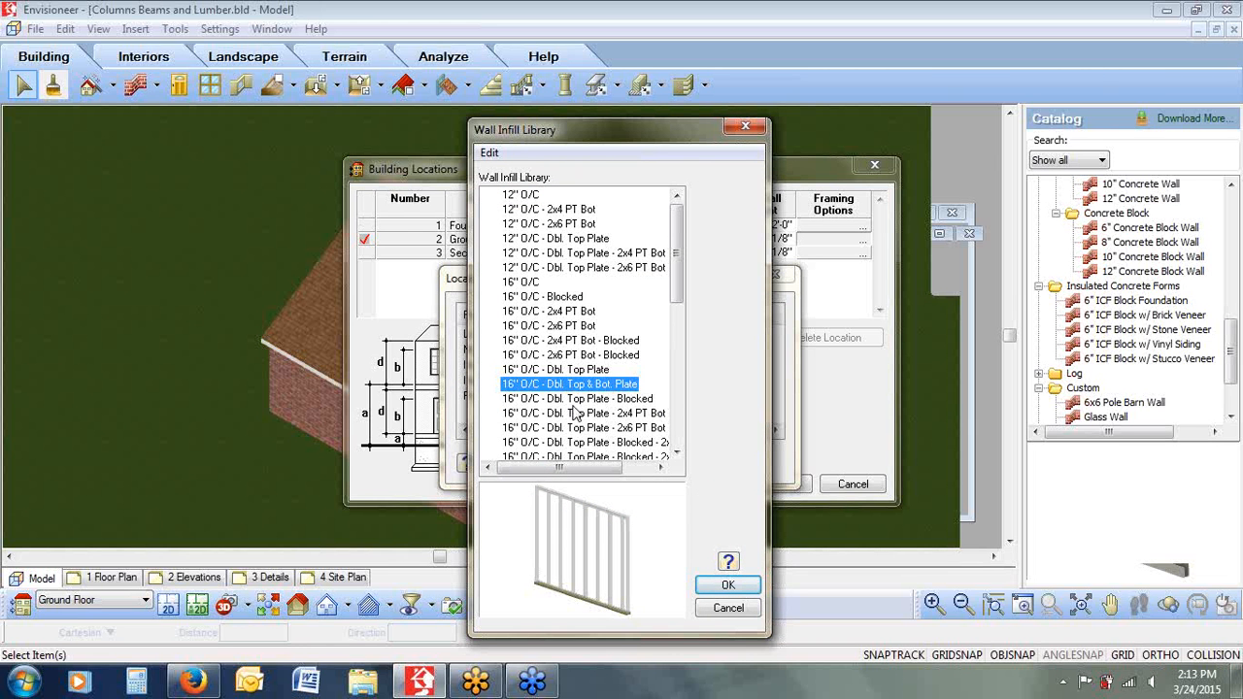
left_click(575, 400)
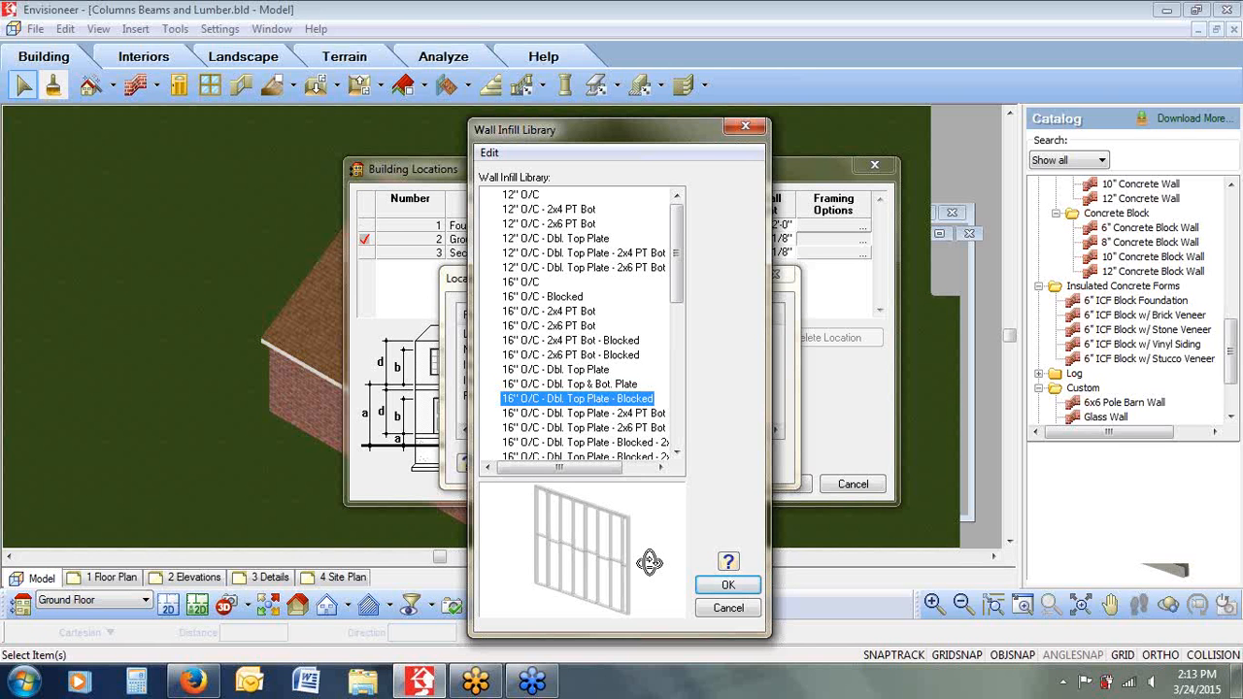
left_click(728, 585)
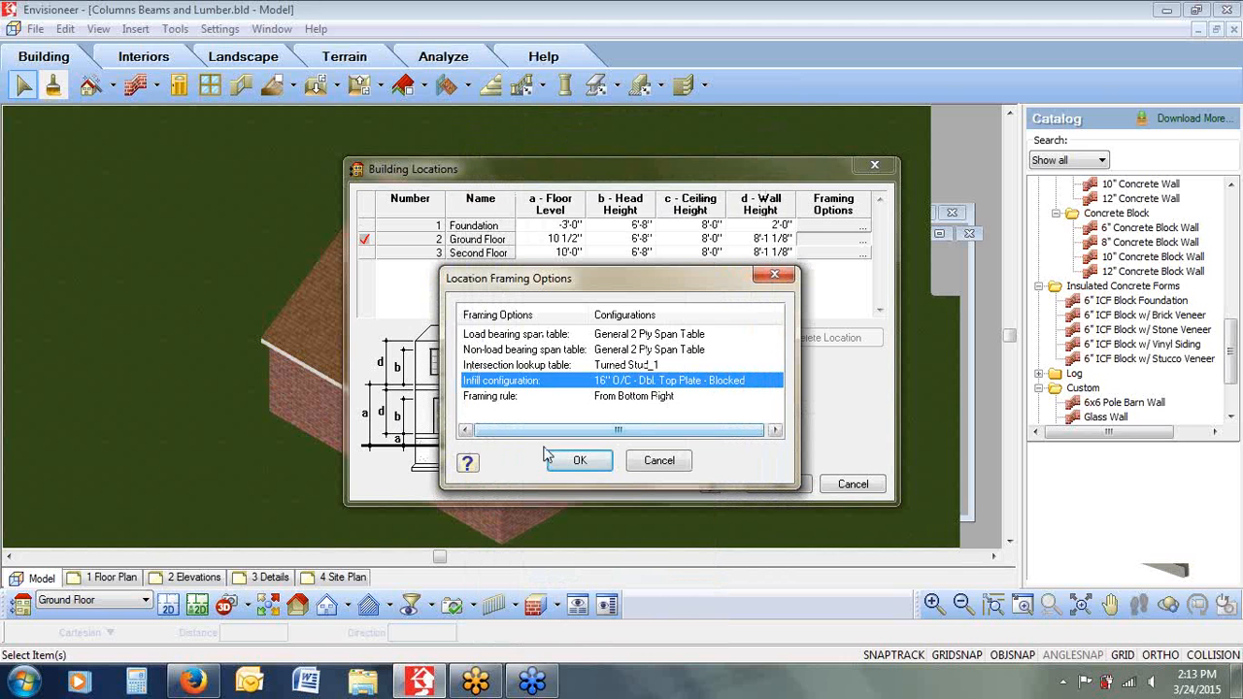
Accept the ground floor's framing options and the building locations, and display only the model's framing
left_click(579, 462)
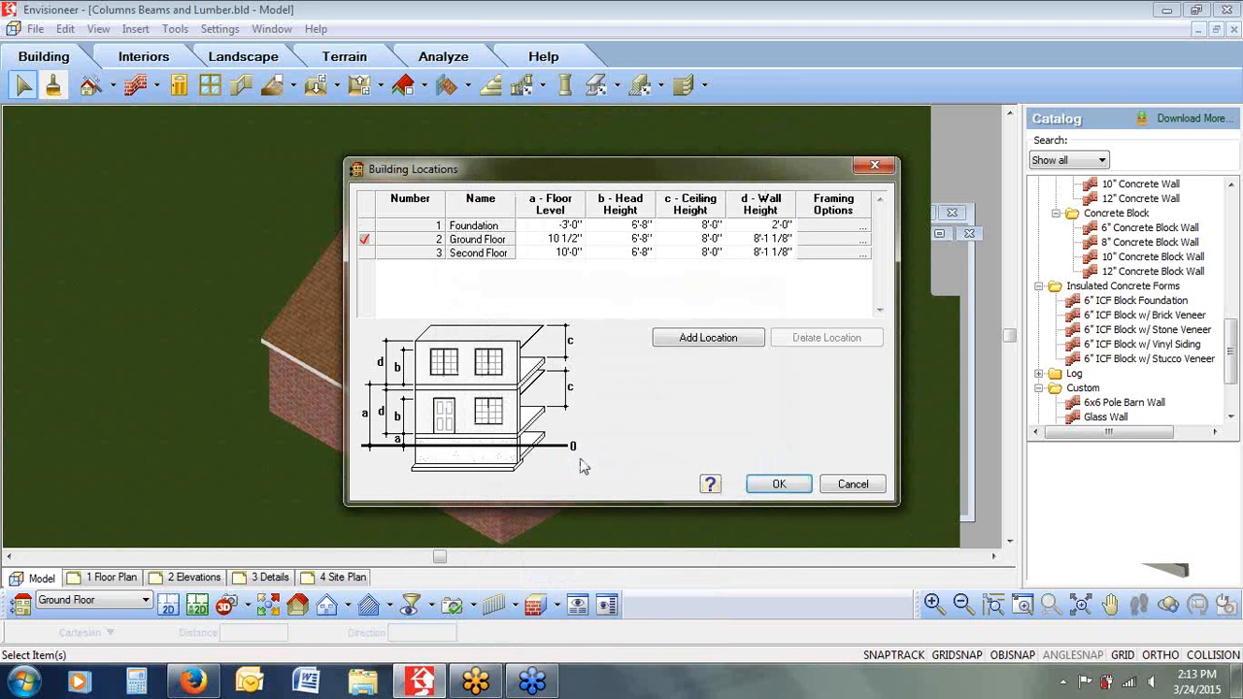
left_click(772, 484)
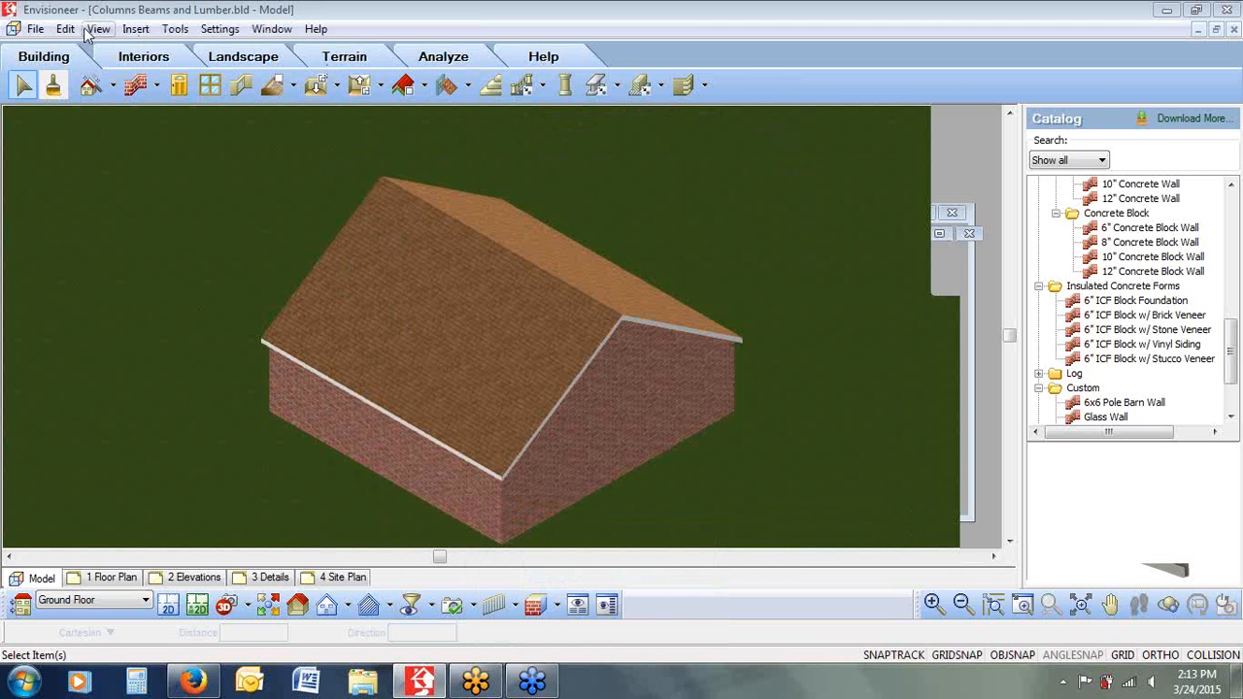
left_click(99, 28)
mouse_move(128, 282)
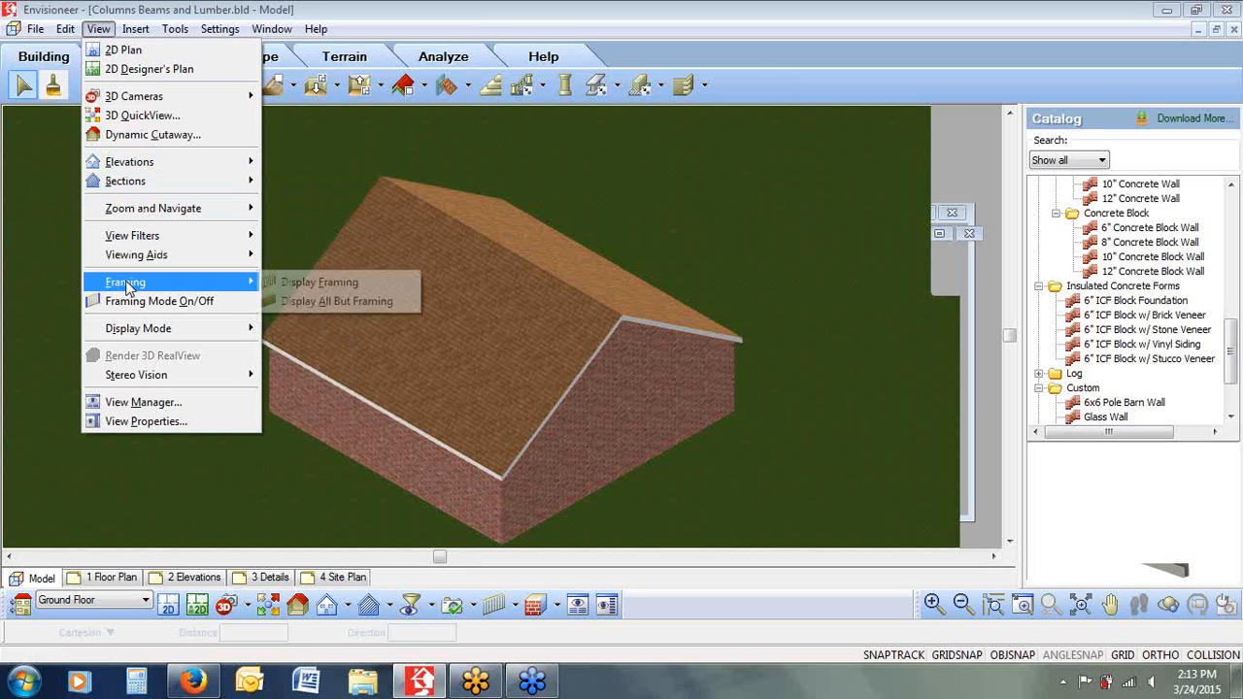
left_click(312, 282)
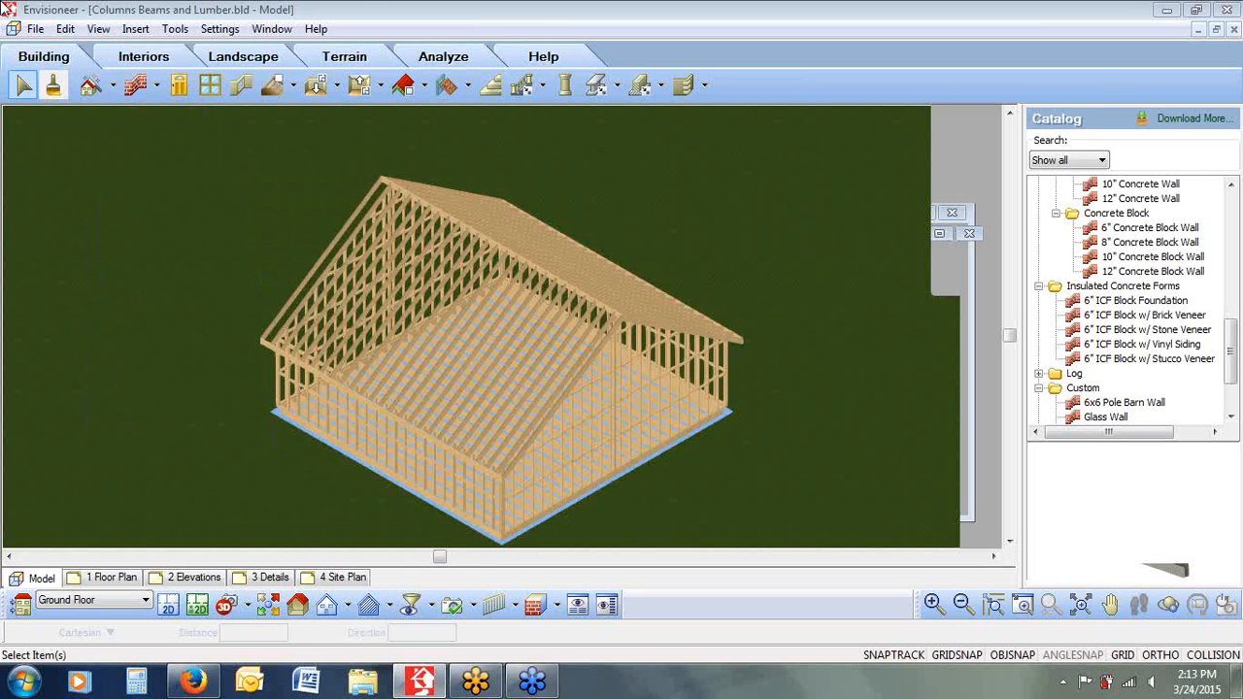
Switch the model's display mode to Rendered Outline and look closely at the wall framing around the nearest building corner
left_click(557, 606)
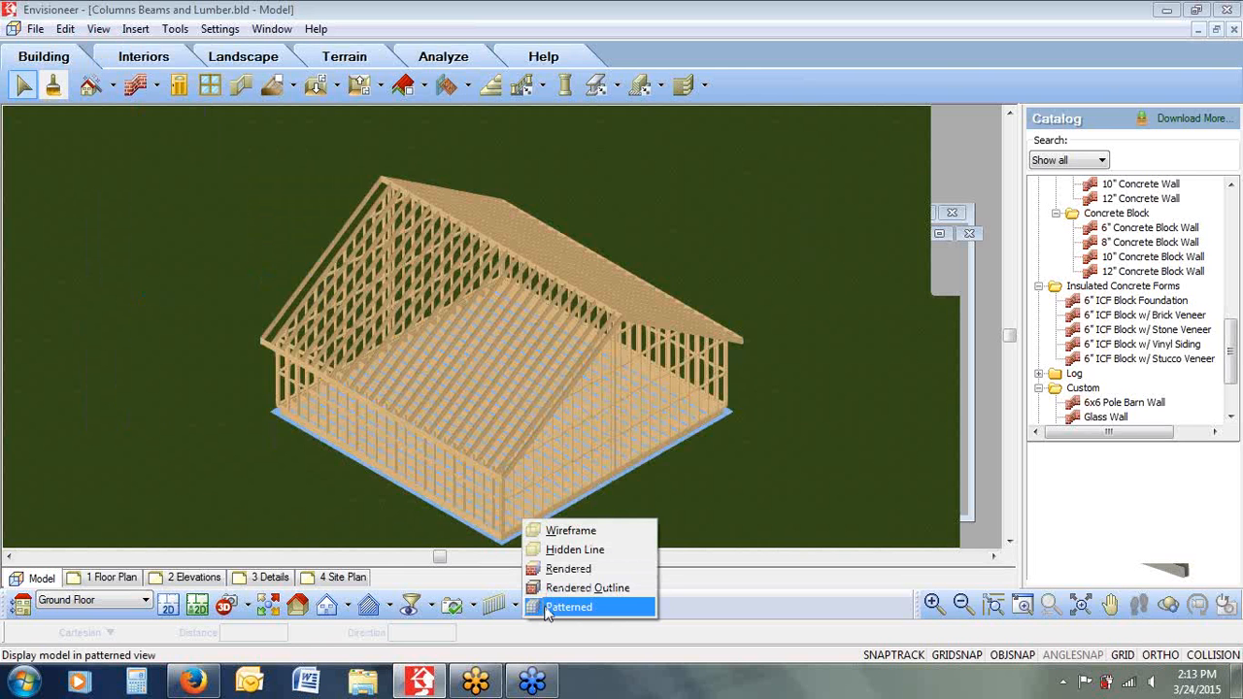
left_click(548, 591)
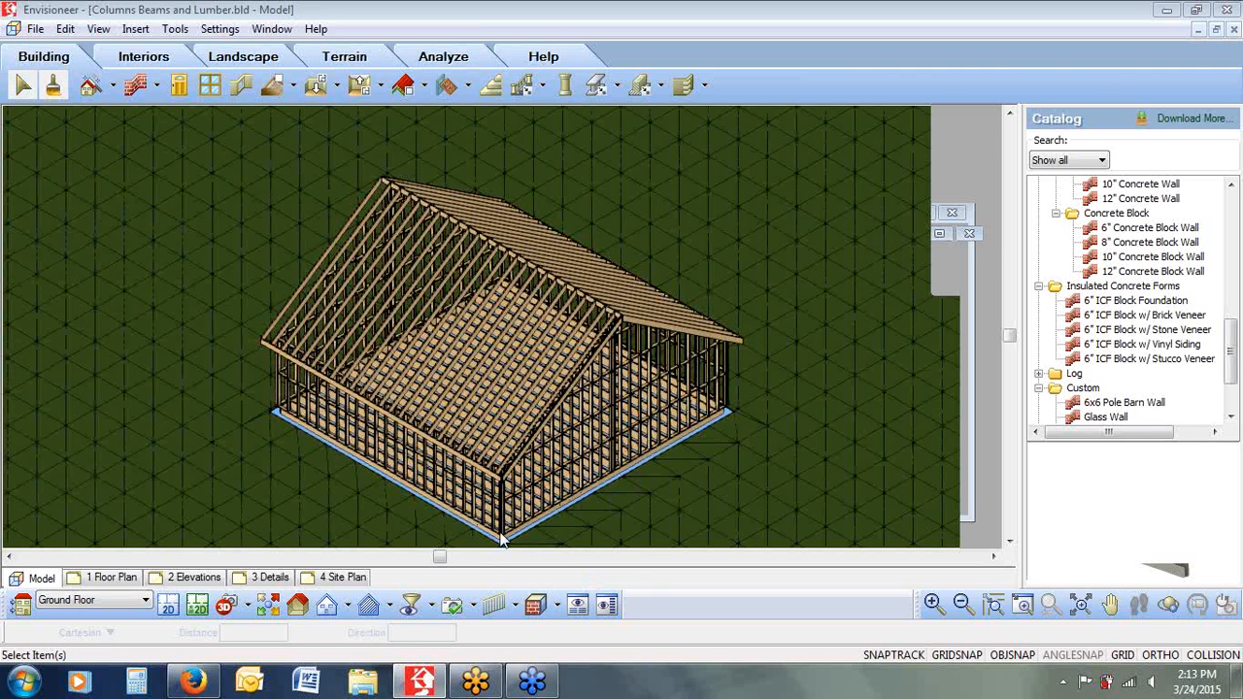
left_click(1022, 604)
left_click_drag(529, 458, 442, 542)
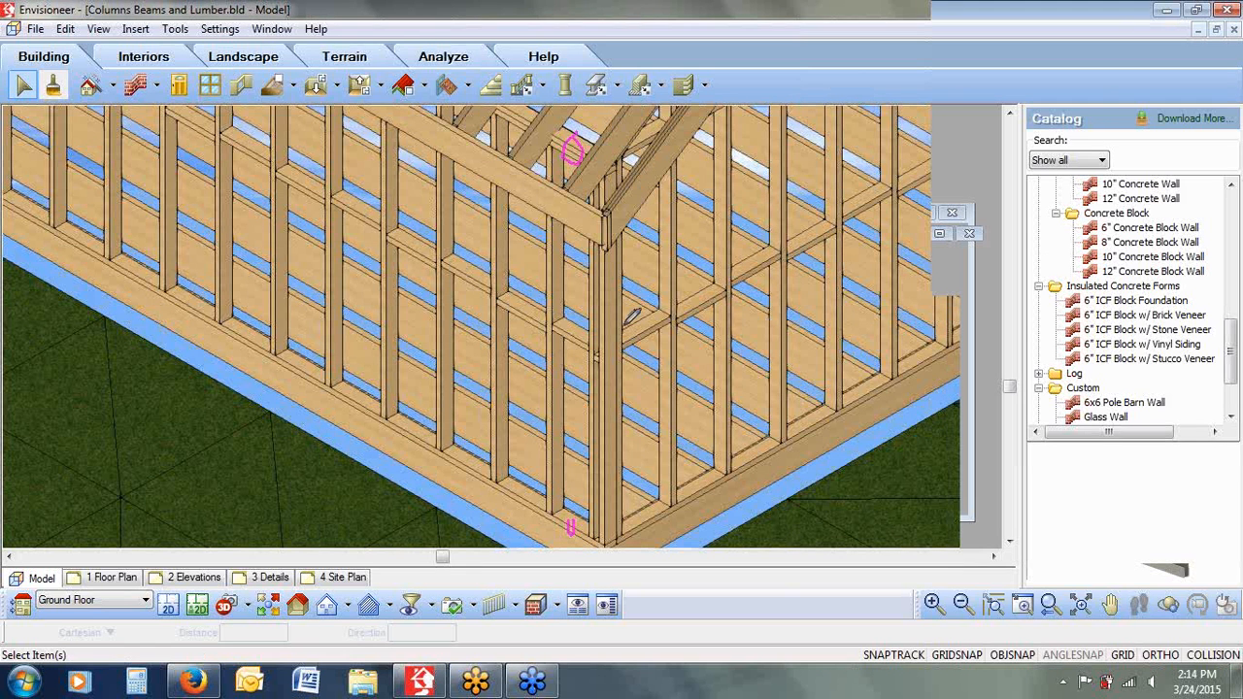
mouse_move(515, 284)
left_mouse_down()
mouse_move(505, 296)
mouse_move(578, 345)
mouse_move(589, 313)
left_mouse_up()
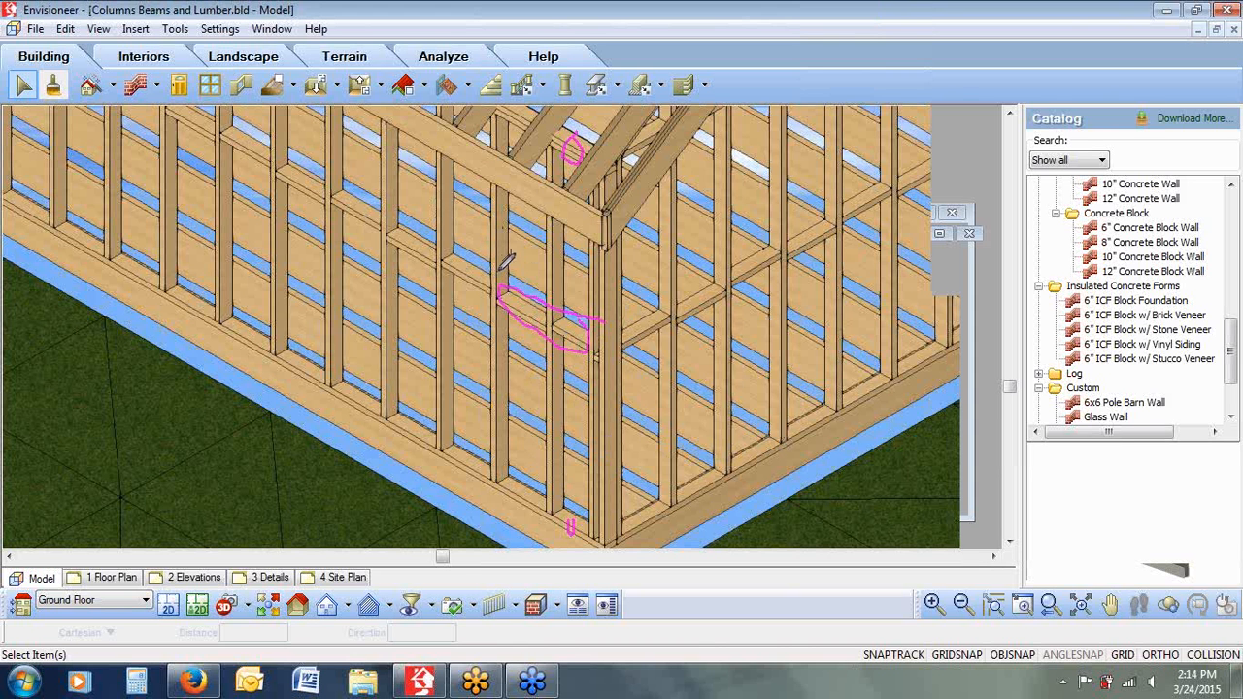
left_click_drag(502, 232, 502, 481)
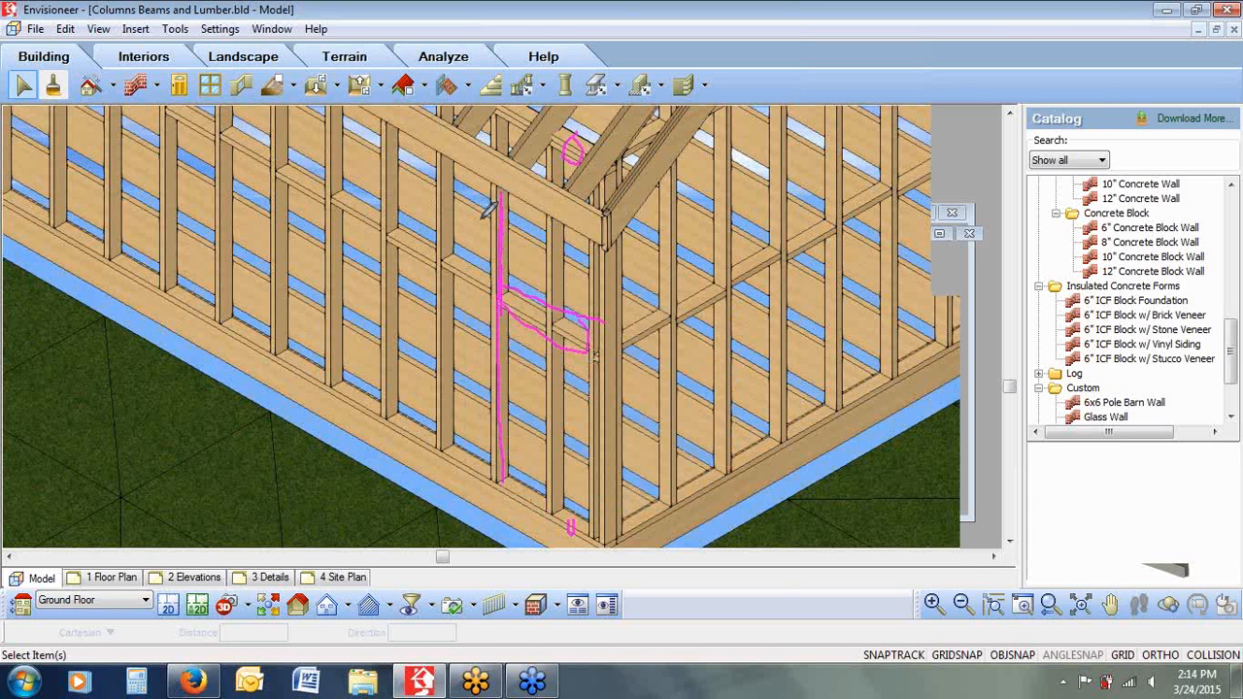
left_click_drag(621, 537, 890, 381)
left_click_drag(892, 381, 942, 353)
left_click(113, 86)
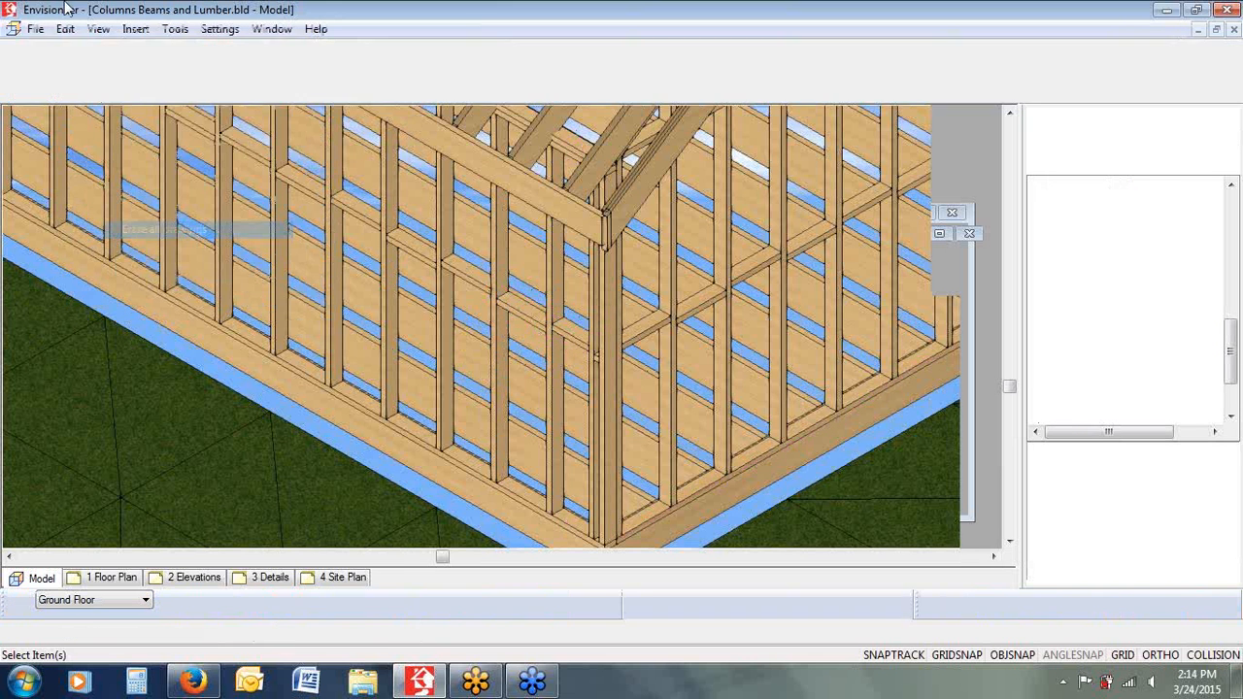
Display everything in the model except the framing
left_click(101, 29)
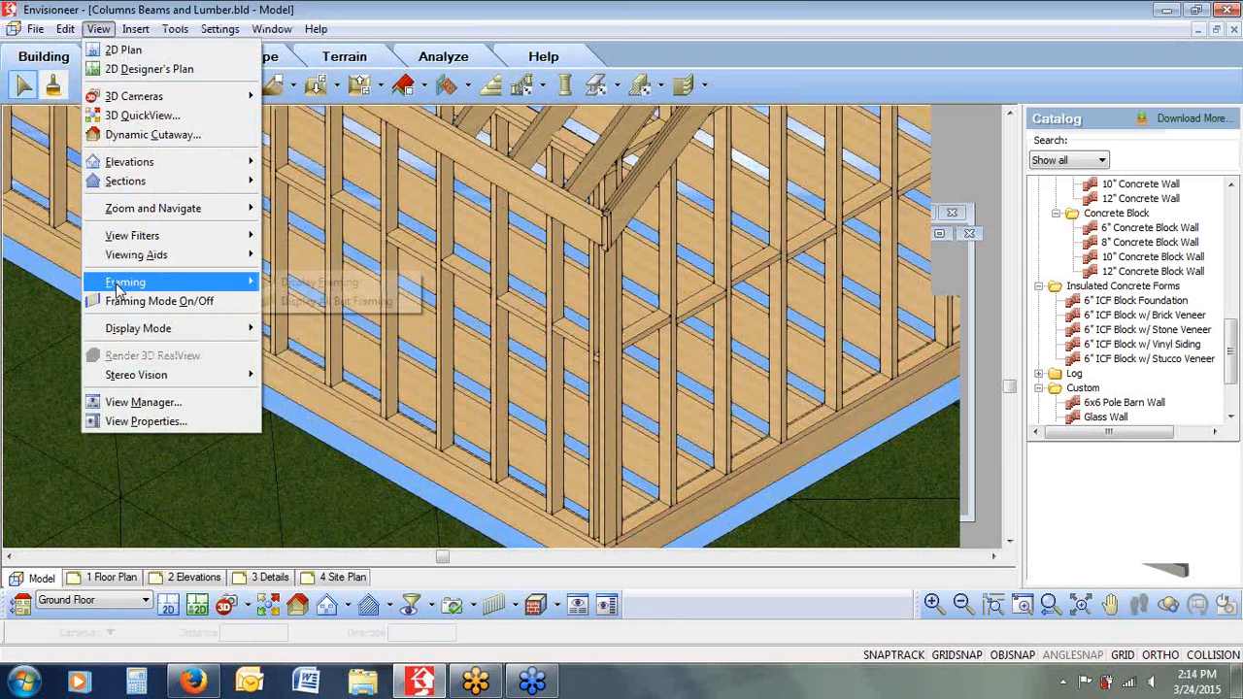
mouse_move(124, 284)
left_click(309, 301)
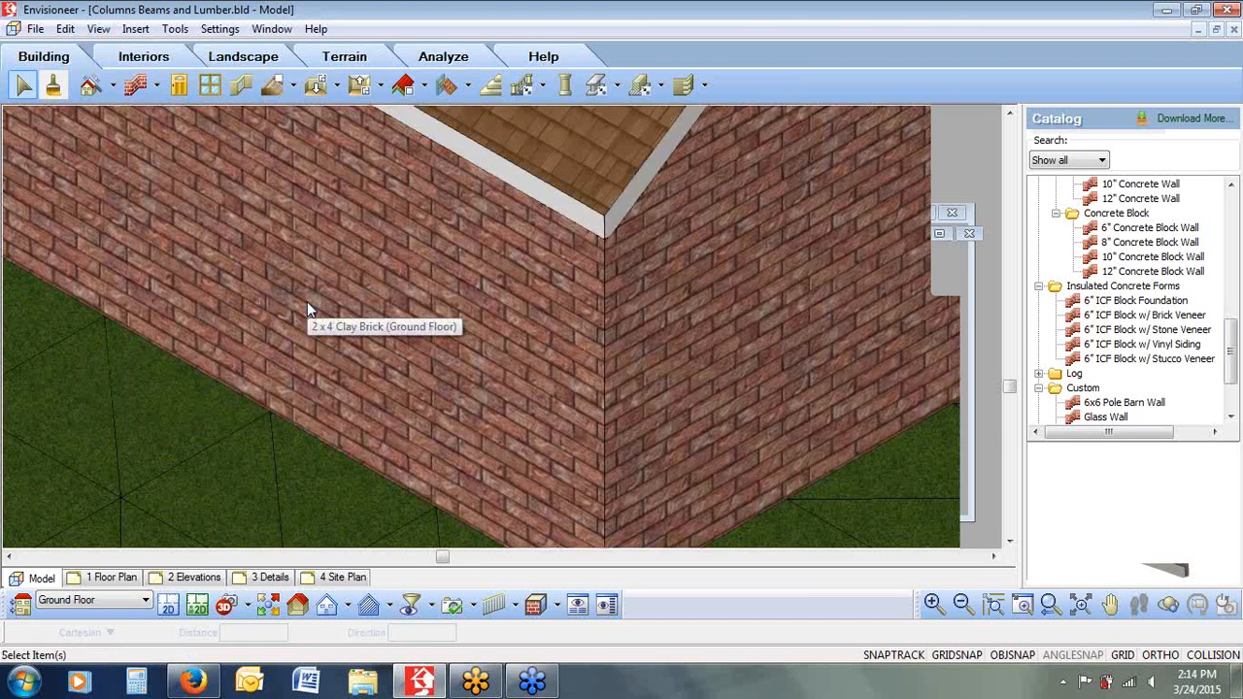
Insert a window in the gable-end brick wall and a 60" Double French Door in the adjoining eave-side wall, near their shared corner
left_click(210, 85)
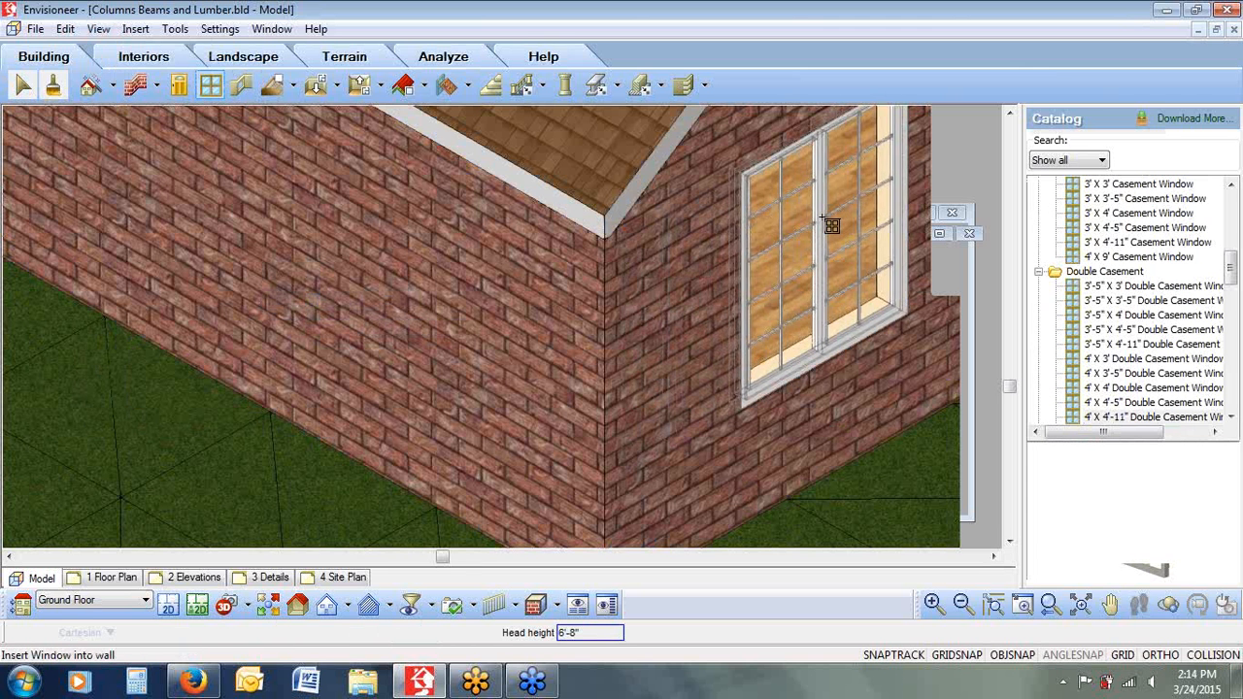
left_click(831, 225)
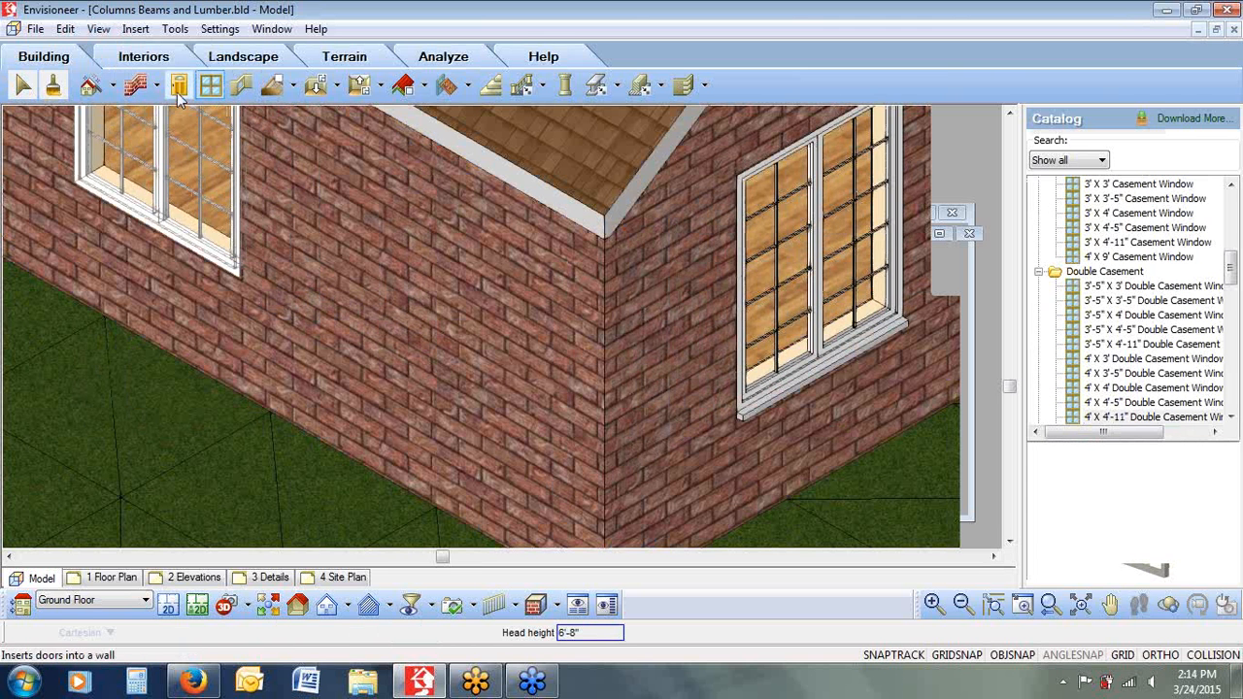
left_click(179, 86)
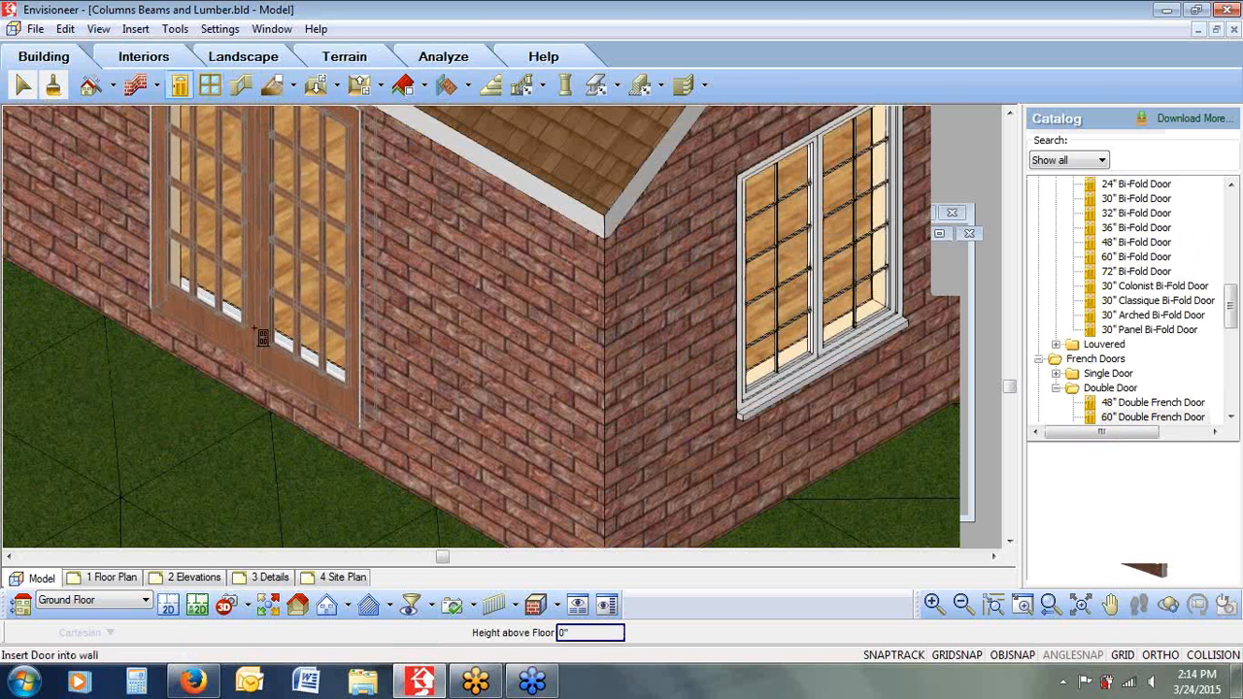
left_click(262, 337)
right_click(257, 330)
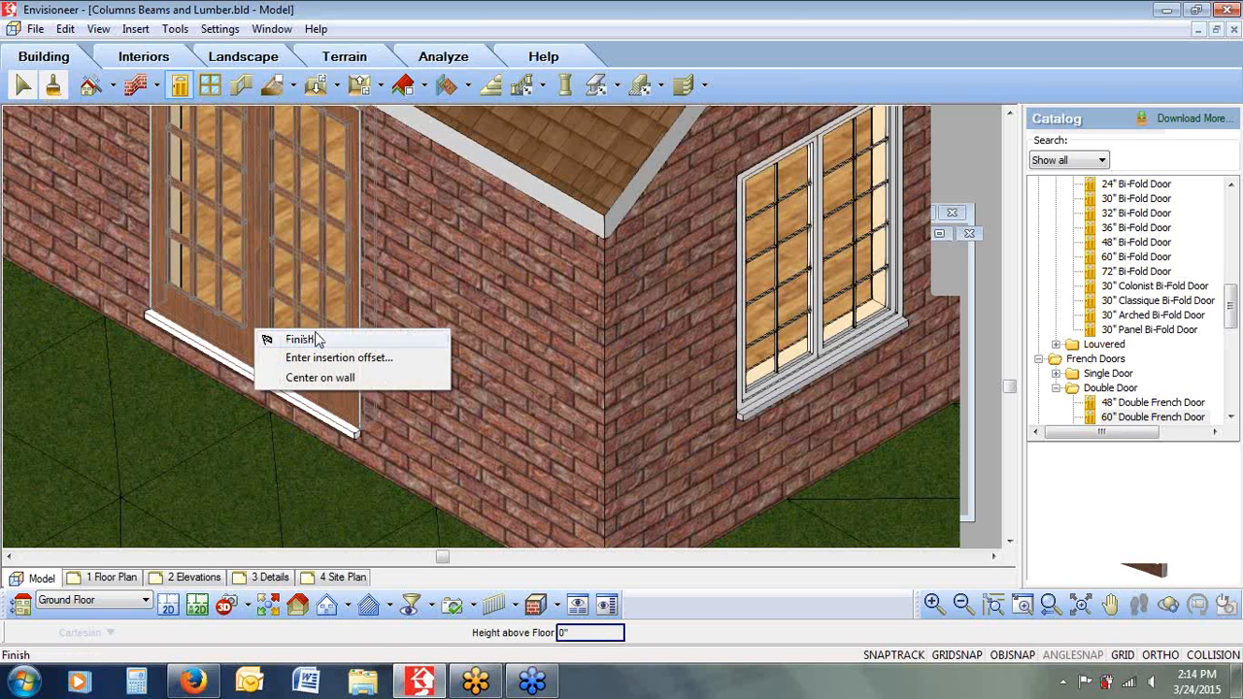
left_click(299, 340)
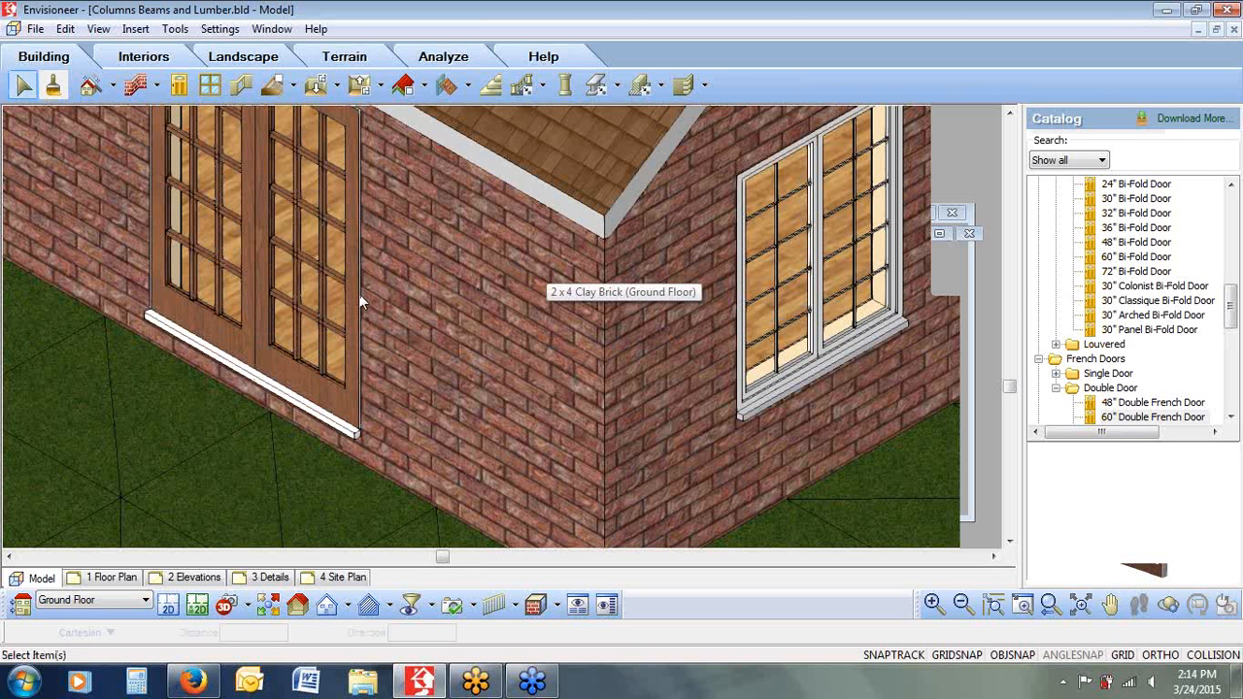
Display only the framing again to view the rough openings framed for the door and window
left_click(963, 604)
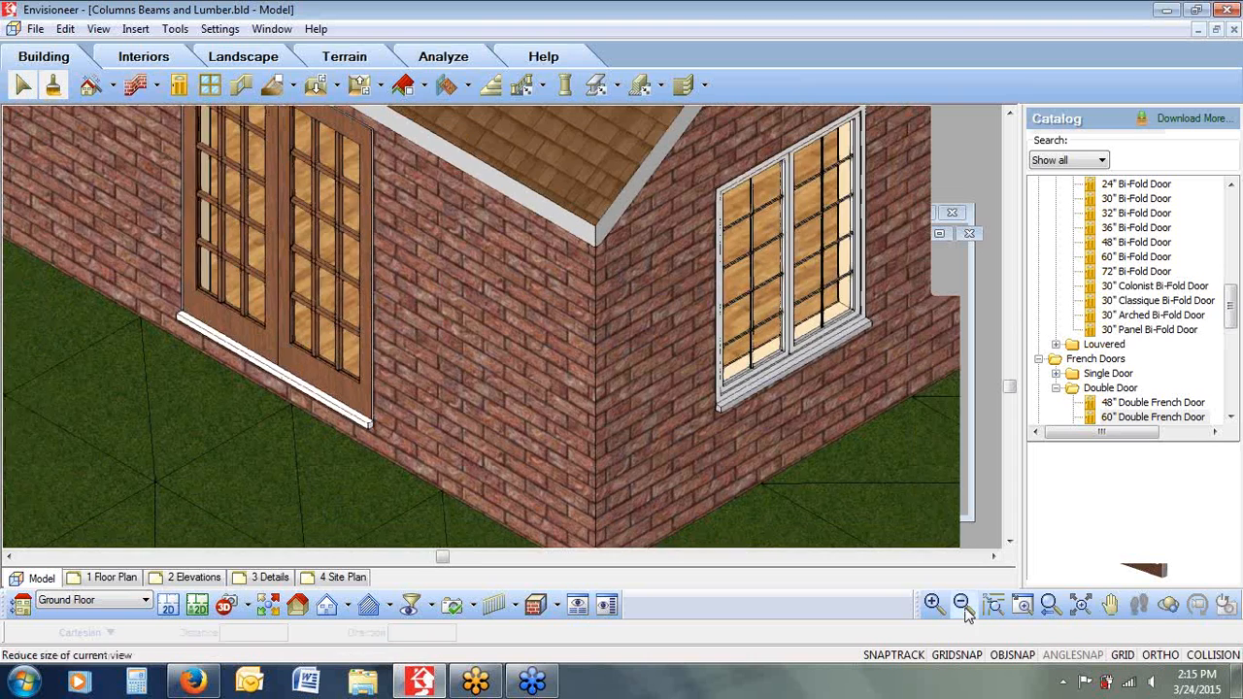
left_click(963, 604)
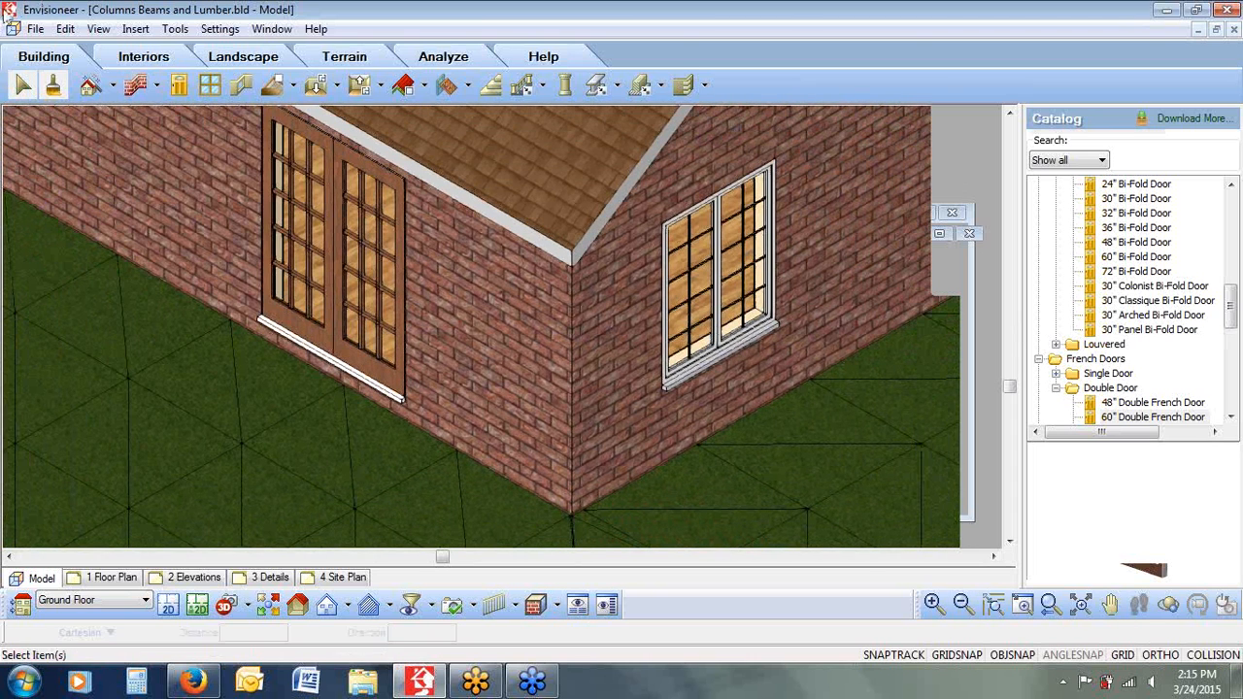
left_click(92, 29)
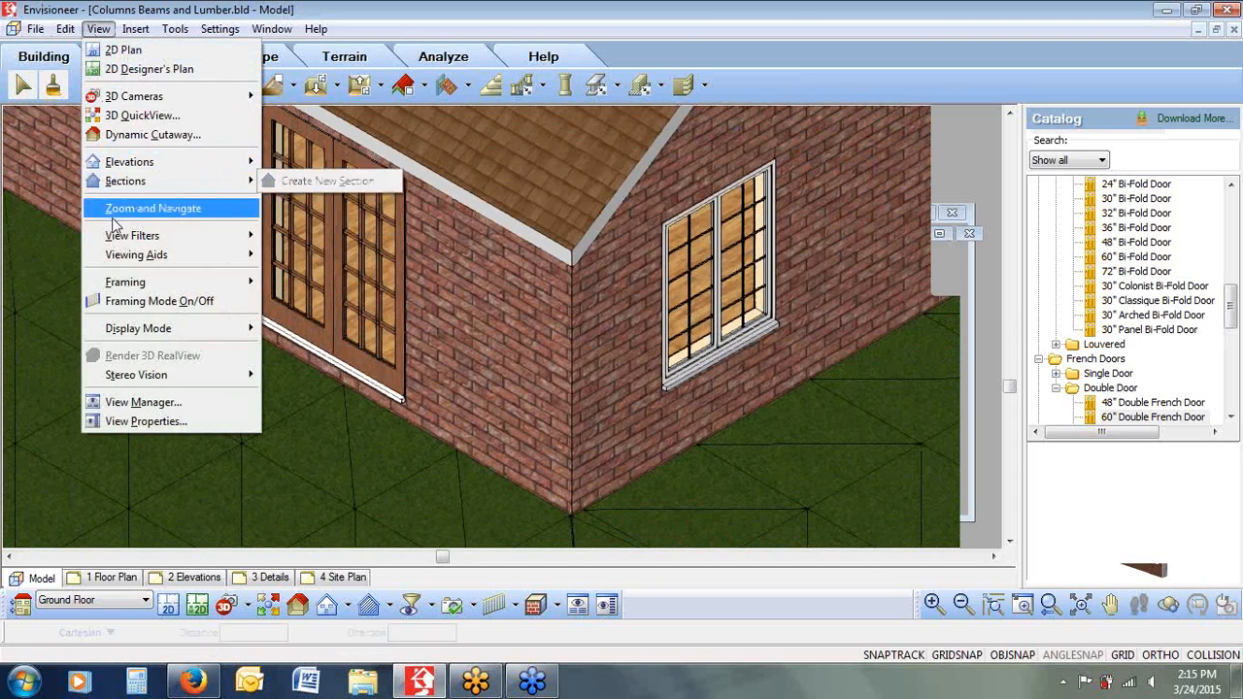
mouse_move(117, 287)
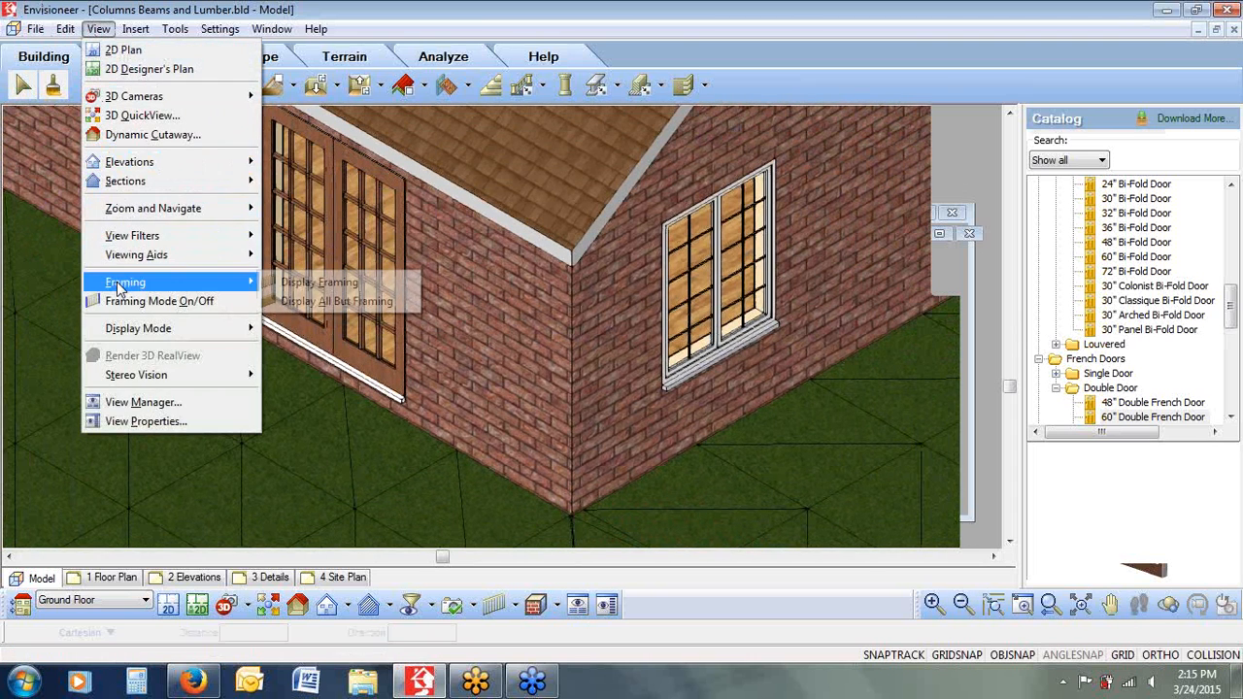
left_click(311, 283)
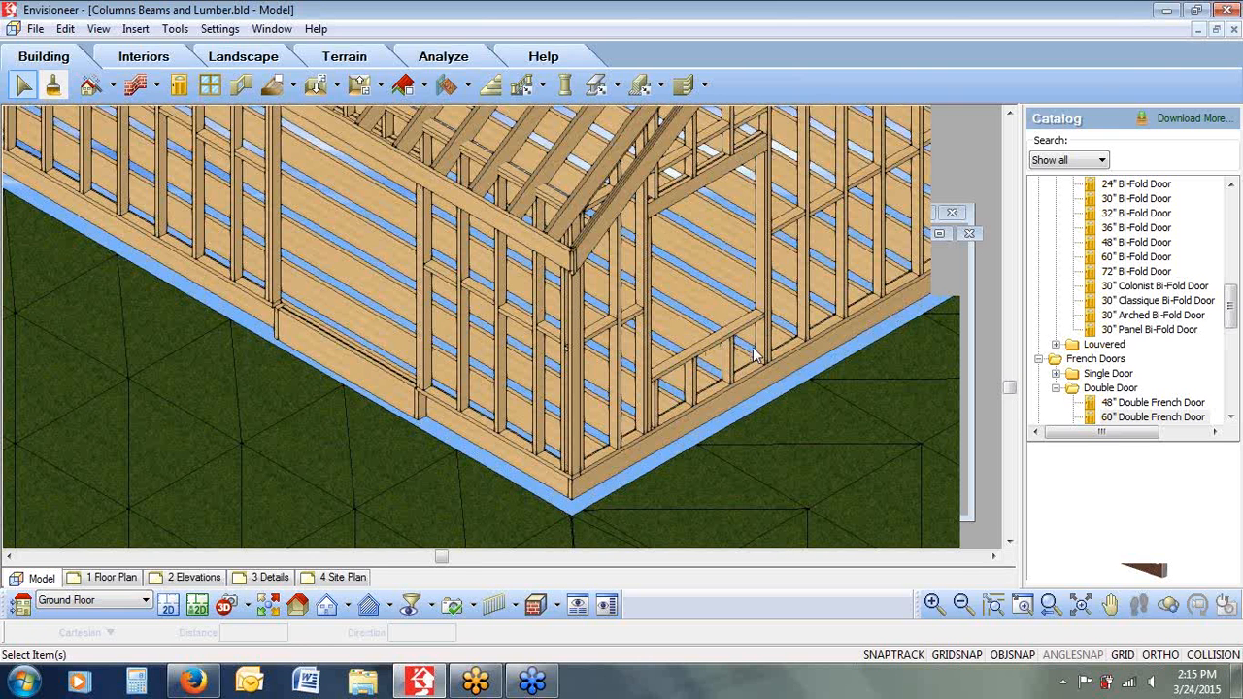
Open the ground floor's framing options in the building locations and check the infill configuration
left_click(208, 29)
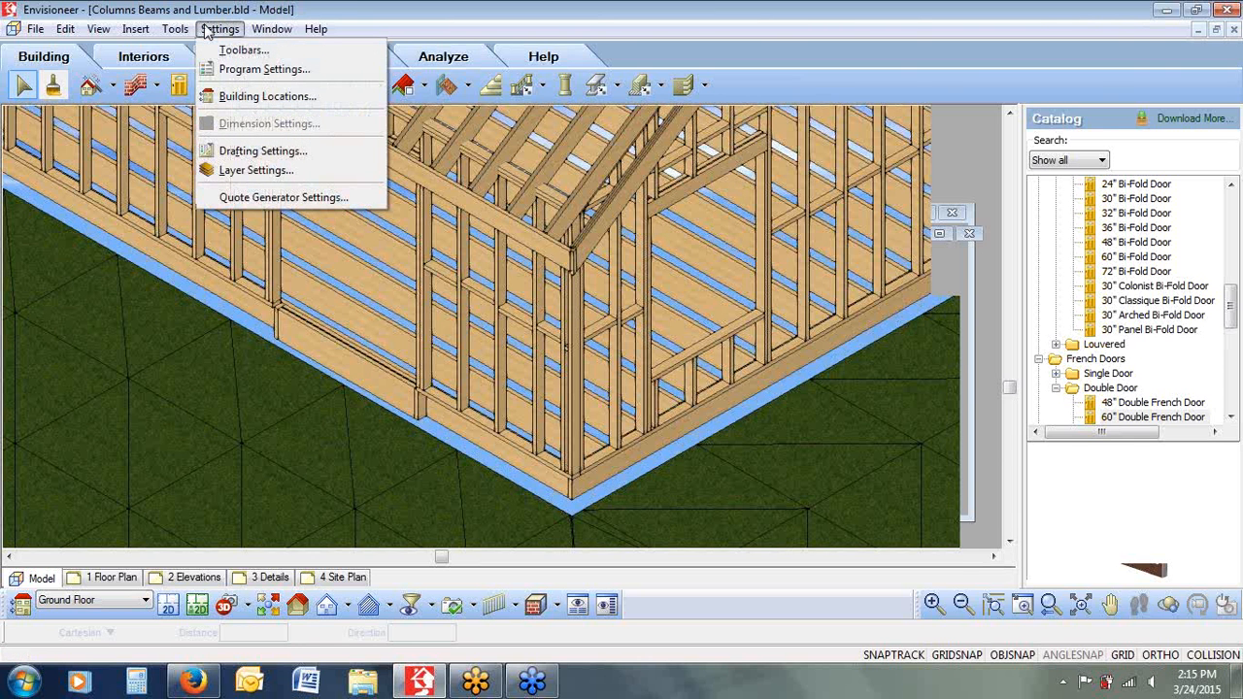
left_click(240, 97)
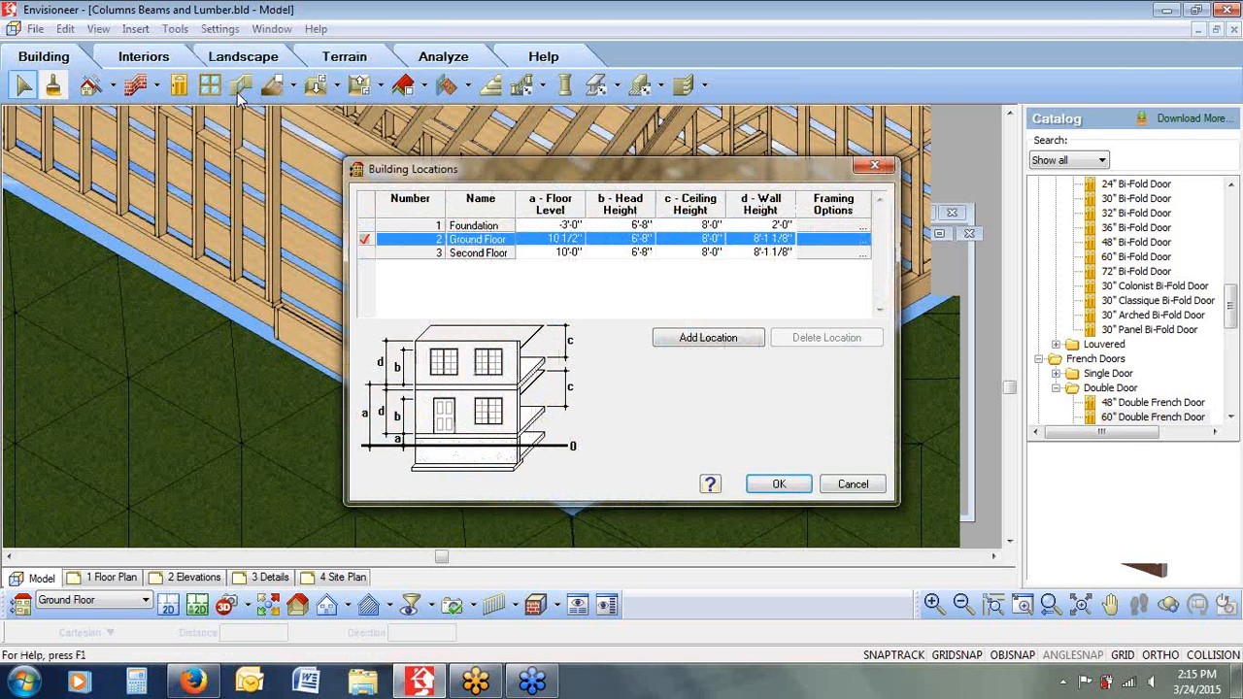
double_click(813, 243)
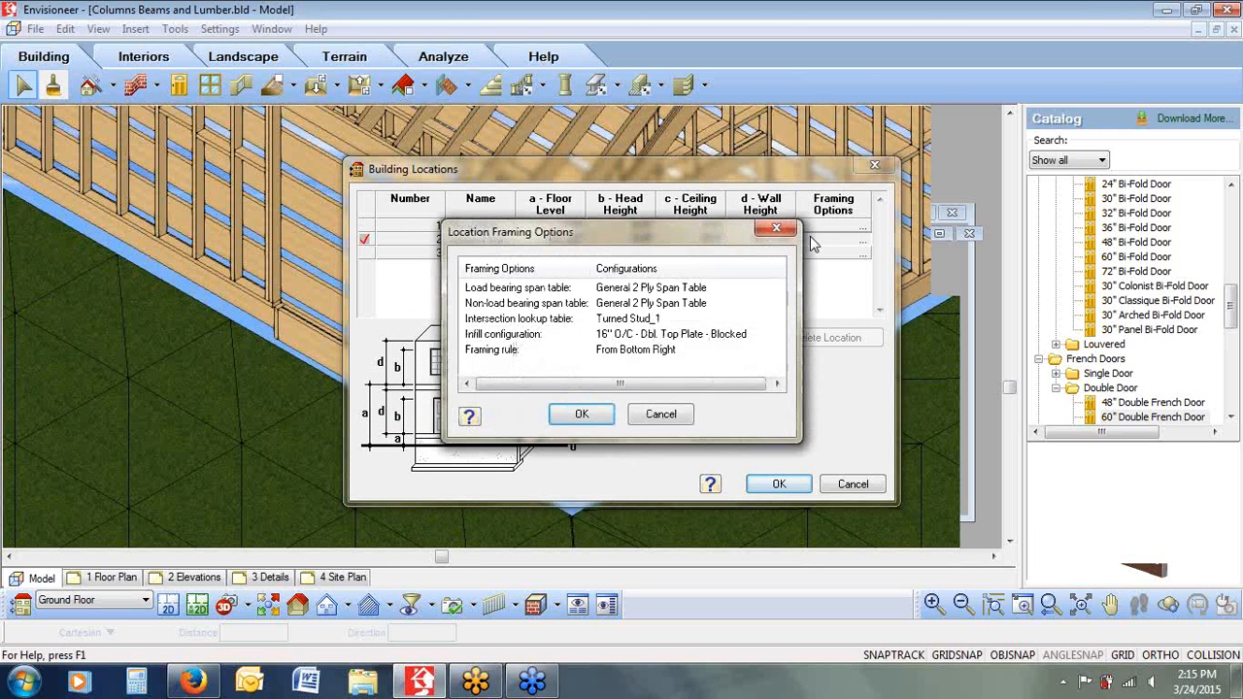
left_click(669, 337)
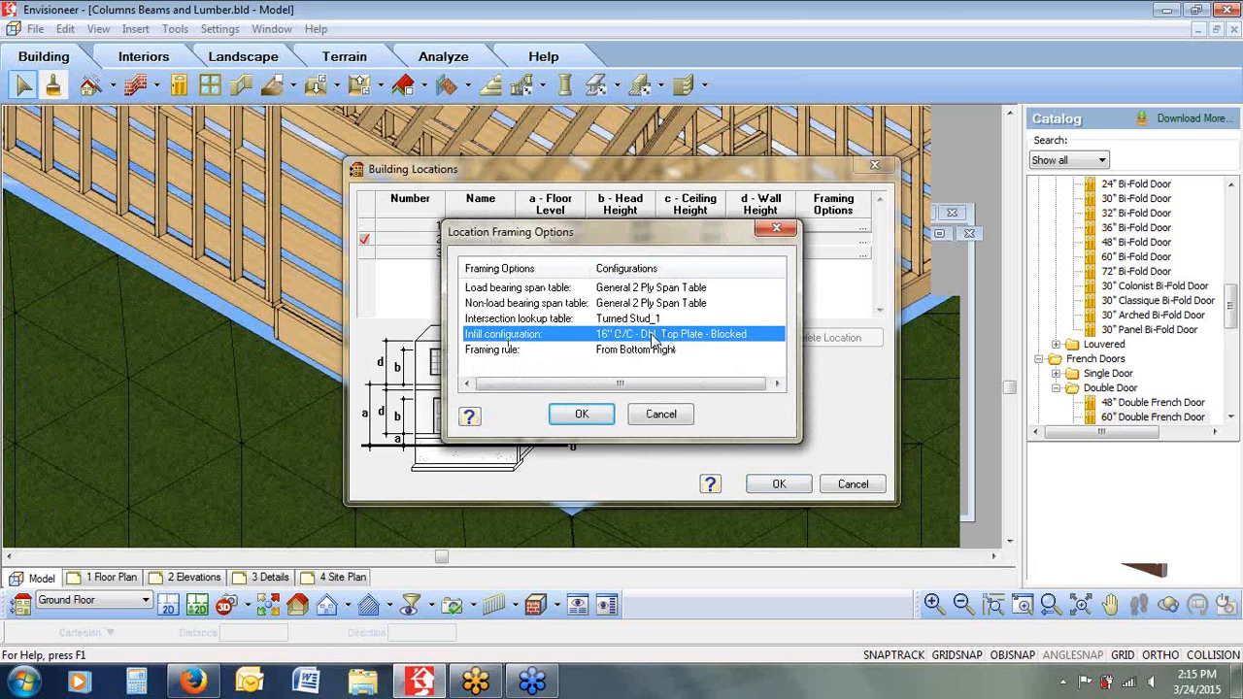
Open the General 2 Ply Span Table from the wall span table library of the load bearing span table option
left_click(556, 291)
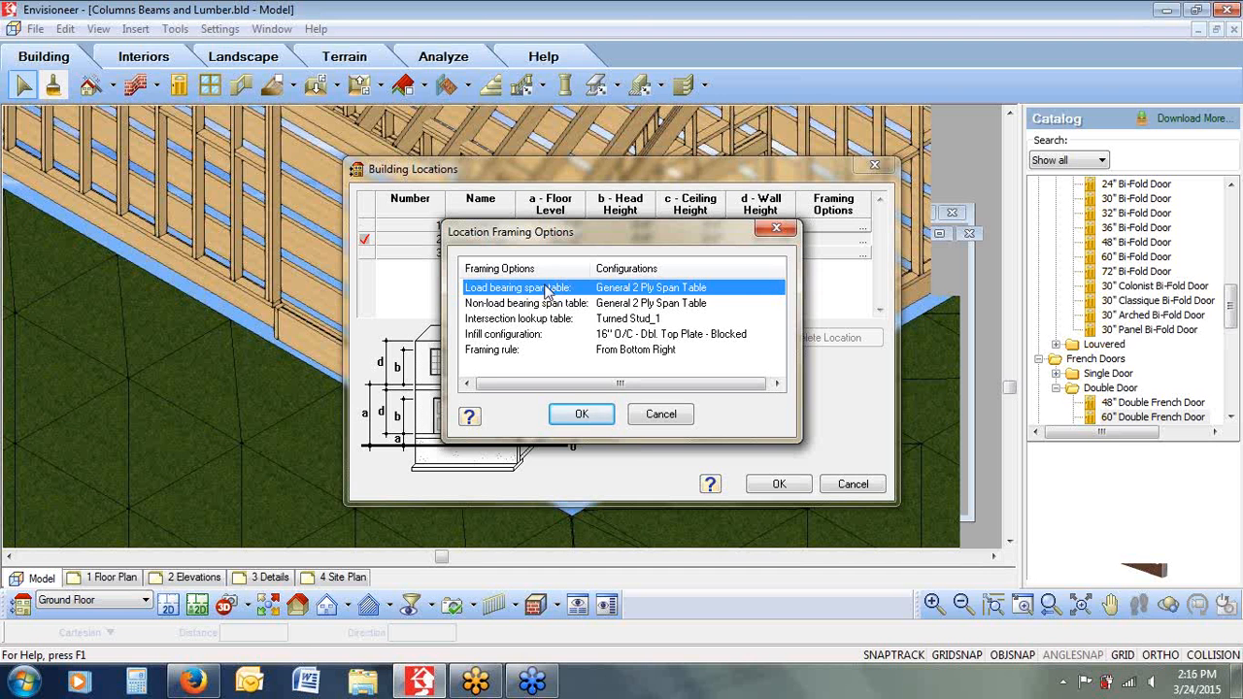
double_click(547, 288)
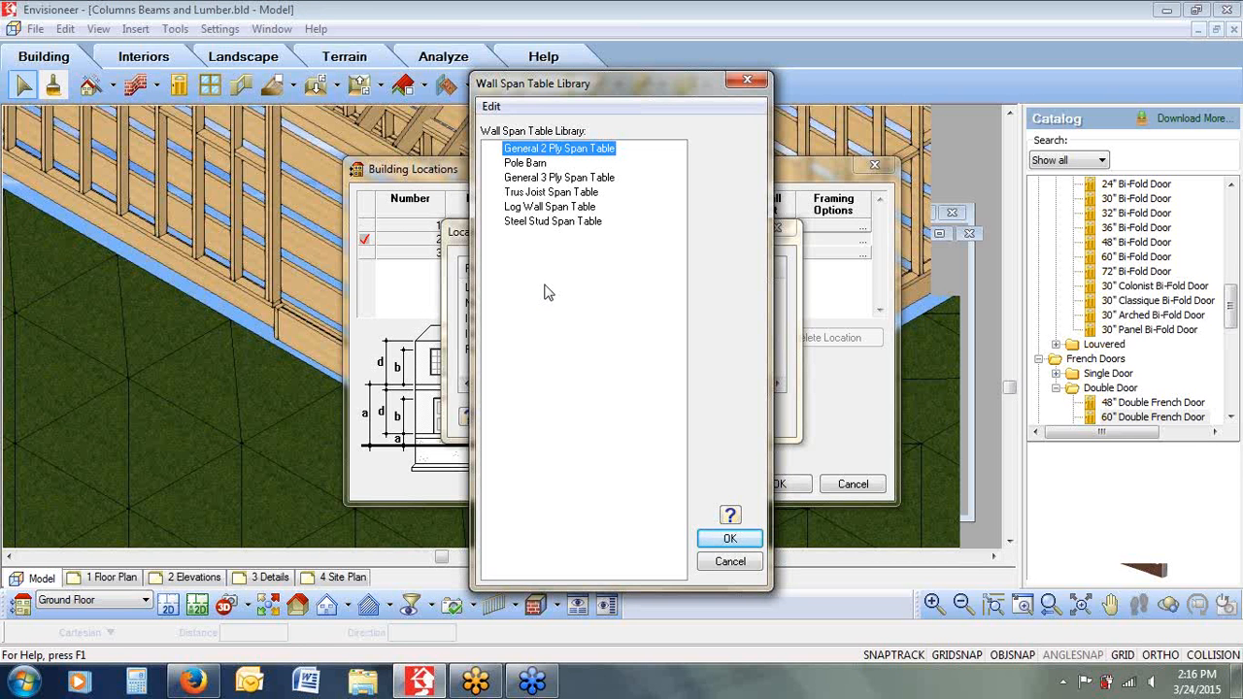
left_click(518, 165)
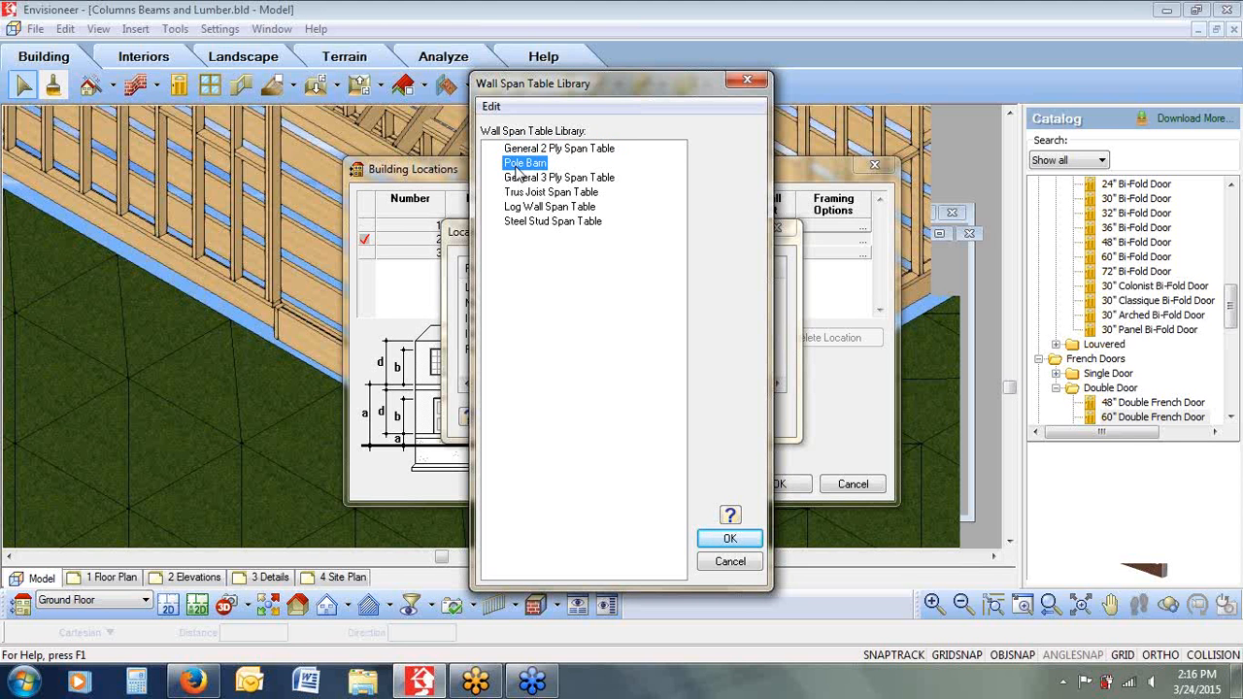
left_click(561, 151)
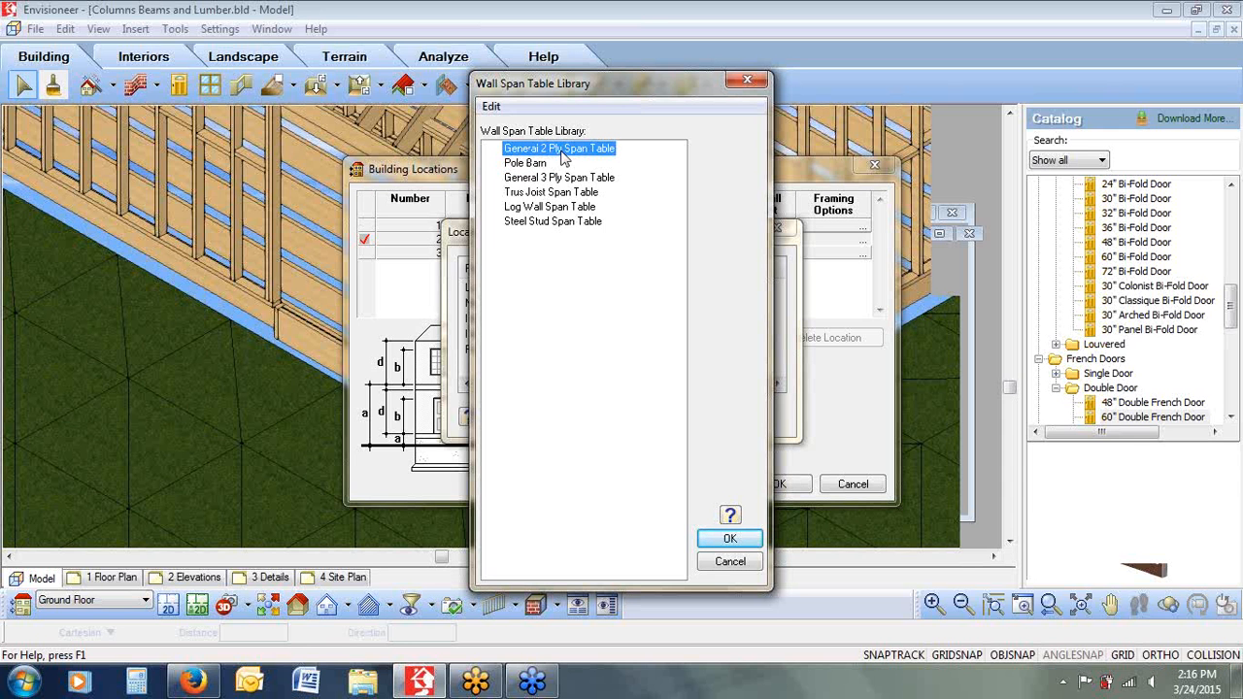
double_click(562, 153)
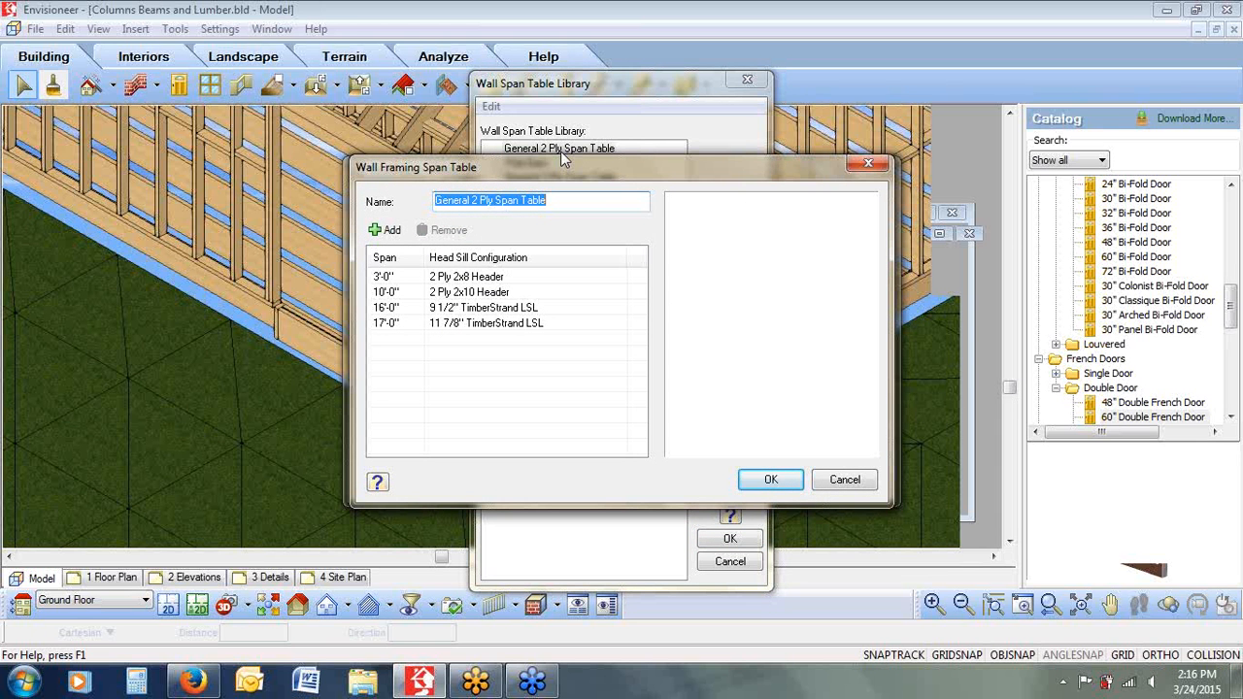
Examine the head sill configurations for the 3'-0", 10'-0", 16'-0" and 17'-0" spans in the span table
left_click(383, 279)
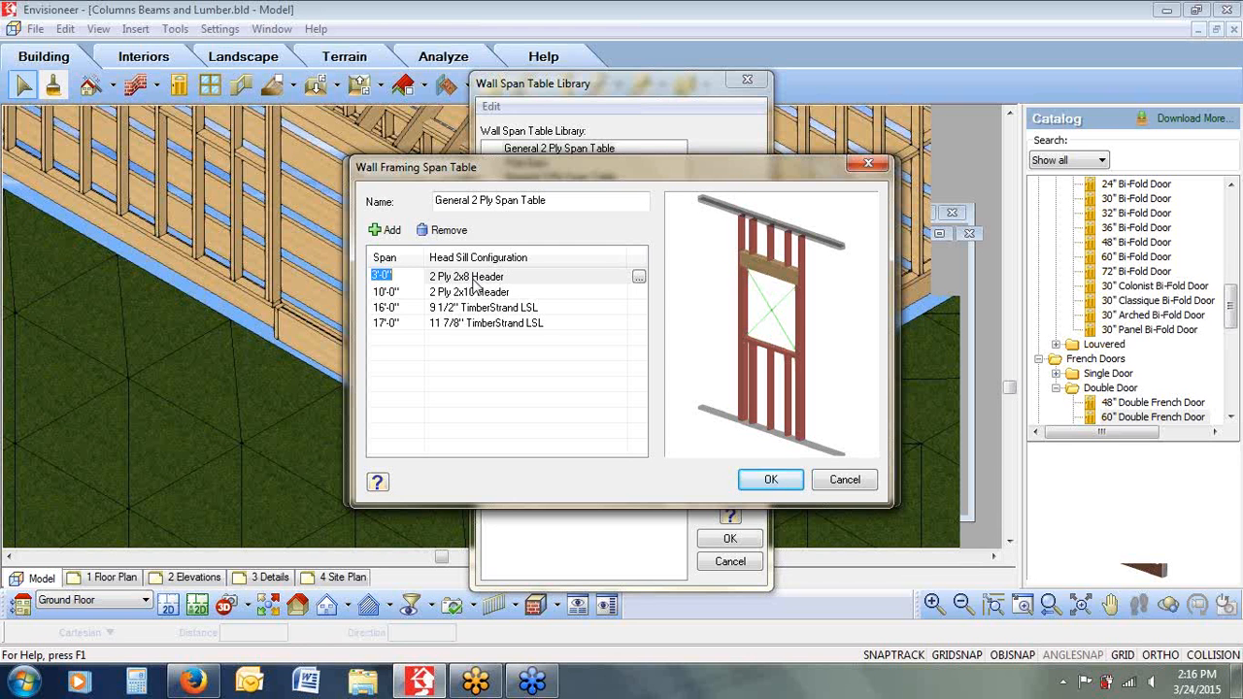
left_click(404, 292)
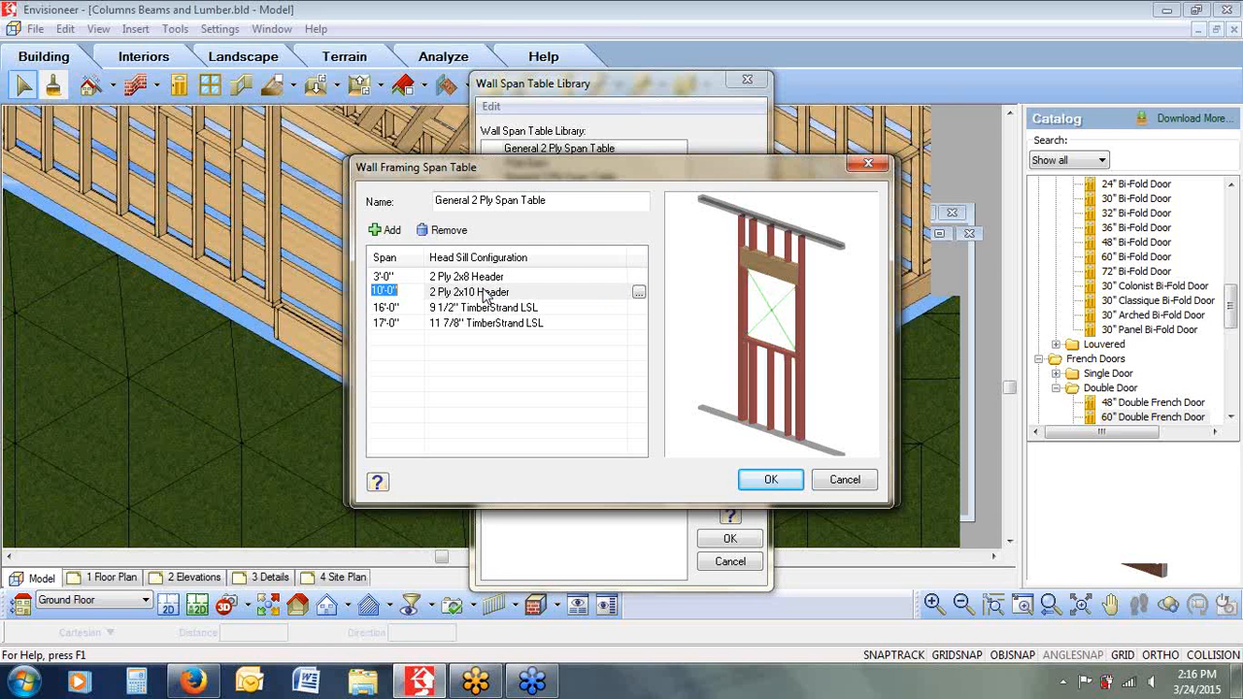
left_click(389, 308)
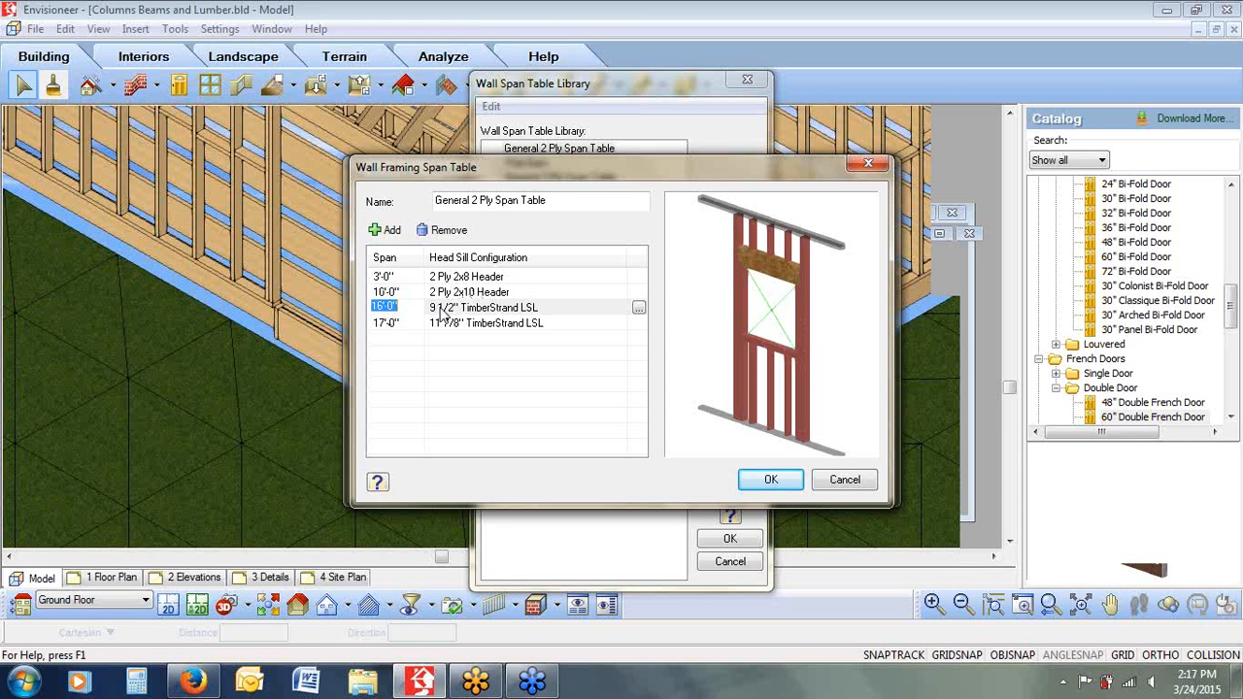
left_click(413, 324)
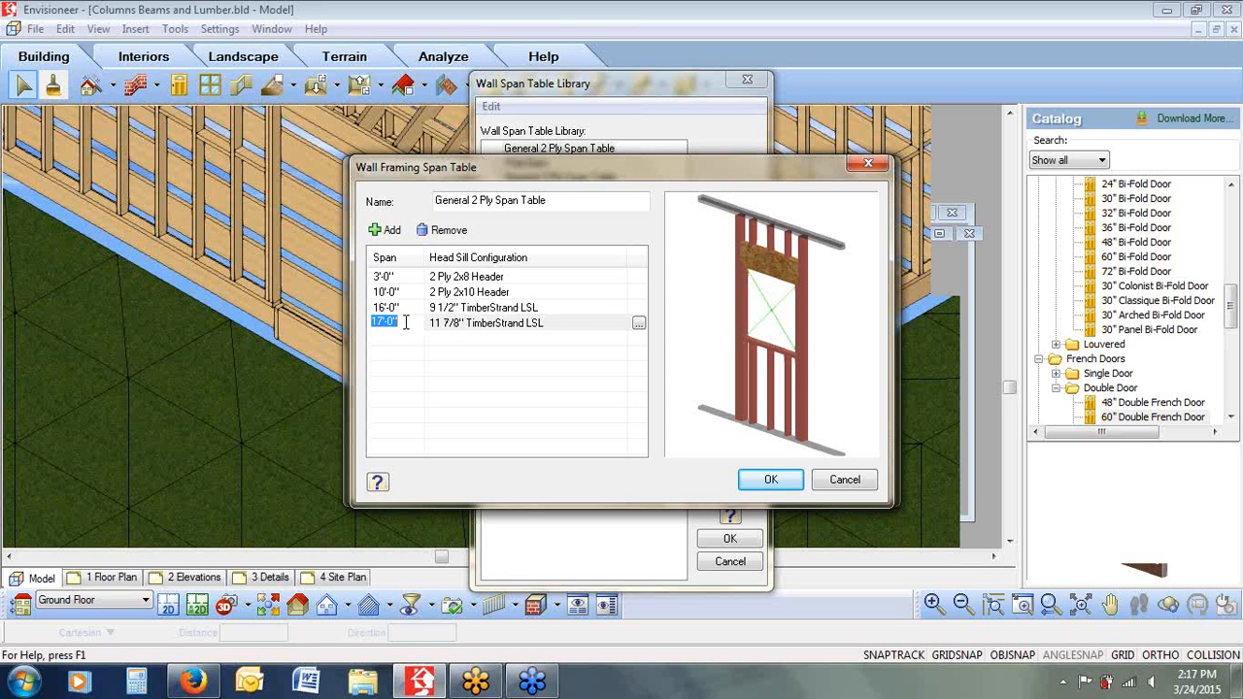
Set the span of the 11 7/8" TimberStrand LSL row to 20'-0" and keep its head sill configuration
type("20'")
left_click(618, 325)
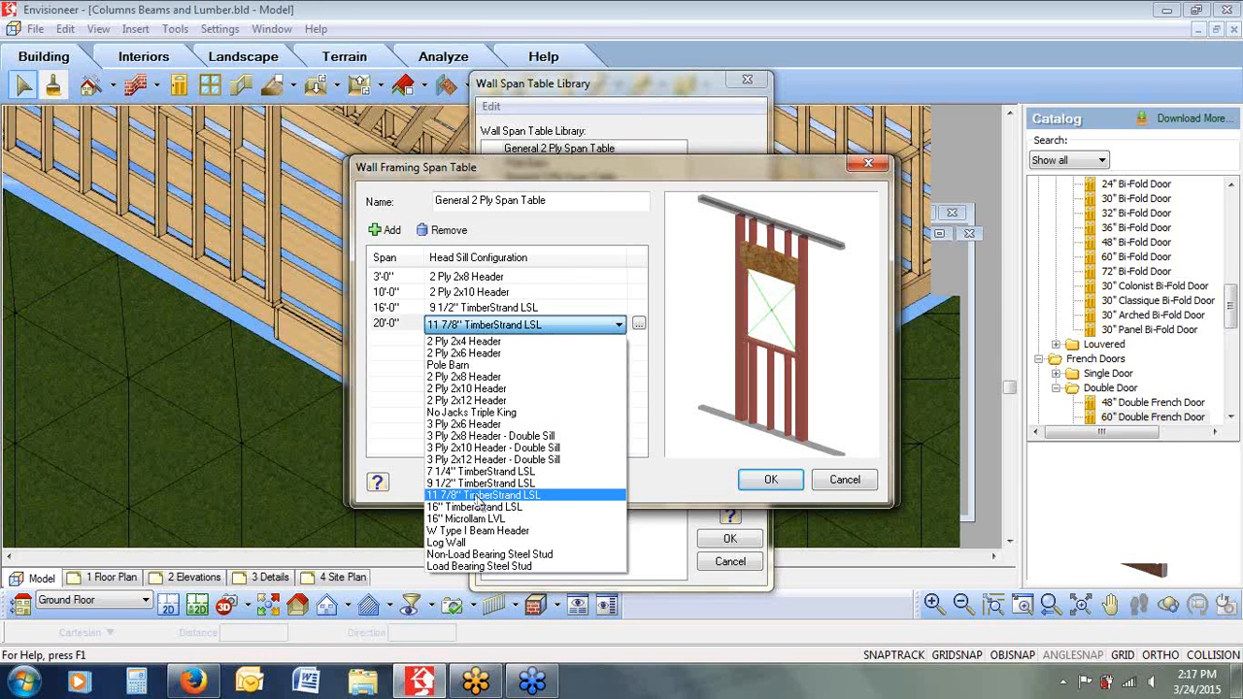
left_click(993, 231)
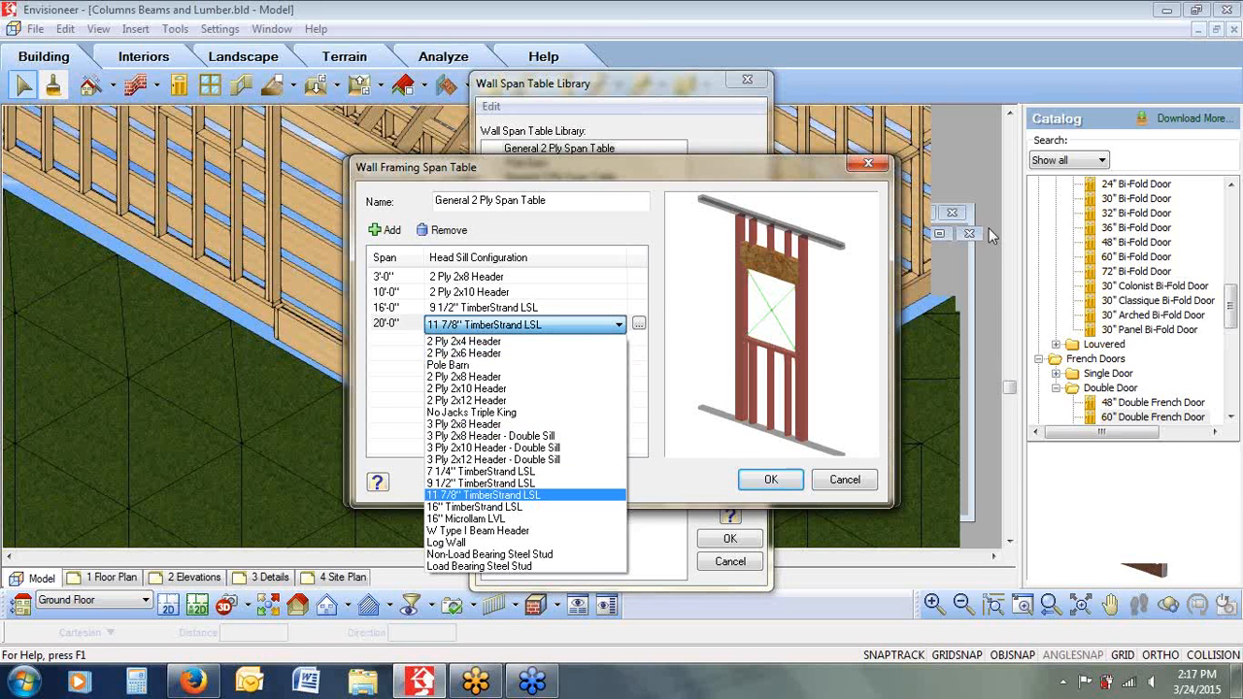
left_click(986, 277)
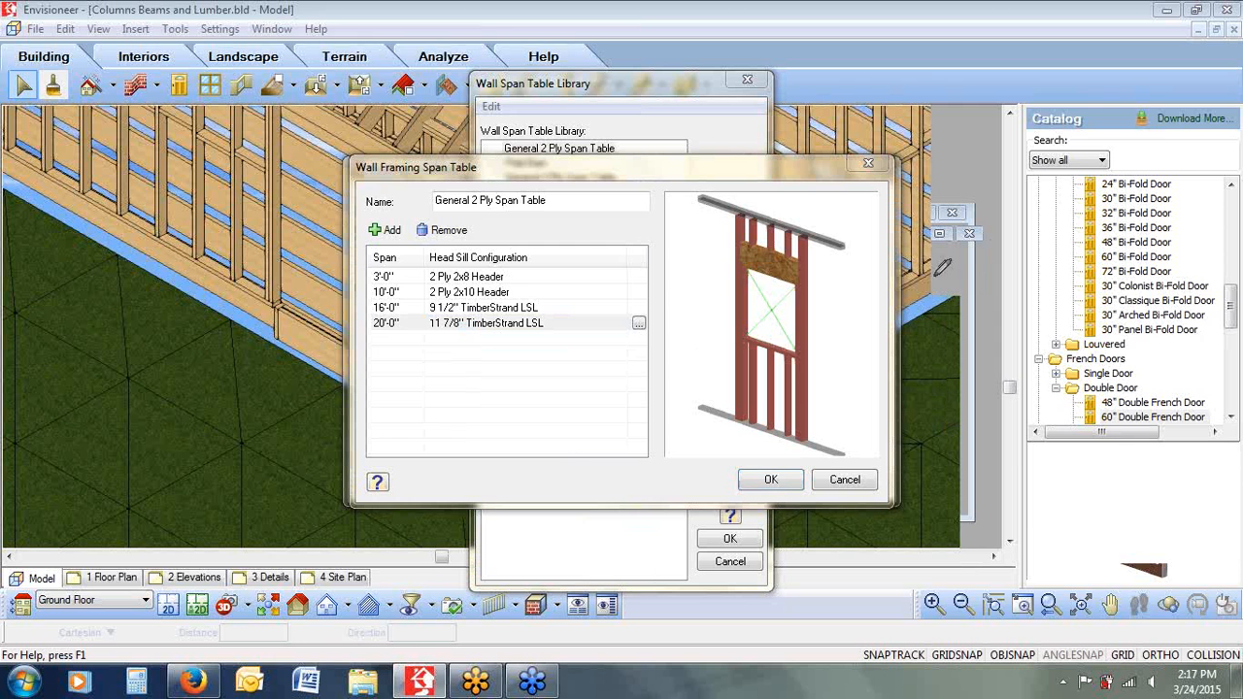
Open the head sill jamb library from the 20'-0" row and browse the 2 Ply 2x8, 2x10, 2x12 and 11 7/8" TimberStrand LSL entries
left_click(638, 323)
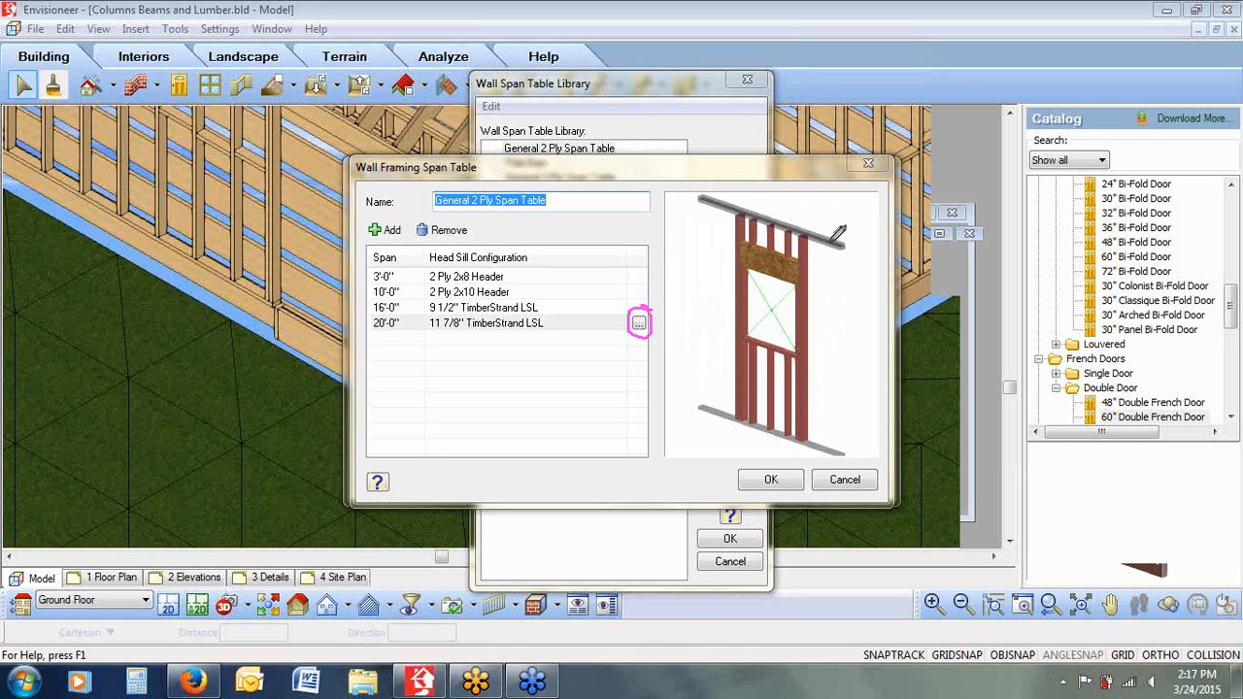
left_click(640, 323)
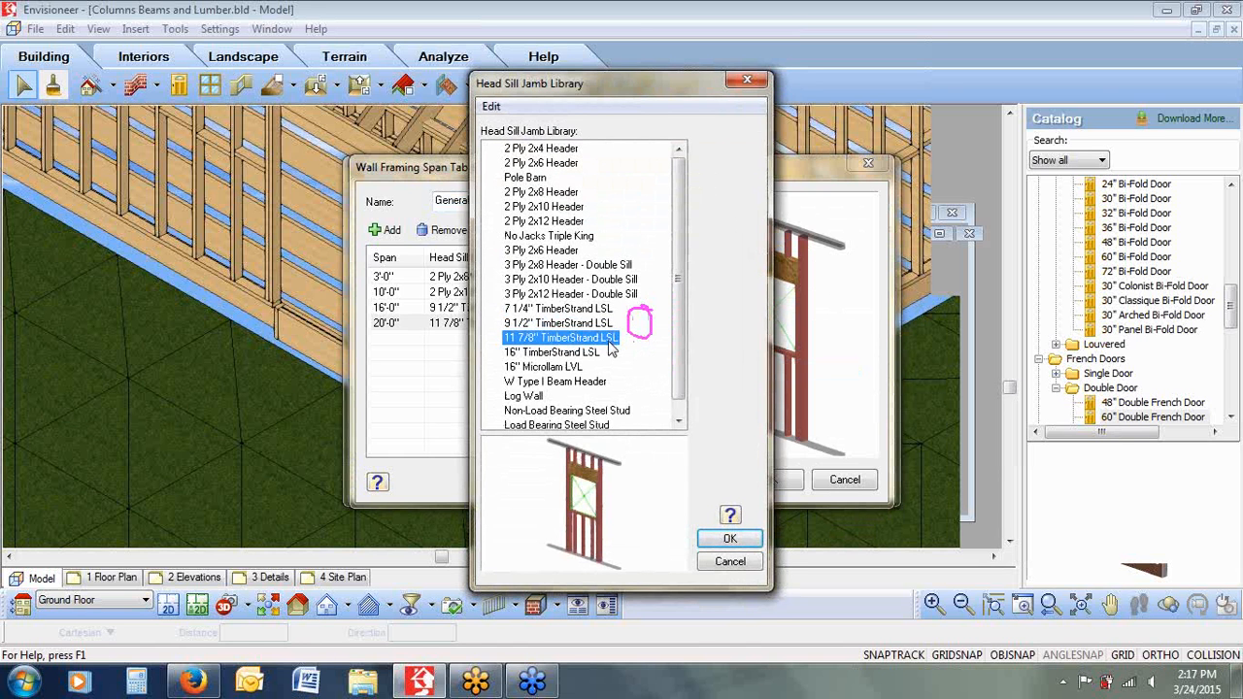
left_click(546, 194)
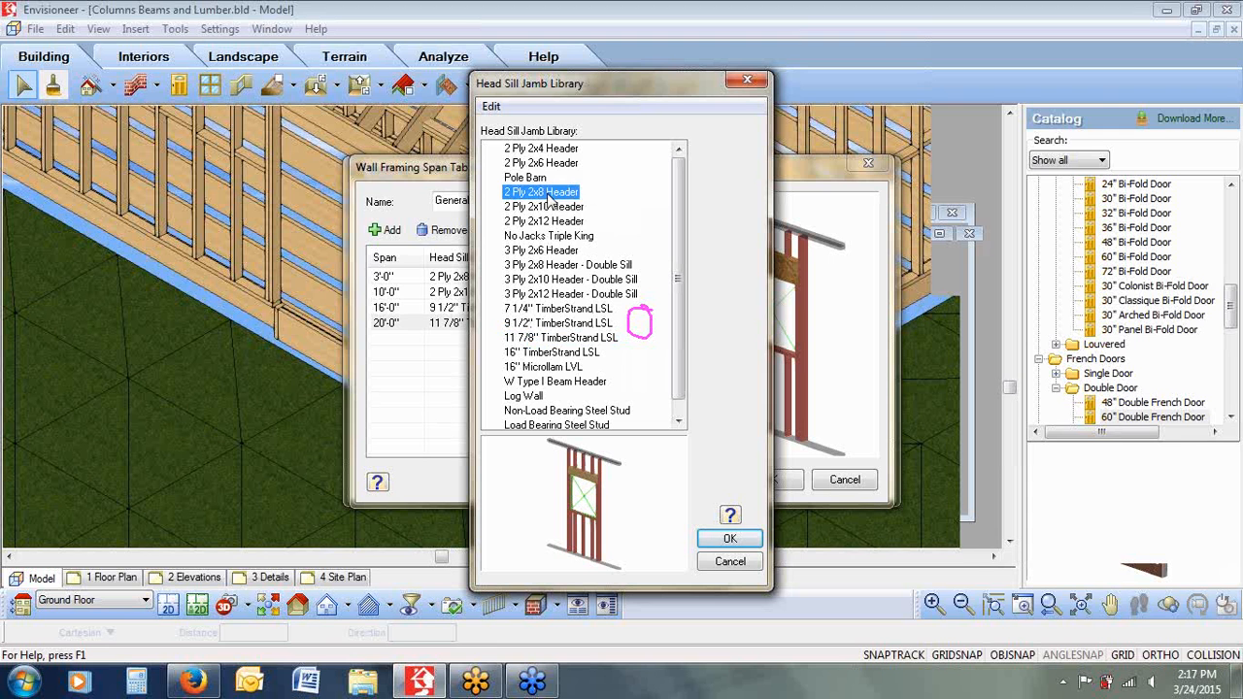
left_click(548, 209)
left_click(547, 224)
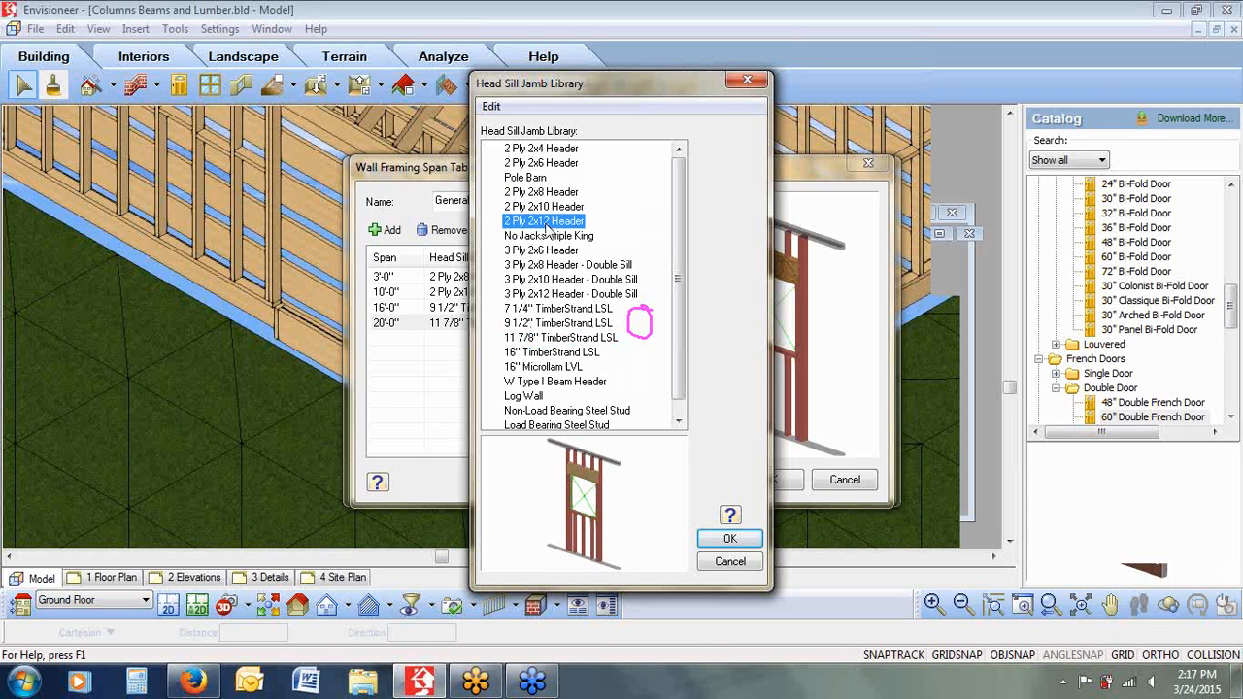
left_click(543, 340)
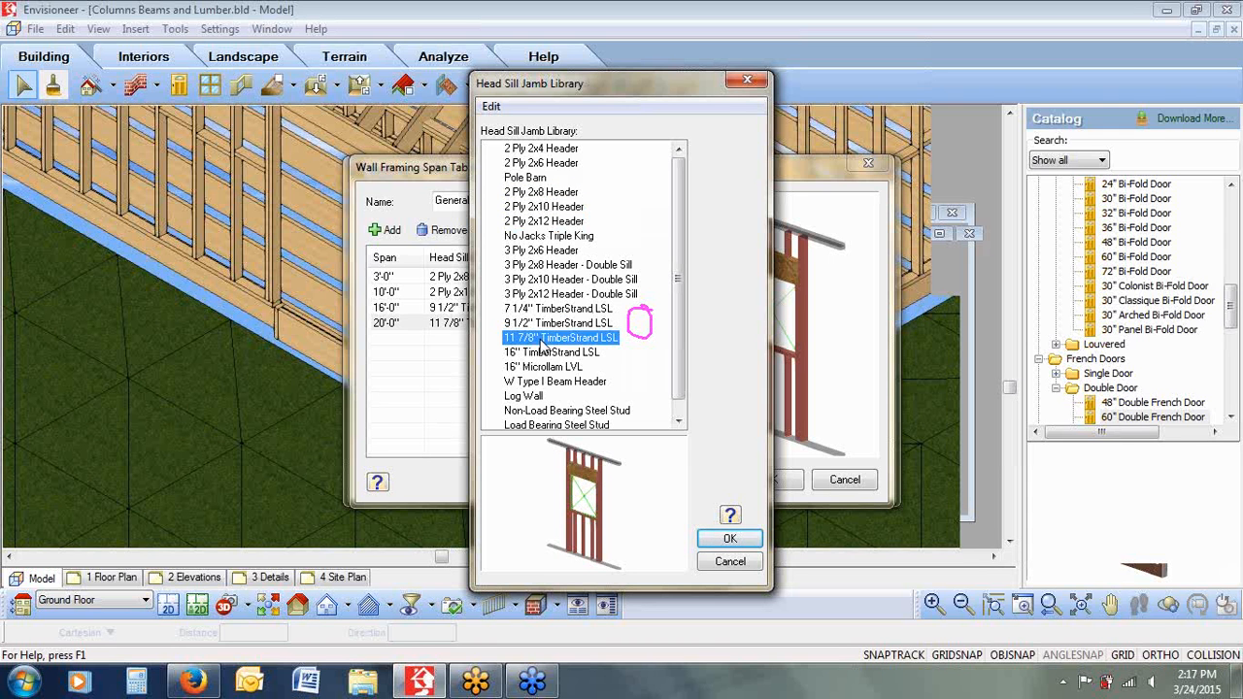
Add a head sill jamb configuration based on 11 7/8" TimberStrand LSL and name it New
right_click(543, 348)
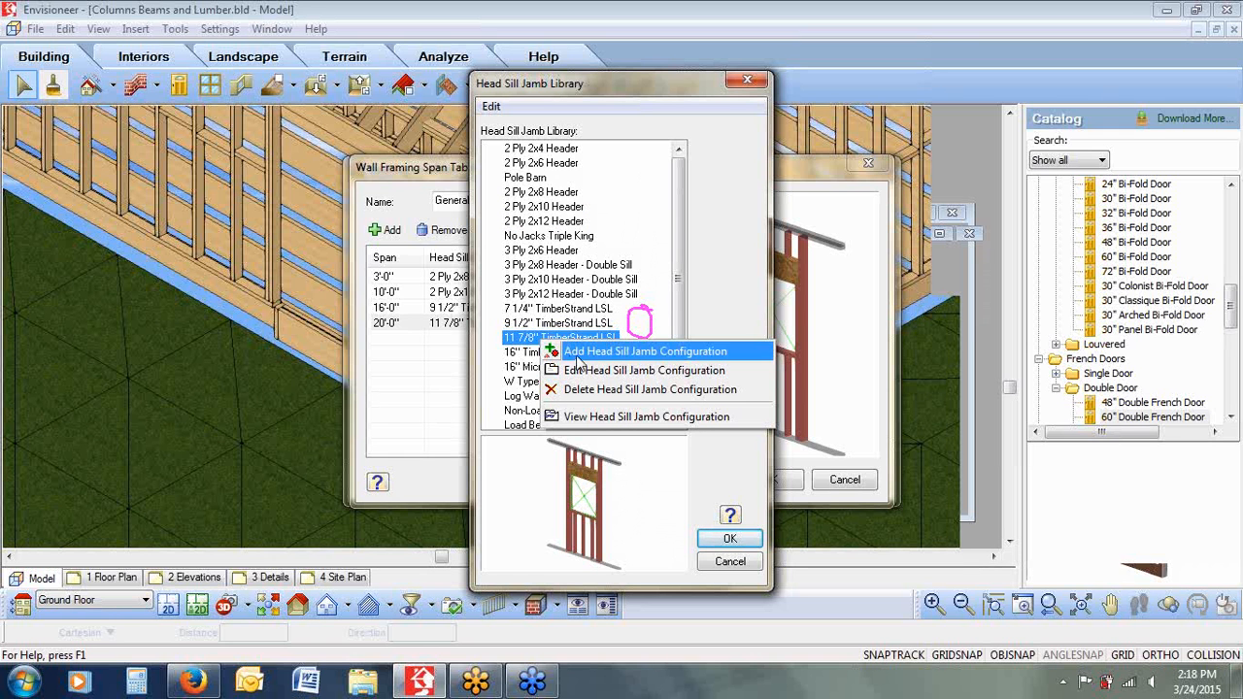
left_click(622, 351)
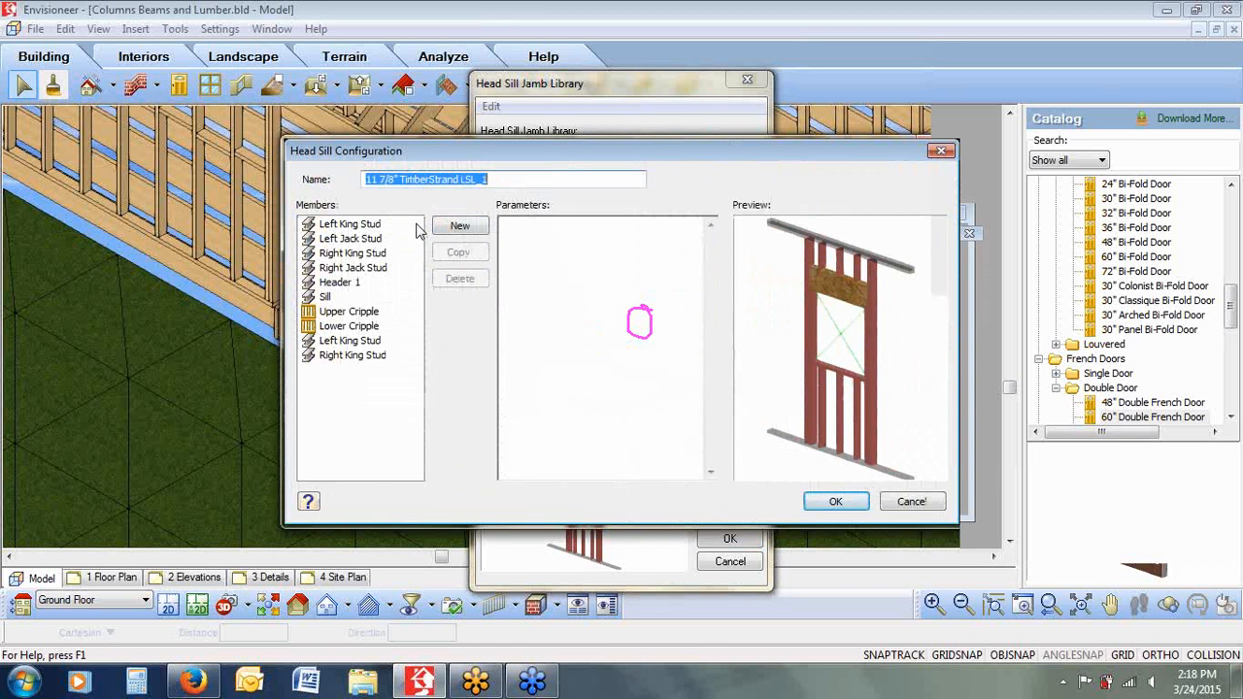
type("New")
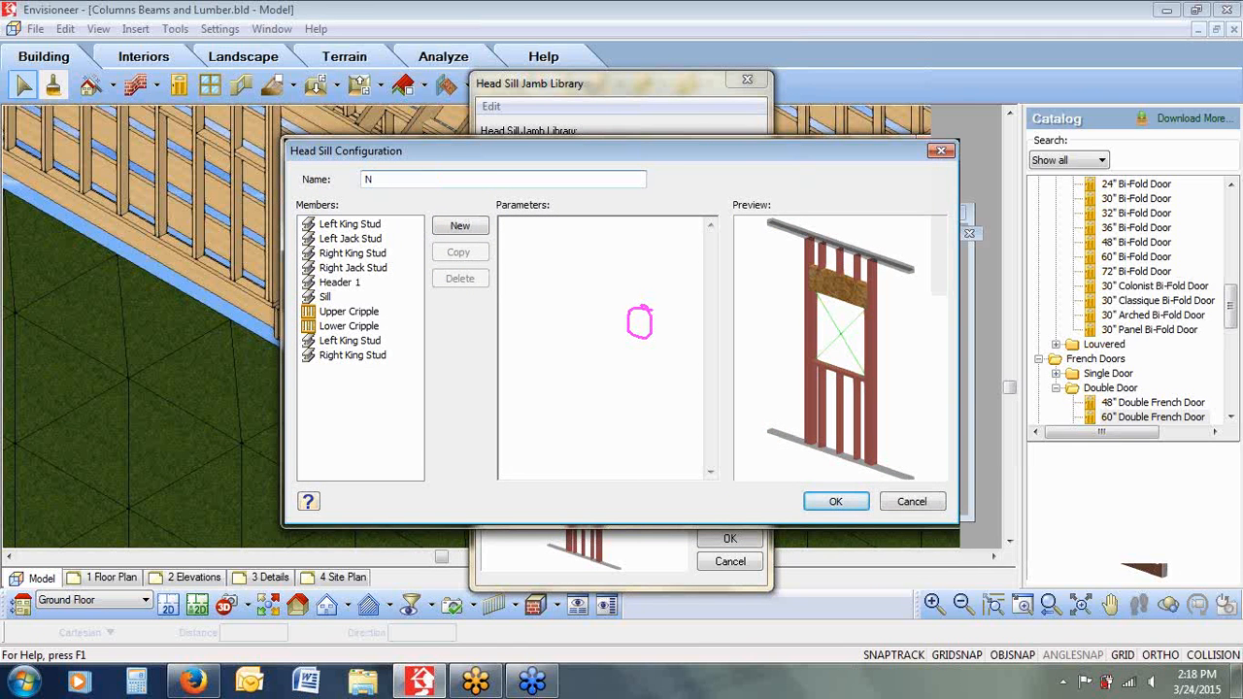
Examine the left king stud's member source, rotation, usage, phase and position along the wall
left_click(359, 225)
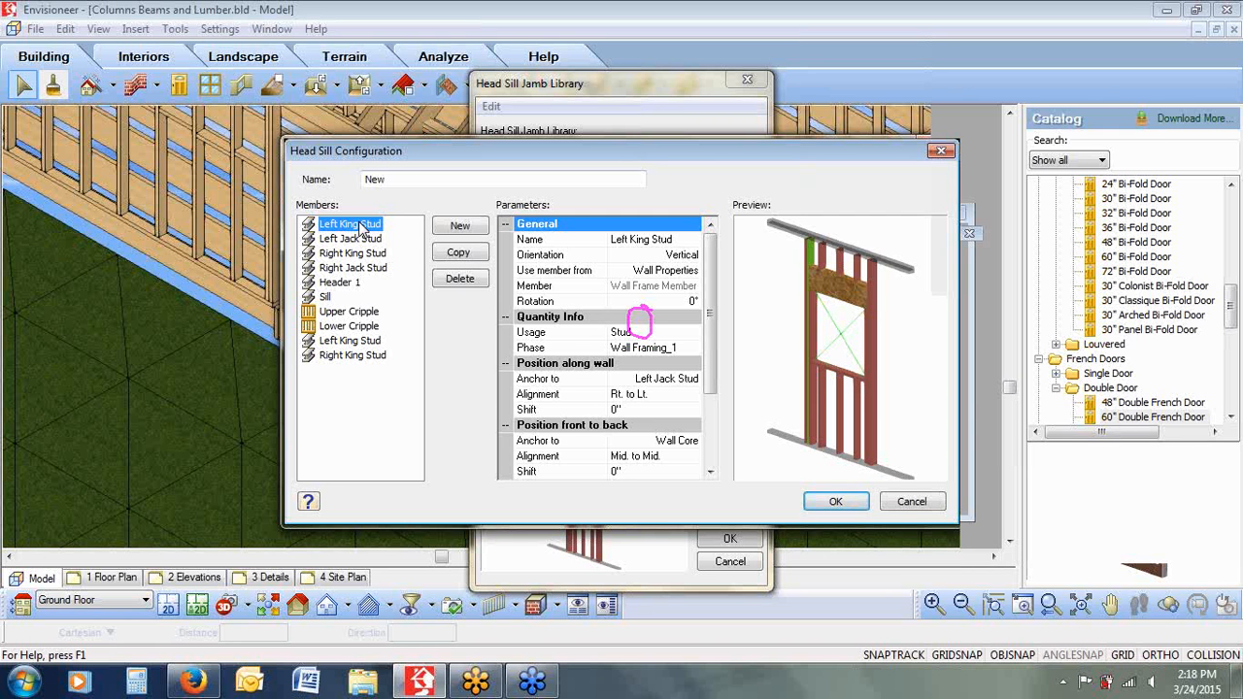
left_click(985, 232)
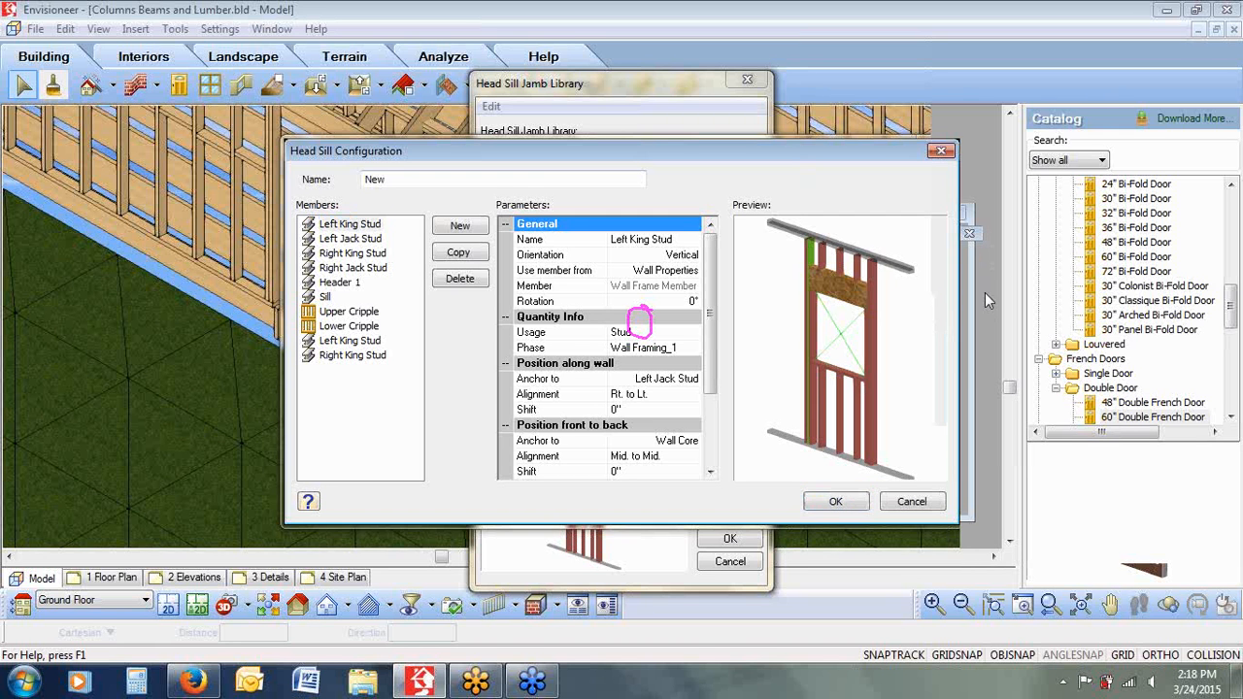
left_click(985, 343)
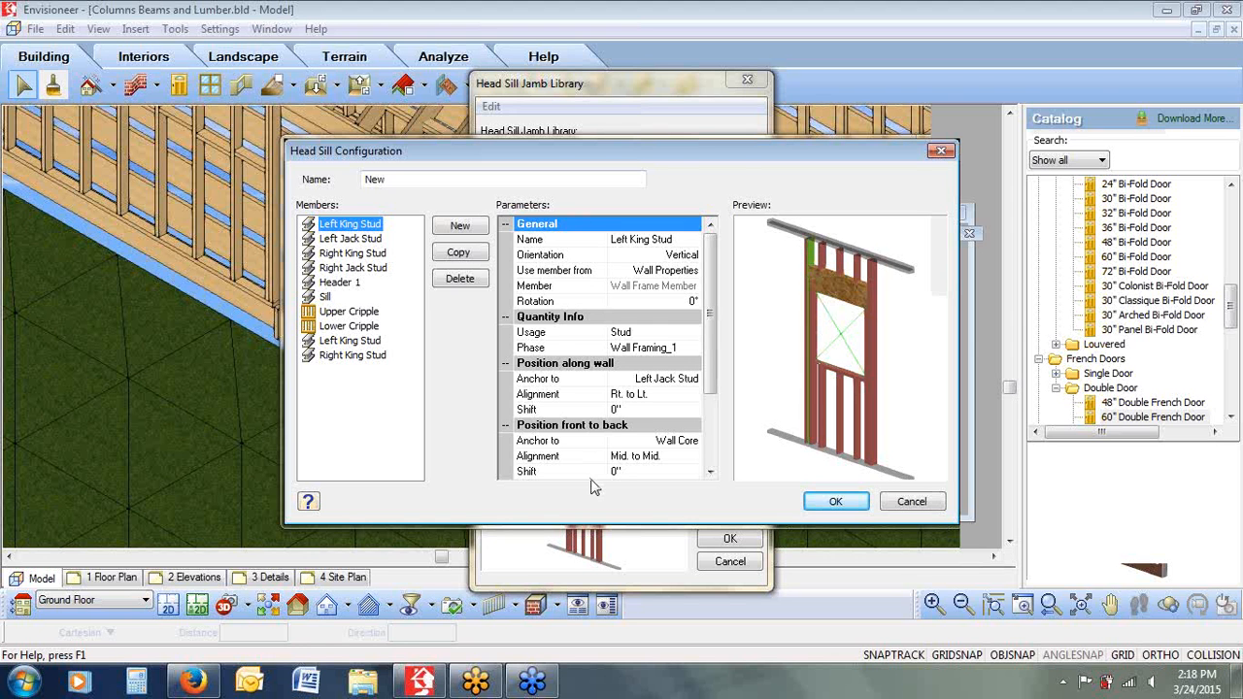
left_click(624, 274)
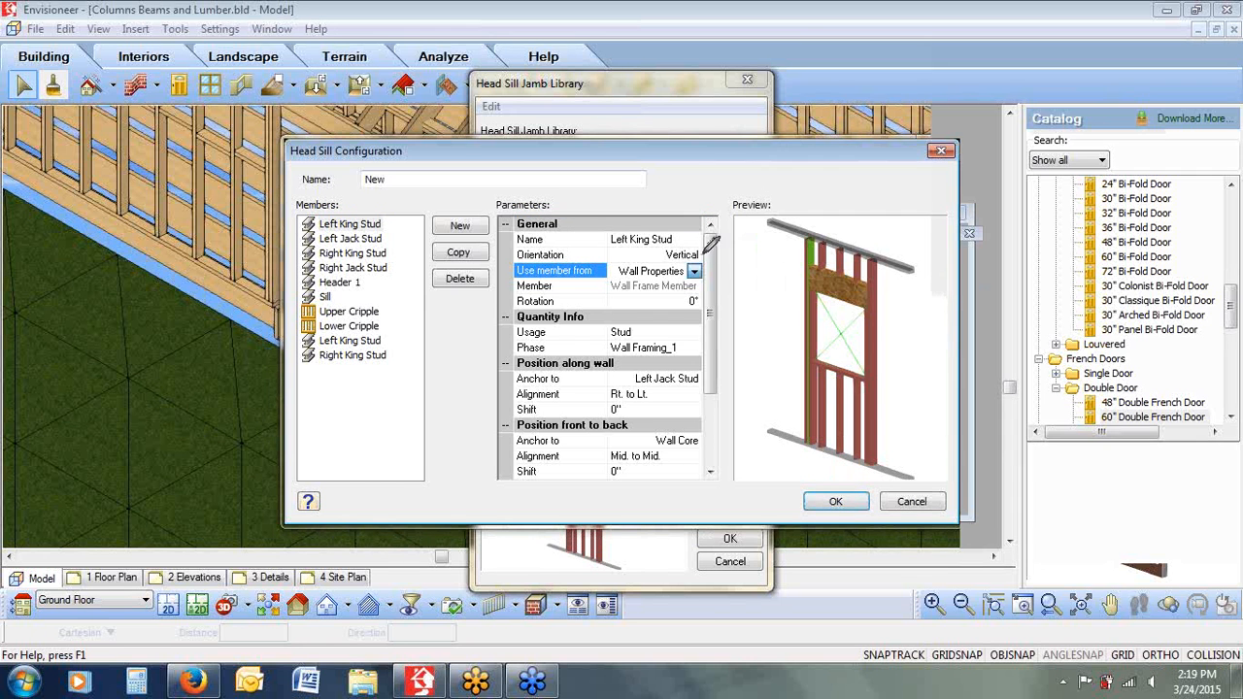
mouse_move(703, 254)
left_mouse_down()
mouse_move(610, 256)
mouse_move(661, 282)
mouse_move(705, 280)
mouse_move(711, 255)
mouse_move(763, 282)
left_mouse_up()
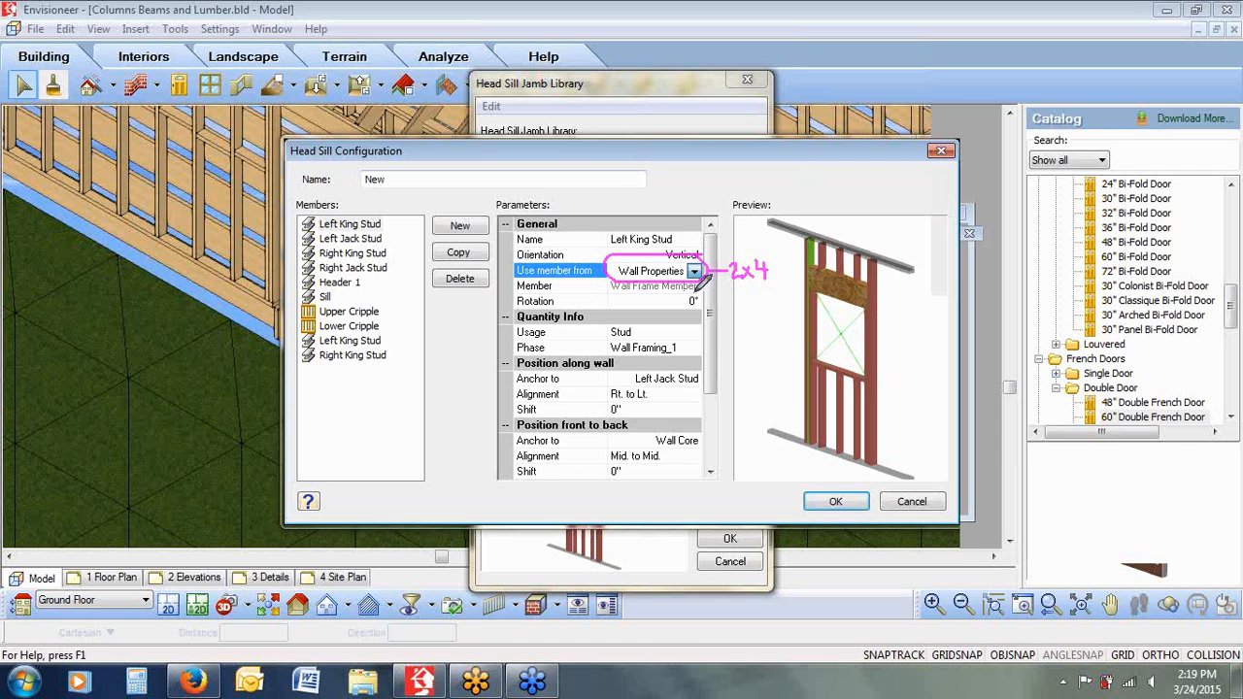
left_click_drag(694, 294, 701, 289)
left_click_drag(597, 318, 637, 323)
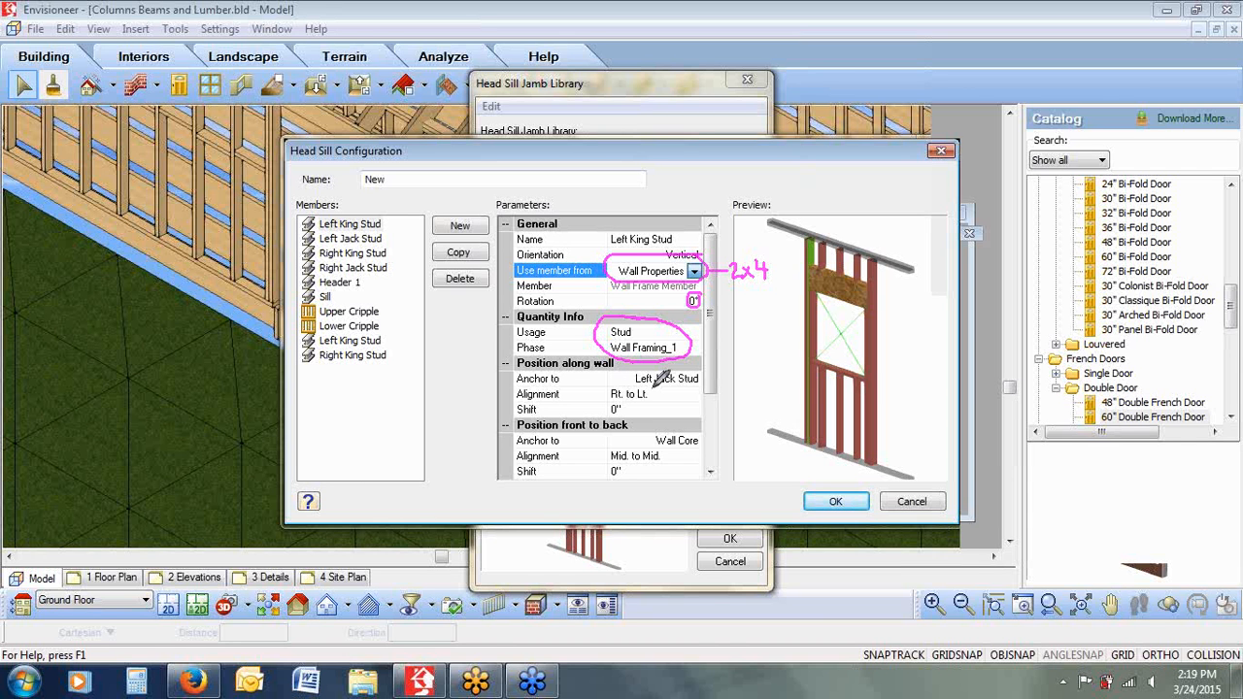
mouse_move(635, 387)
left_mouse_down()
mouse_move(656, 388)
mouse_move(634, 375)
left_mouse_up()
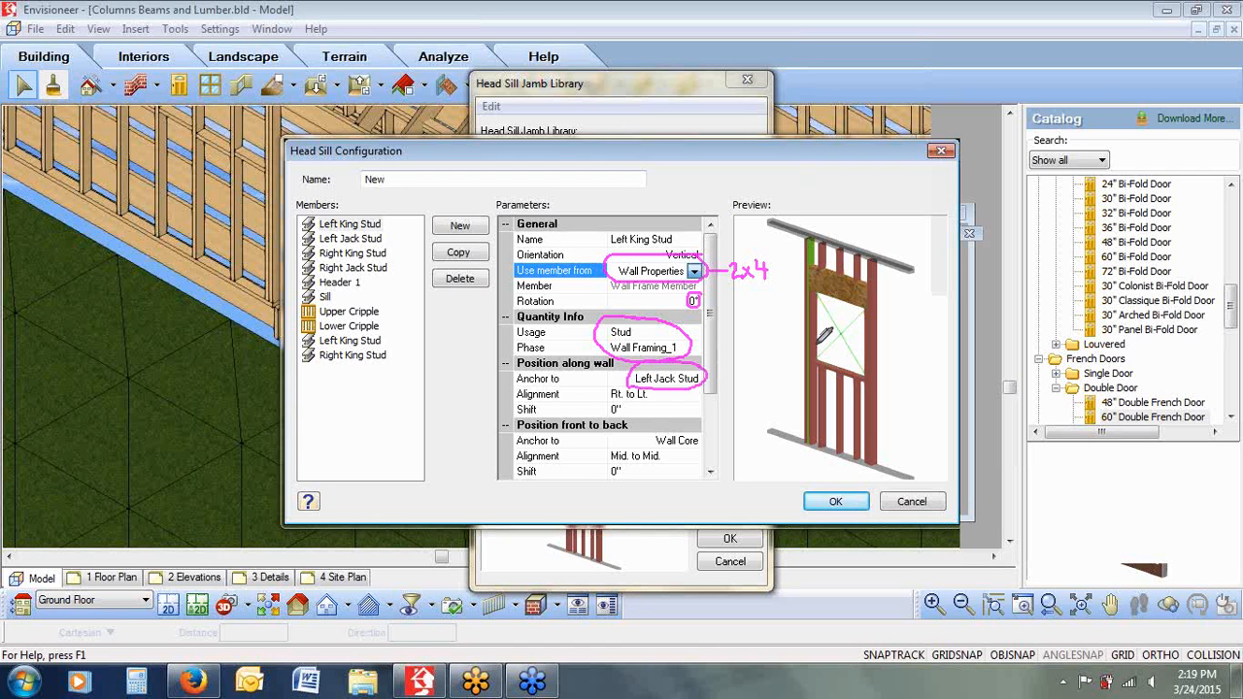
left_click_drag(816, 342, 816, 307)
left_click_drag(610, 399, 640, 398)
left_click_drag(627, 403, 618, 408)
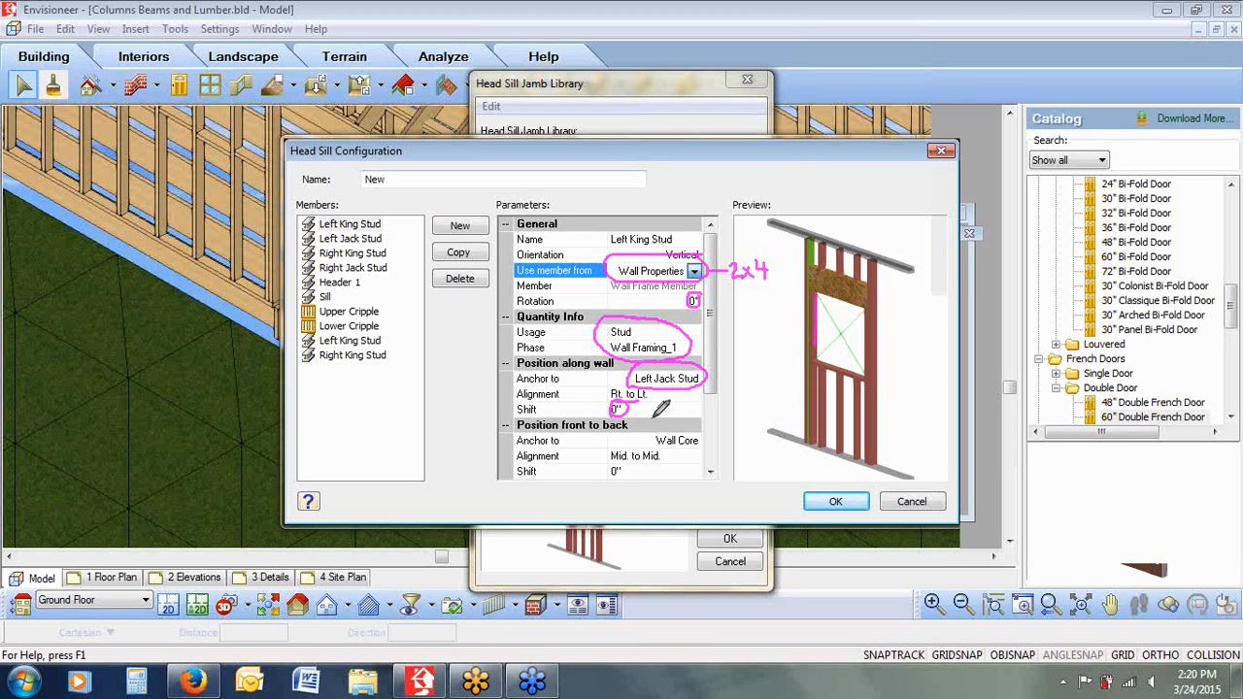
Show the configuration preview in 2D and check the left king stud's front-to-back position settings
right_click(783, 374)
left_click(820, 404)
right_click(818, 382)
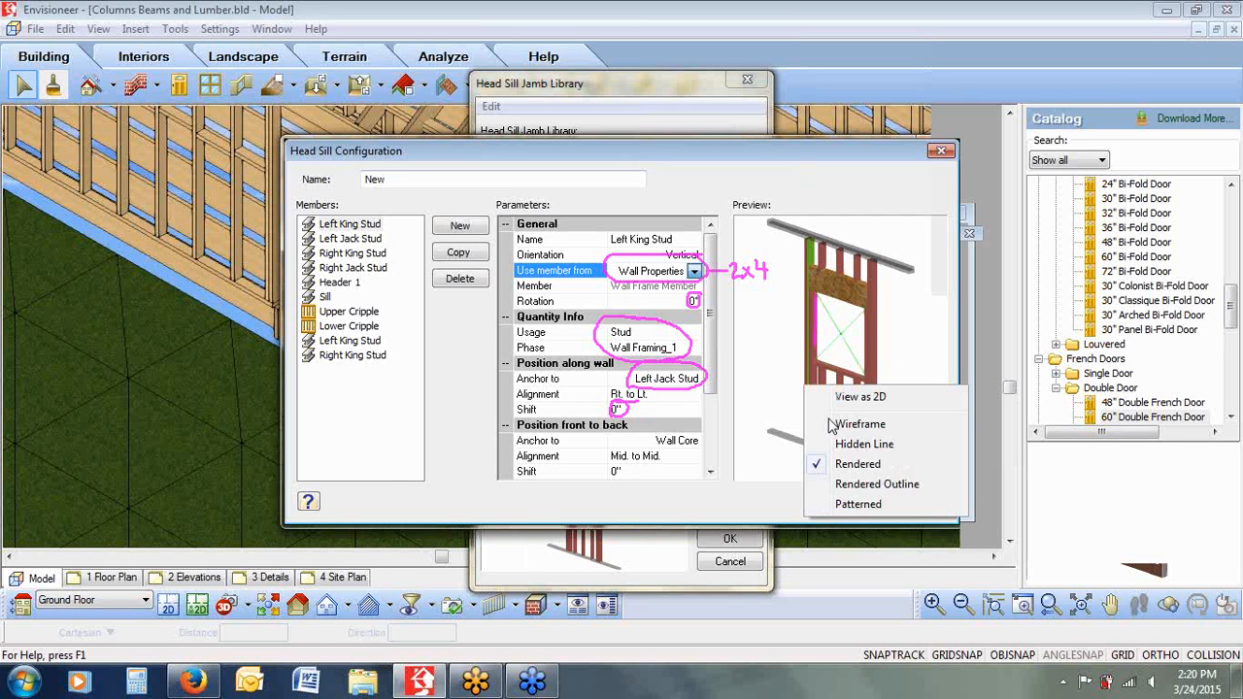
left_click(854, 396)
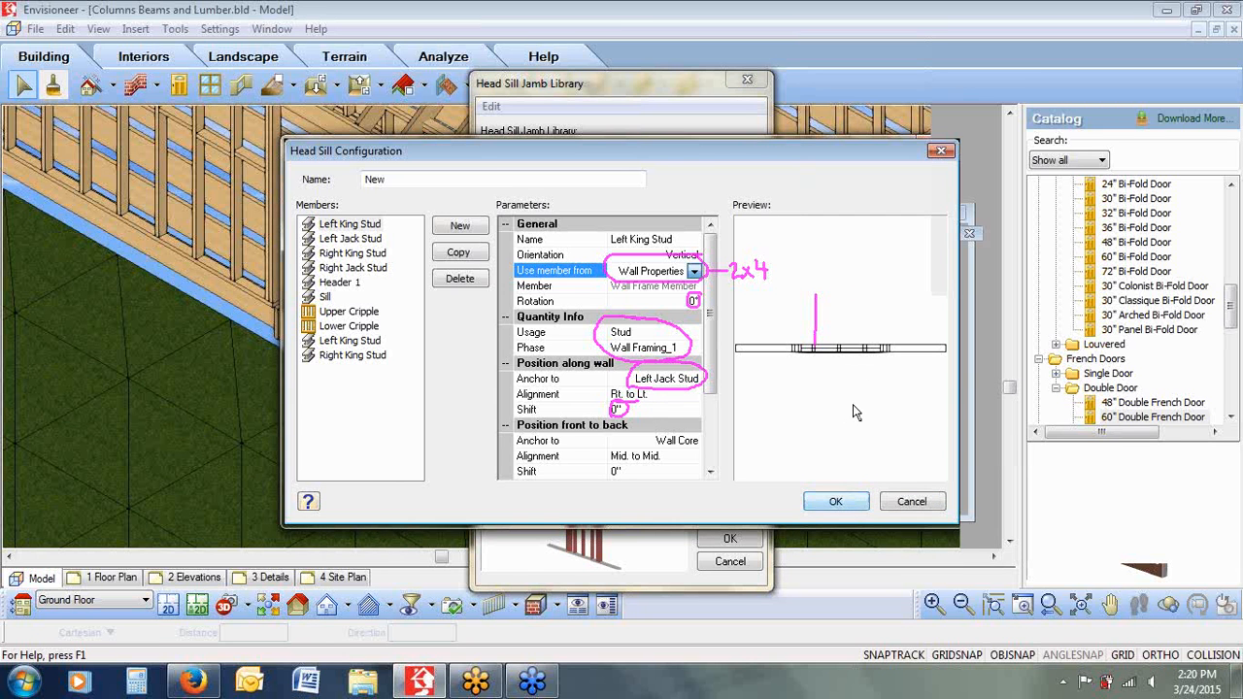
right_click(793, 375)
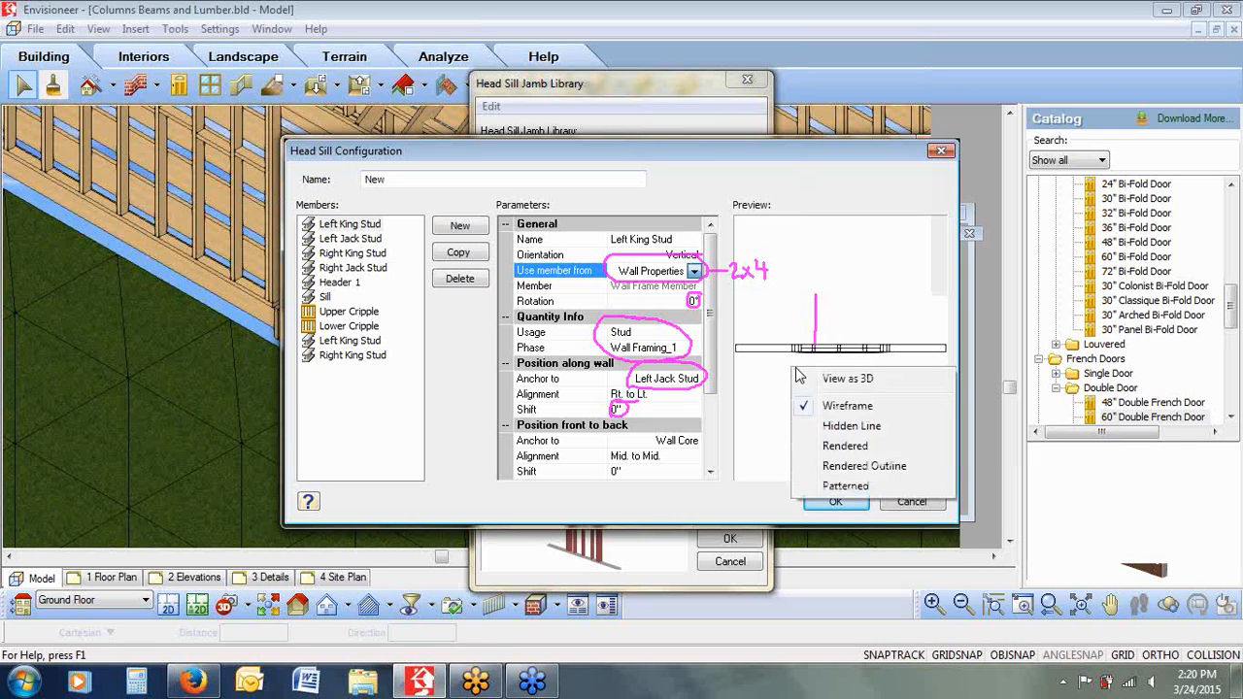
left_click(798, 336)
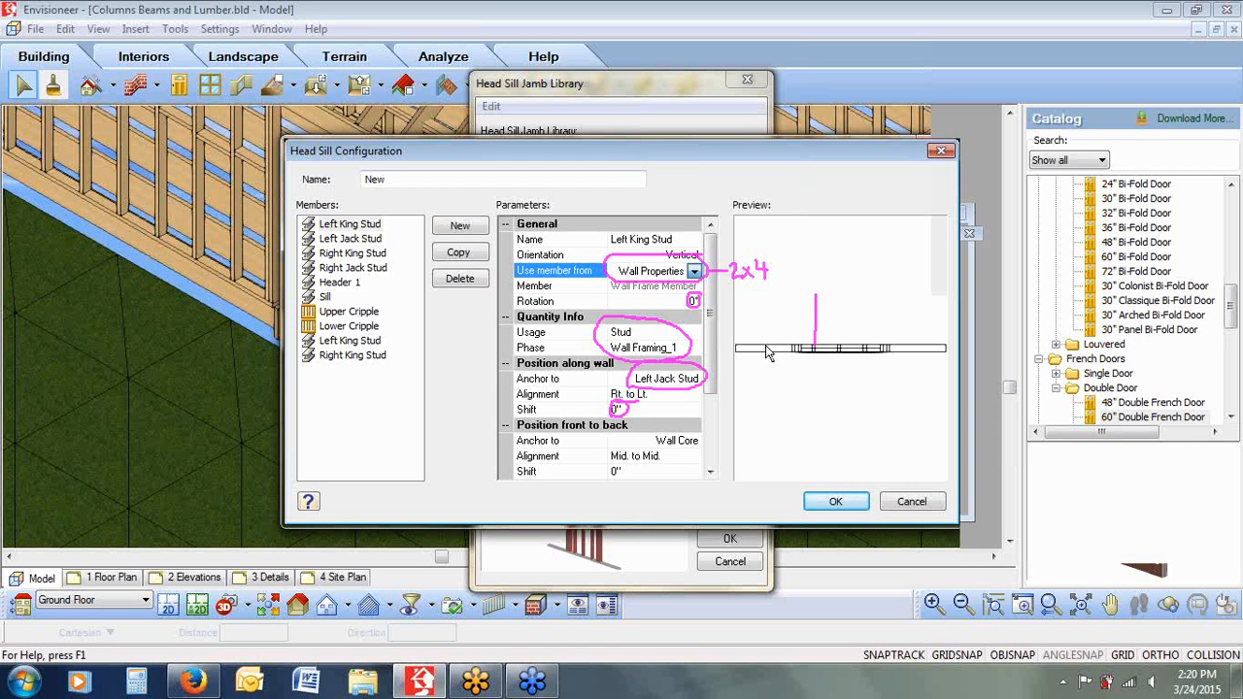
left_click(633, 474)
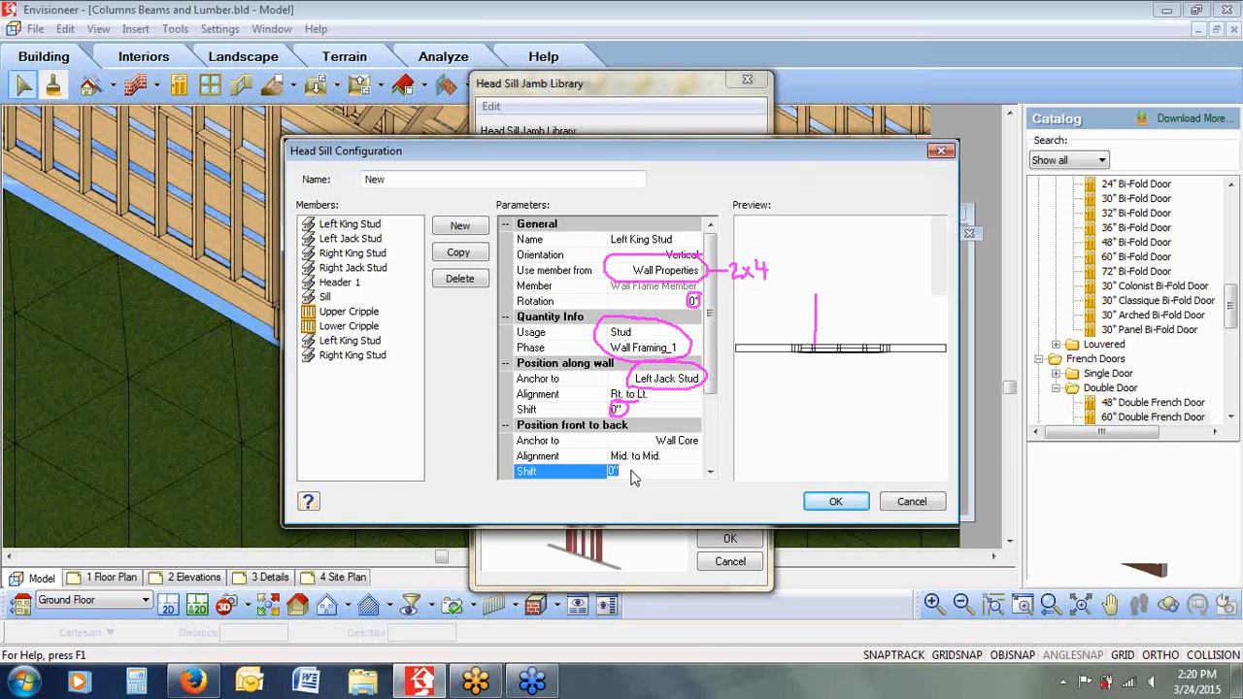
left_click(1029, 192)
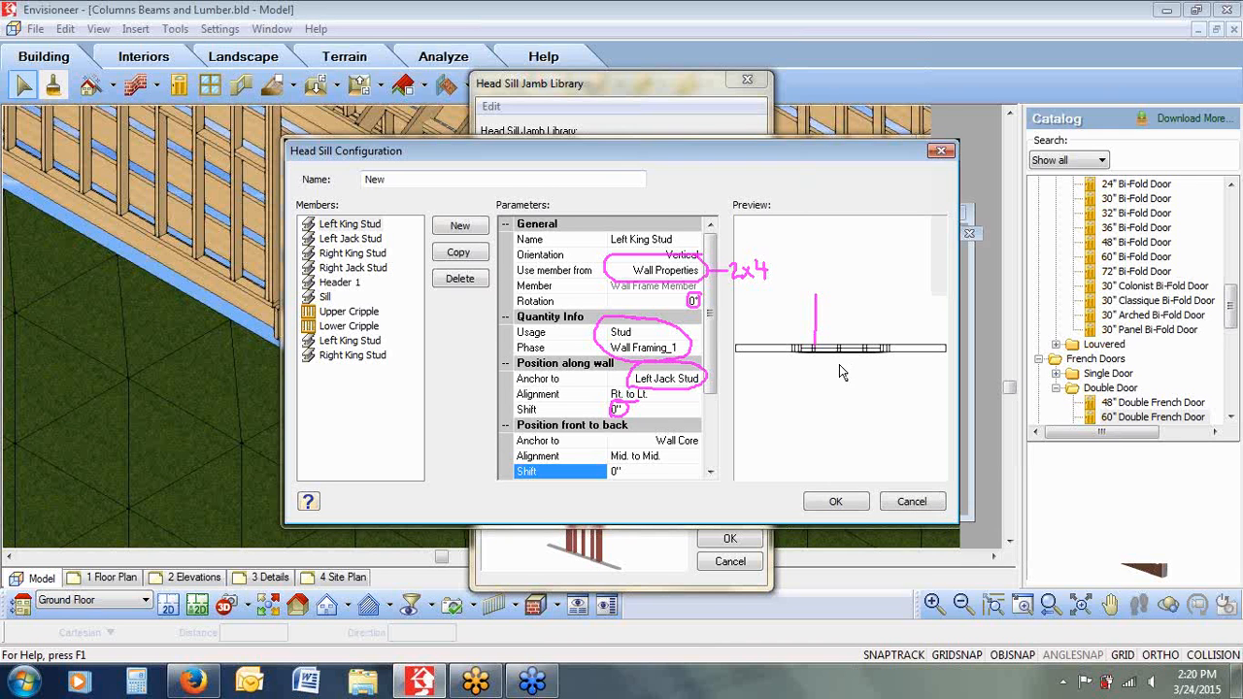
Check the left king stud's top and bottom end anchors and return the preview to 3D
scroll(568, 437, "down", 2)
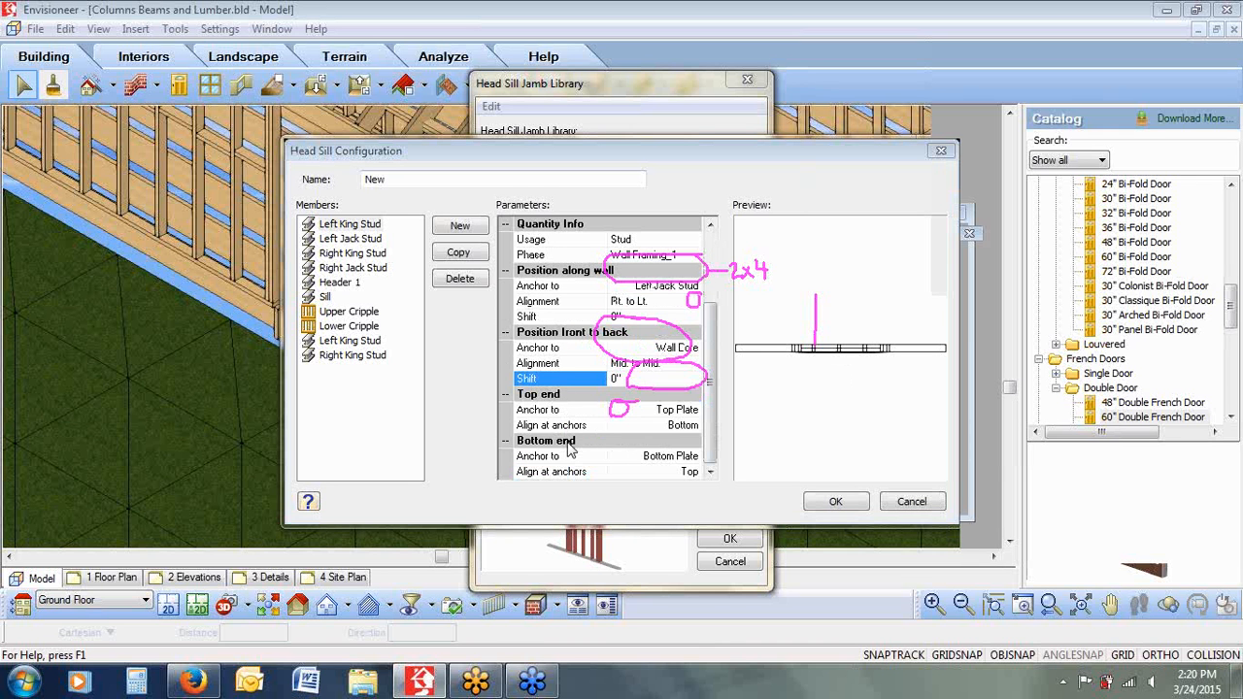
right_click(798, 353)
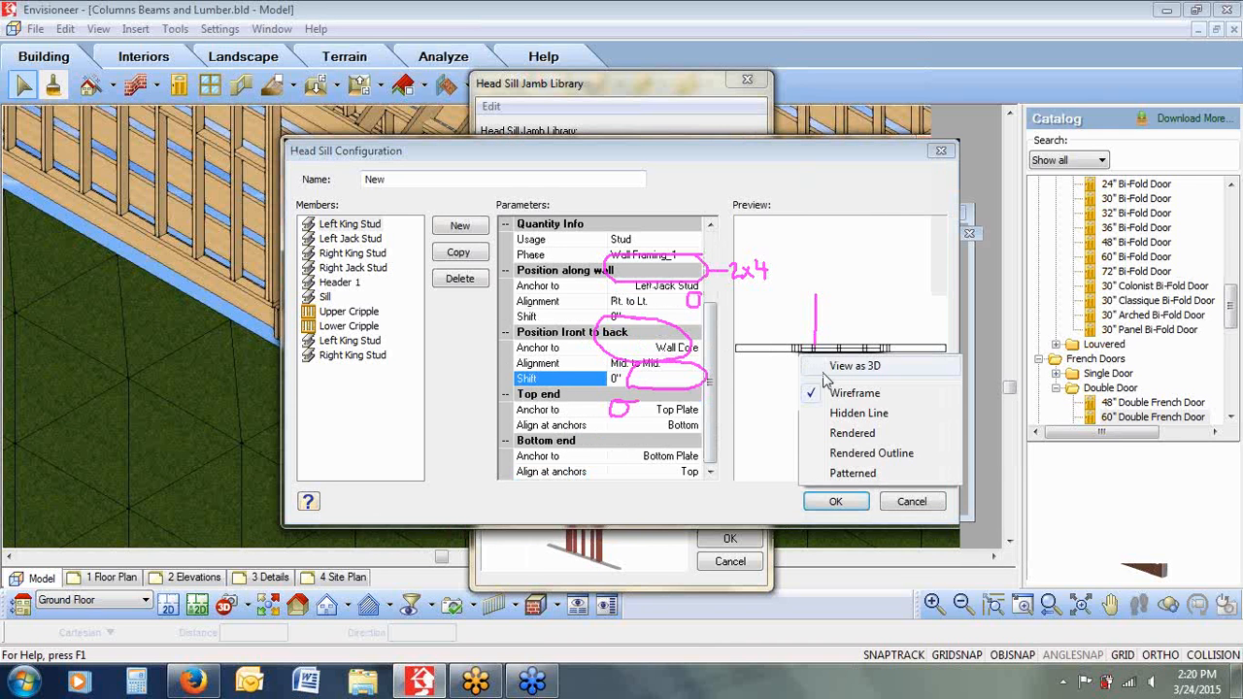
left_click(841, 367)
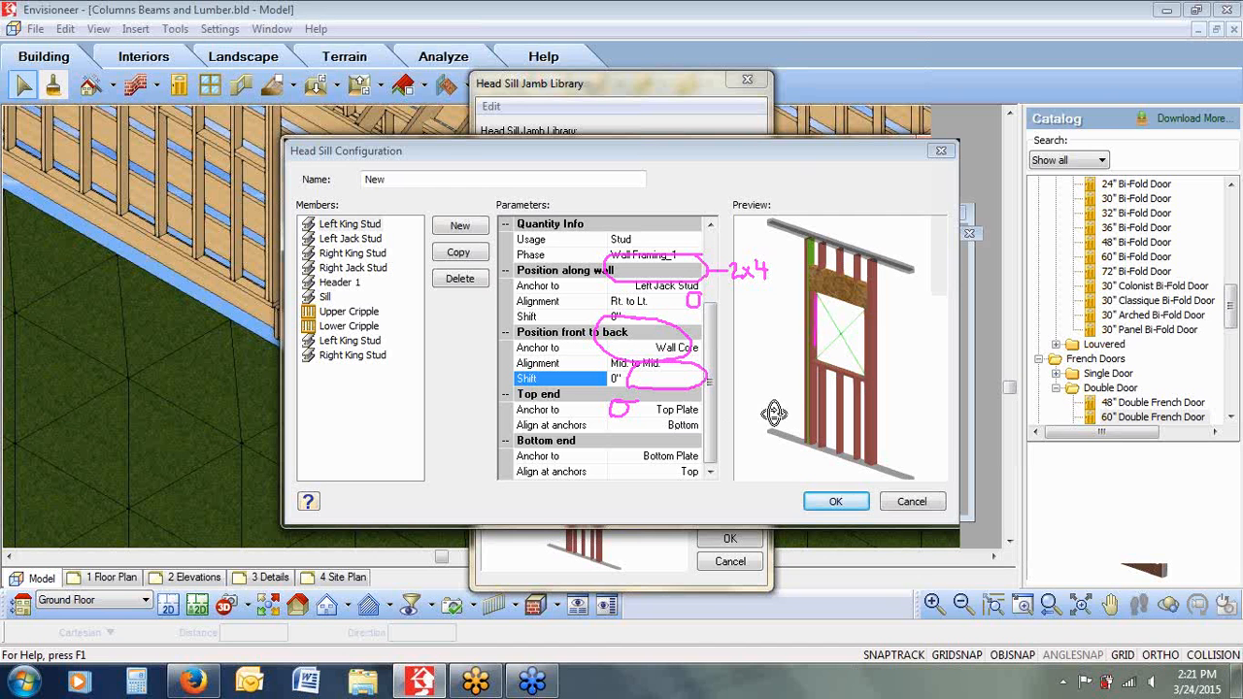
Check the left jack stud's parameters and along-wall anchor options, discard the new configuration and close the head sill jamb library
left_click(360, 239)
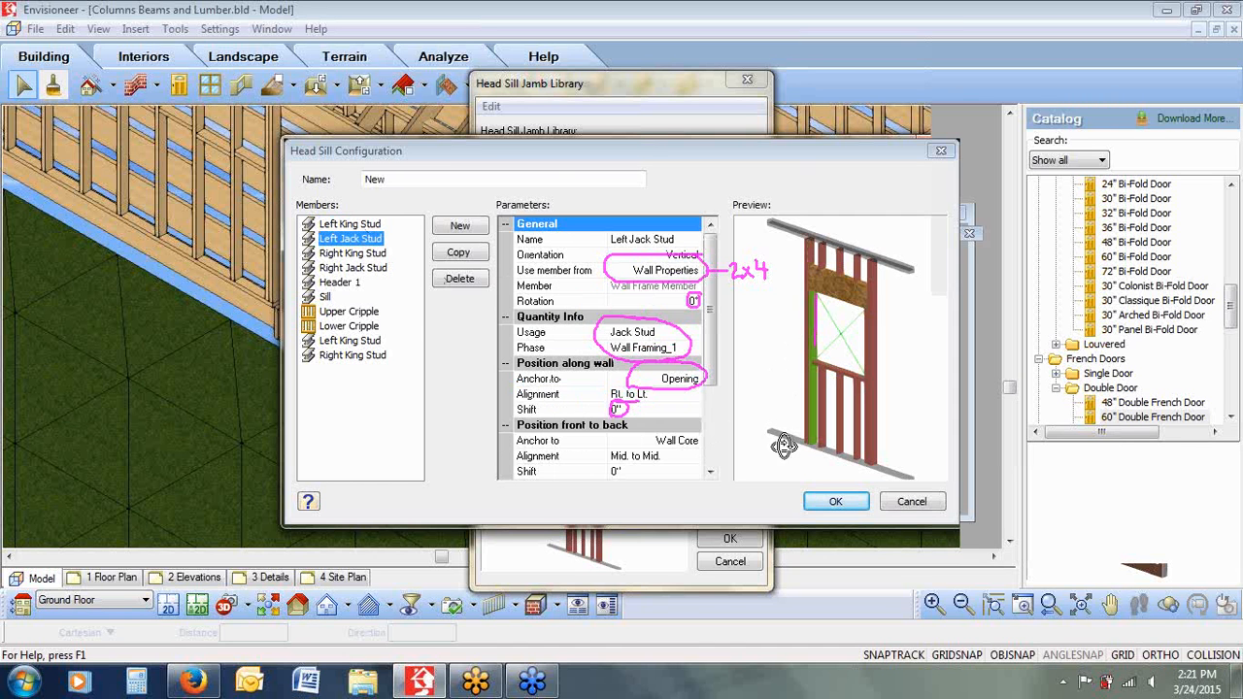
scroll(705, 442, "down", 2)
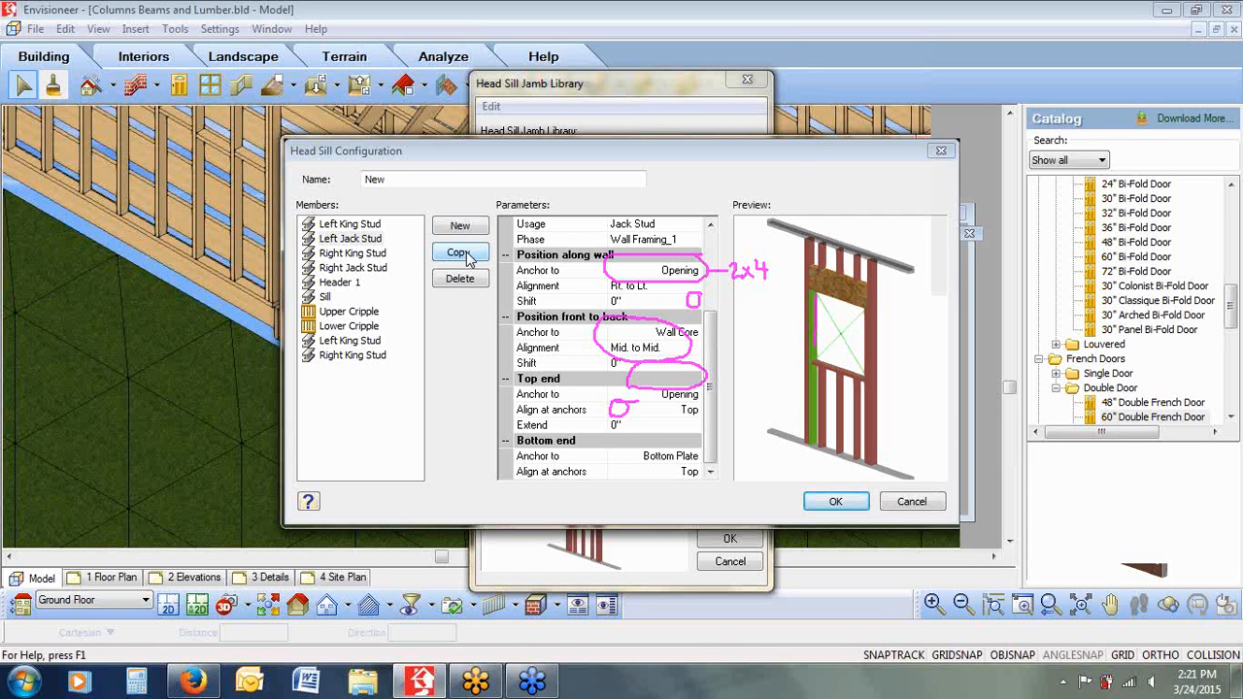
left_click(356, 241)
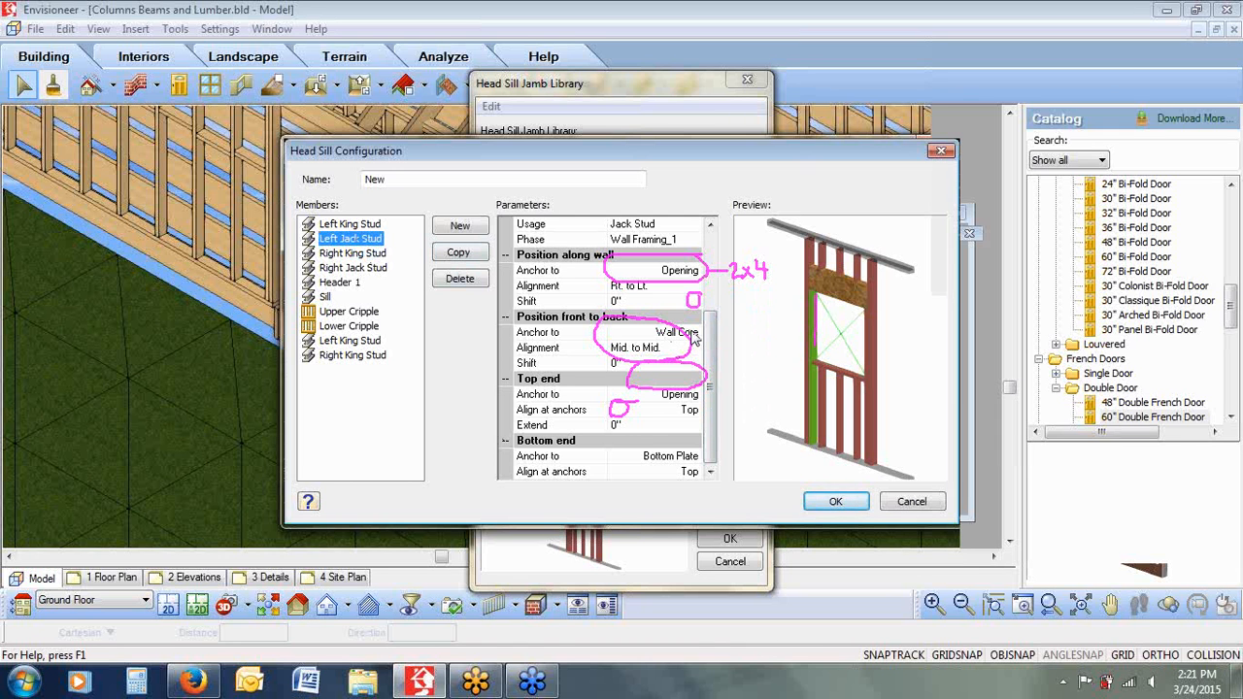
left_click(689, 274)
left_click(694, 272)
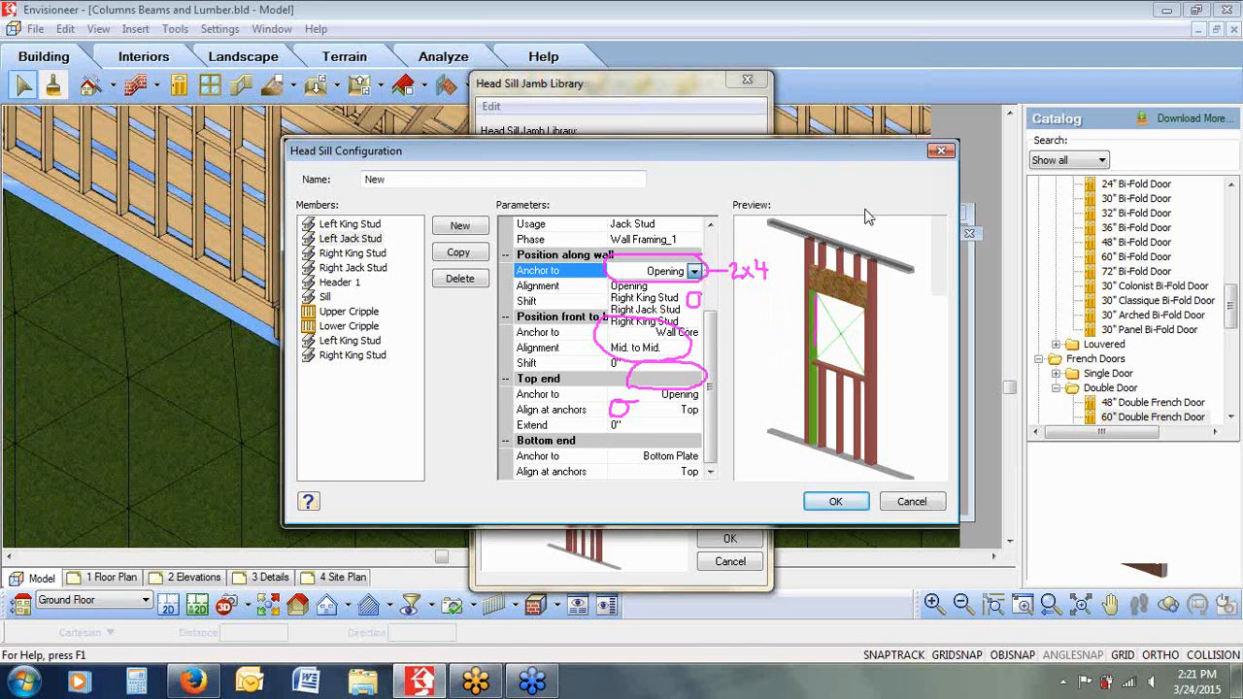
left_click(933, 505)
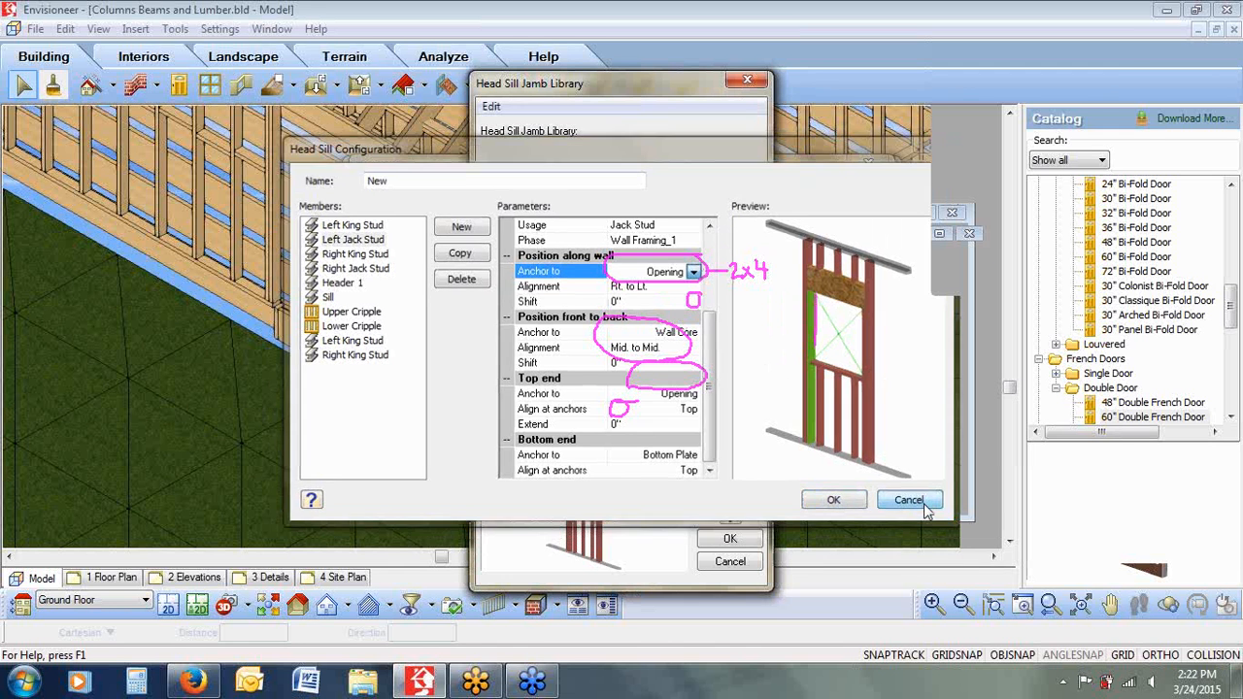
left_click(932, 505)
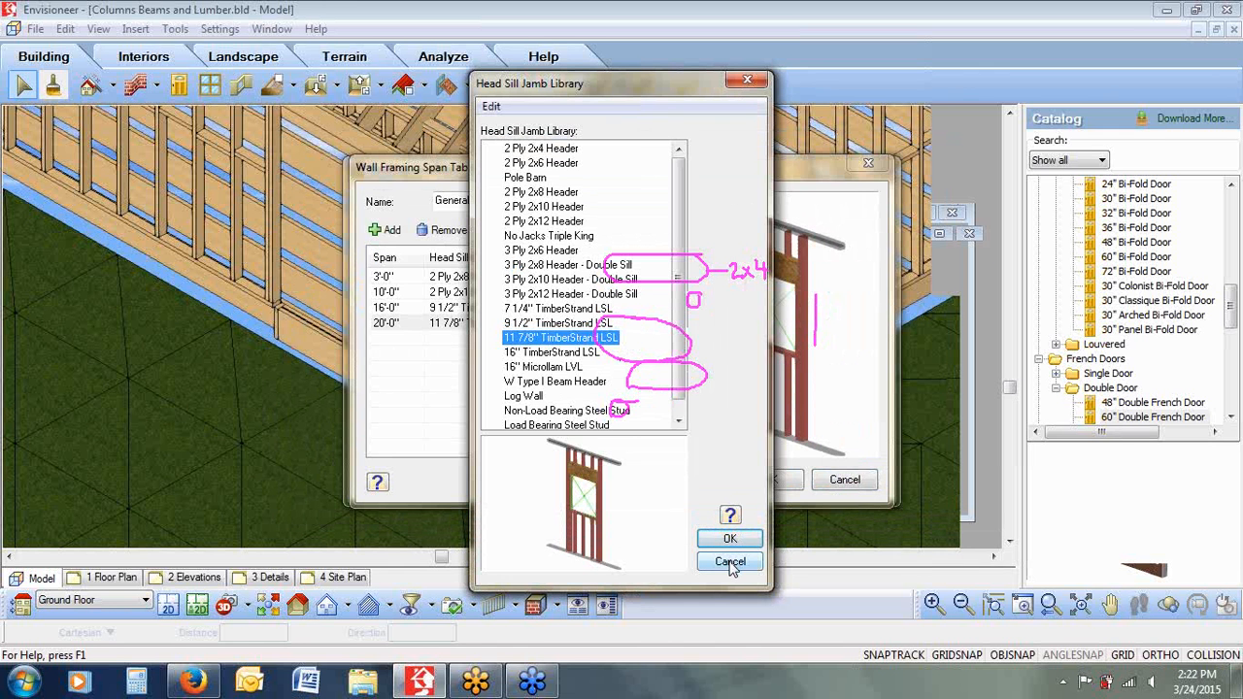
left_click(731, 563)
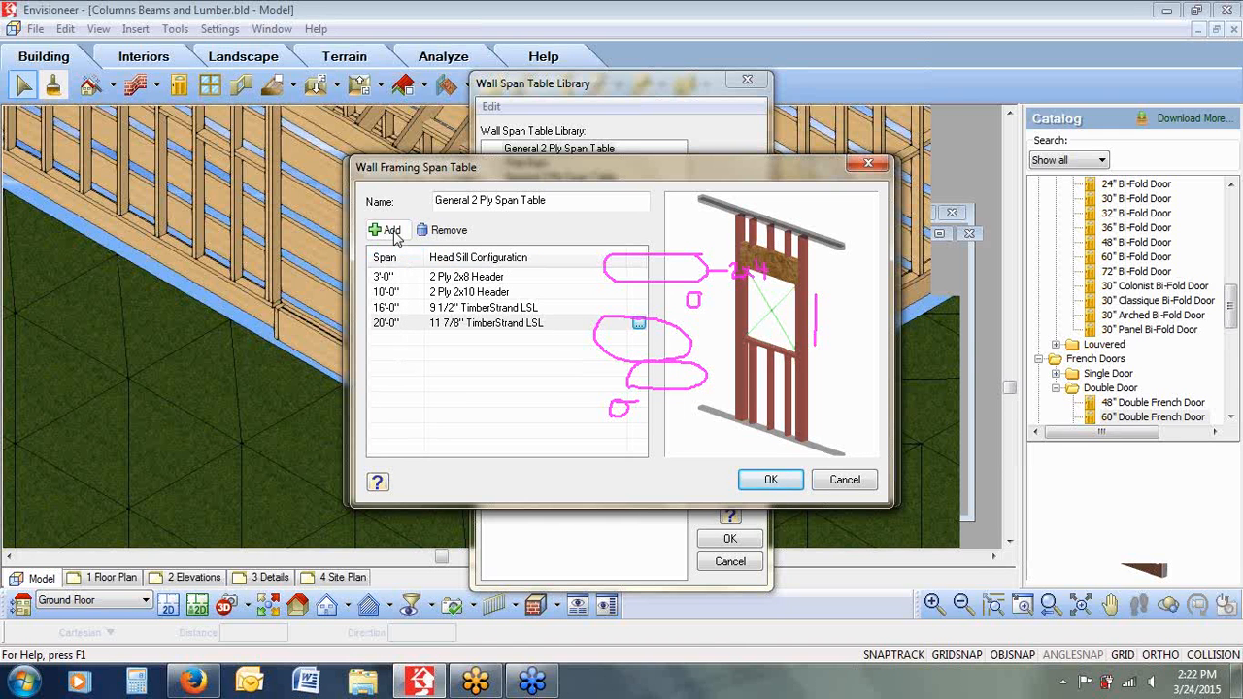
Check the 2 Ply 2x8 Header preview for the 3'-0" span, and close the span table, library and framing option dialogs without saving
double_click(465, 280)
left_click(469, 279)
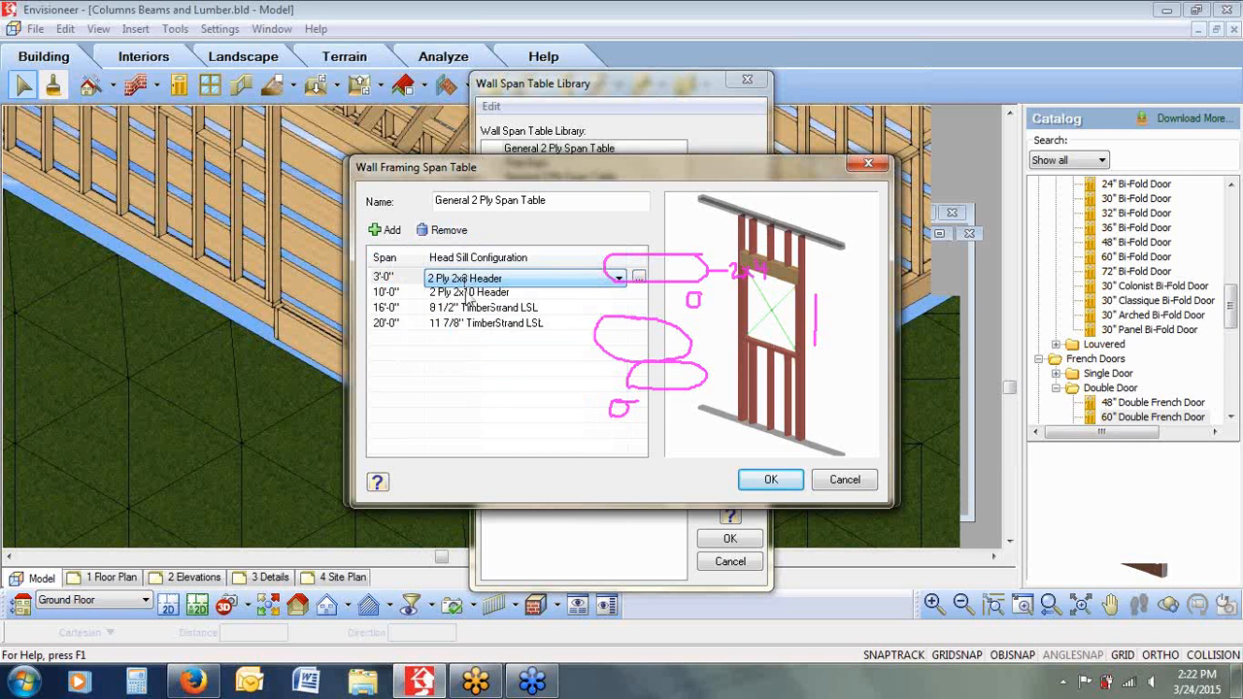
left_click(985, 232)
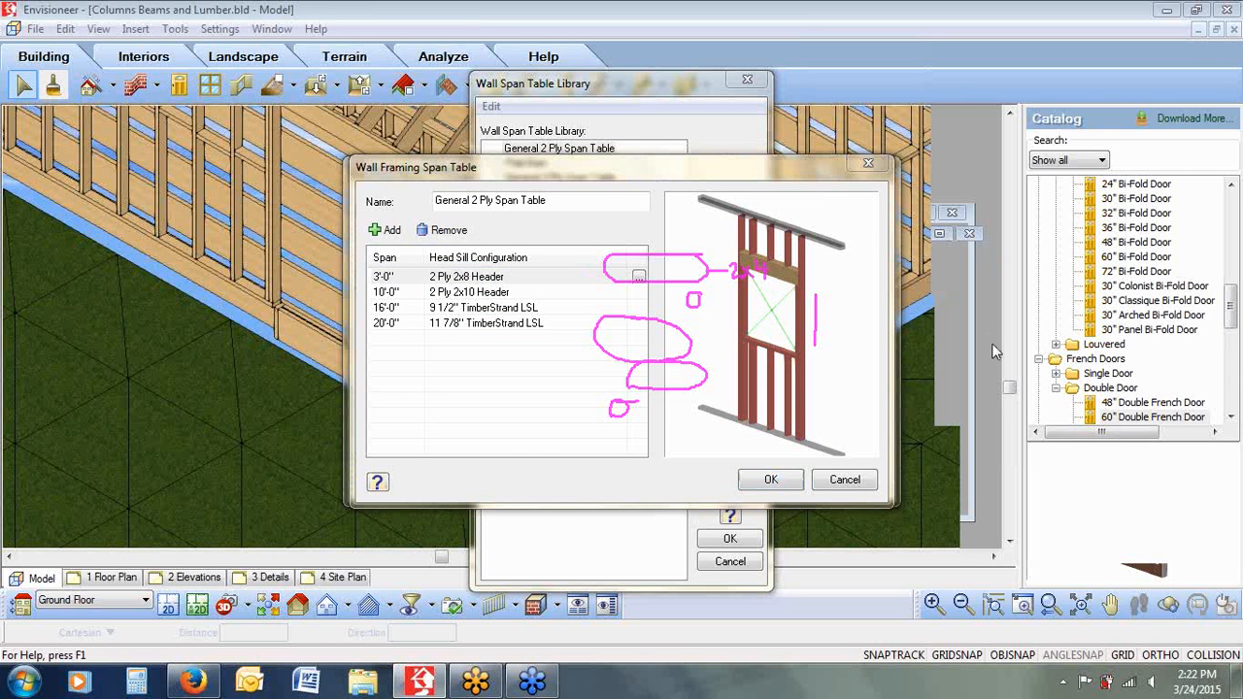
left_click(843, 481)
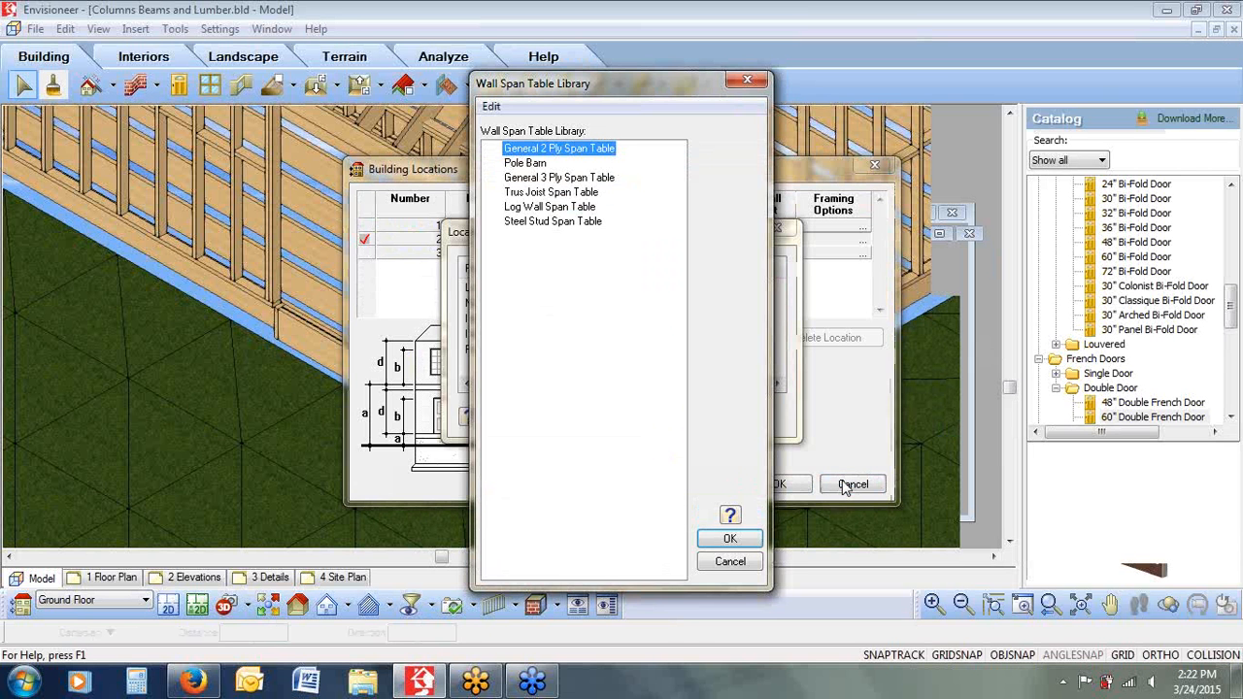
left_click(741, 563)
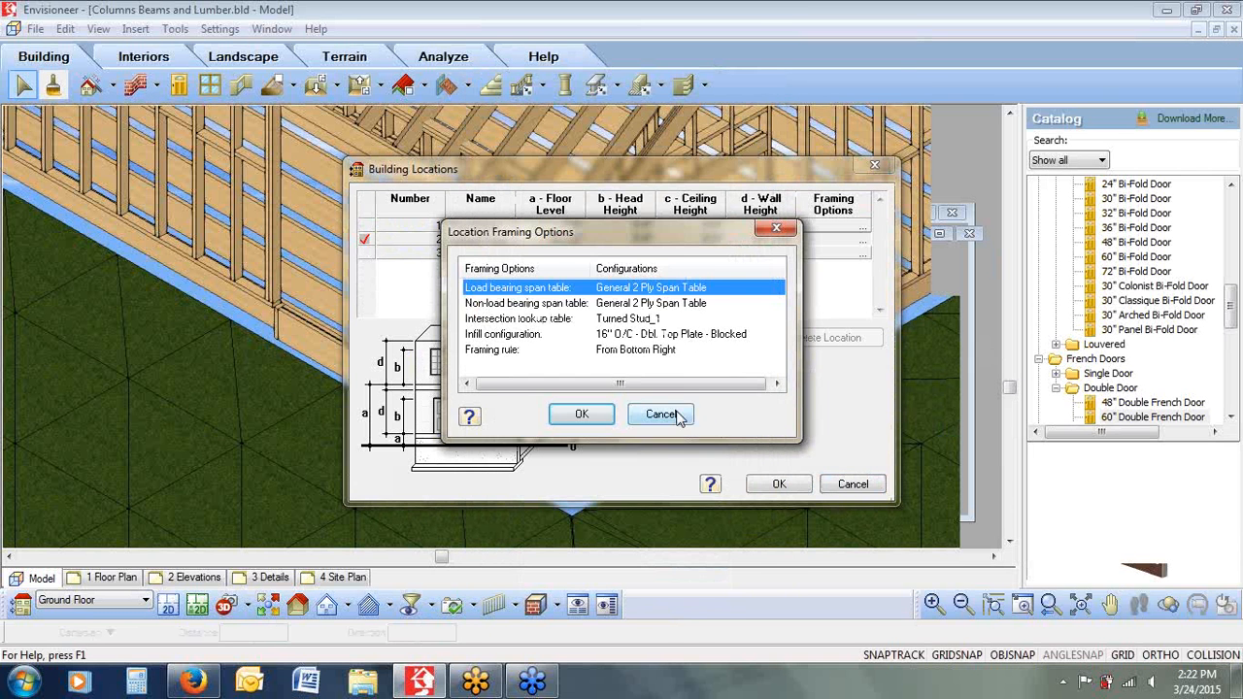
left_click(662, 414)
left_click(852, 484)
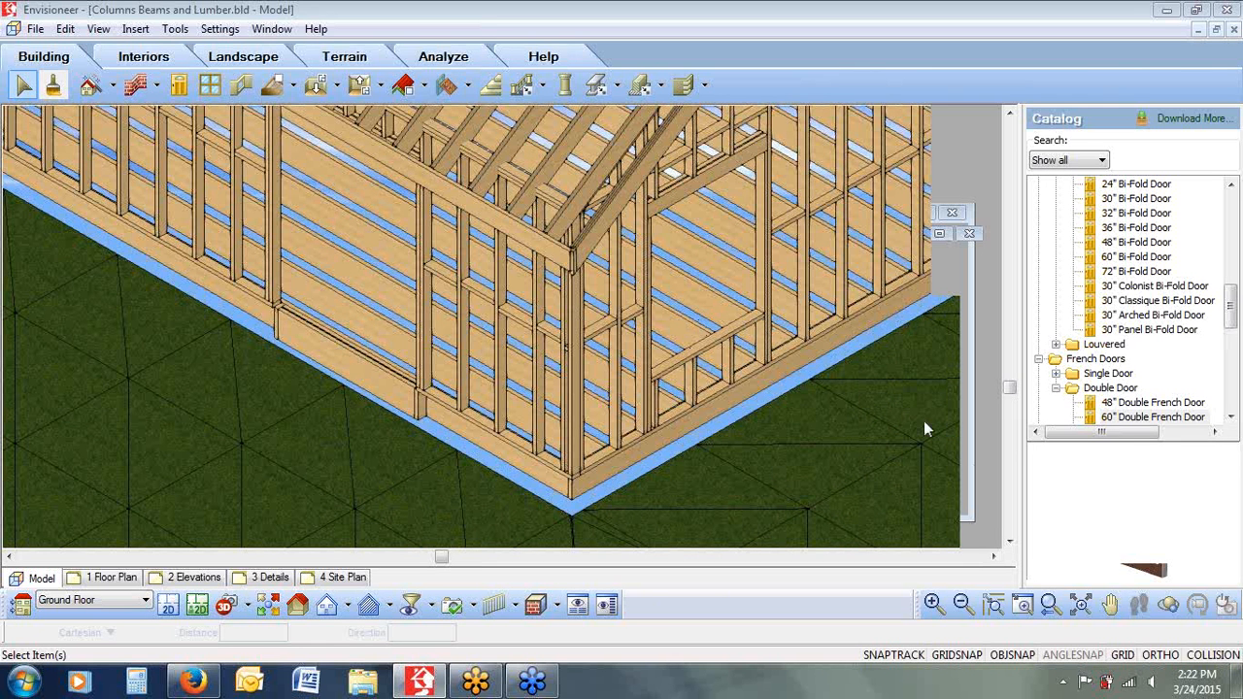
Review the building locations and their framing options column, and close the list without changes
left_click(219, 29)
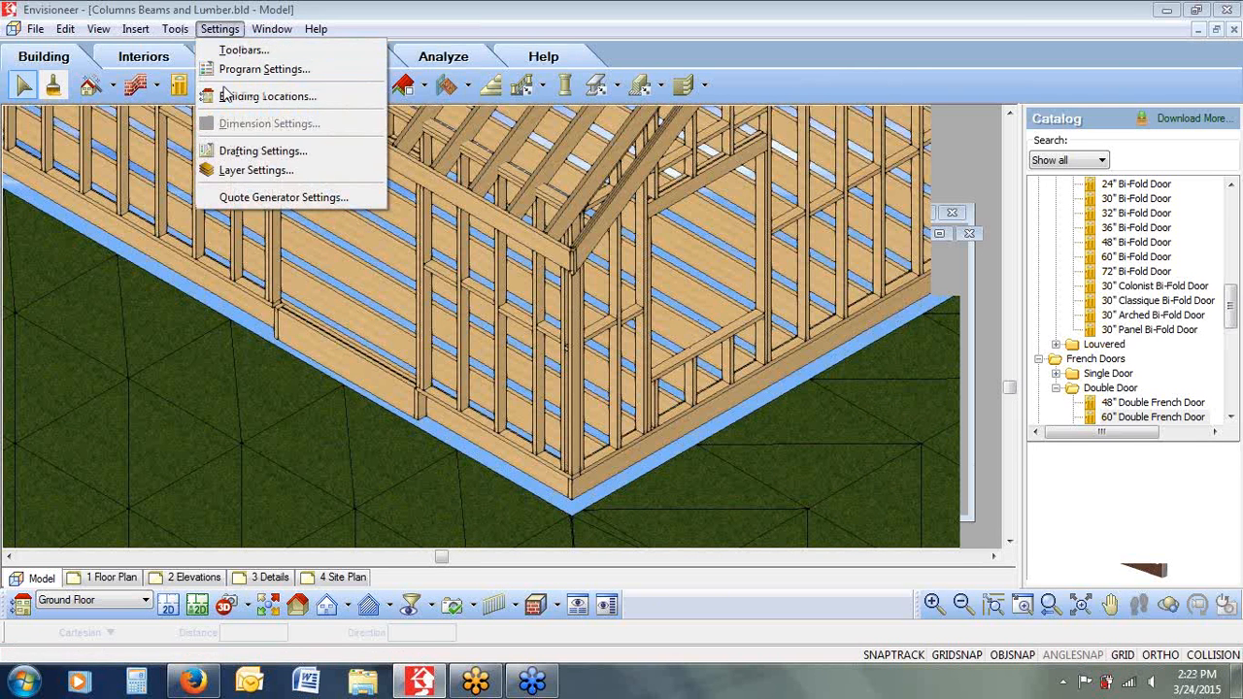
left_click(226, 96)
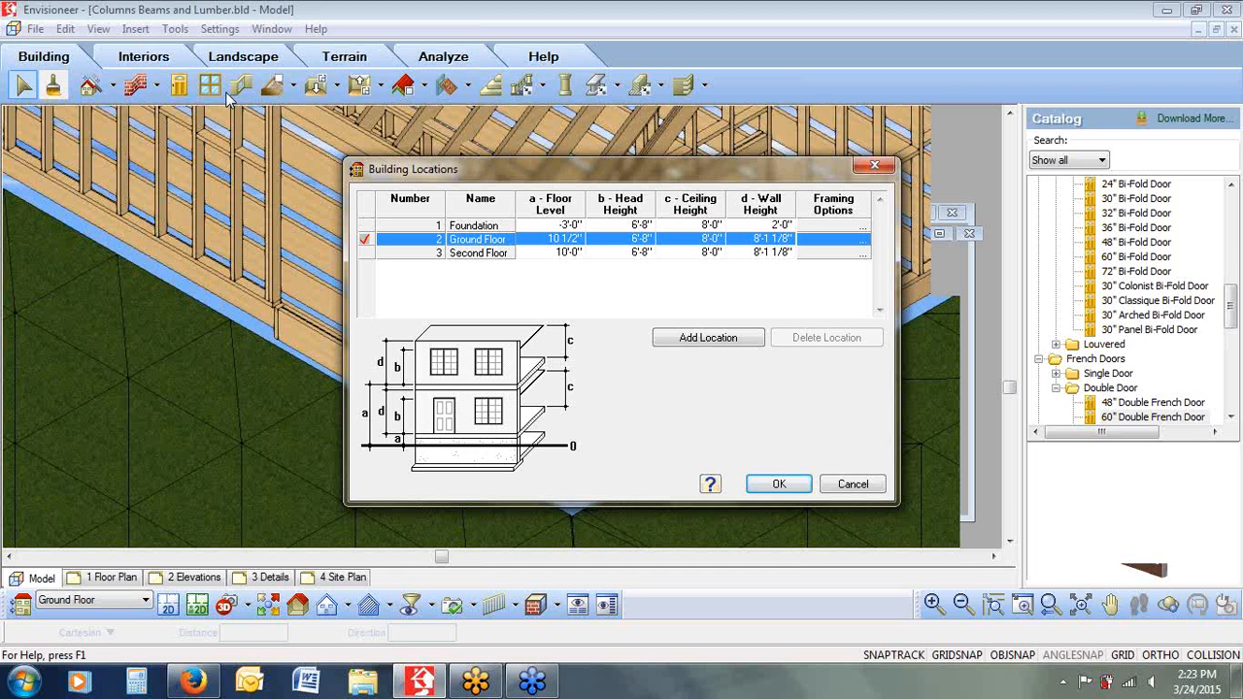
left_click(852, 484)
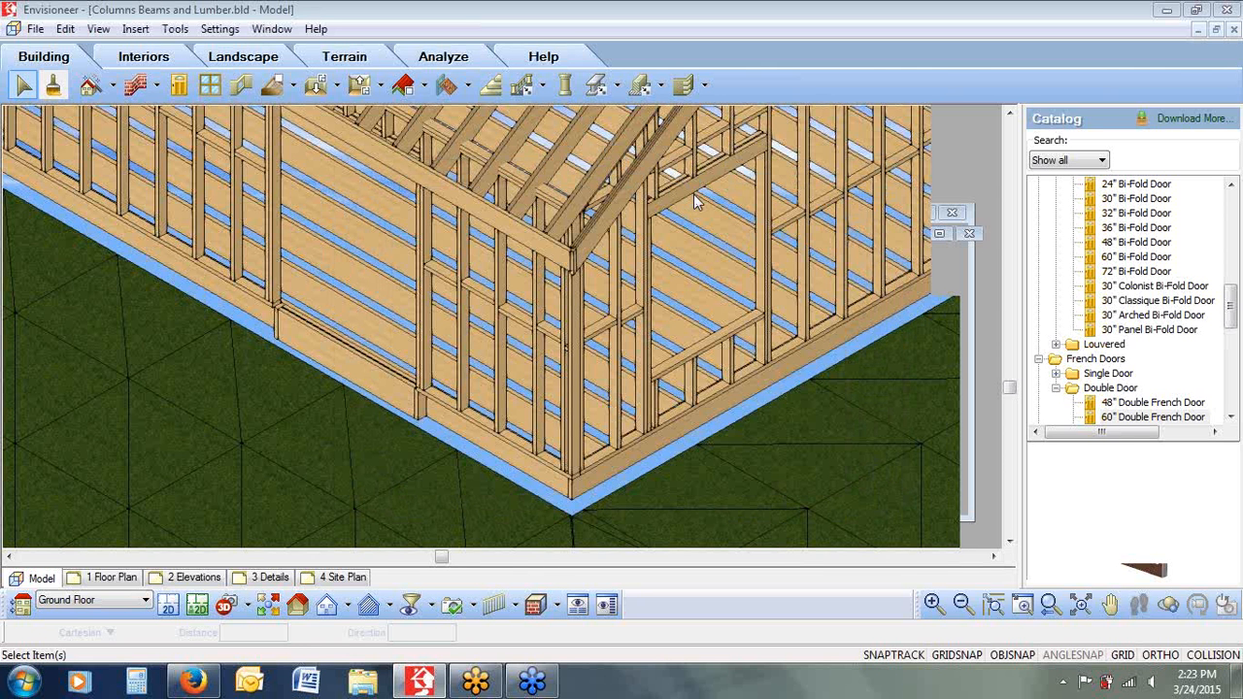
Turn on framing mode and assign the custom infill configuration 16" O/C - Dbl. Top & Bot. Plate to the wall containing the window
left_click(101, 29)
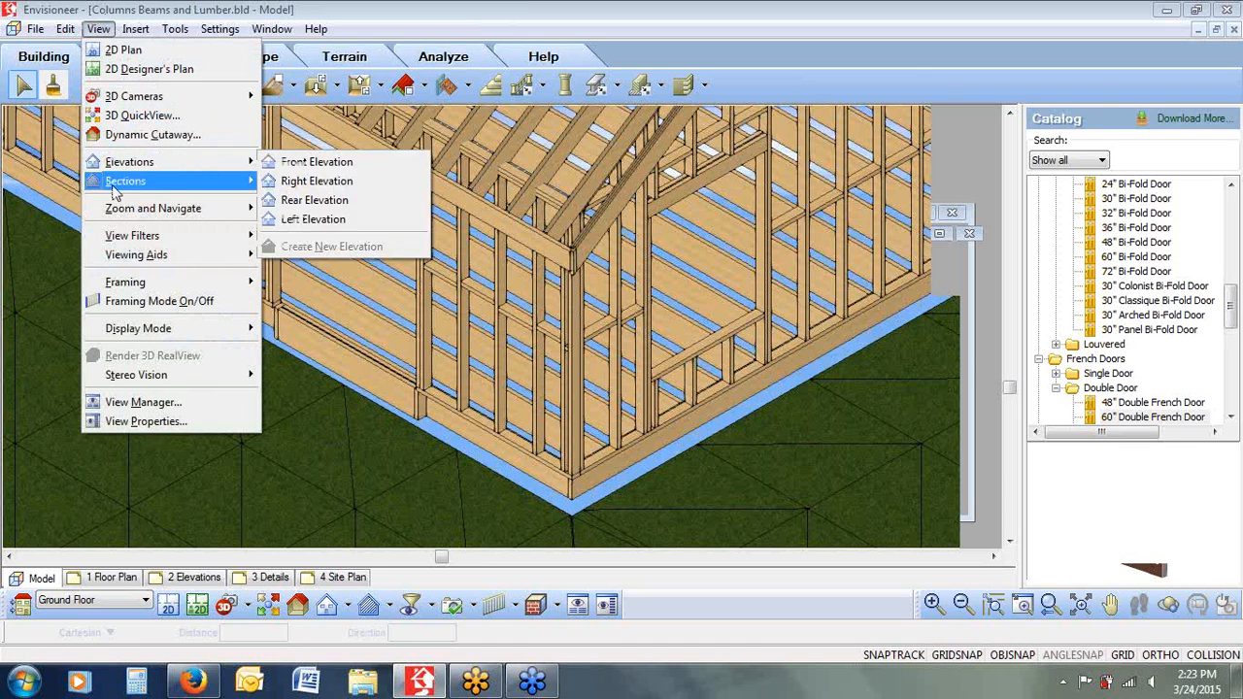
left_click(141, 303)
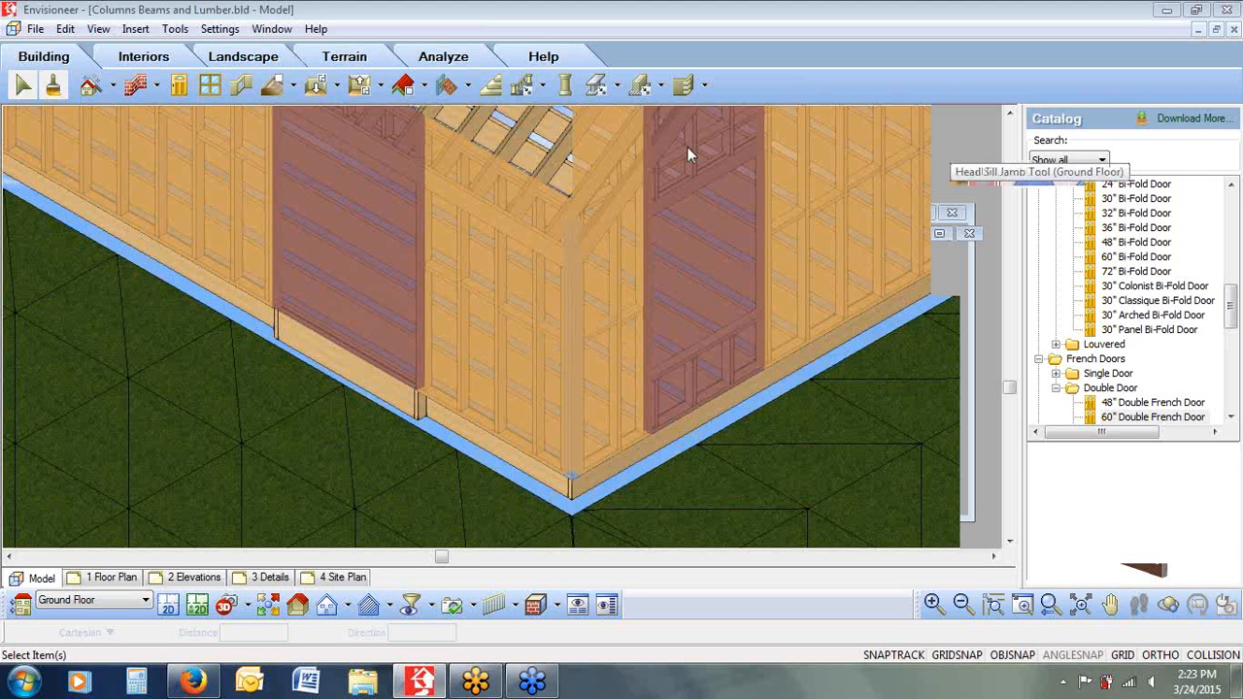
left_click(858, 191)
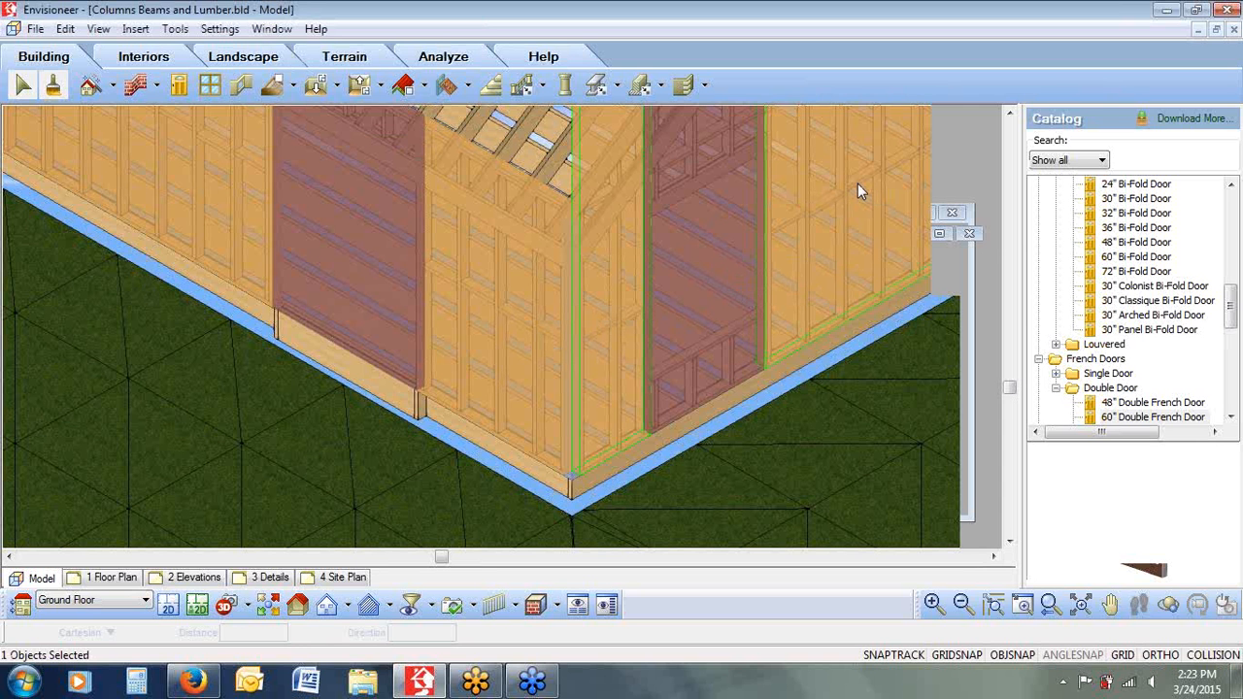
right_click(859, 191)
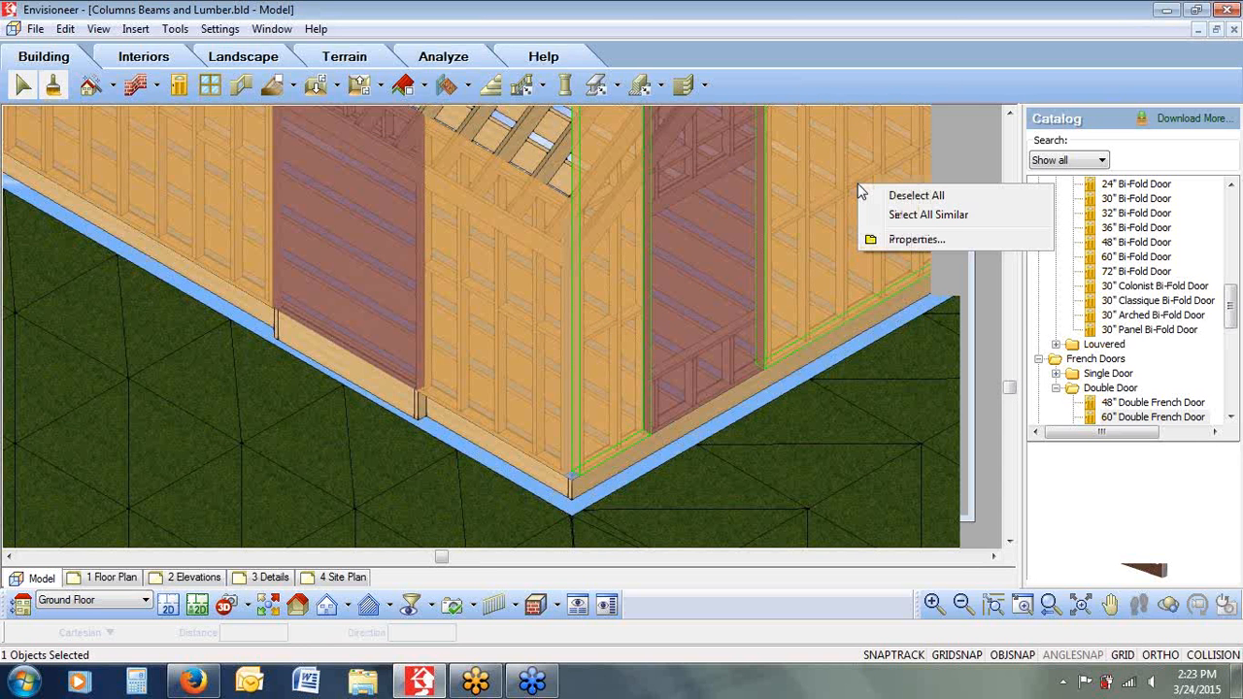
left_click(901, 241)
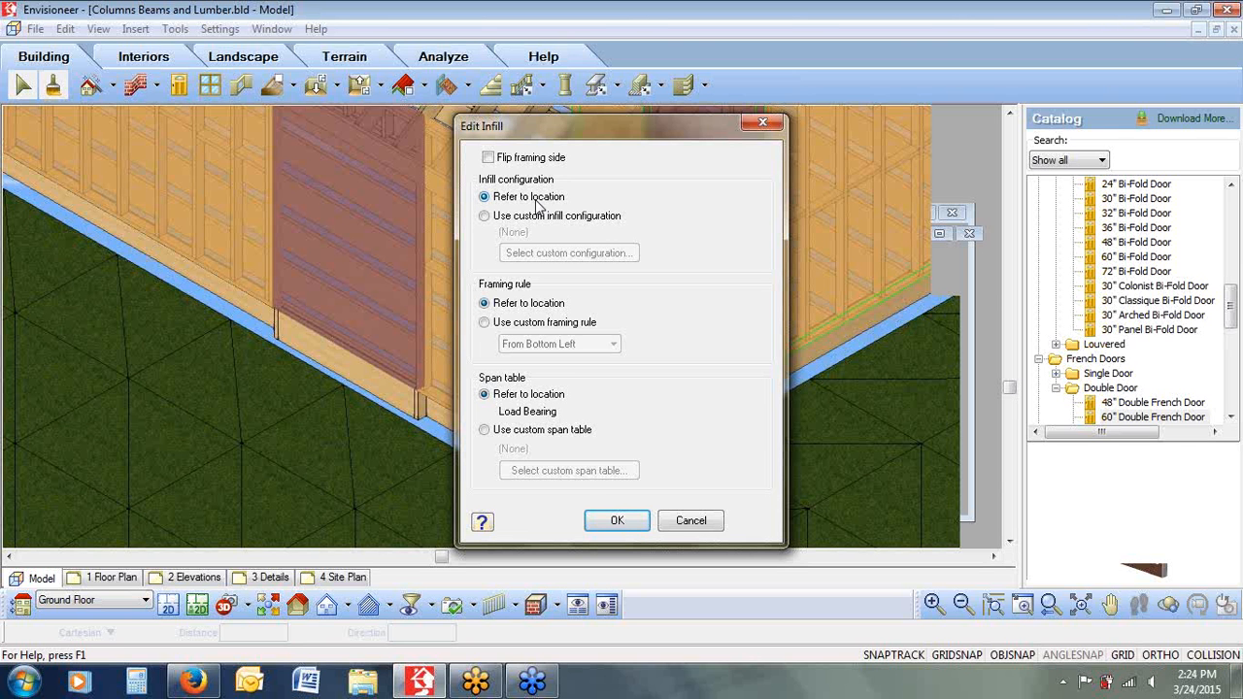
left_click(500, 220)
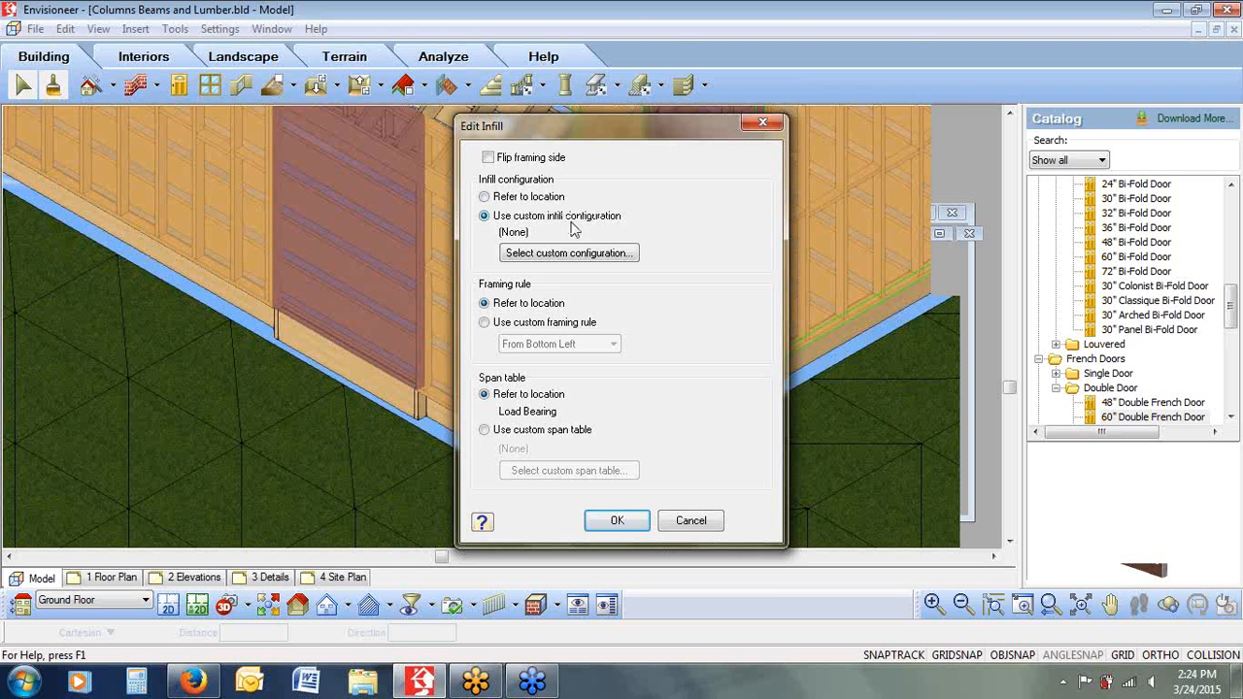
left_click(562, 256)
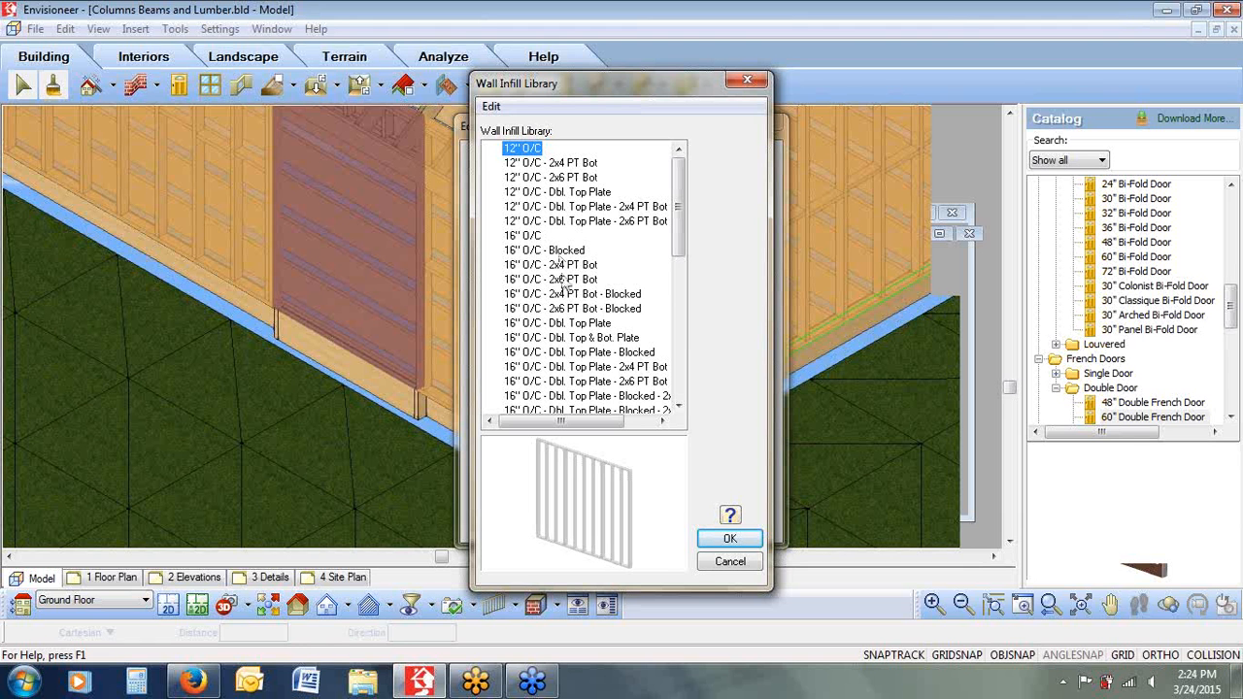
left_click(572, 338)
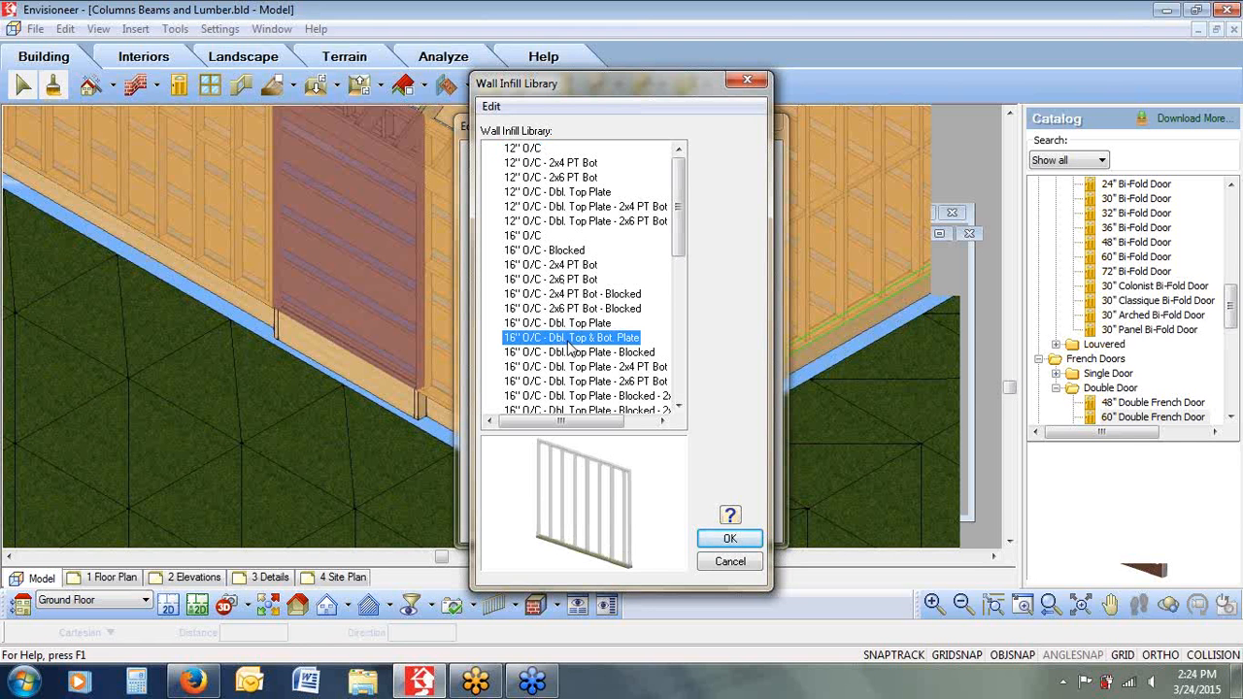
left_click(724, 539)
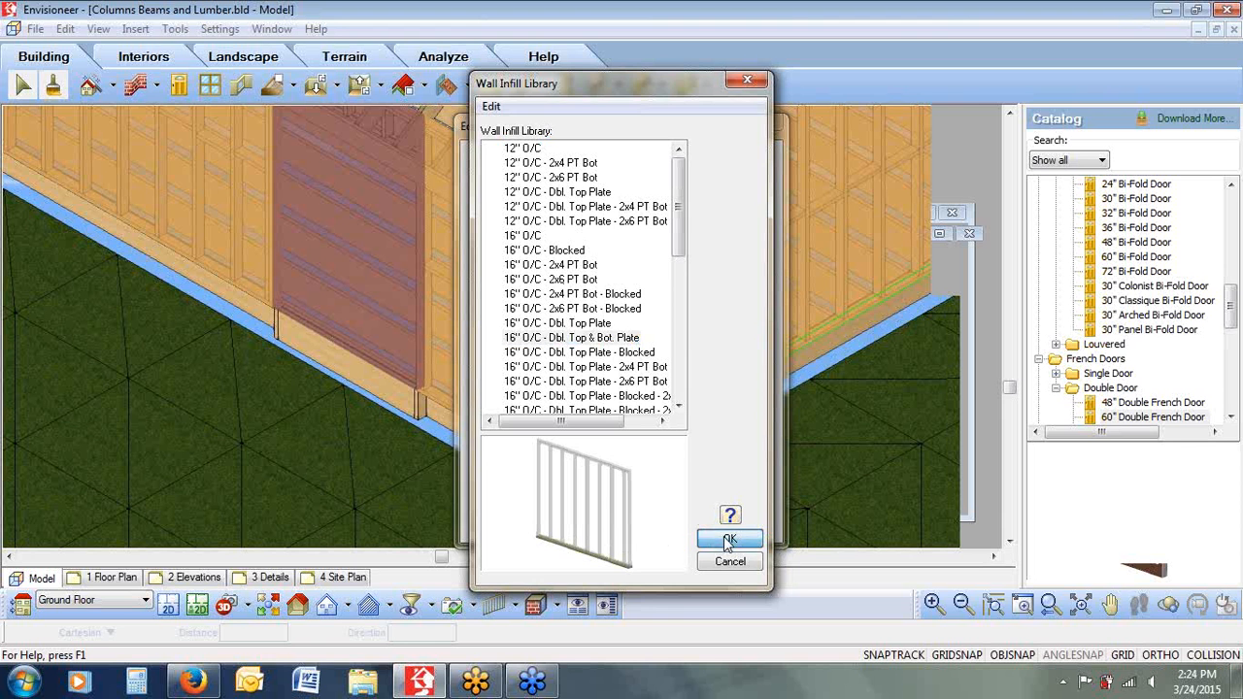
left_click(624, 521)
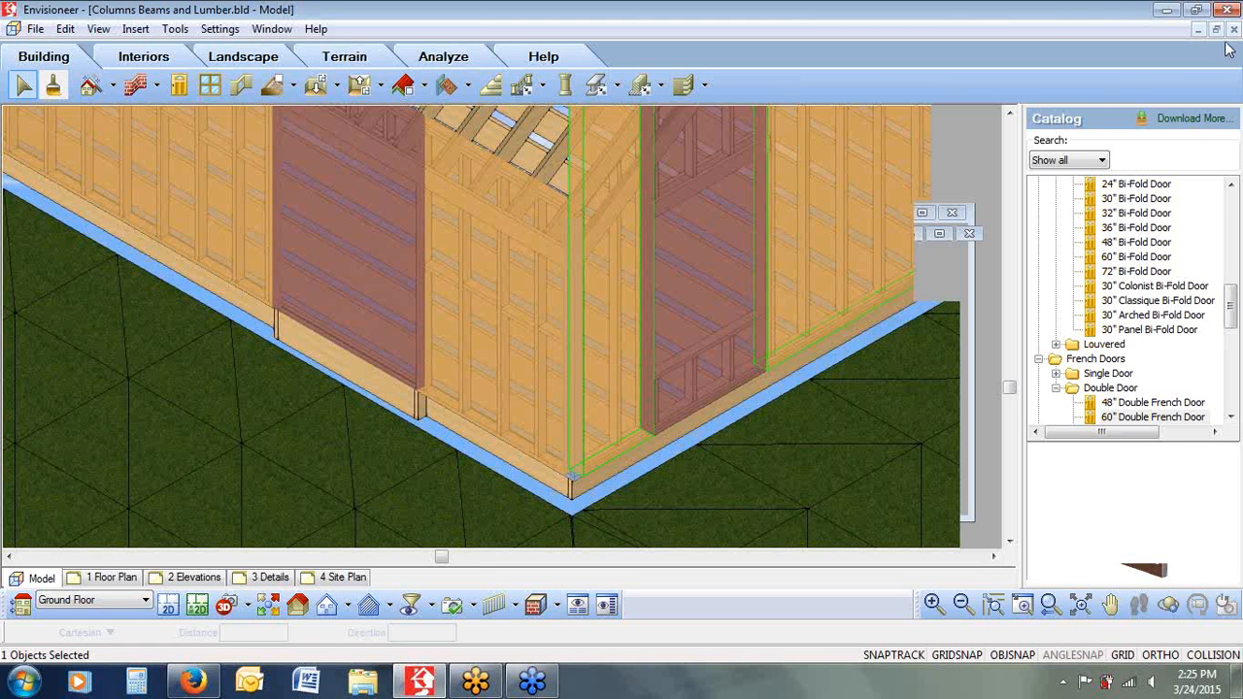
Assign the custom 9 1/2" TimberStrand LSL head sill jamb configuration to the window opening and turn framing mode off
left_click(698, 257)
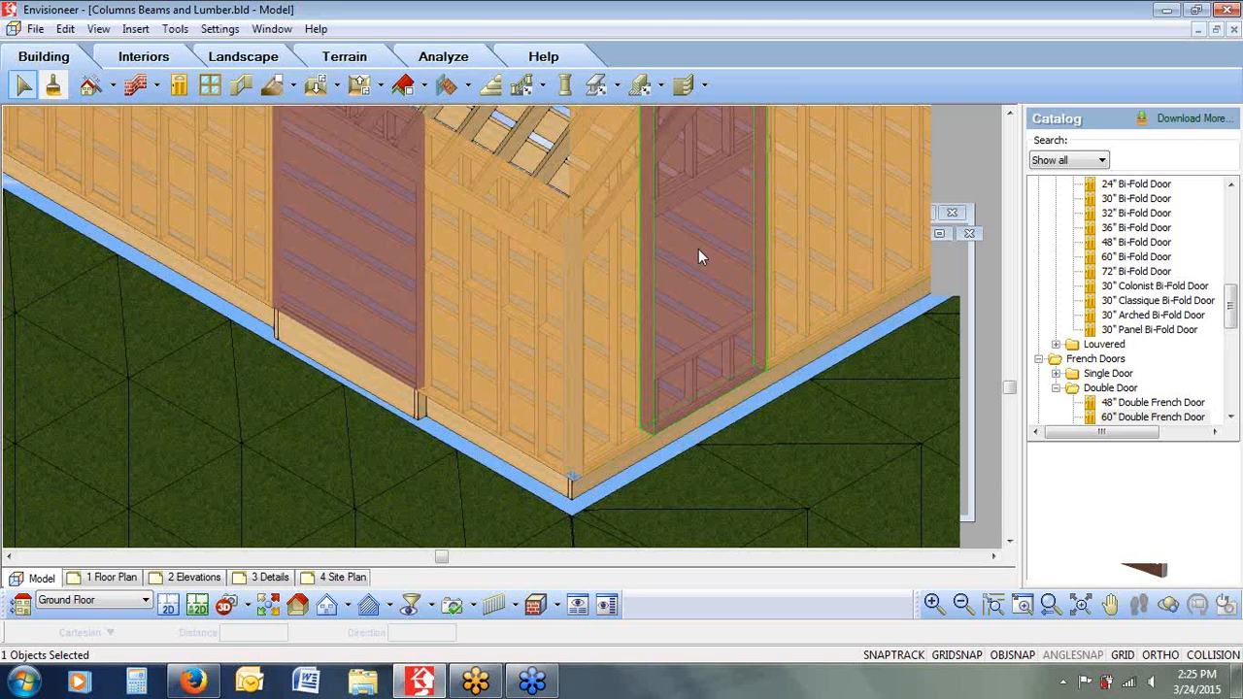
right_click(699, 256)
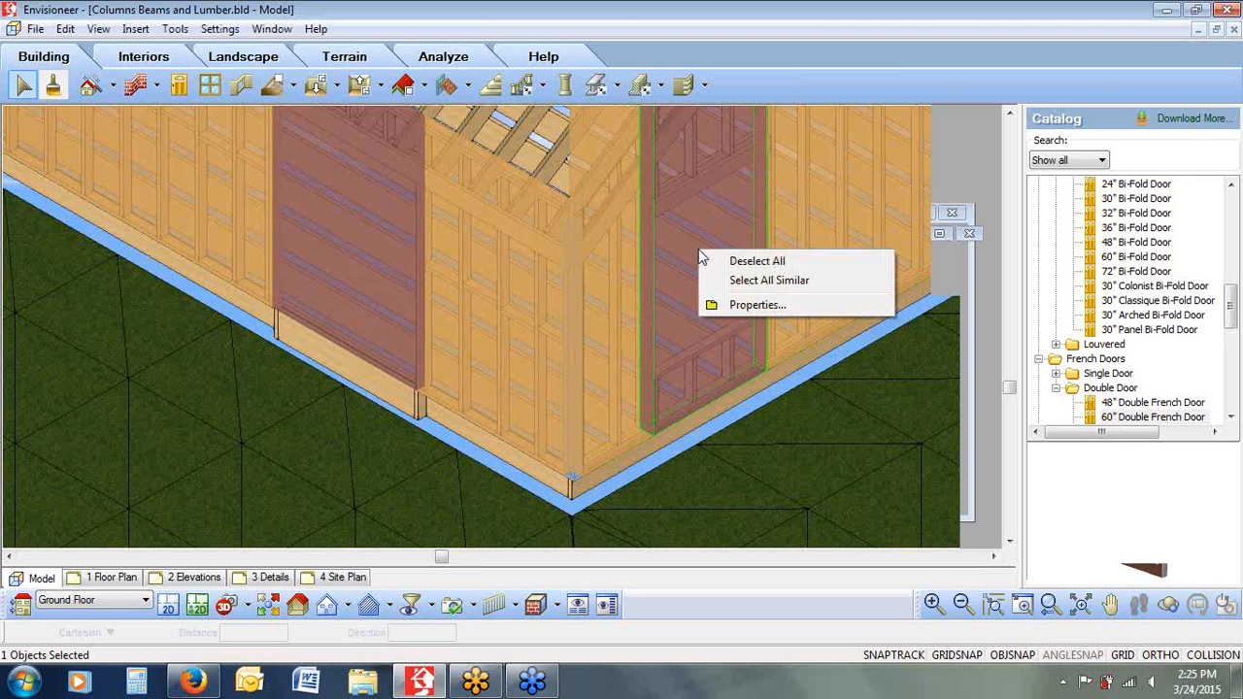
left_click(767, 305)
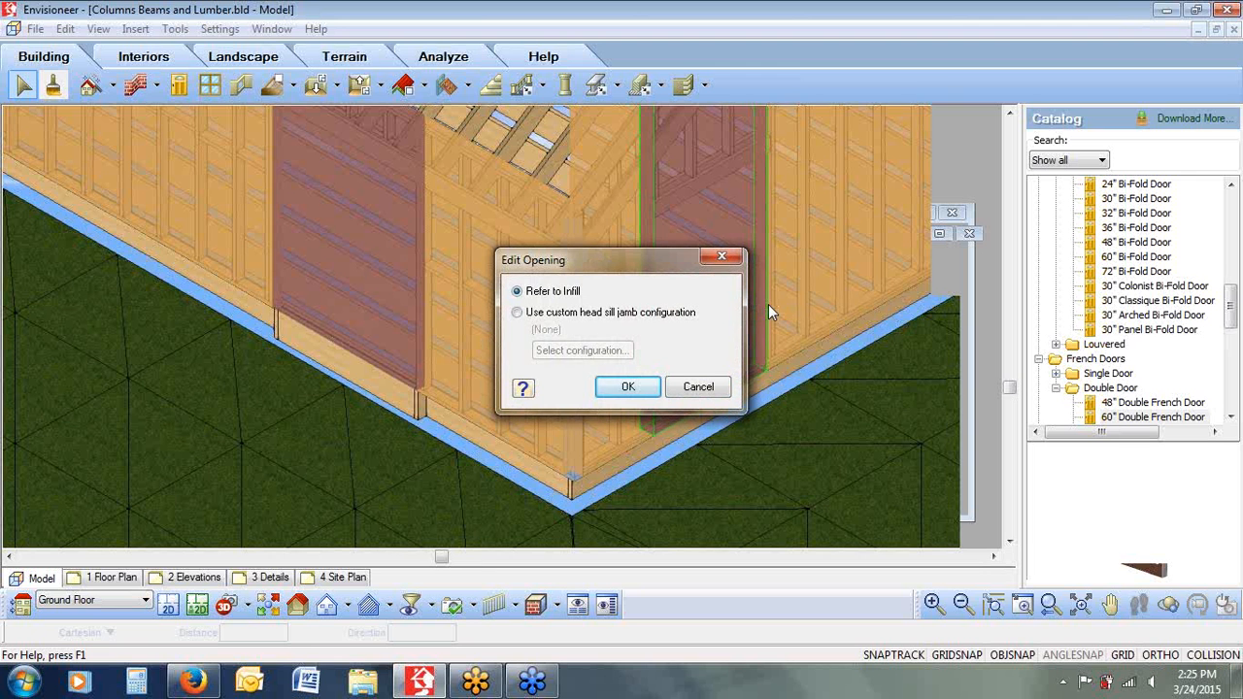
left_click(517, 313)
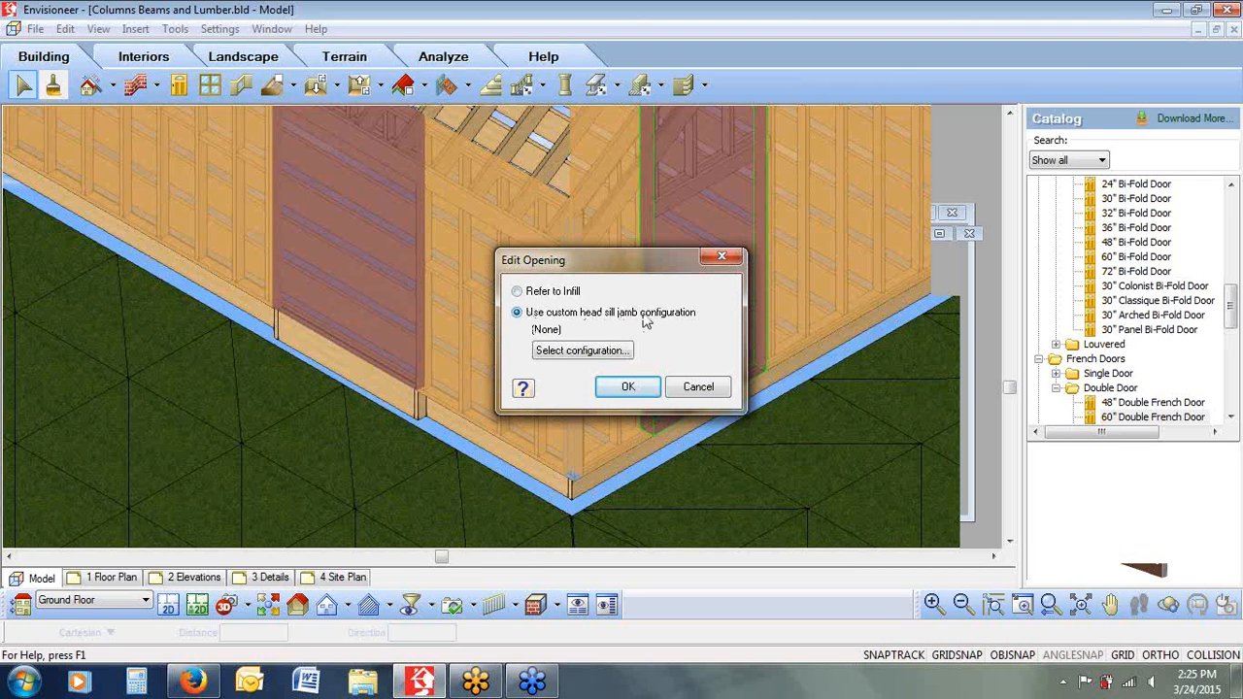
left_click(582, 351)
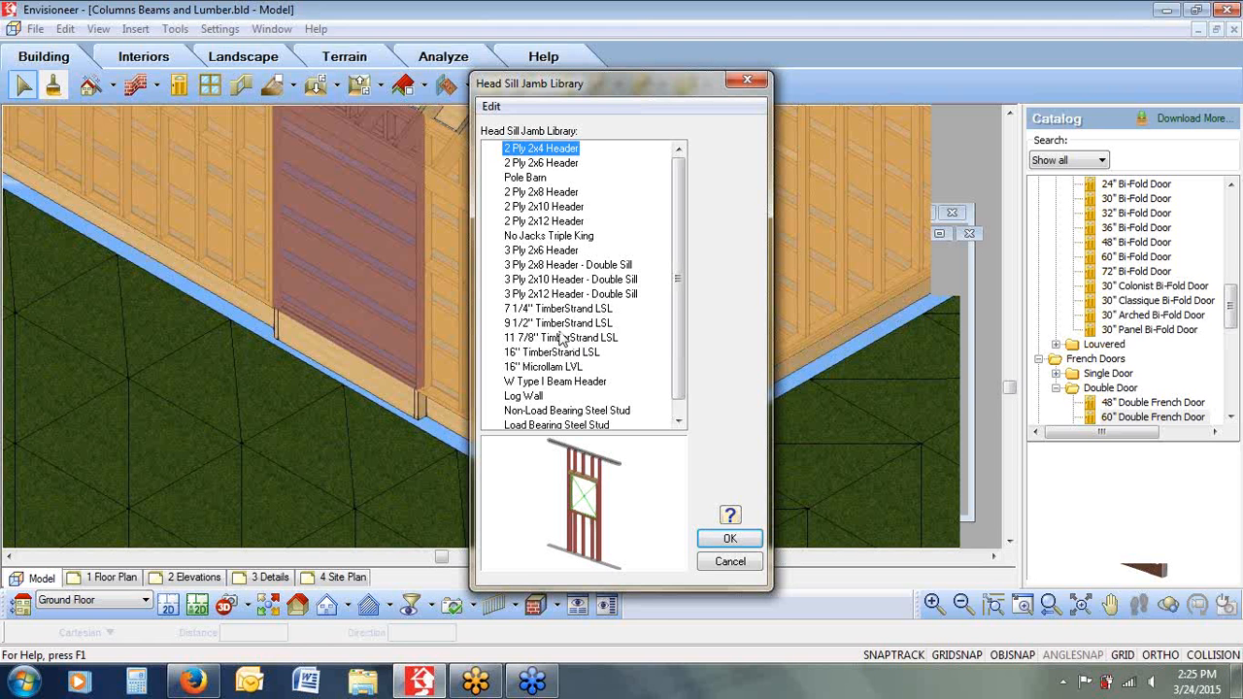
left_click(559, 324)
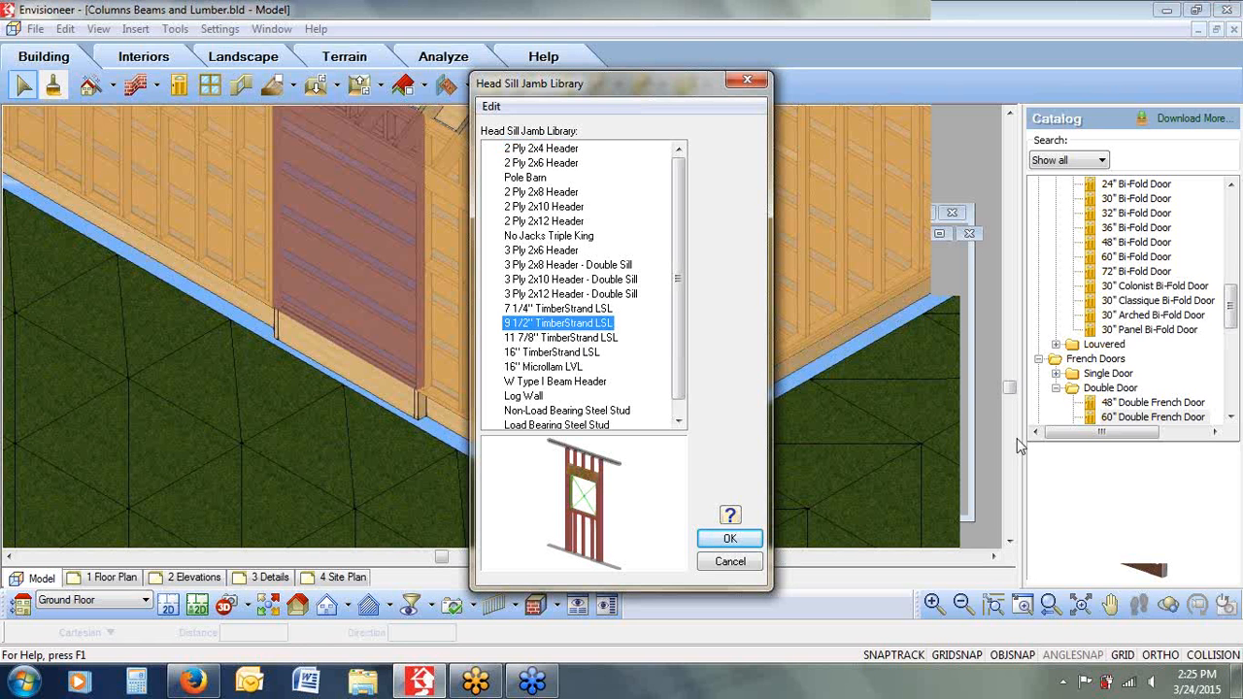
left_click(719, 540)
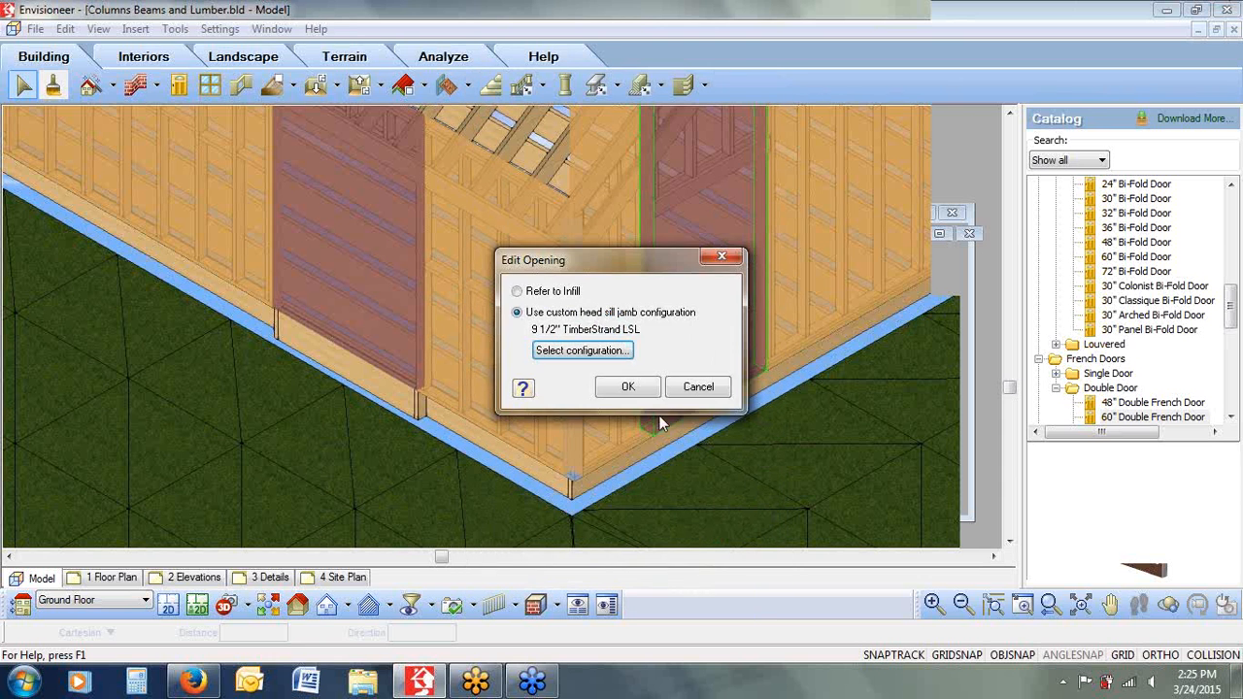
left_click(638, 394)
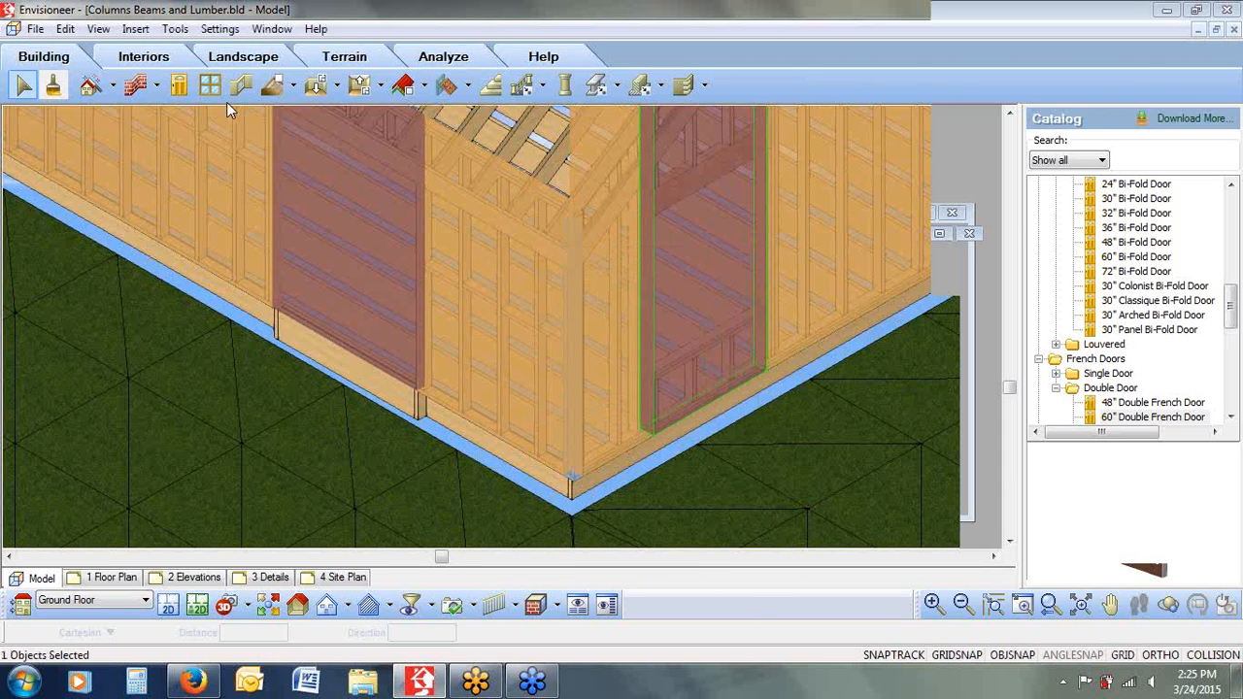
left_click(98, 28)
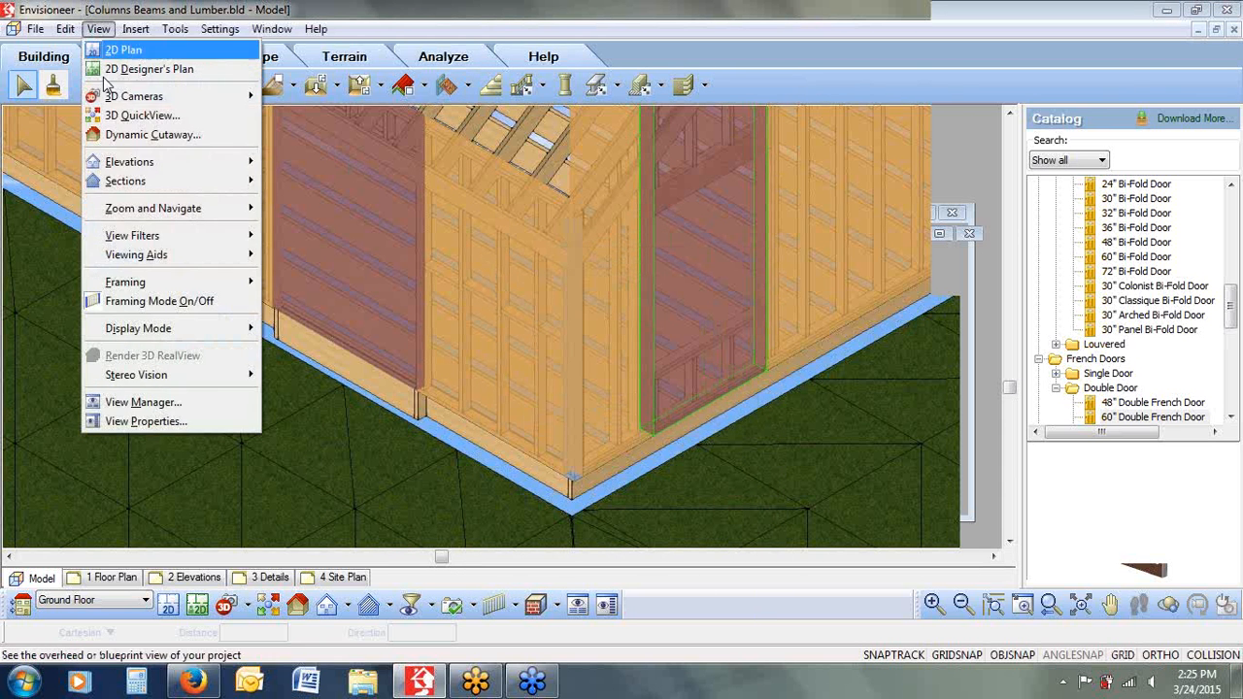
left_click(119, 302)
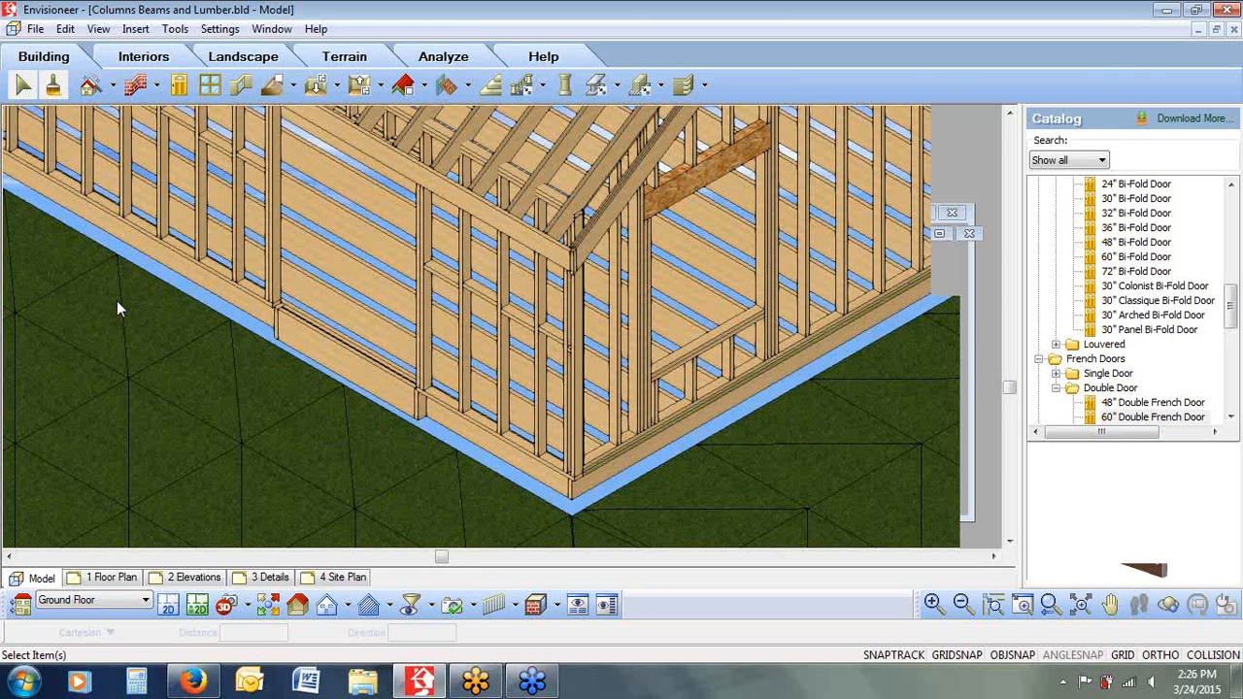
Display everything except the framing and switch the model to the 2D plan view
left_click(103, 30)
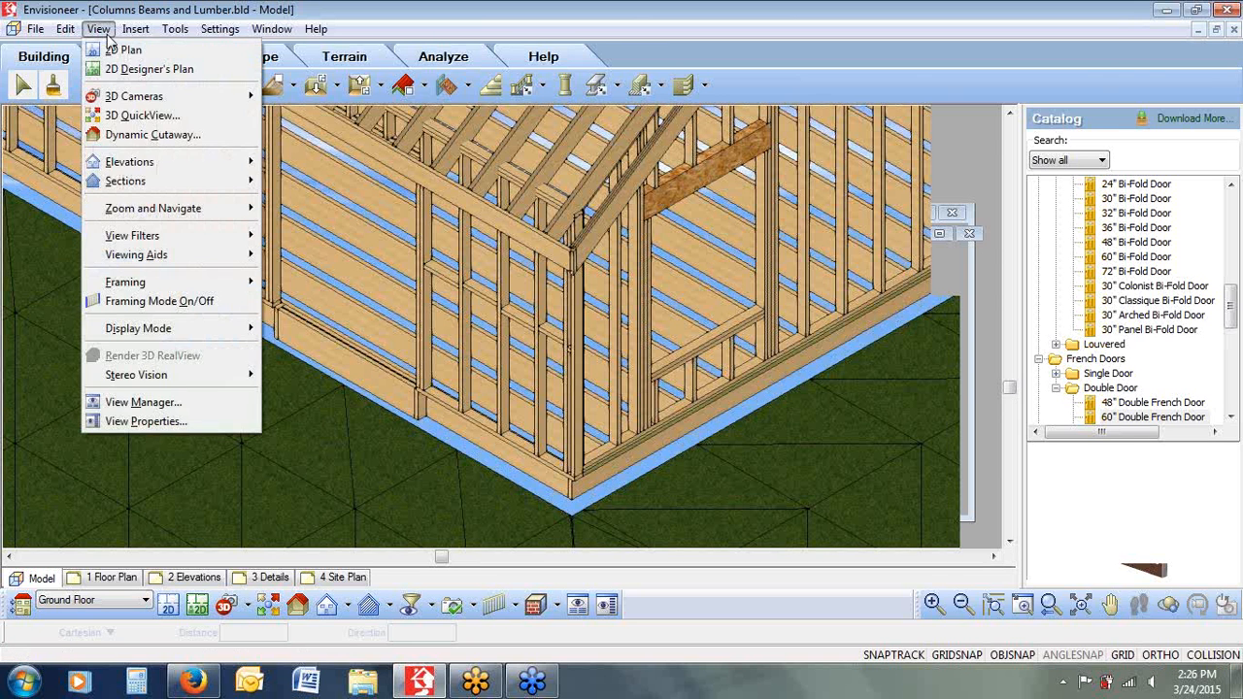
mouse_move(194, 283)
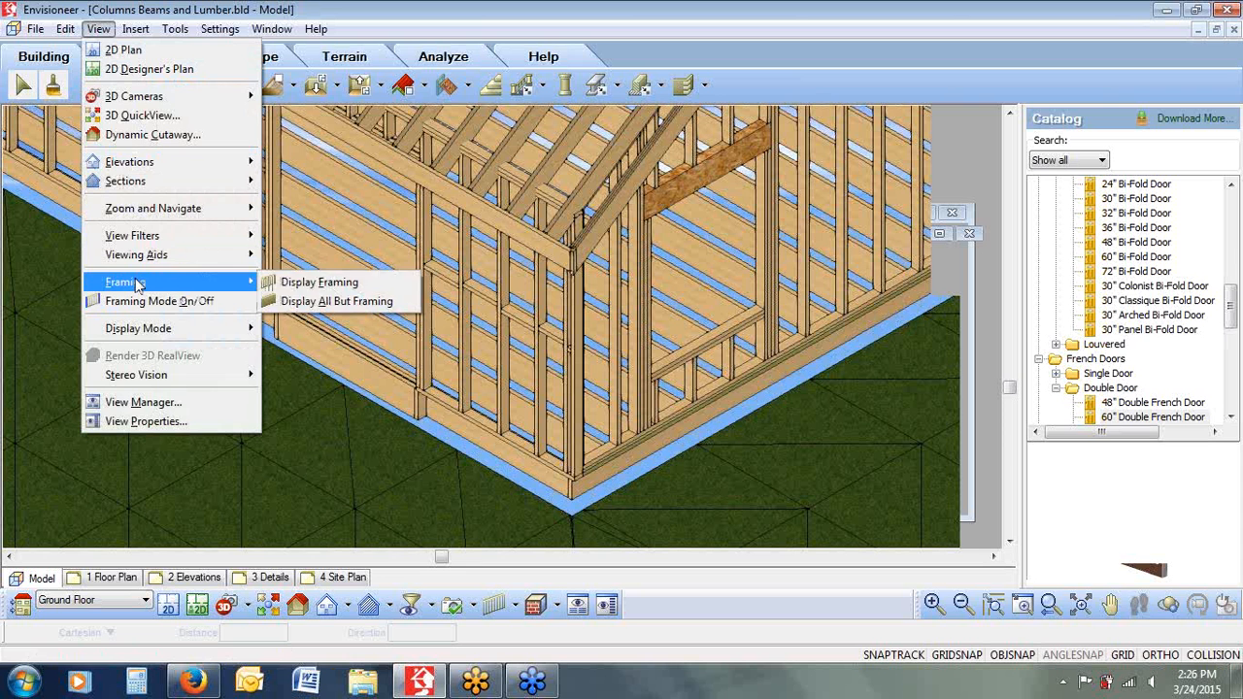
left_click(326, 301)
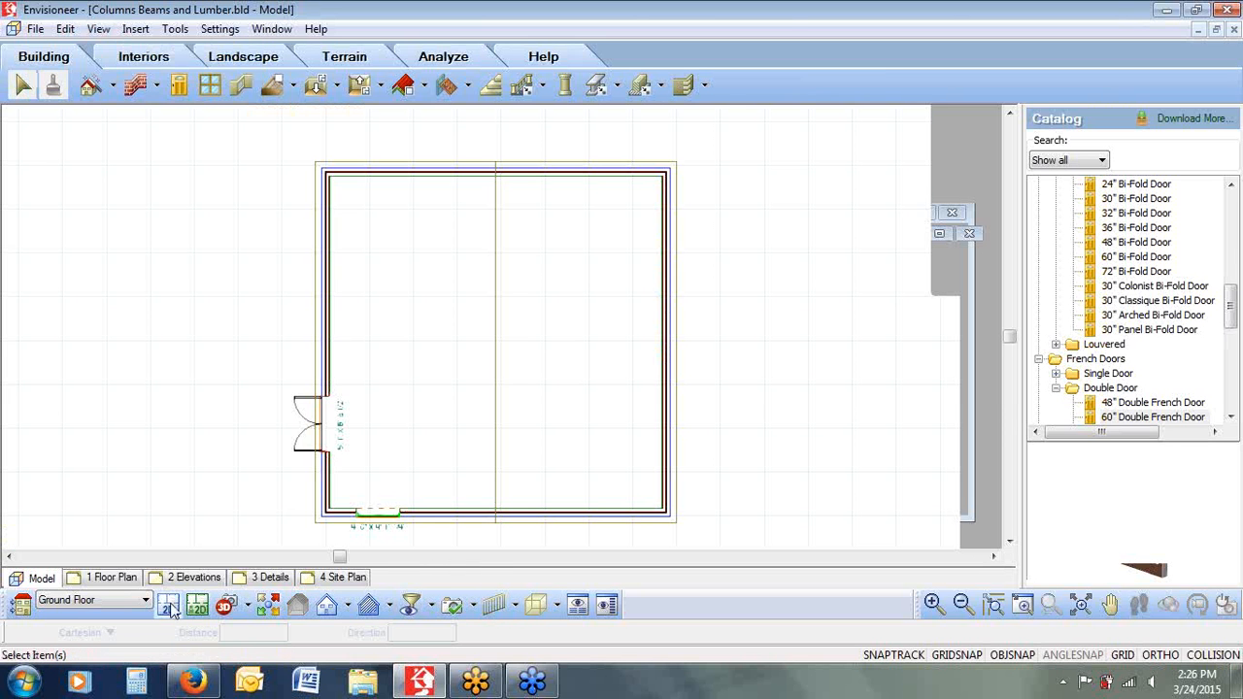
left_click(168, 604)
Open the framing specification in the properties of the 8/12 slope hip roof
left_click(319, 337)
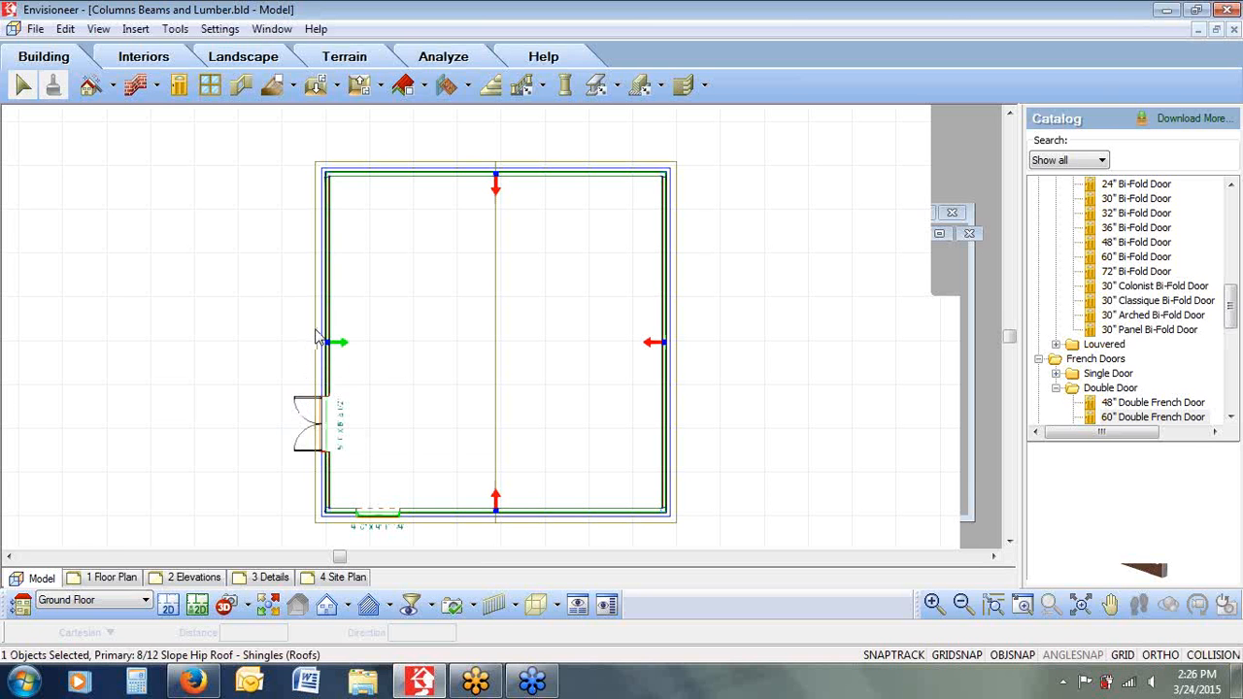
right_click(317, 337)
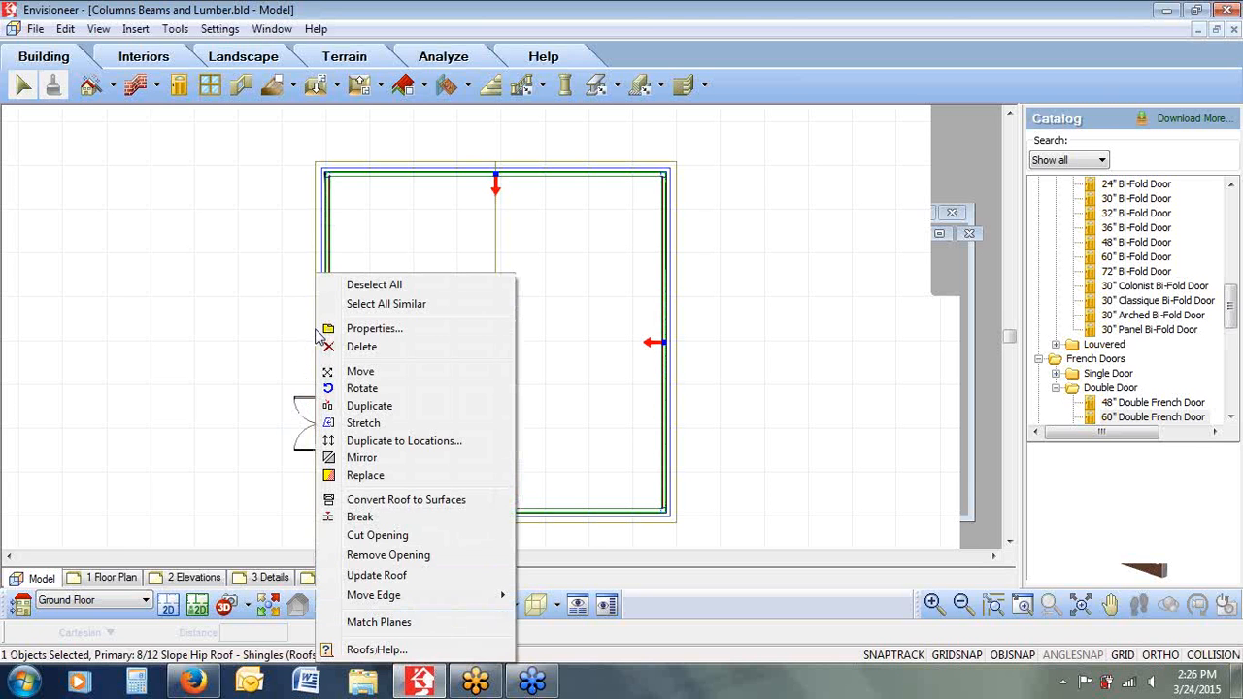
left_click(364, 330)
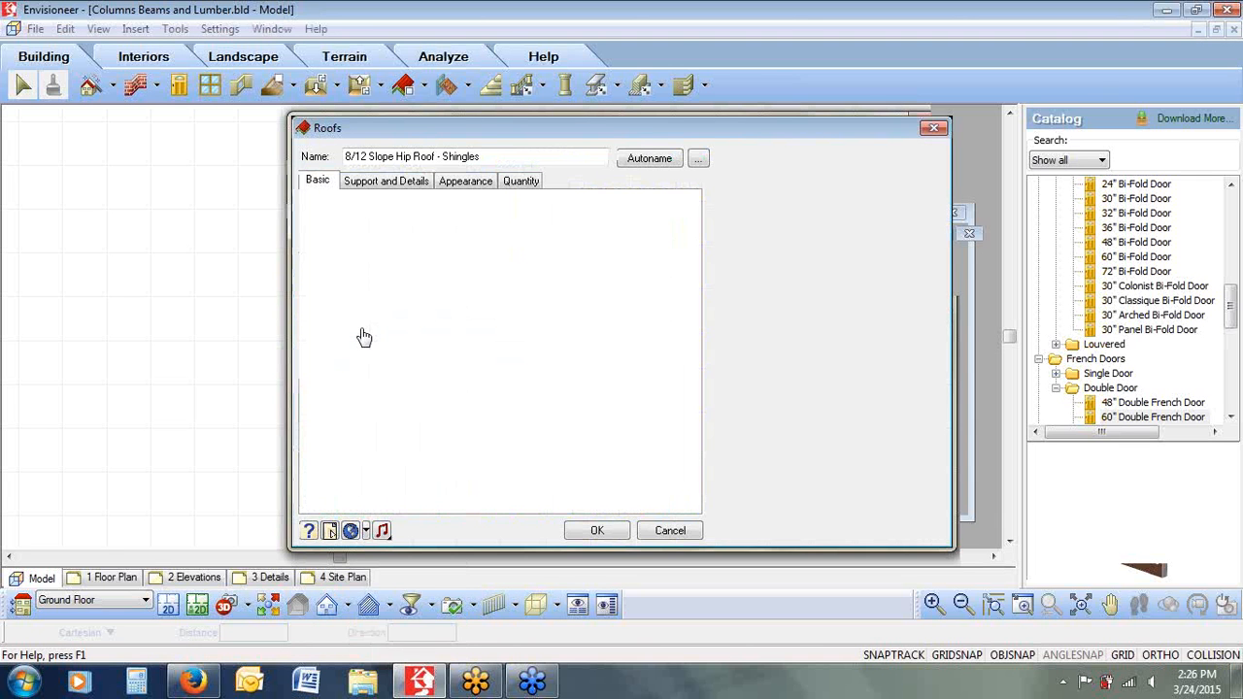
left_click(398, 183)
left_click(327, 184)
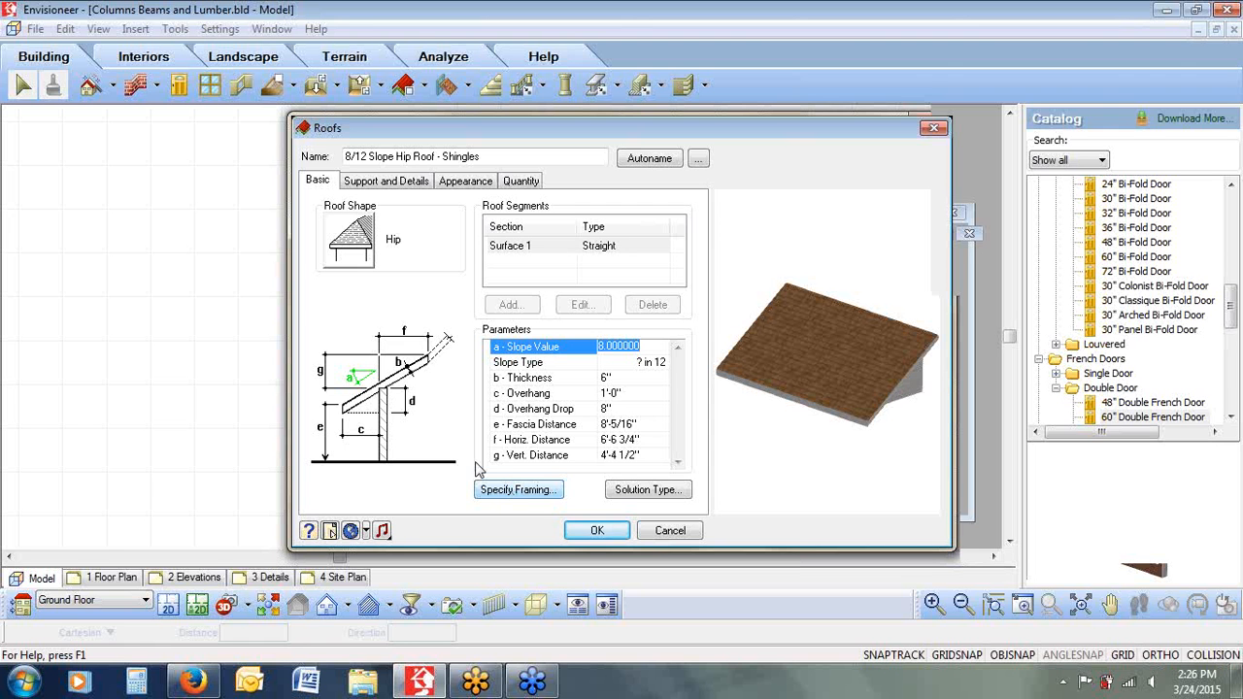
left_click(497, 491)
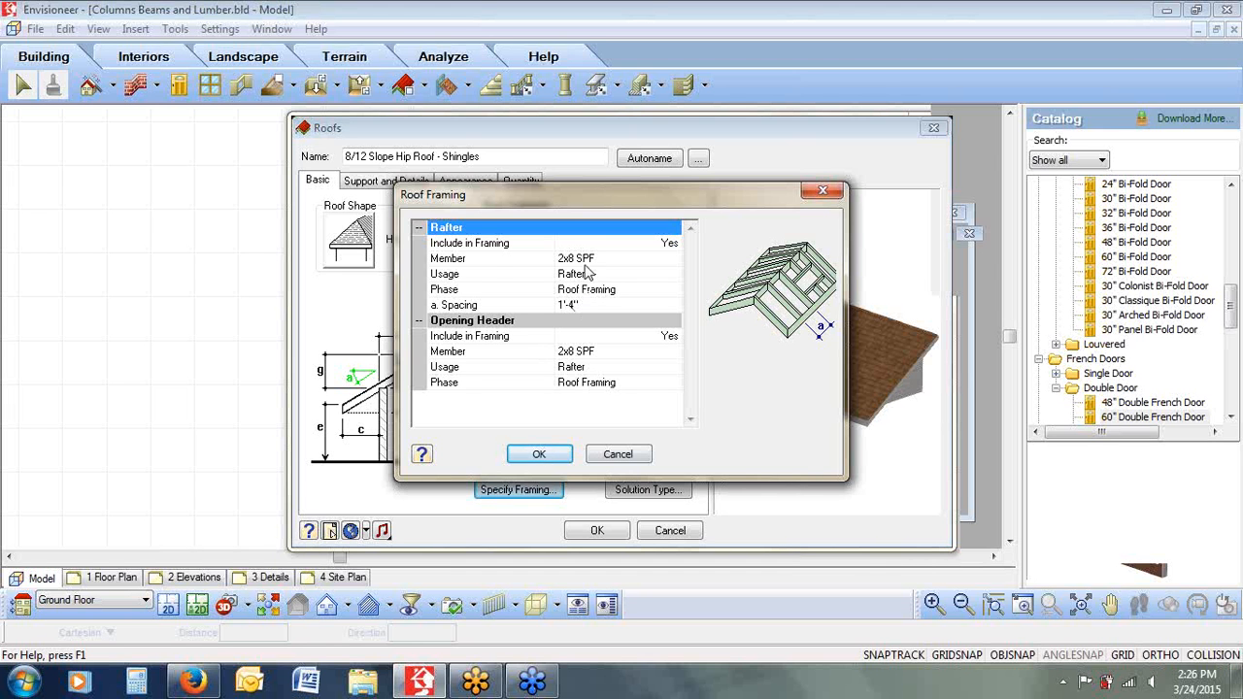
Examine the dimensional lumber available for the roof's rafter member and close the catalog without choosing one
left_click(491, 261)
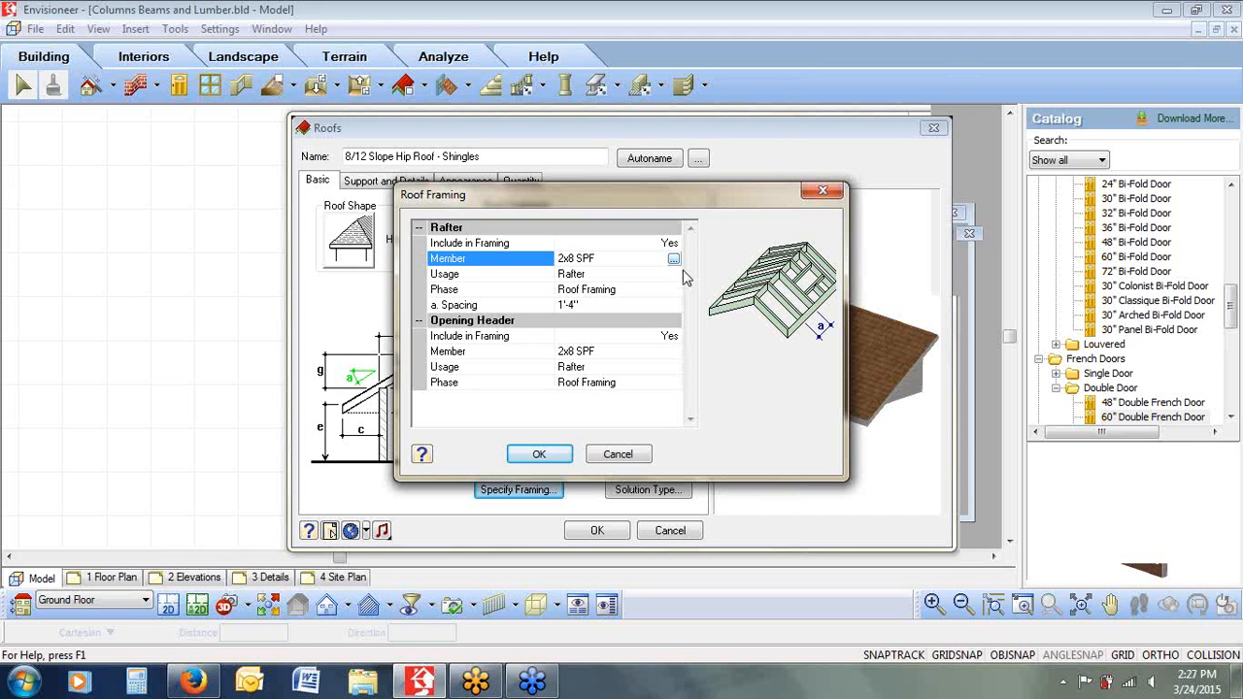
left_click(983, 233)
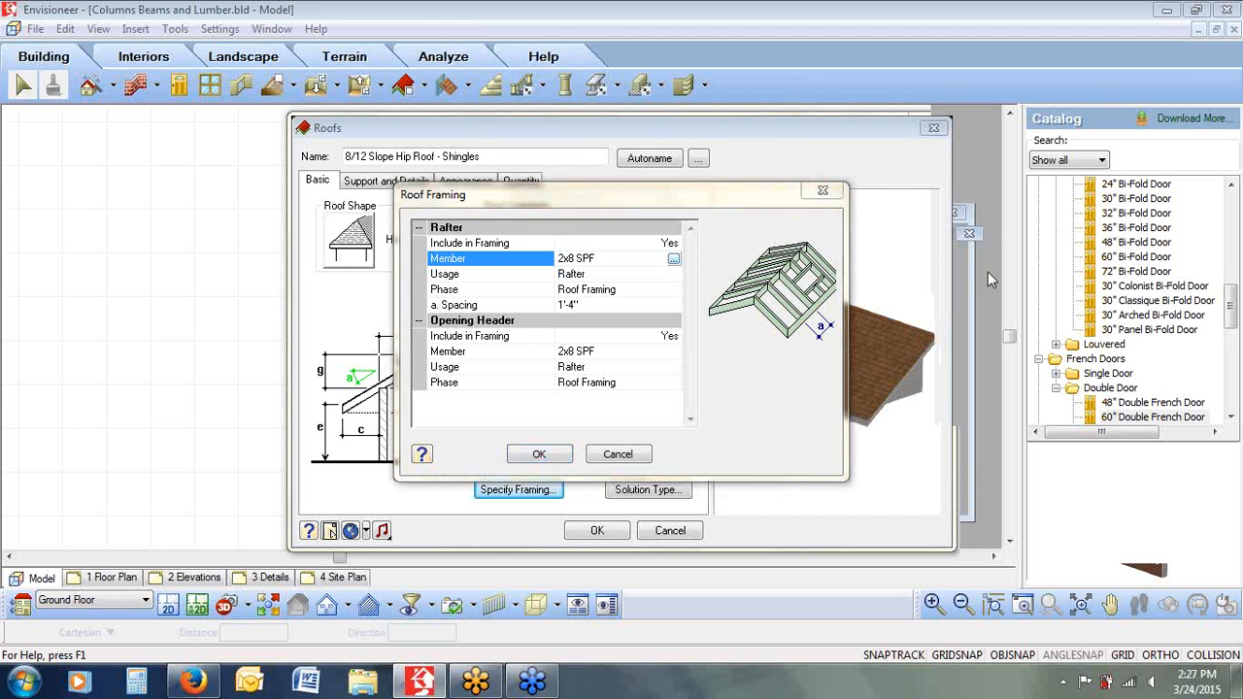
left_click(987, 271)
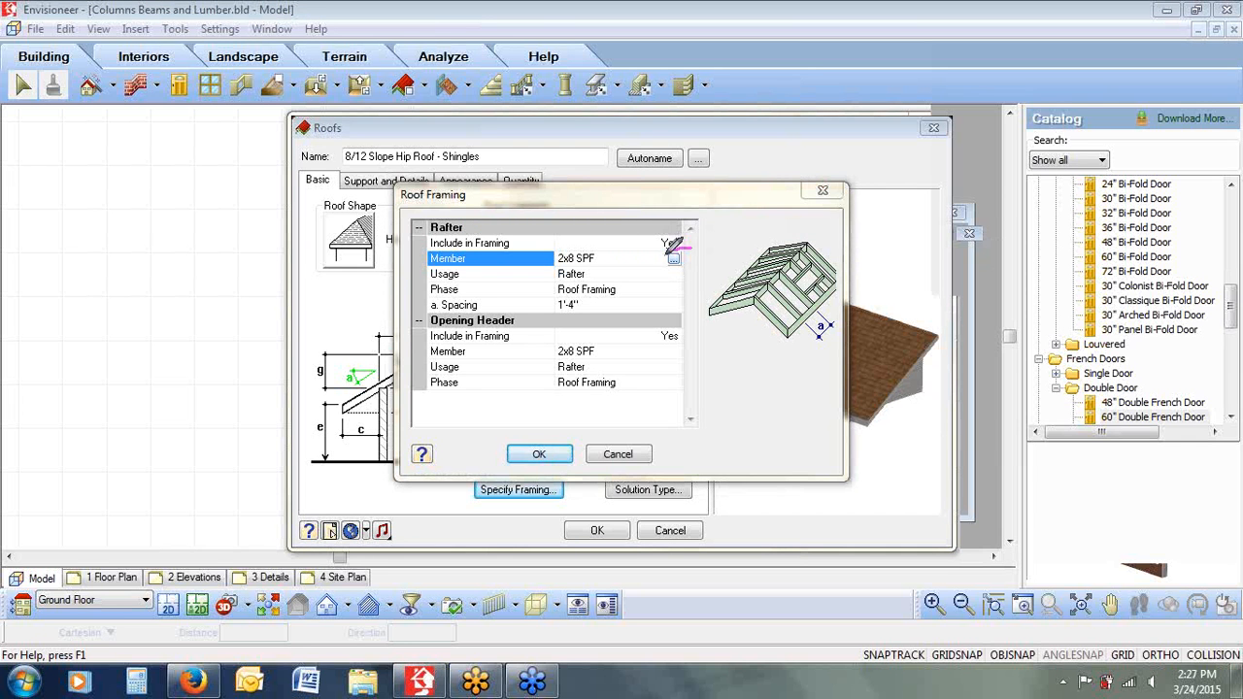
mouse_move(669, 250)
left_mouse_down()
mouse_move(680, 274)
mouse_move(690, 239)
mouse_move(646, 233)
mouse_move(597, 254)
mouse_move(621, 260)
left_mouse_up()
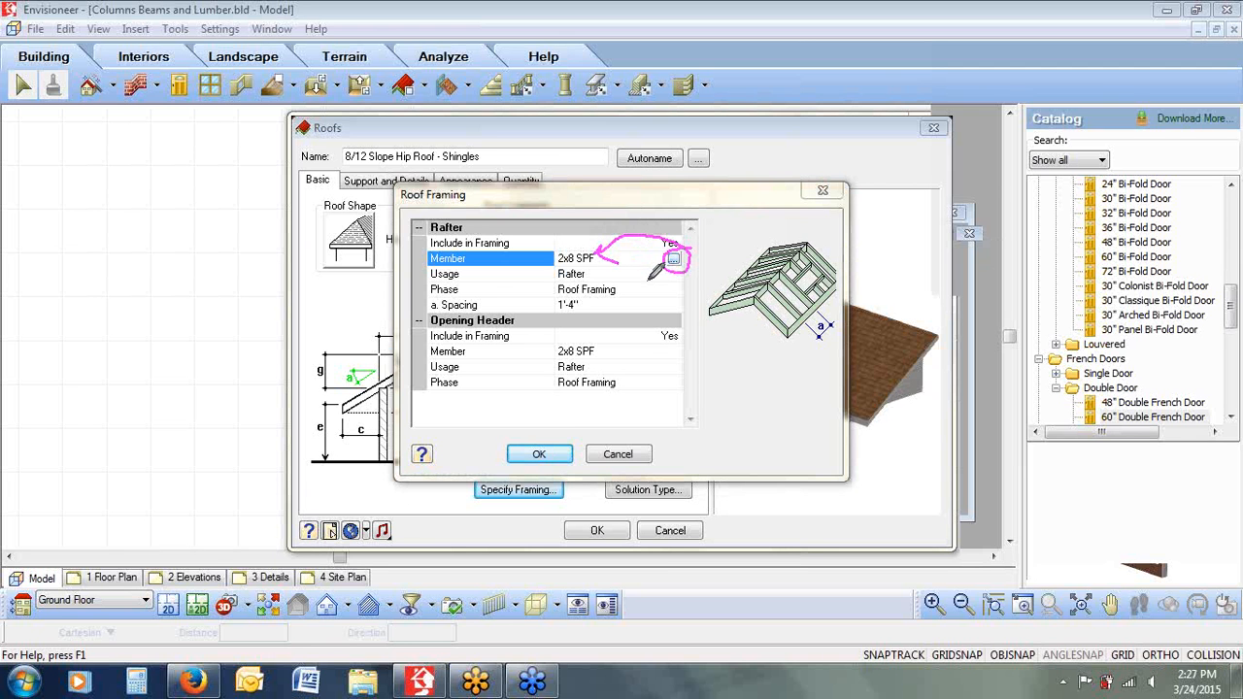
key("Escape")
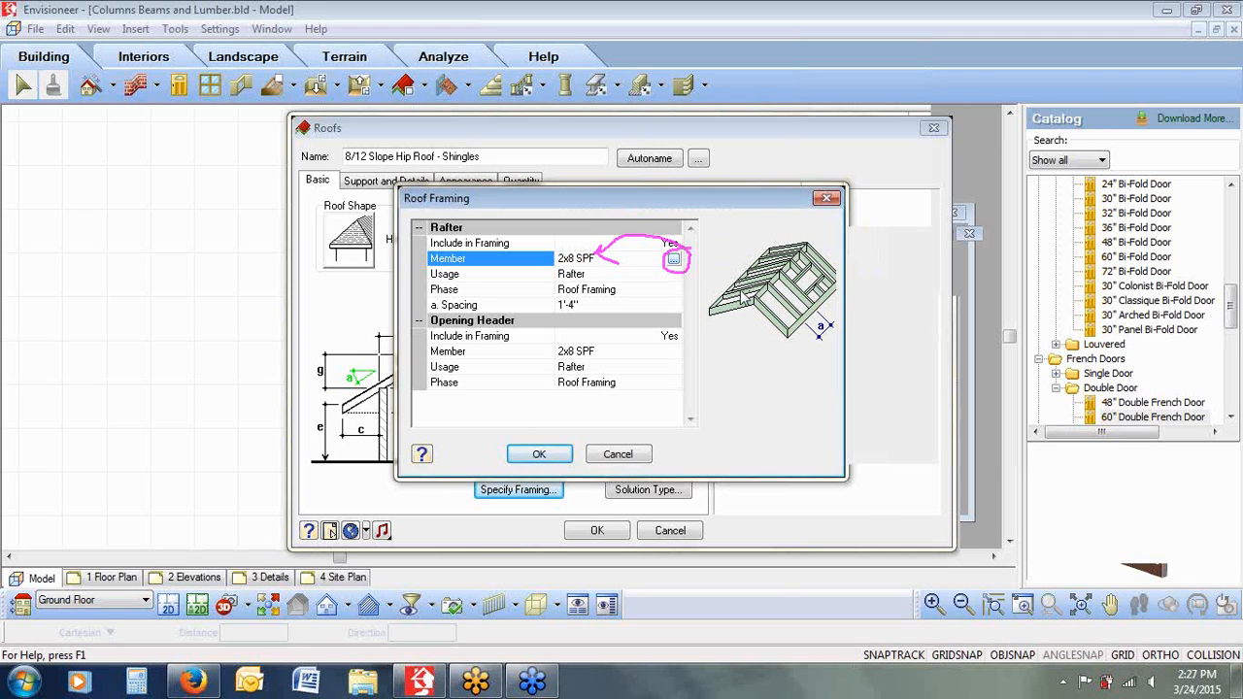
left_click(674, 260)
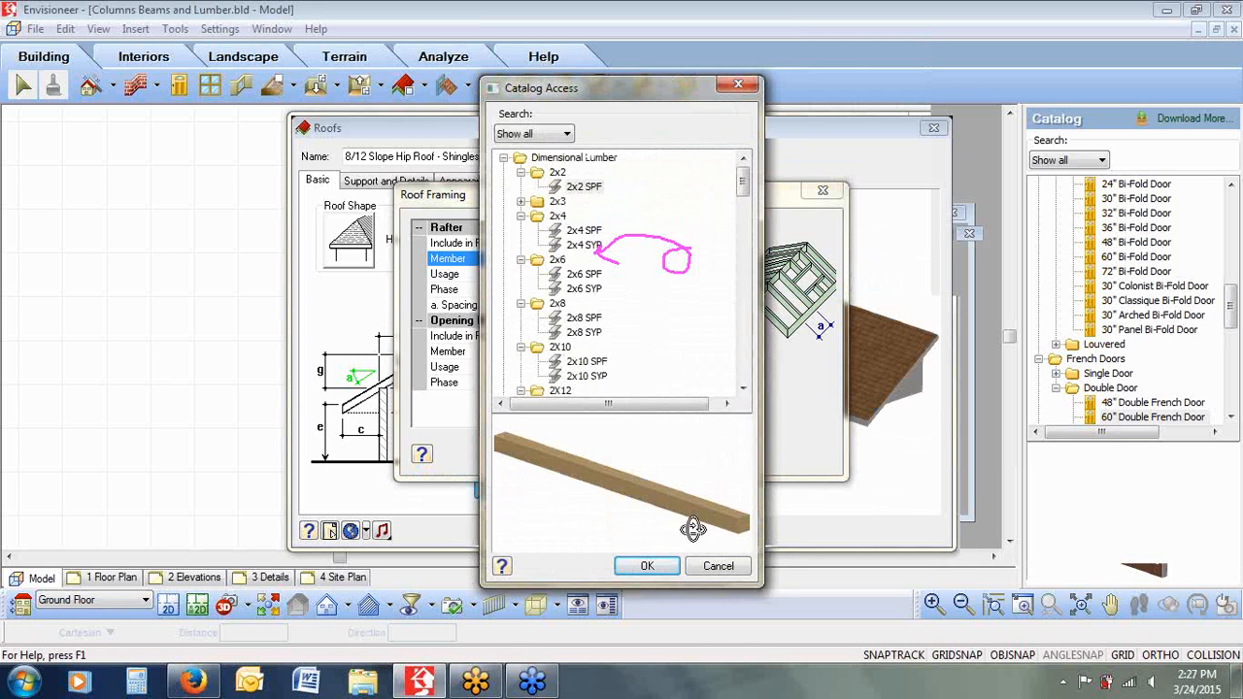
left_click(734, 575)
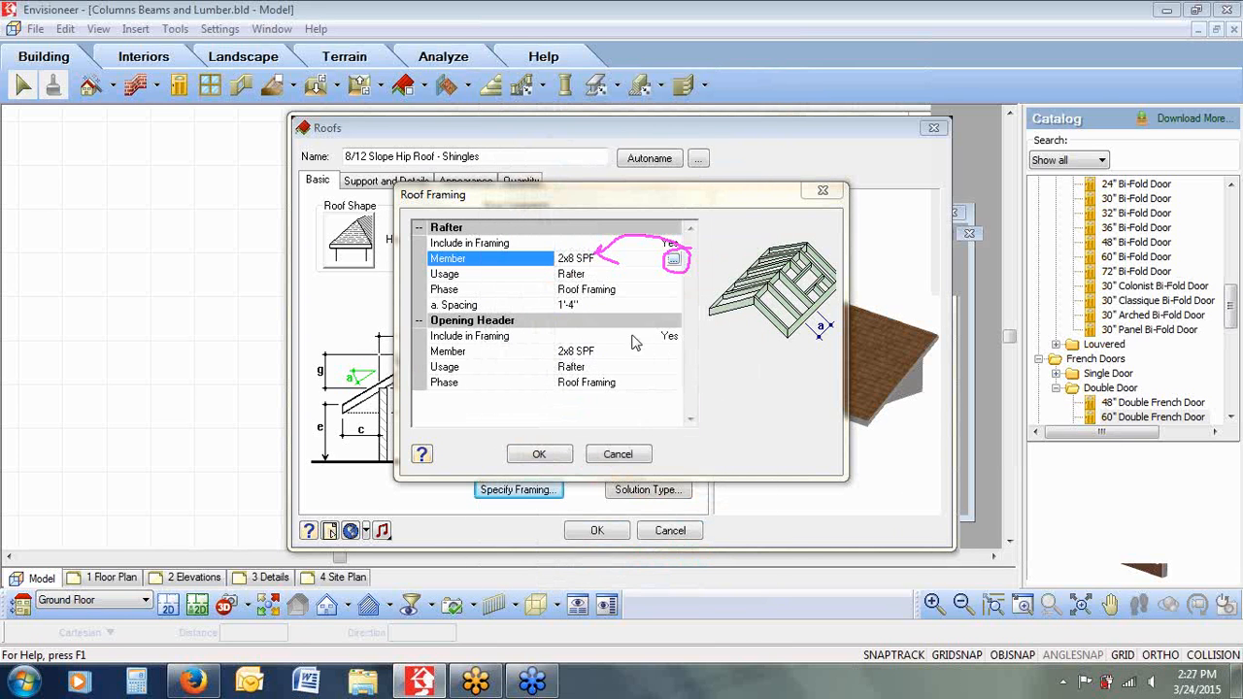
Review the rafter spacing, opening header member and framing inclusion options, then cancel the roof edits and deselect the roof
left_click(577, 307)
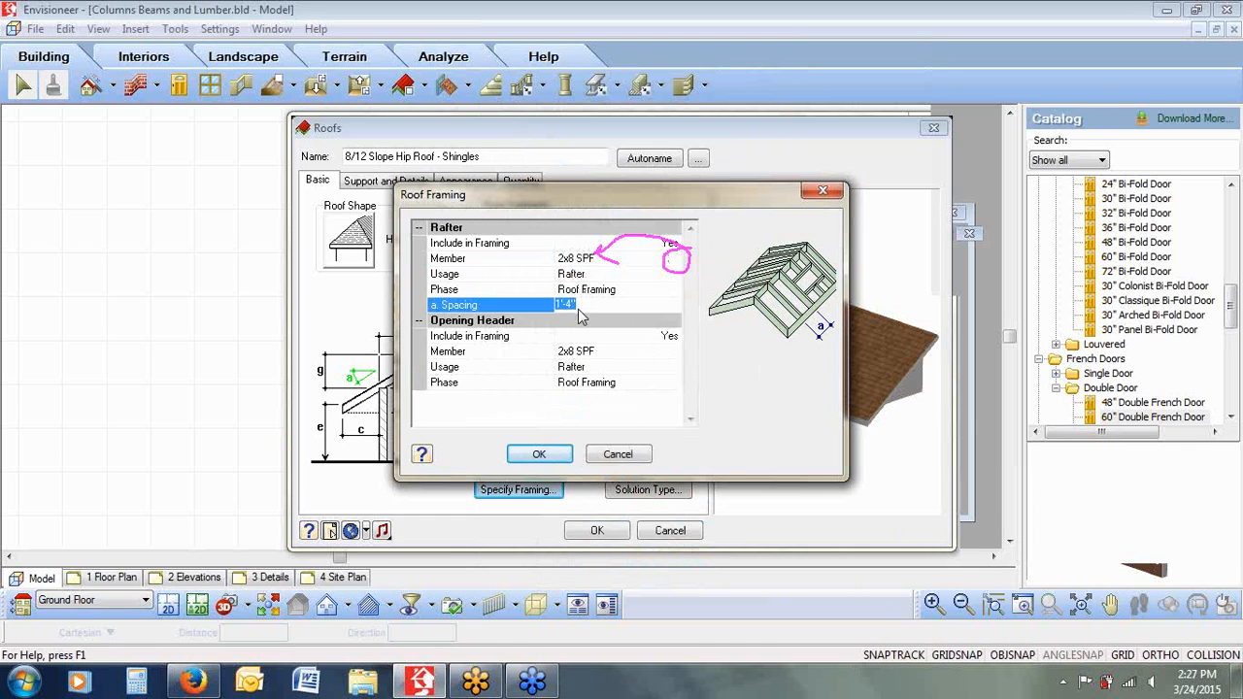
left_click(598, 354)
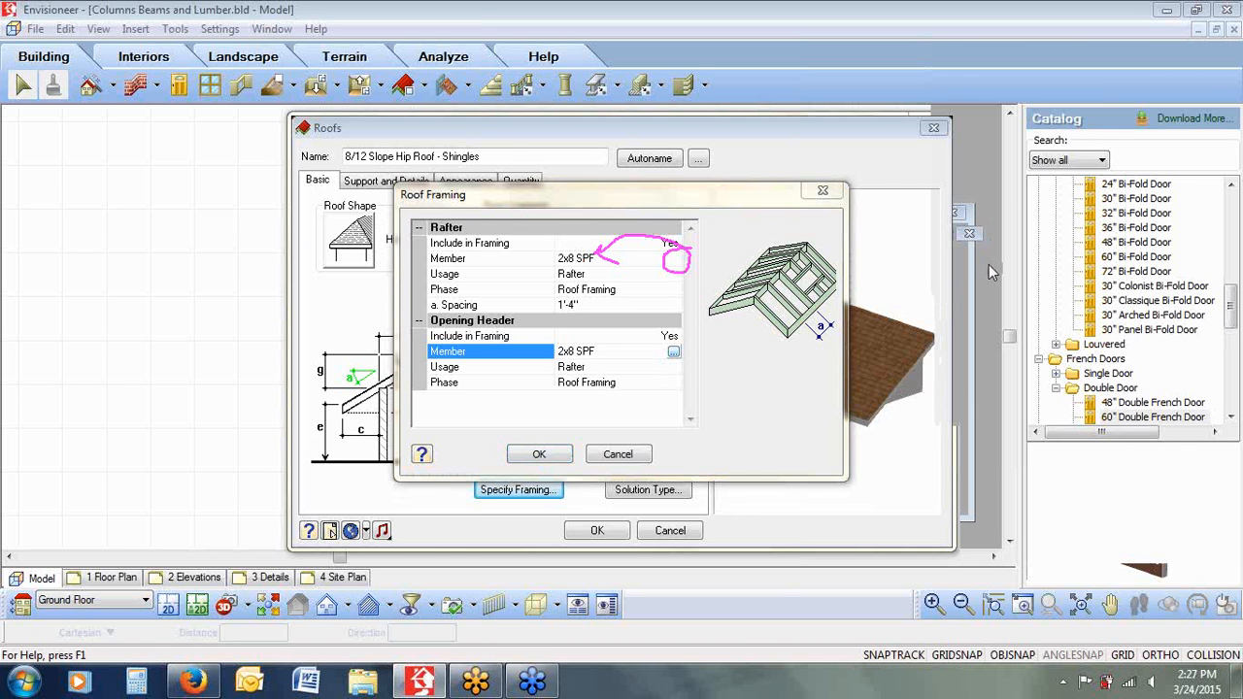
left_click(674, 244)
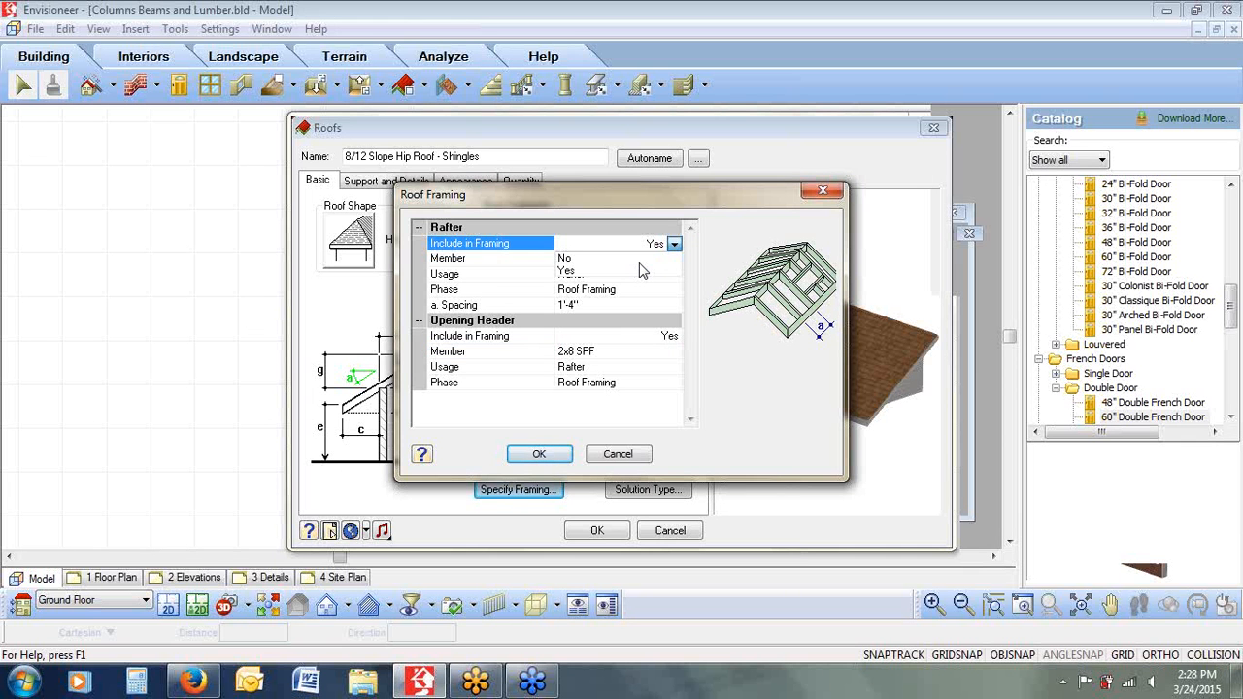
left_click(609, 319)
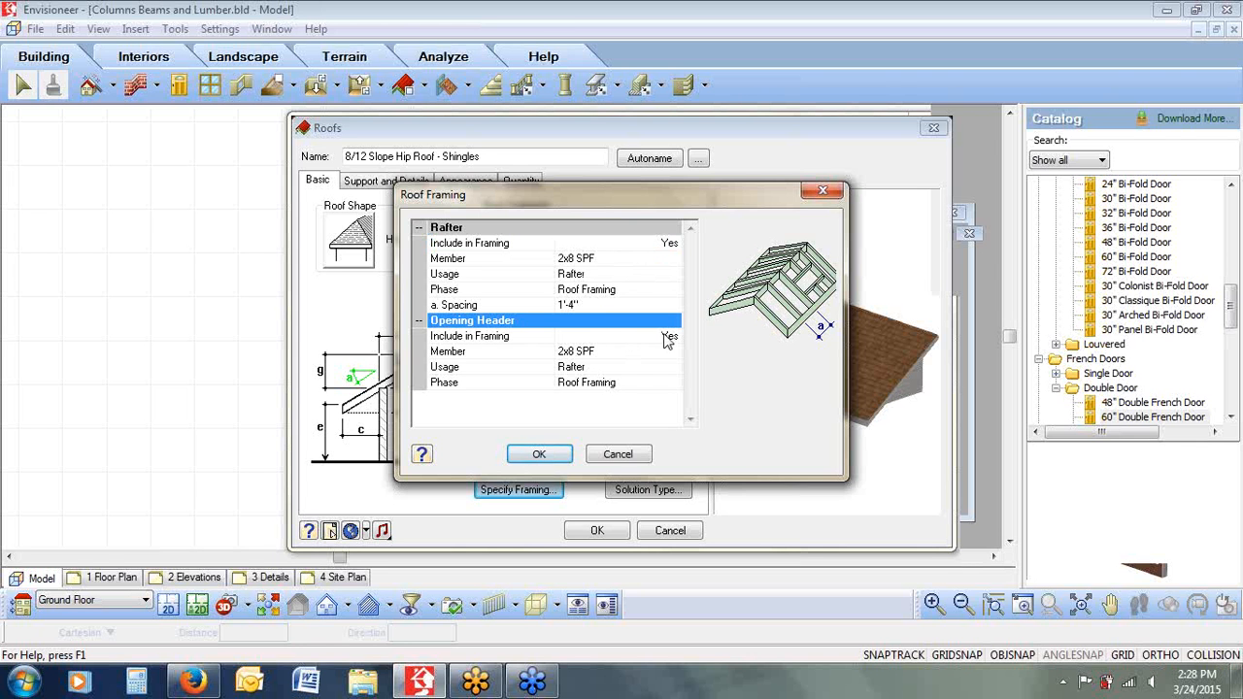
left_click(668, 337)
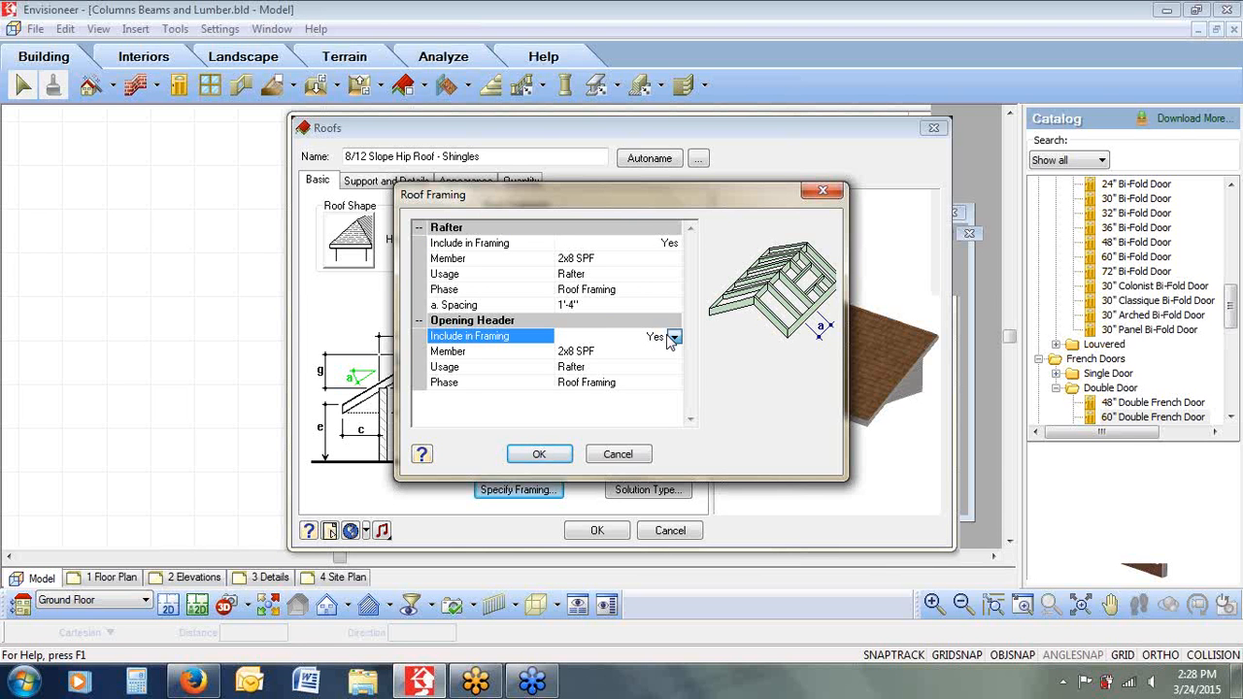
left_click(612, 456)
left_click(670, 532)
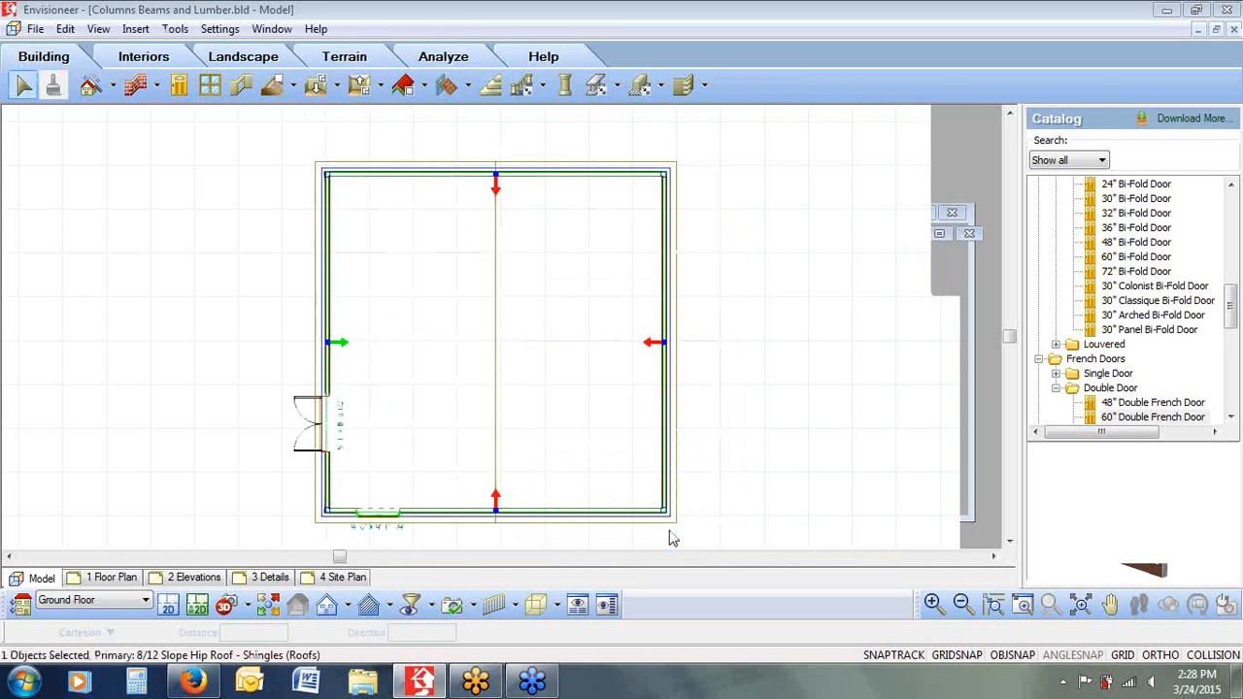
left_click(739, 355)
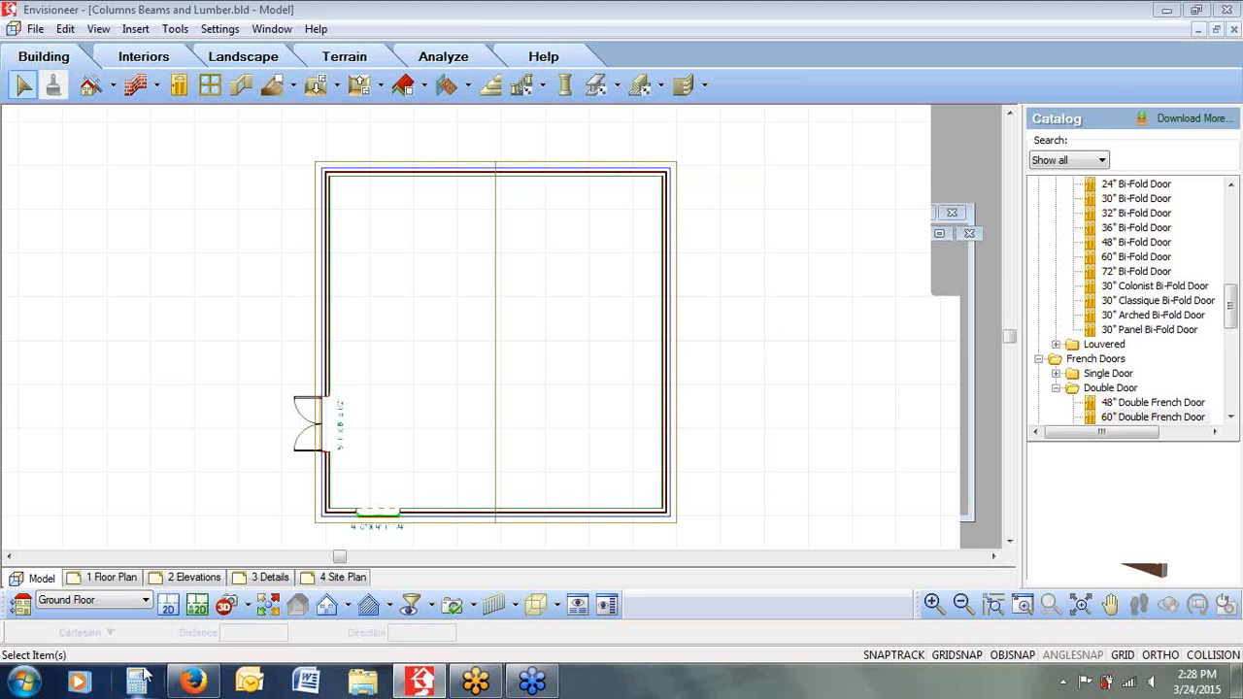
Delete the hardwood floor from a new camera view placed inside the building, and return to the 2D plan view
left_click(328, 361)
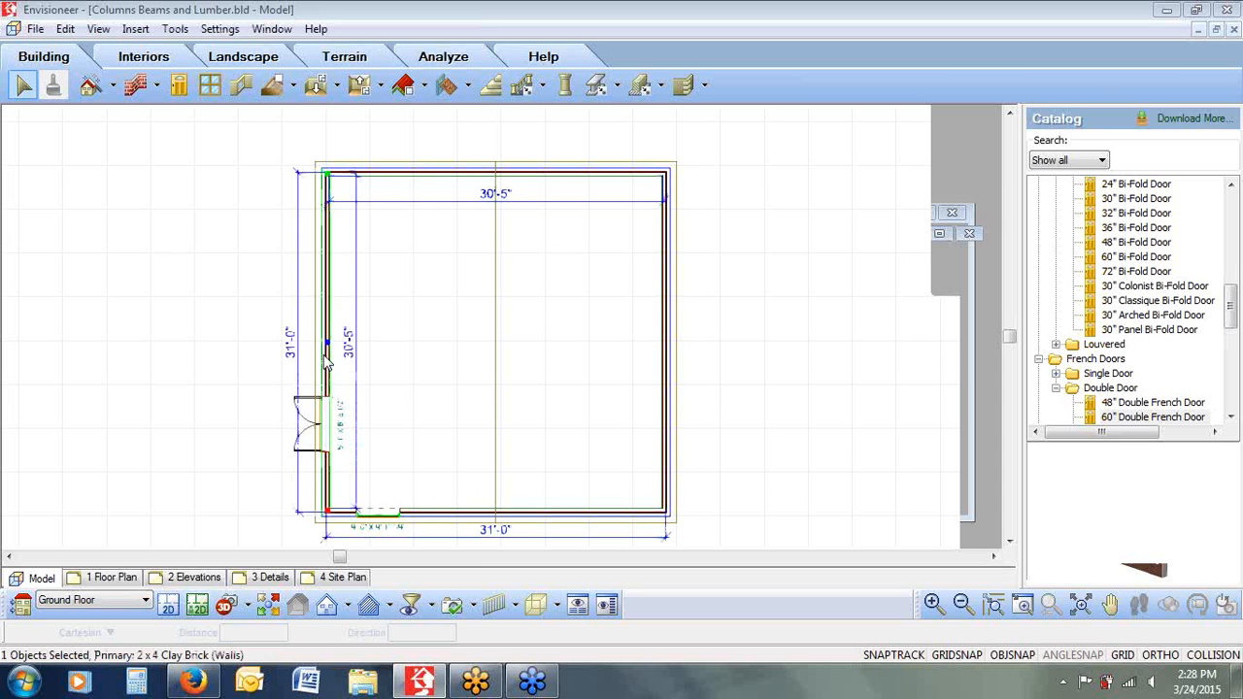
left_click(238, 605)
left_click(241, 602)
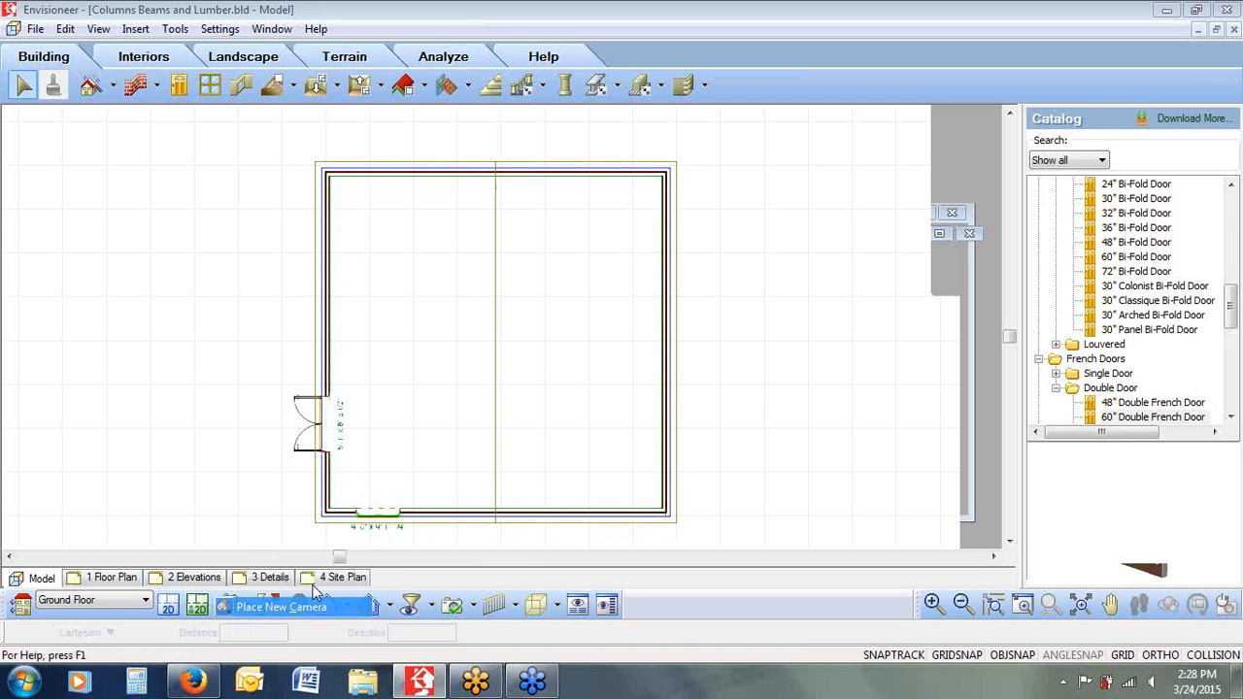
left_click(619, 473)
left_click(515, 353)
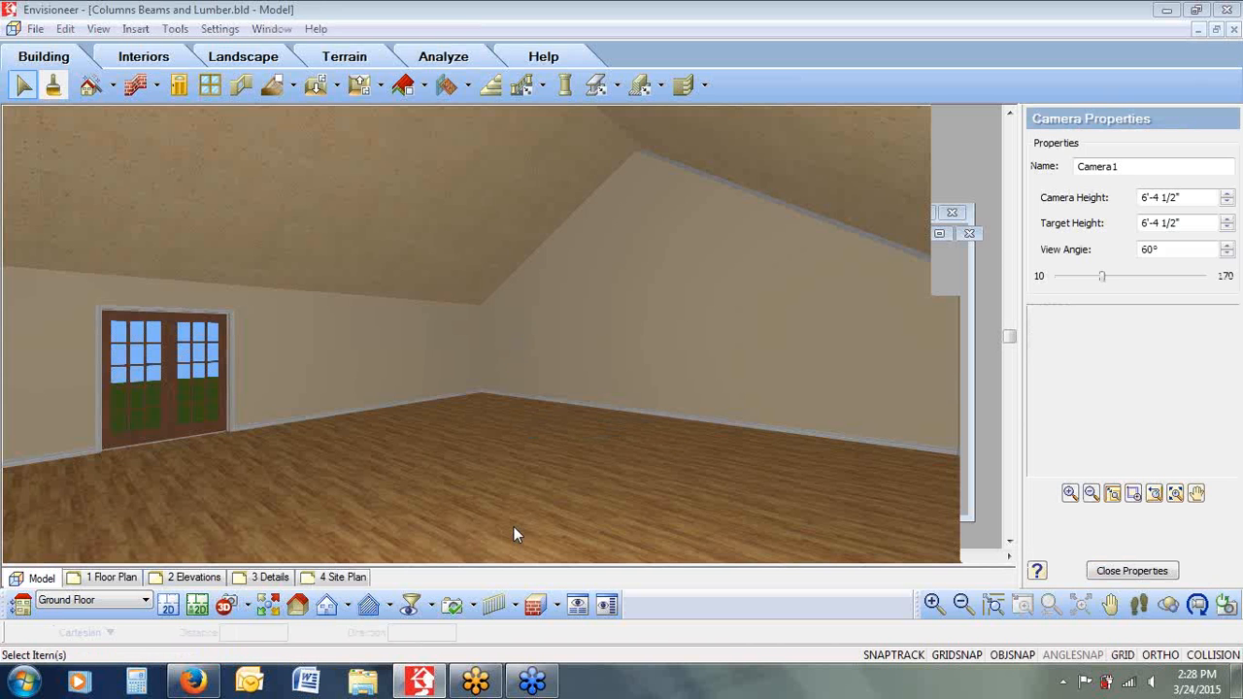
left_click(515, 530)
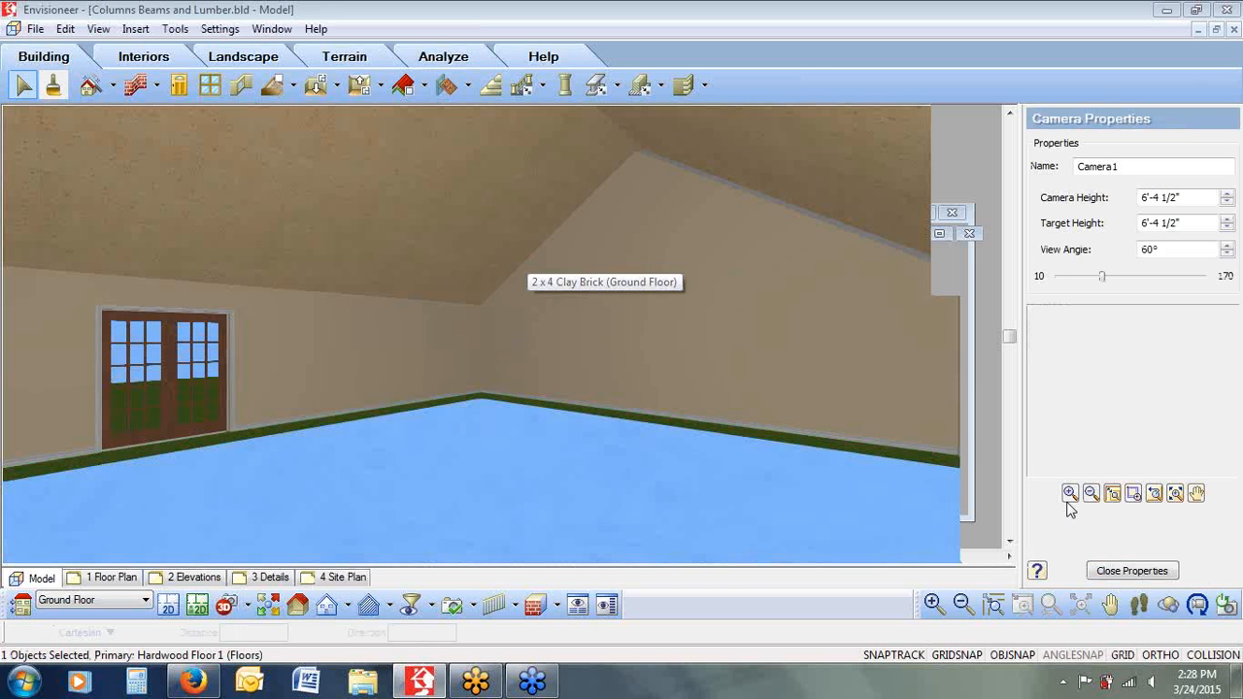
left_click(168, 604)
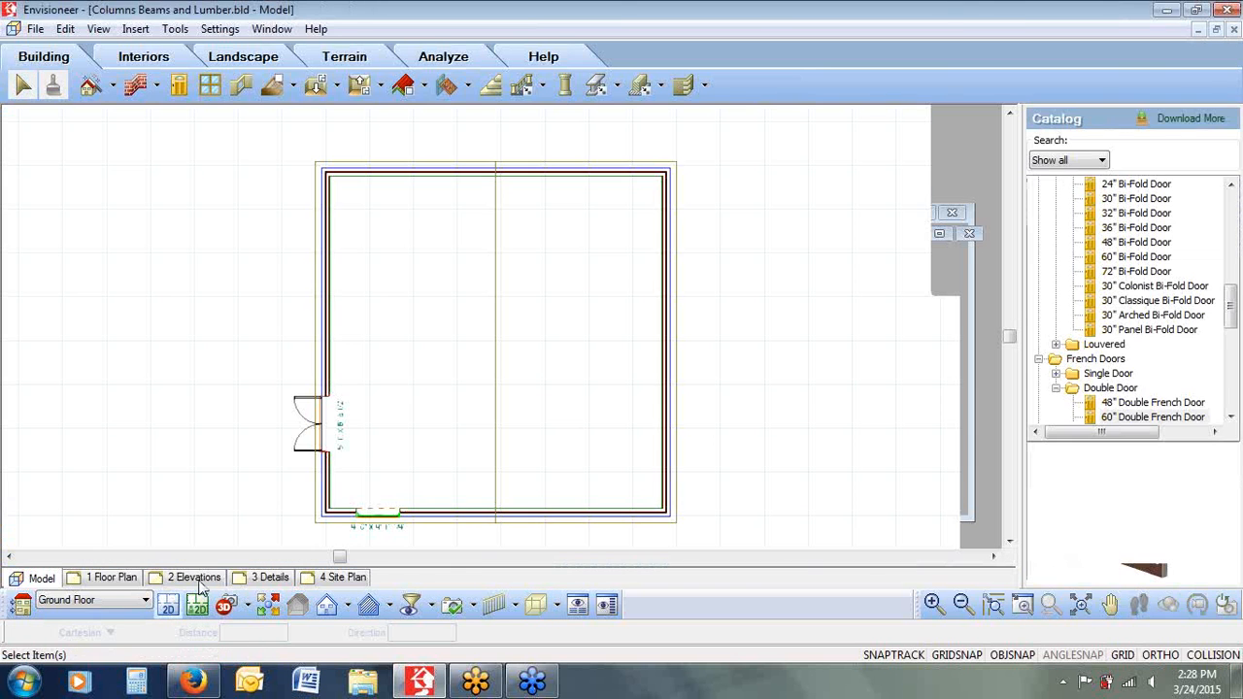
Start a structural floor by perimeter and bring up the element options for the first 2x10 Floor System w/ 3/4" OSB in the catalog
left_click(294, 88)
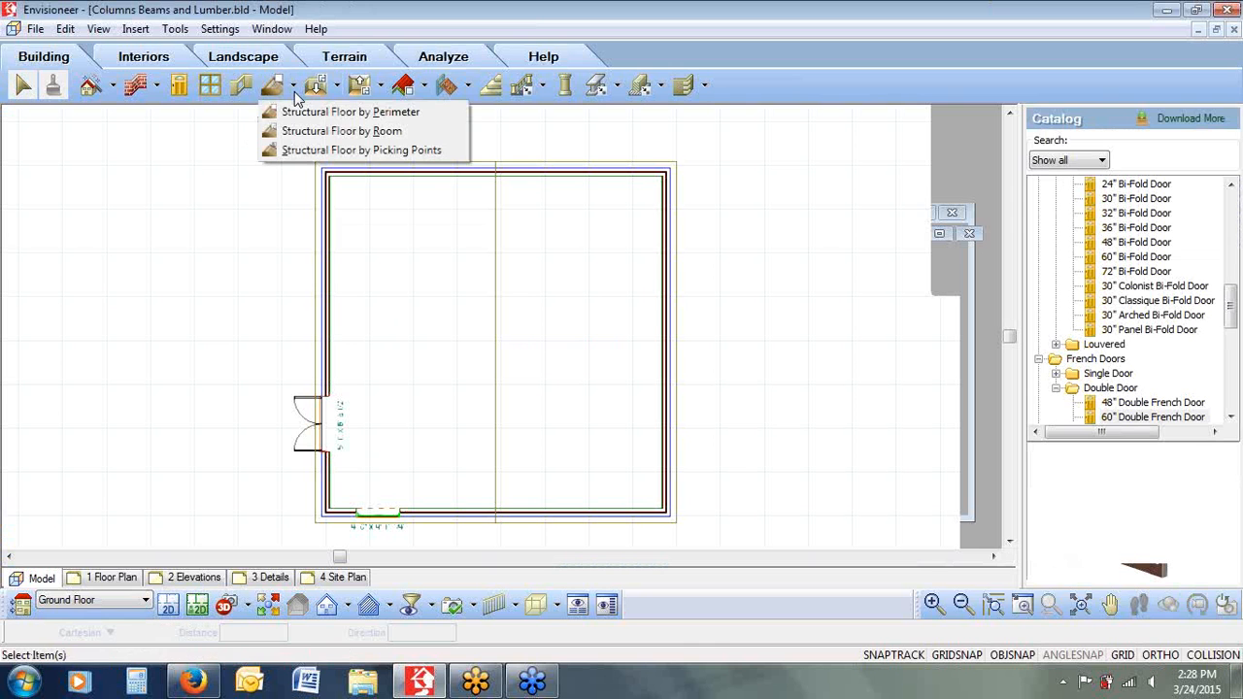
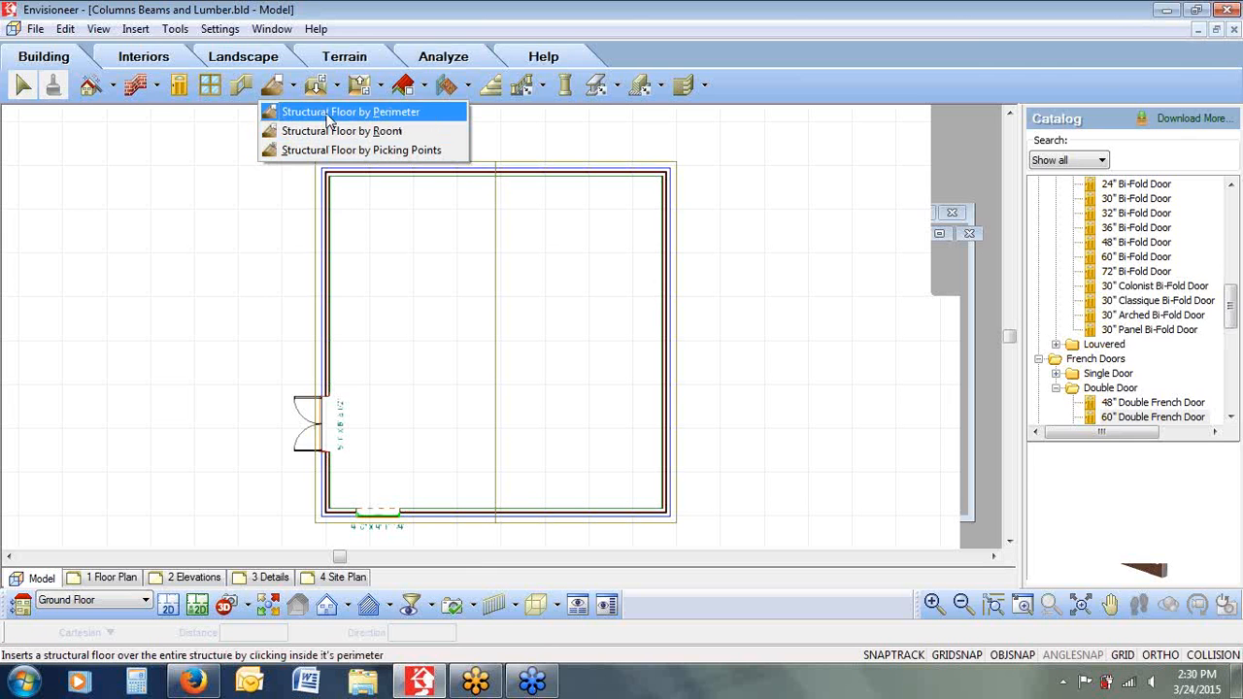
left_click(327, 115)
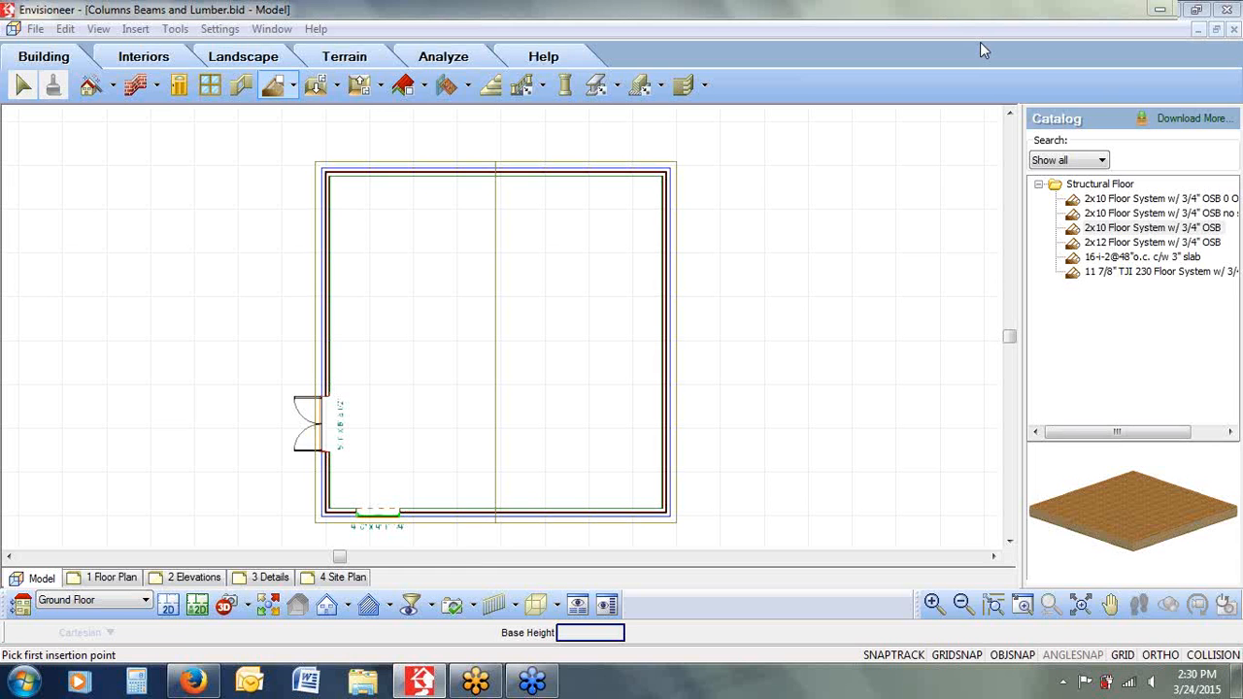
left_click(1156, 199)
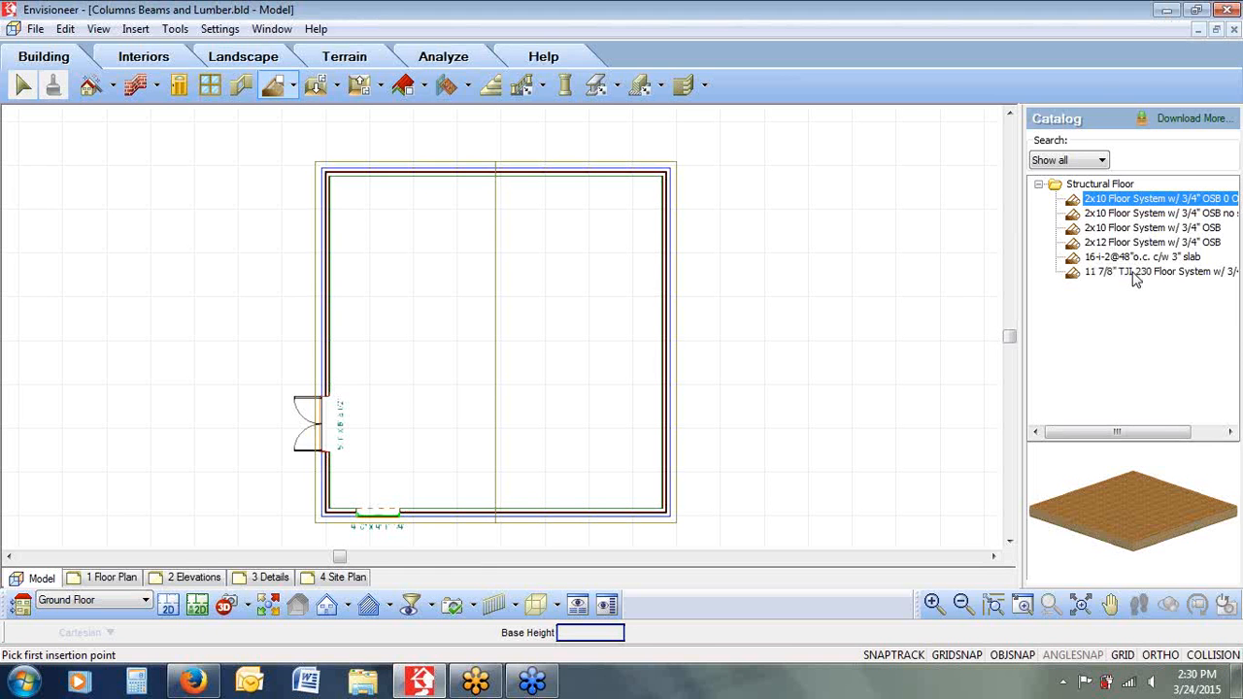
right_click(1090, 201)
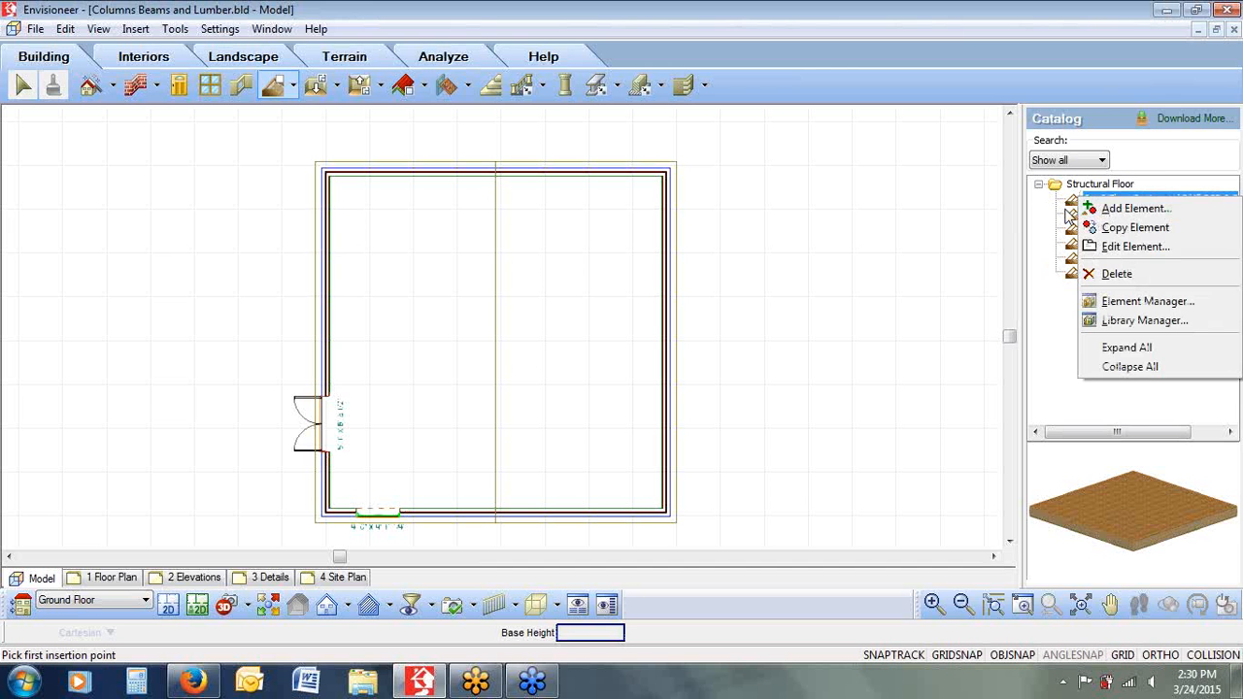
Open the "2x10 Floor System w/ 3/4" OSB 0 Orientation" catalog element for editing and examine its general properties, including Joist Direction
left_click(1122, 247)
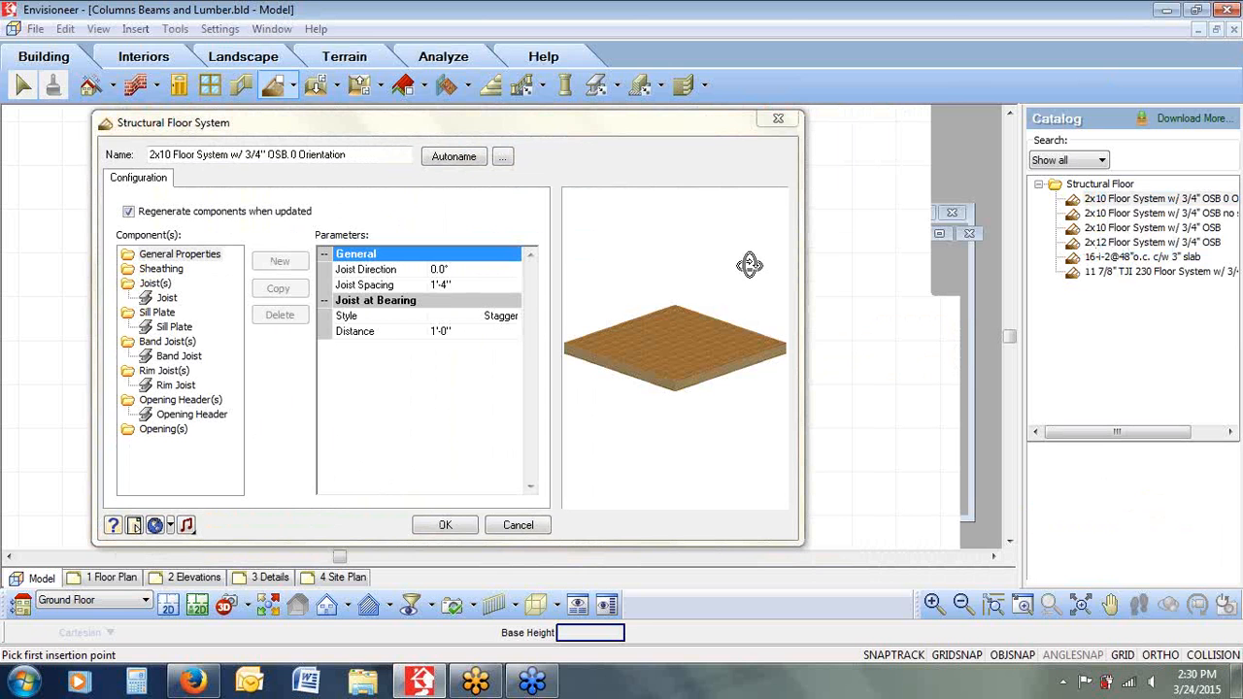
left_click(142, 256)
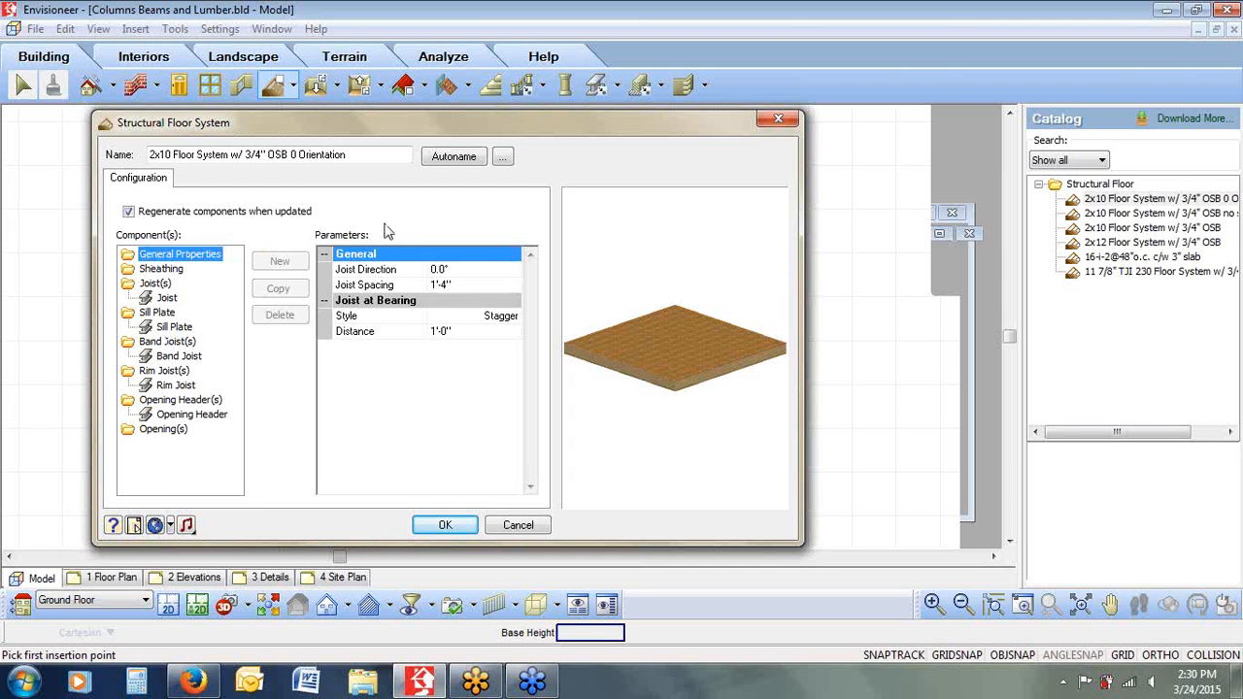
mouse_move(657, 328)
left_mouse_down()
mouse_move(664, 291)
mouse_move(666, 408)
mouse_move(665, 344)
left_mouse_up()
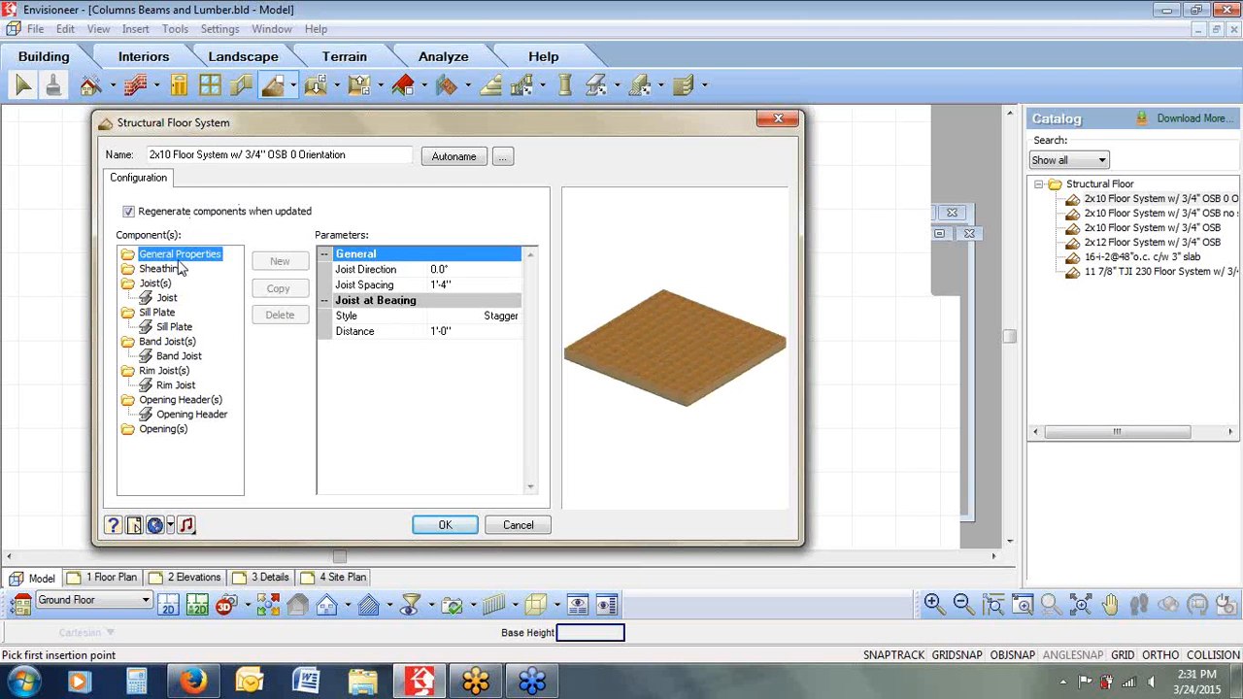
left_click(468, 272)
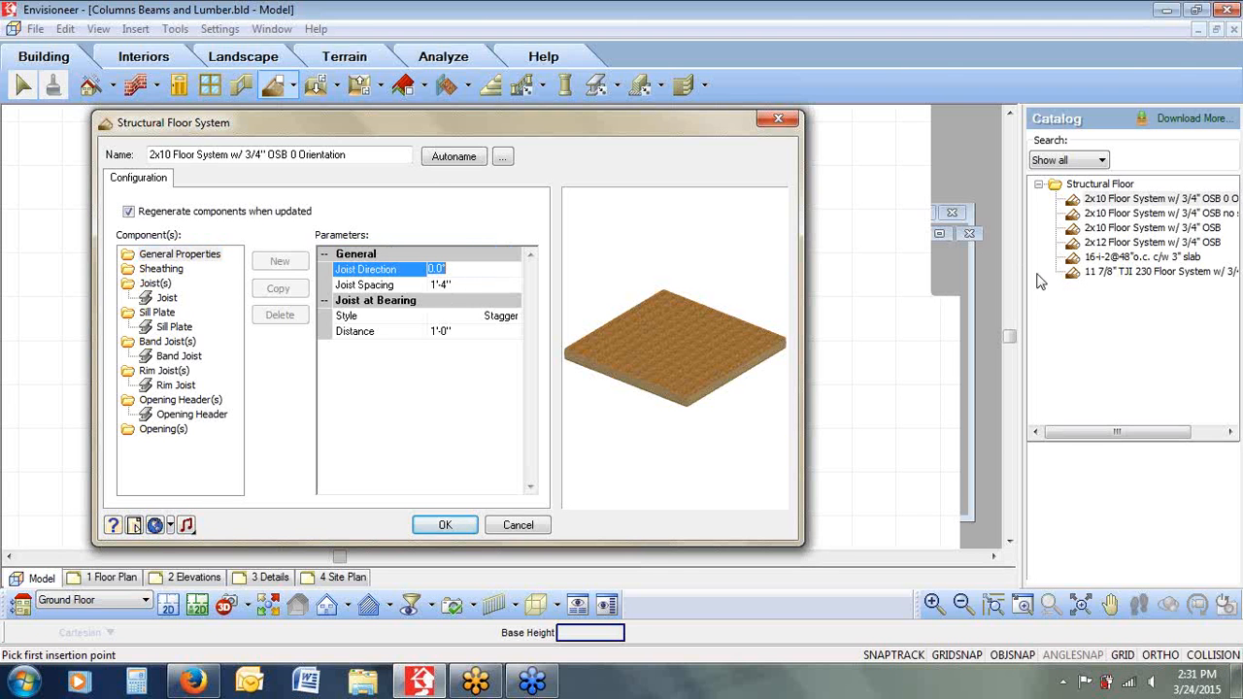
left_click(979, 234)
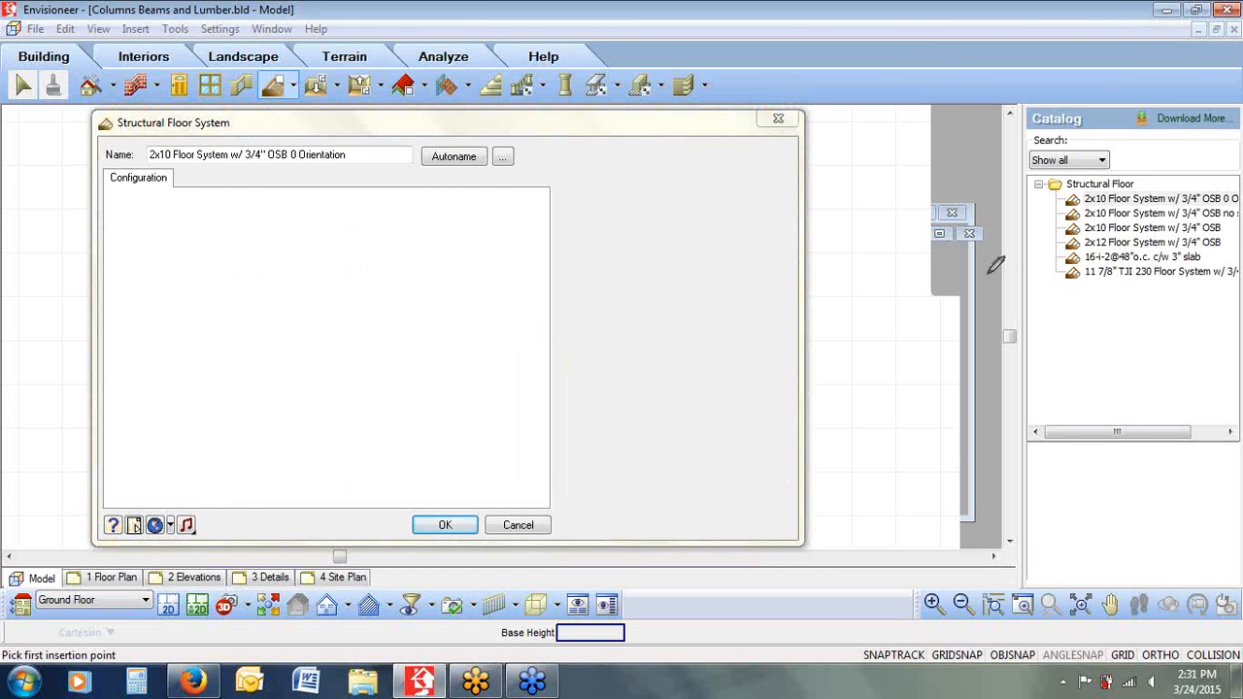
left_click(589, 242)
left_click_drag(859, 245, 835, 264)
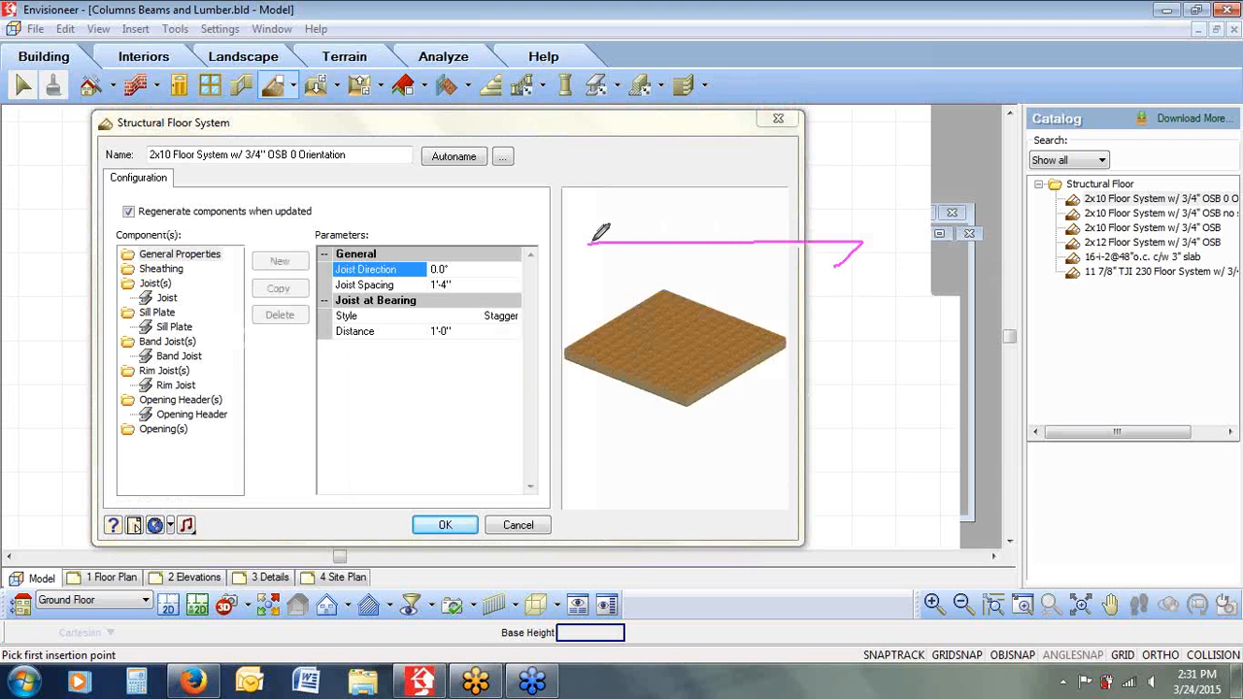
left_click_drag(591, 244, 639, 231)
left_click_drag(753, 214, 757, 216)
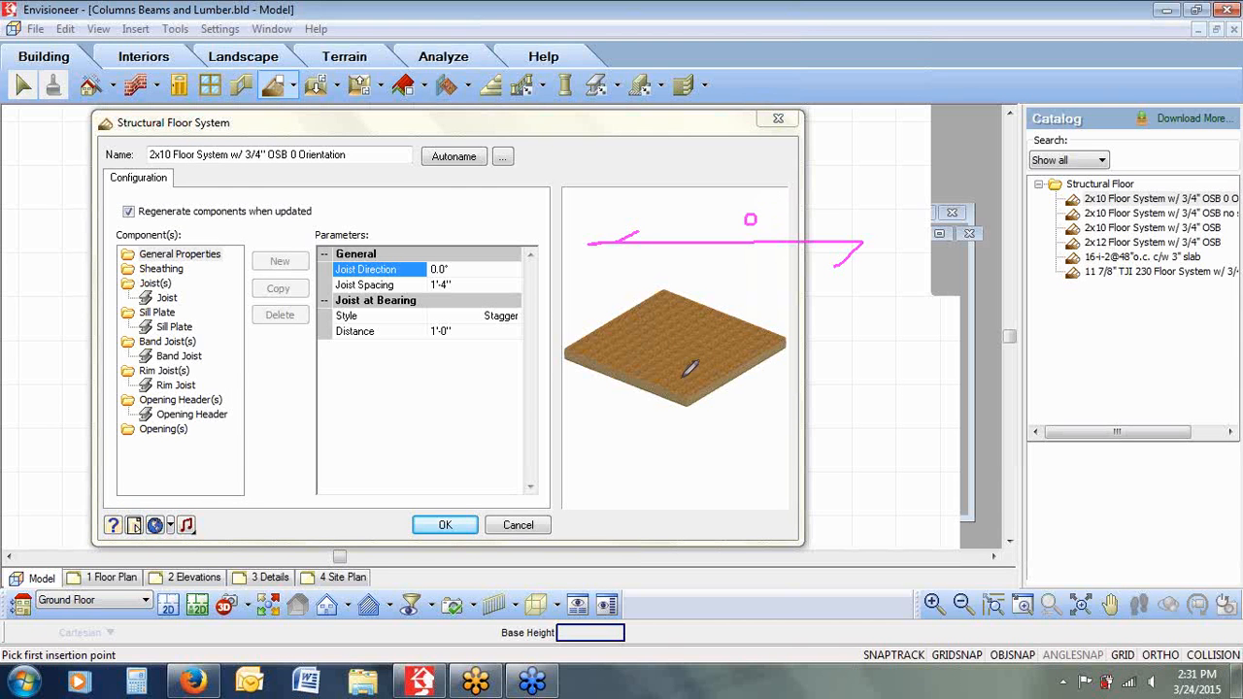
mouse_move(743, 297)
left_mouse_down()
mouse_move(760, 278)
mouse_move(761, 483)
mouse_move(772, 457)
left_mouse_up()
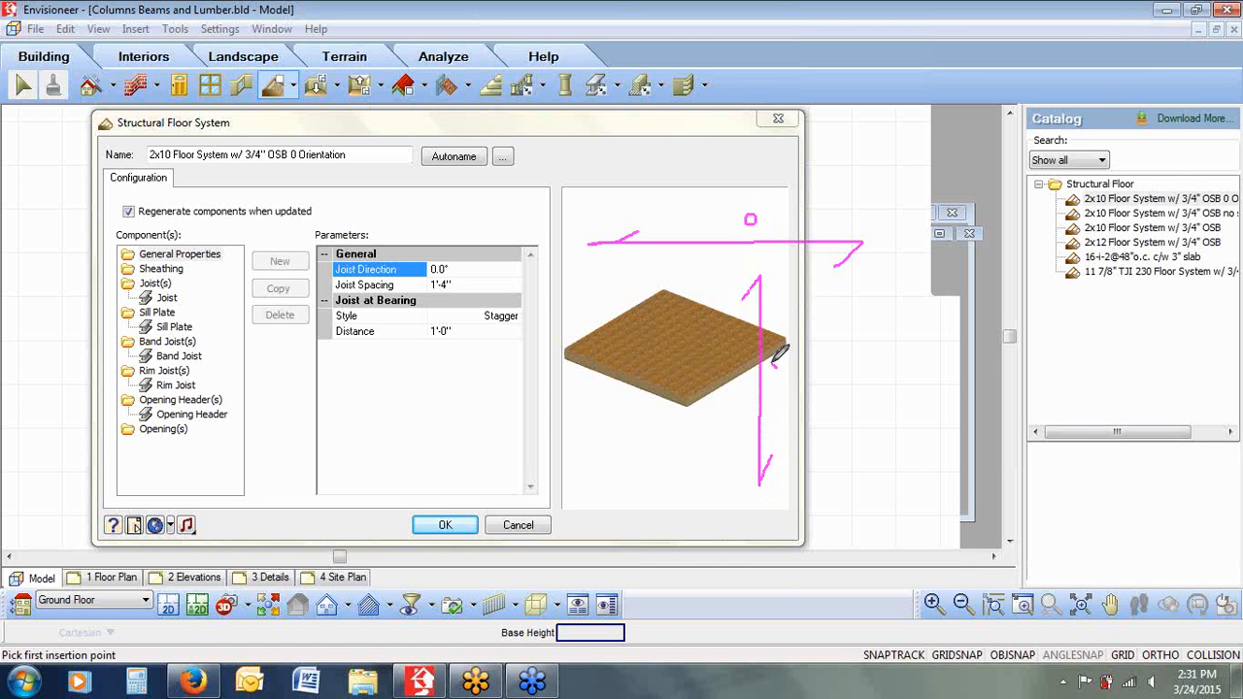
mouse_move(776, 364)
left_mouse_down()
mouse_move(774, 384)
mouse_move(788, 369)
left_mouse_up()
left_click_drag(464, 258, 462, 254)
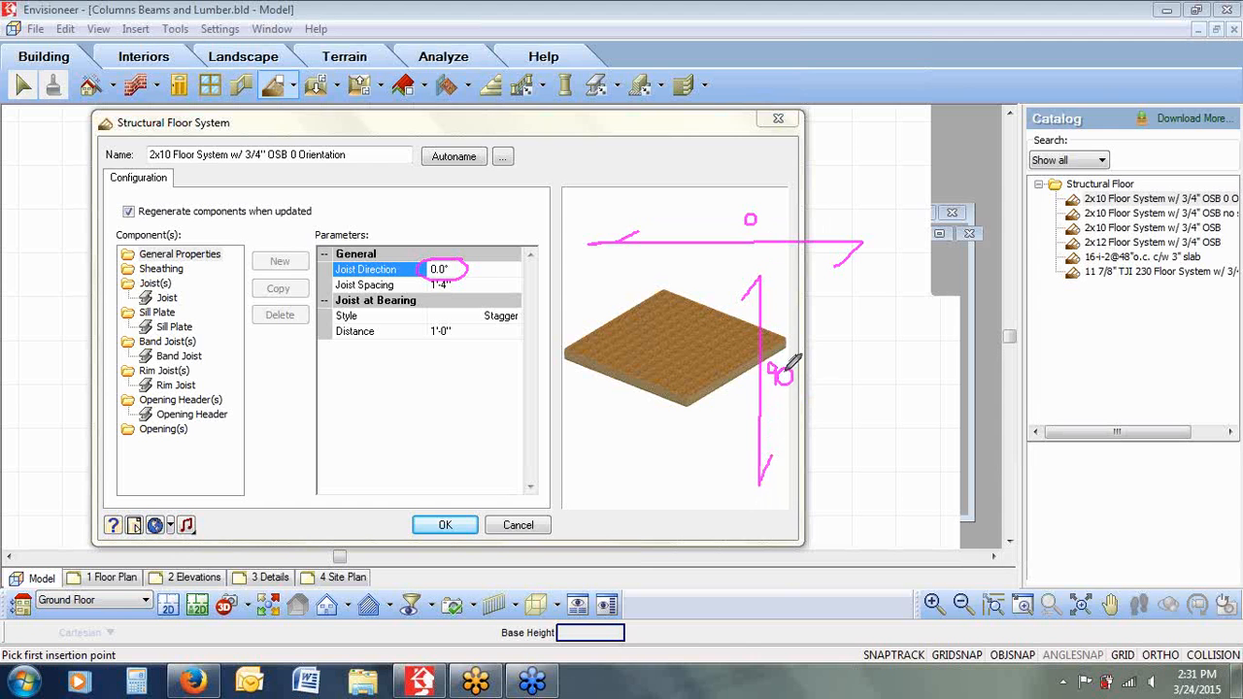
key("Escape")
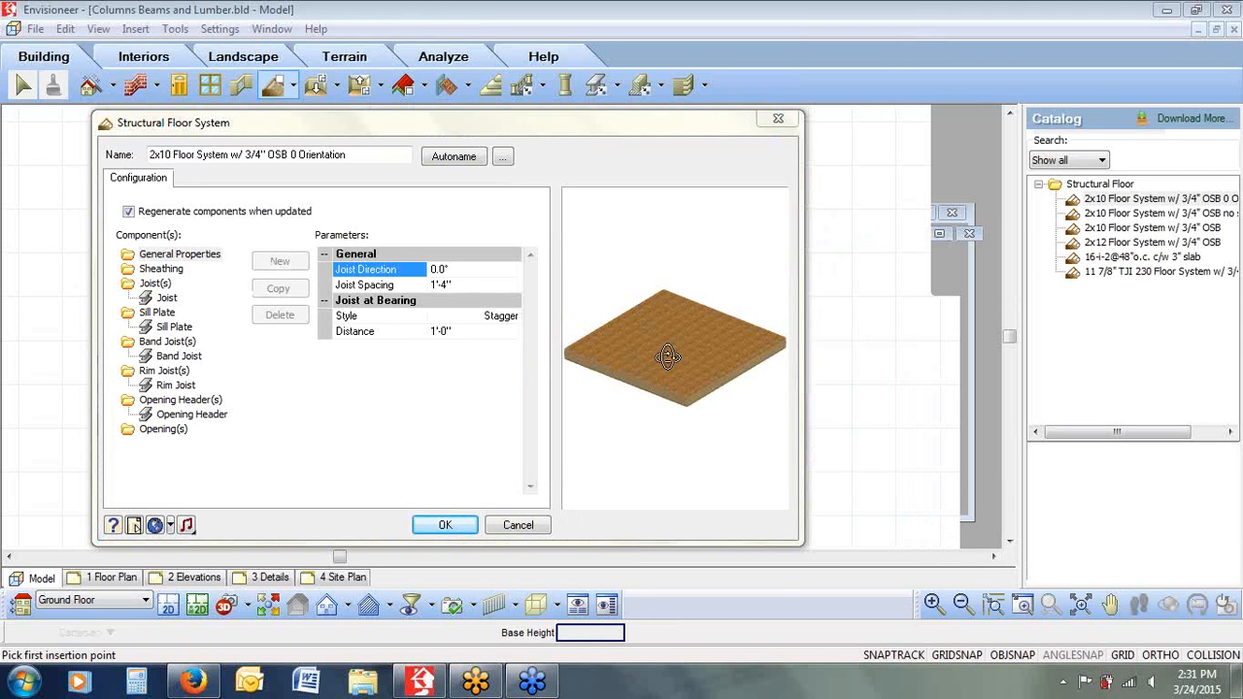
Examine the floor system's Joist Spacing and Joist at Bearing parameters
left_click(468, 286)
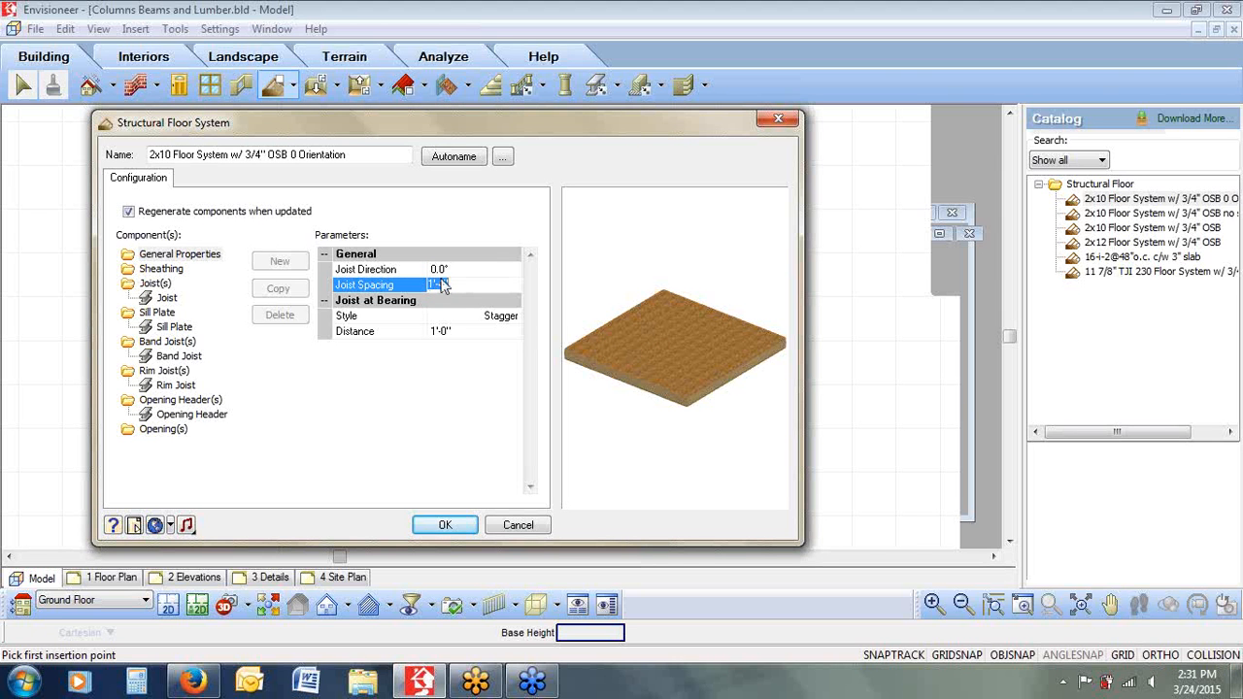
left_click(417, 303)
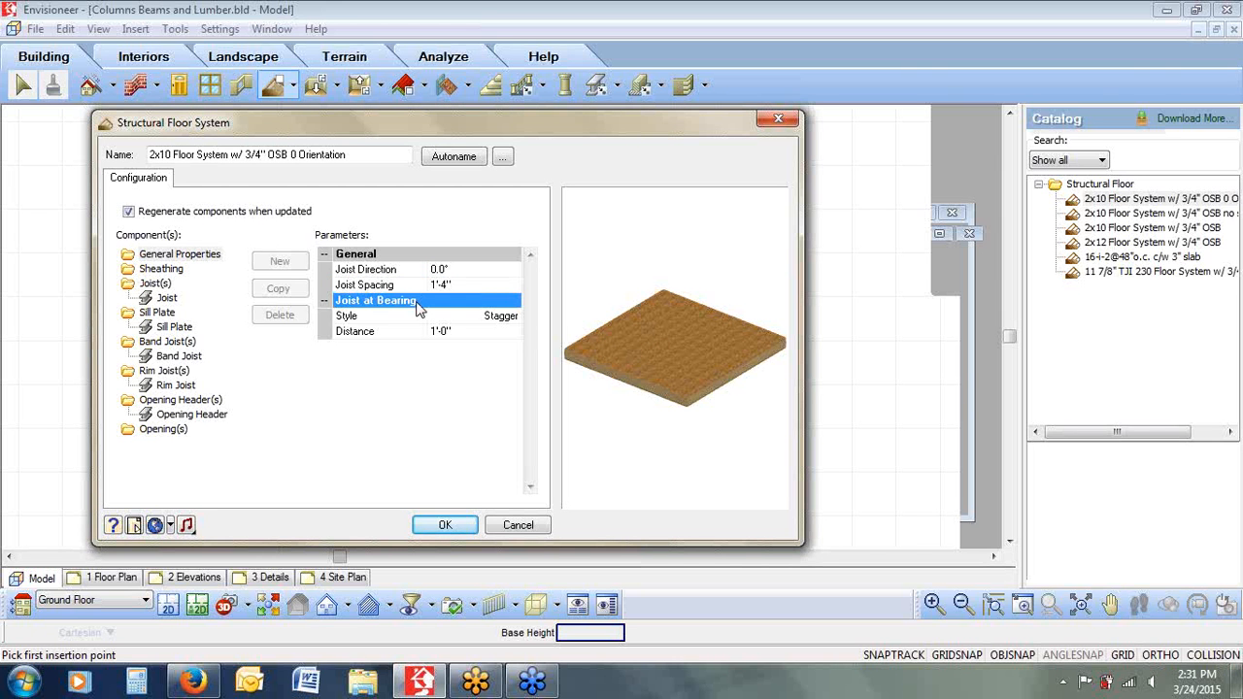
left_click(985, 231)
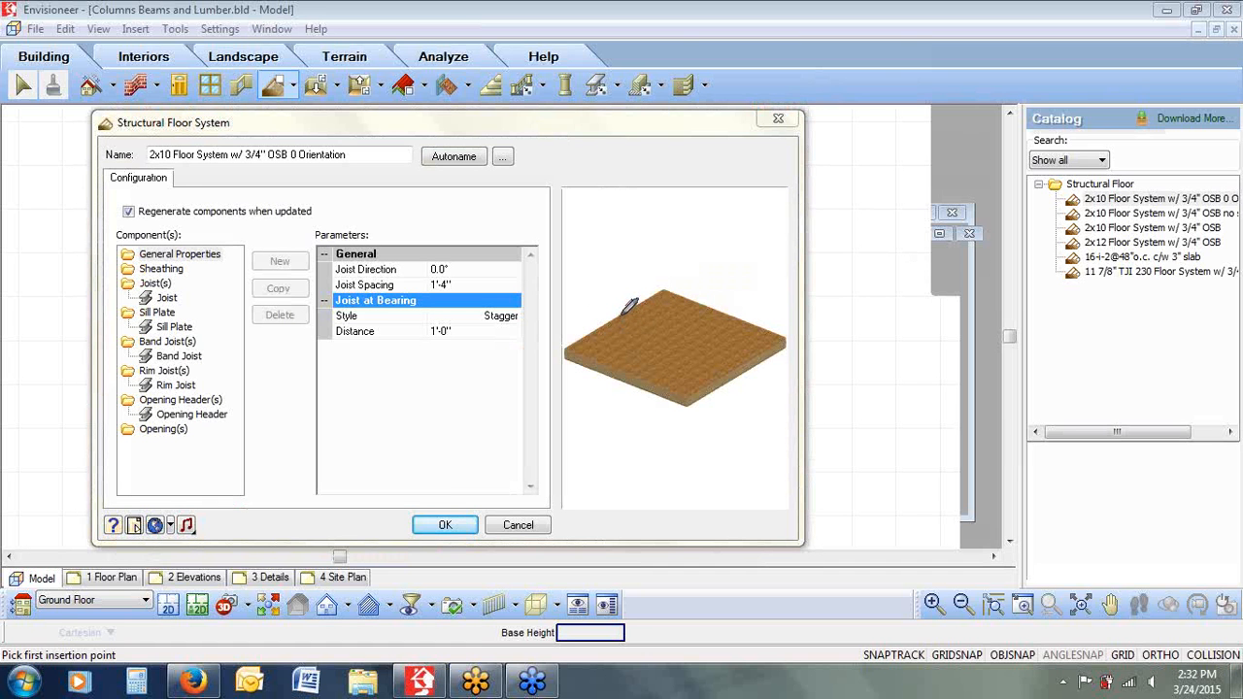
left_click_drag(644, 323, 738, 366)
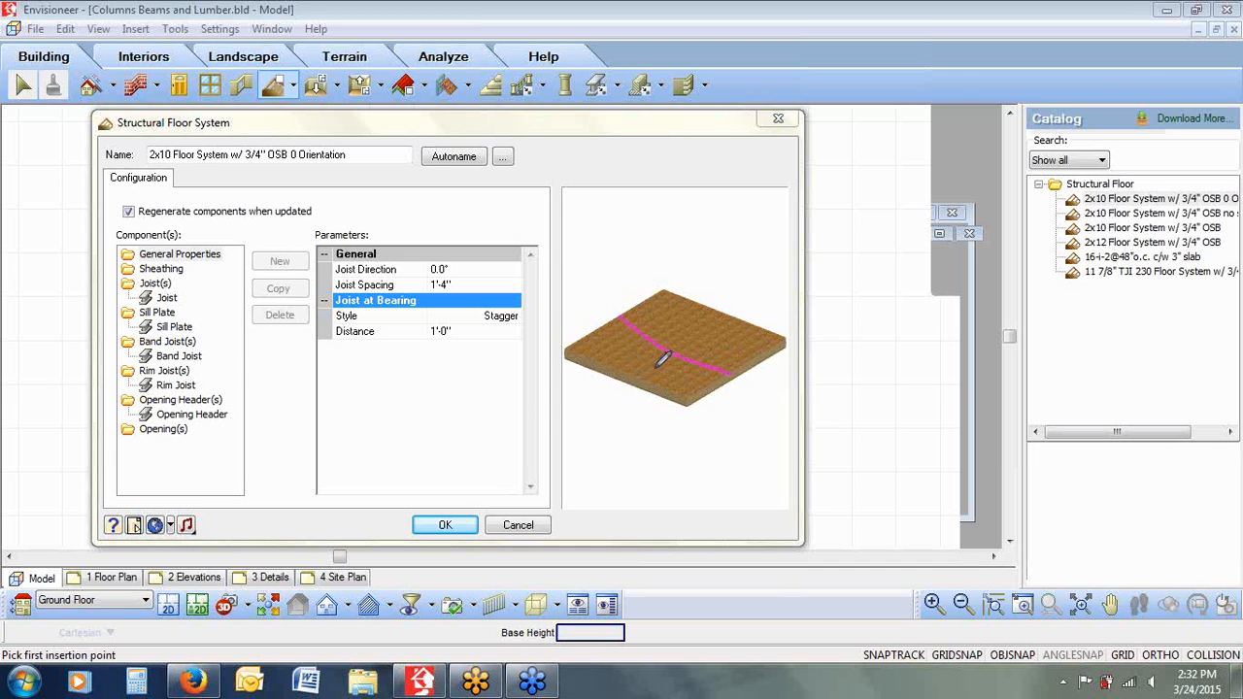
left_click_drag(645, 378, 680, 351)
mouse_move(519, 300)
left_mouse_down()
mouse_move(505, 324)
mouse_move(524, 299)
left_mouse_up()
left_click_drag(717, 312, 659, 354)
mouse_move(743, 326)
left_mouse_down()
mouse_move(670, 381)
mouse_move(710, 357)
left_mouse_up()
mouse_move(465, 332)
left_mouse_down()
mouse_move(445, 322)
mouse_move(434, 336)
mouse_move(466, 324)
mouse_move(448, 320)
left_mouse_up()
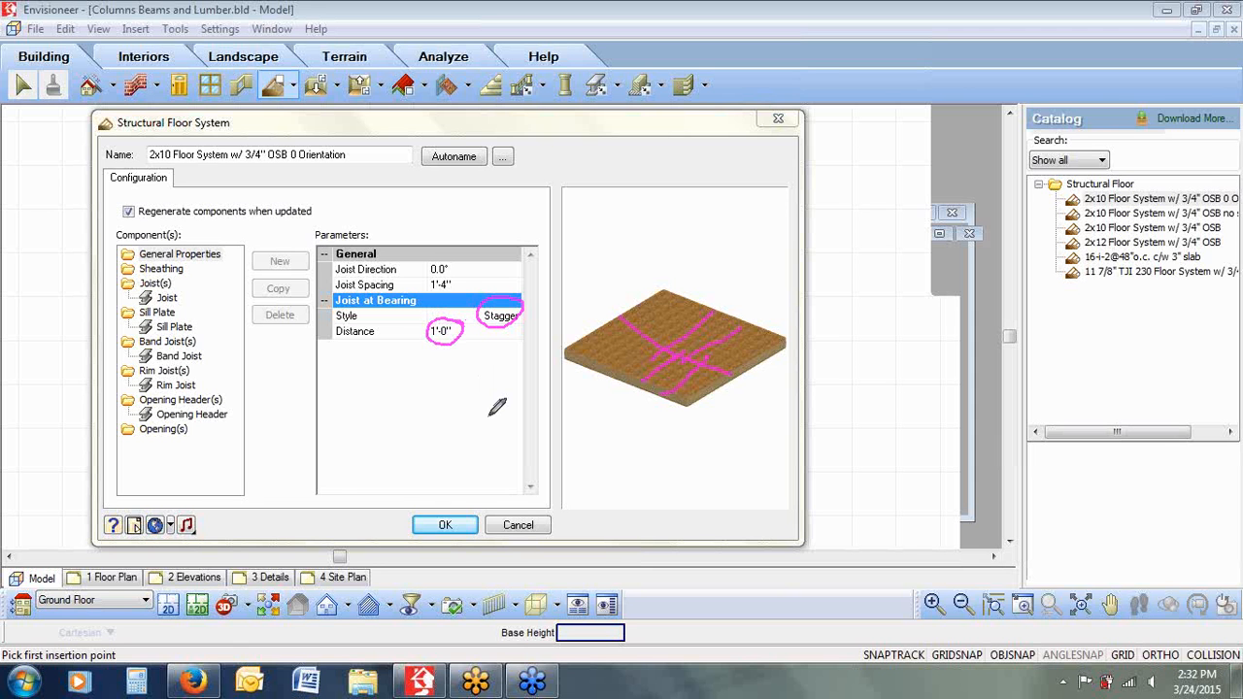
right_click(627, 241)
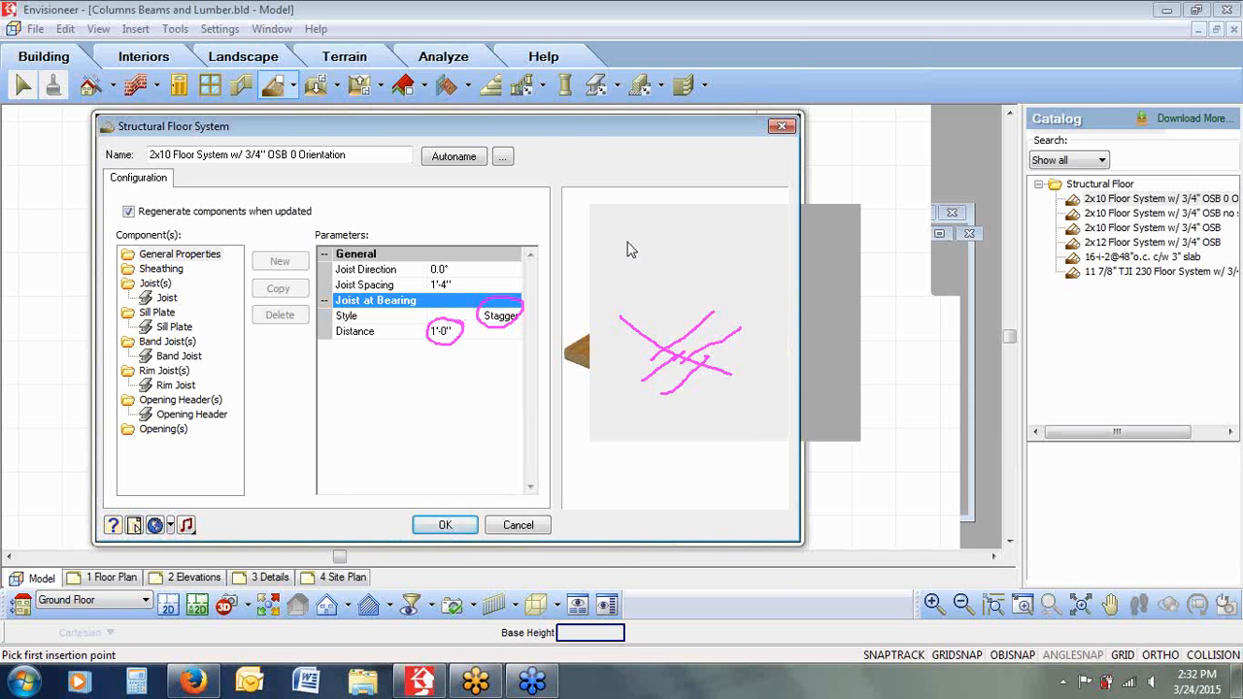
left_click(666, 360)
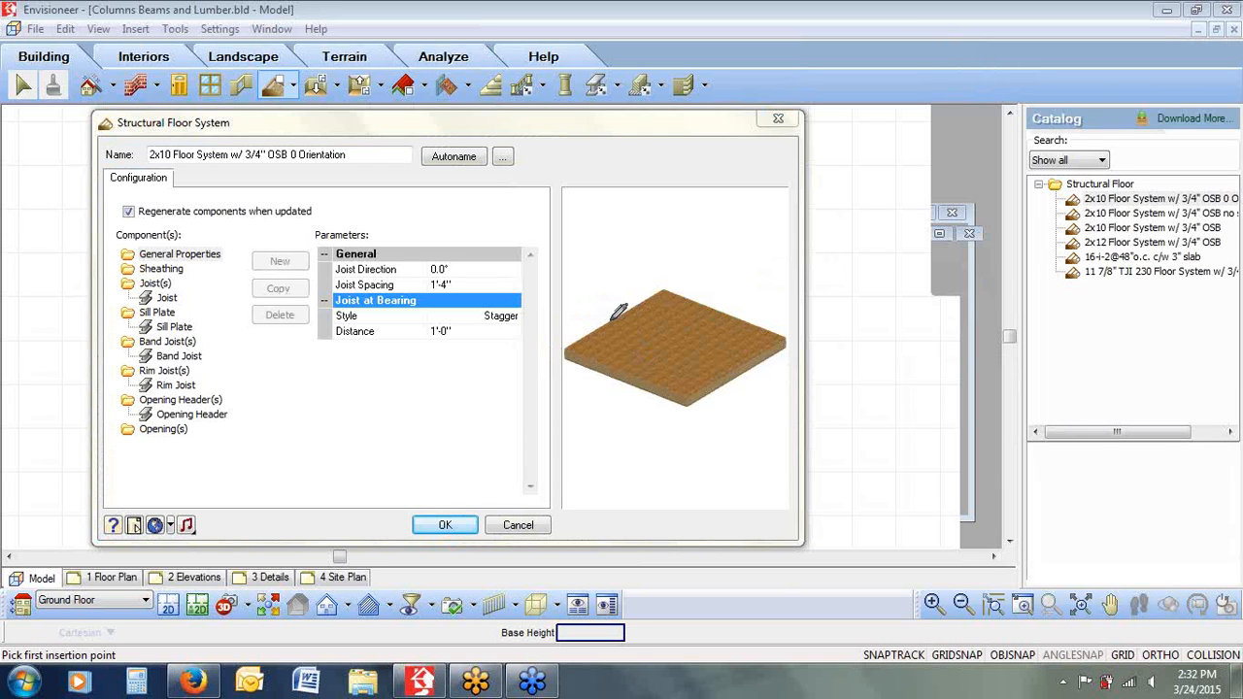
left_click_drag(622, 322, 730, 375)
Show the available style options for joists at bearing
key("Escape")
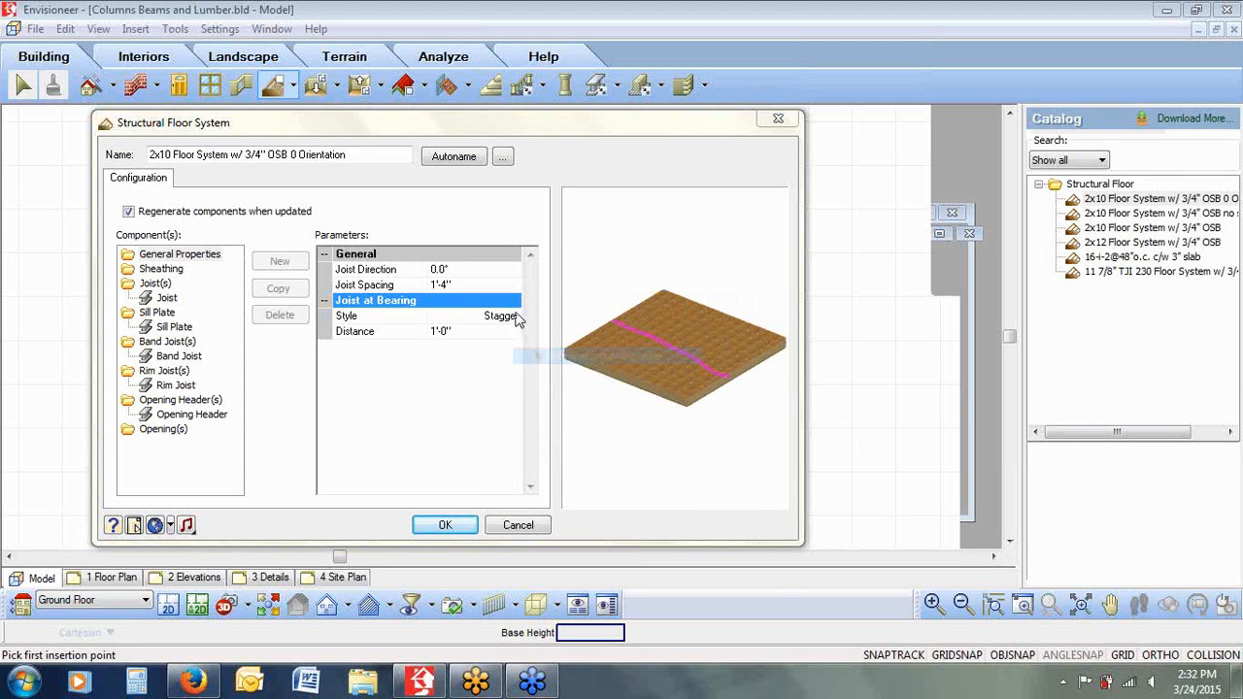
left_click(518, 318)
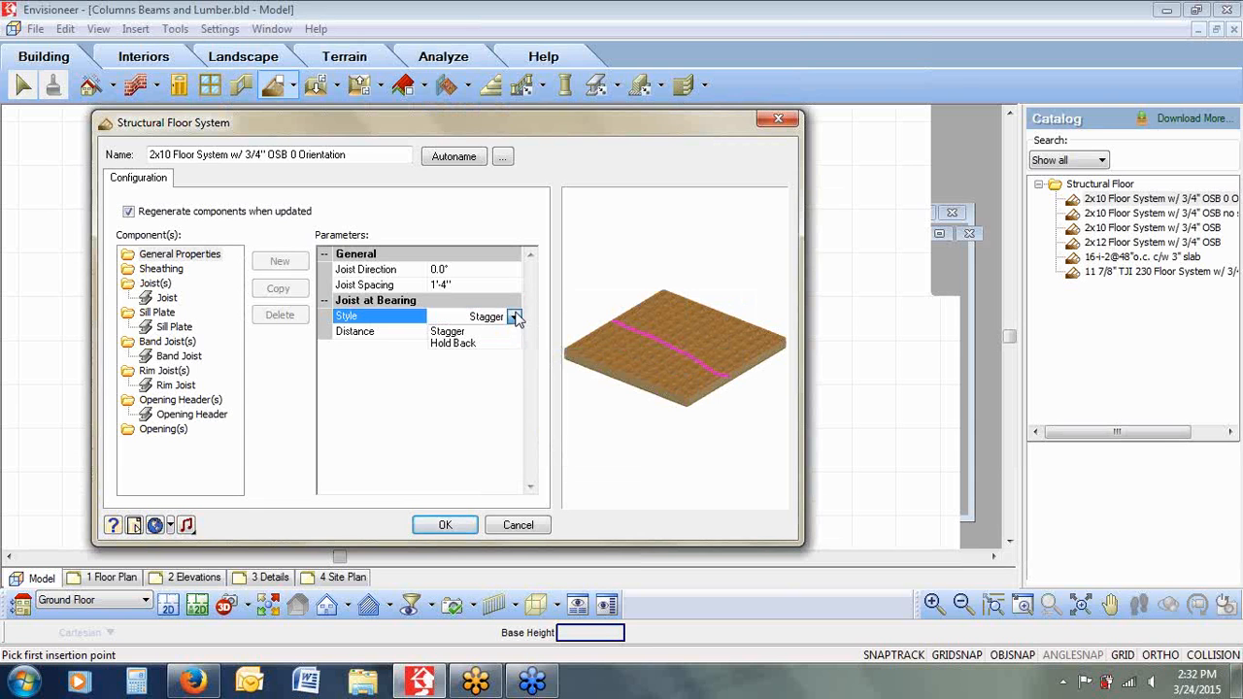
left_click(982, 232)
left_click(983, 268)
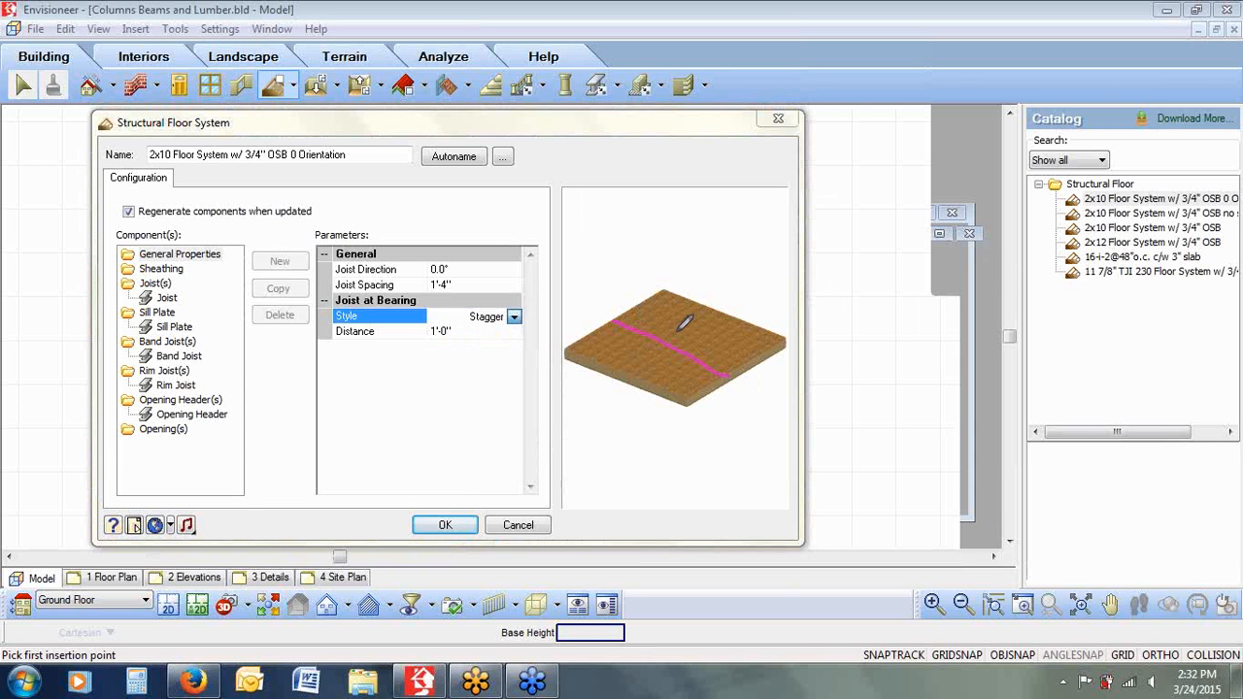
mouse_move(635, 374)
left_mouse_down()
mouse_move(693, 311)
mouse_move(714, 315)
left_mouse_up()
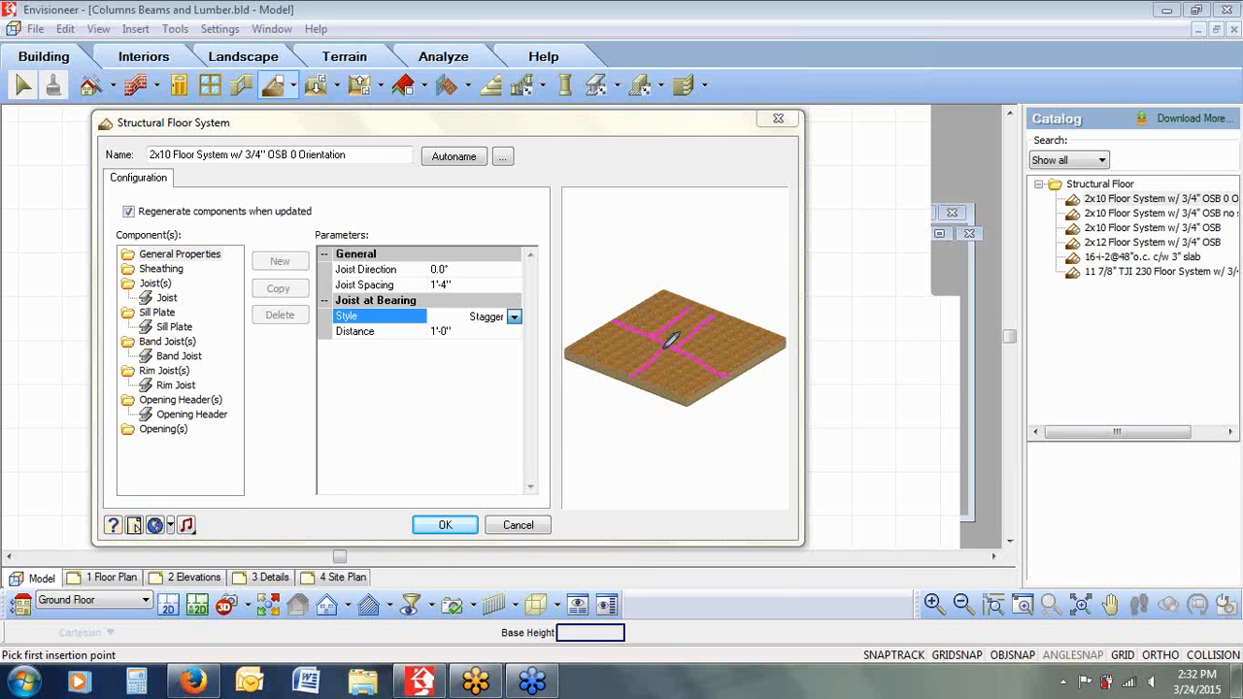
mouse_move(669, 337)
left_mouse_down()
mouse_move(709, 309)
mouse_move(670, 340)
left_mouse_up()
right_click(621, 292)
left_click(649, 331)
Examine the Sheathing component's material choices in the catalog and its Phase and Usage quantity settings, without changing them
left_click(158, 269)
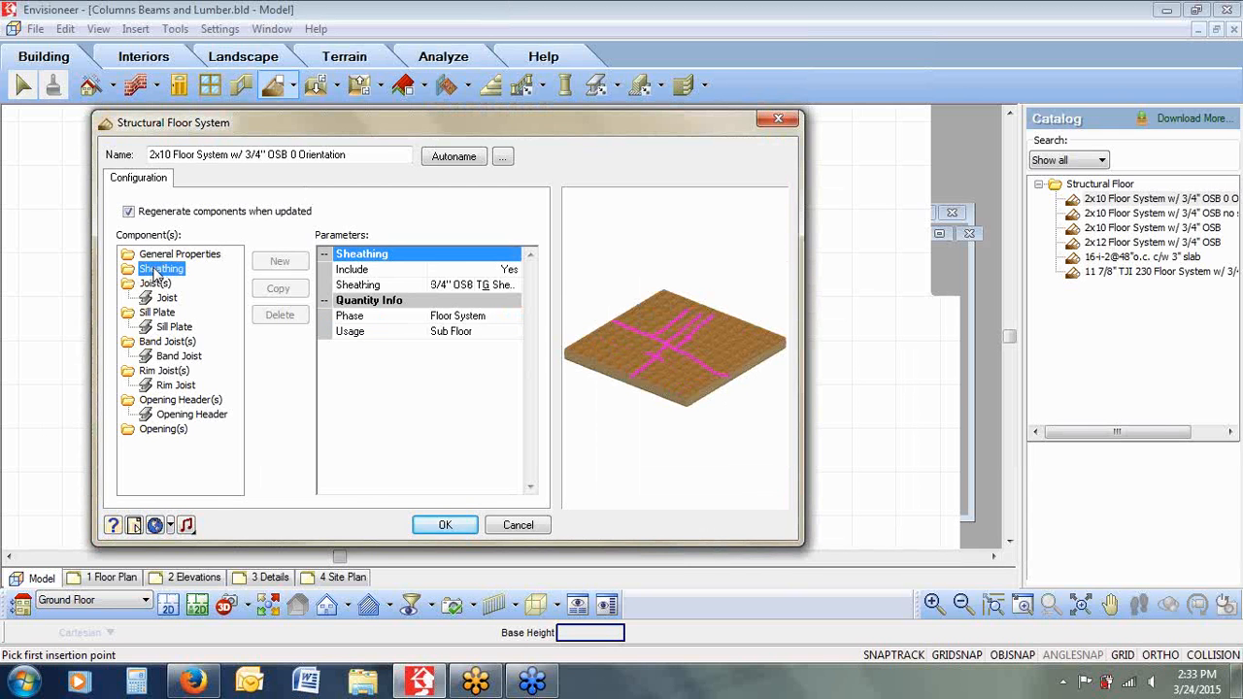
left_click(476, 287)
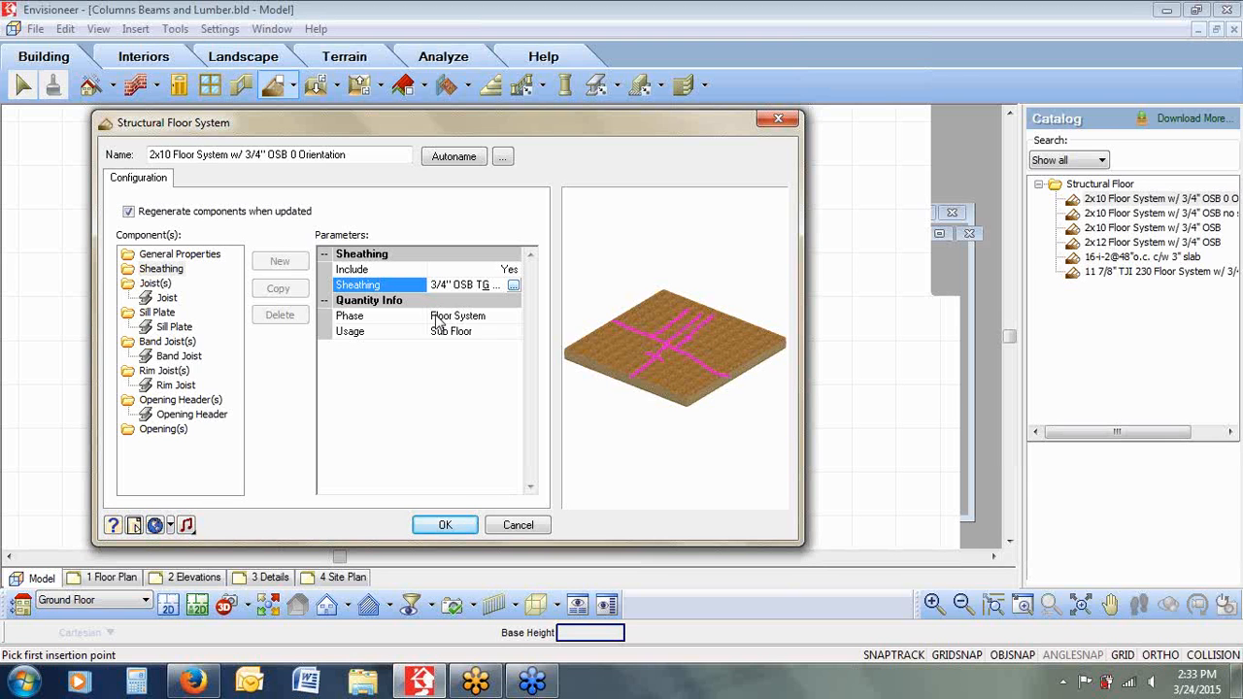
left_click(514, 287)
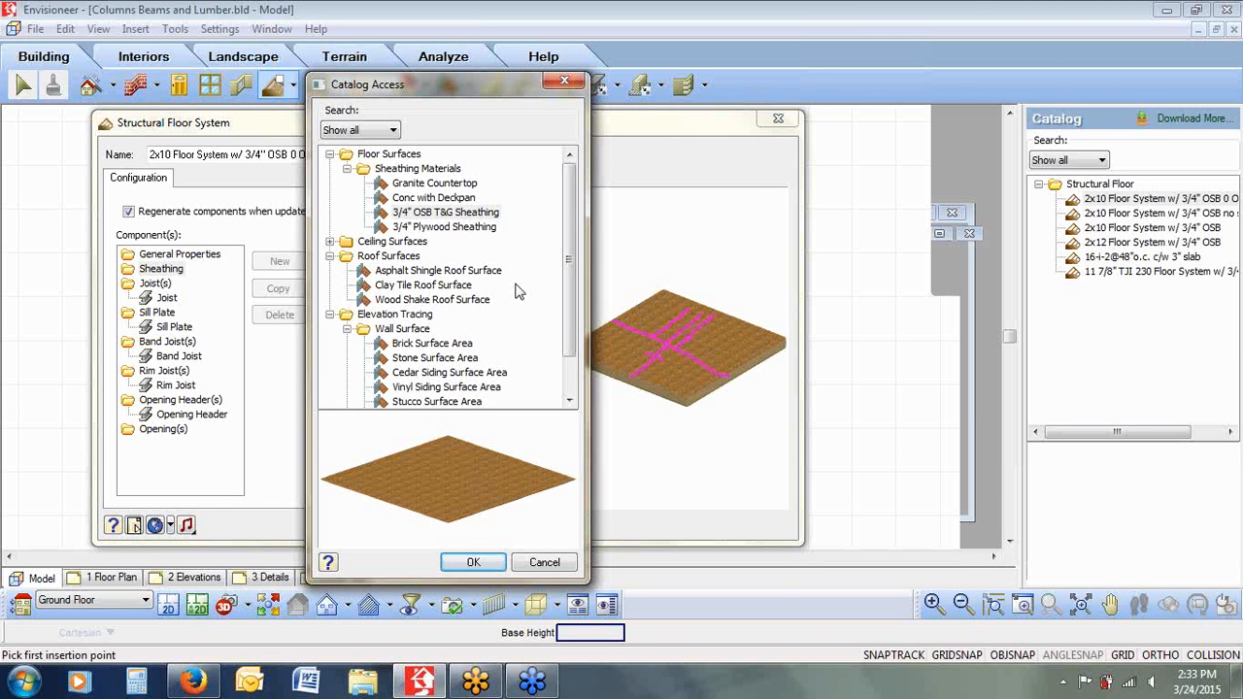
left_click(542, 563)
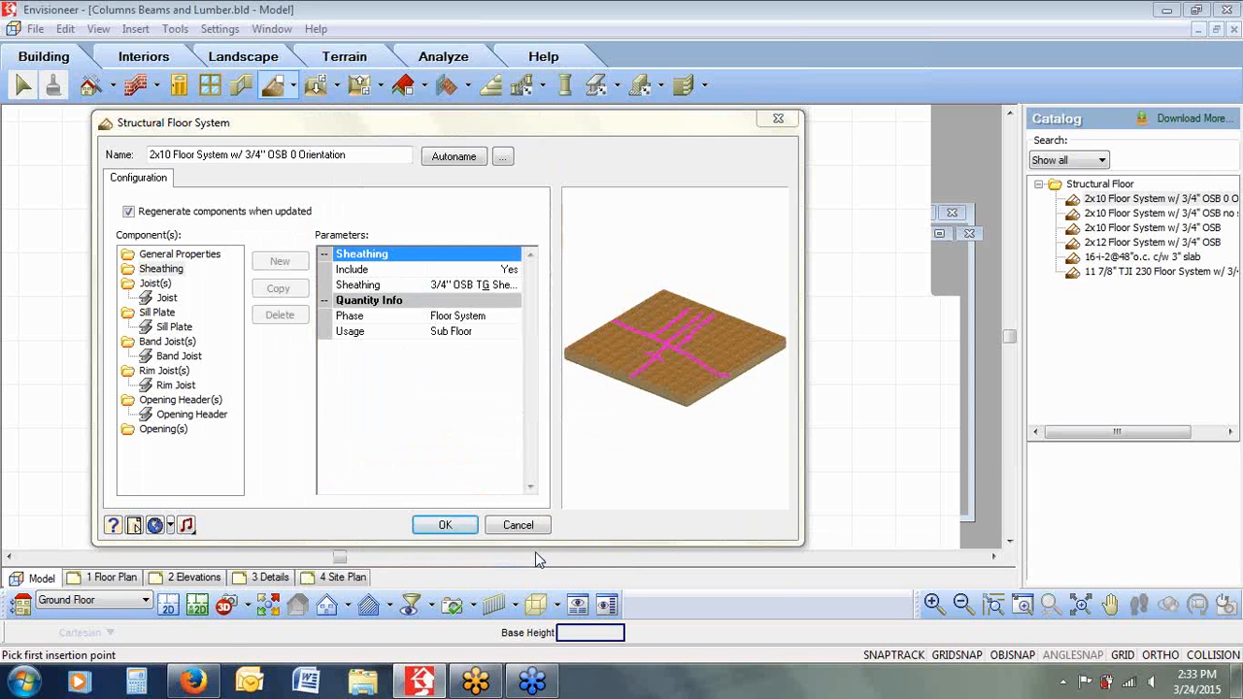
left_click(445, 318)
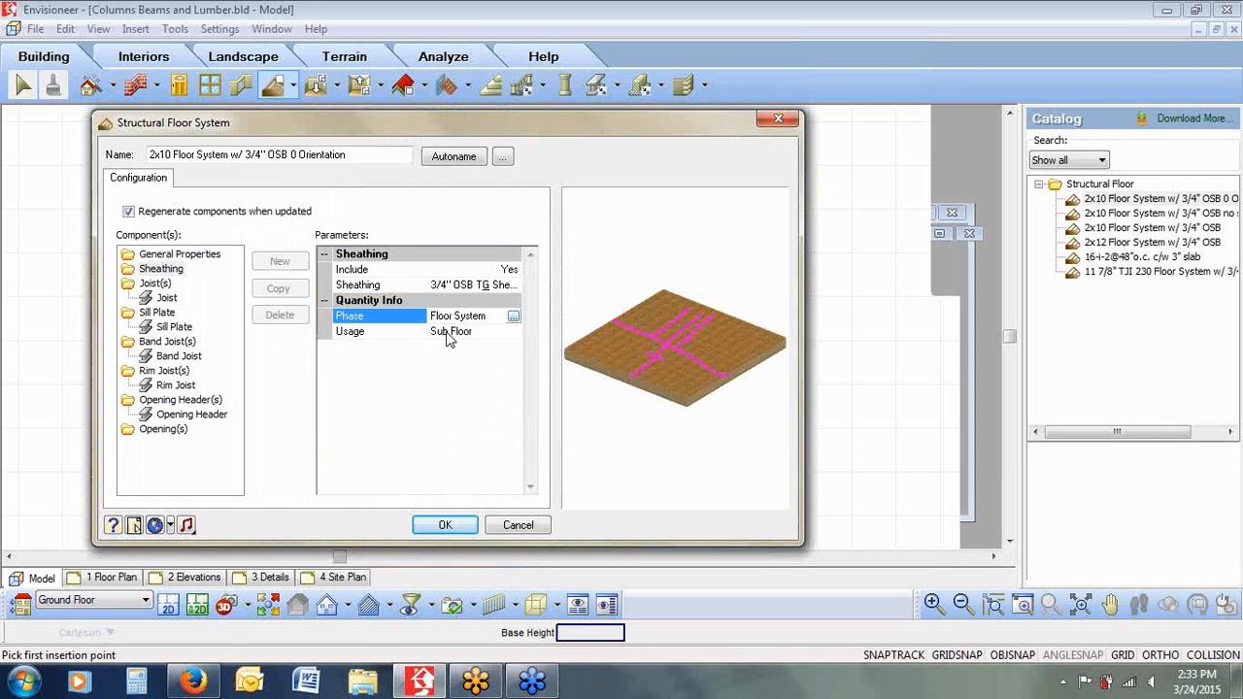
left_click(448, 336)
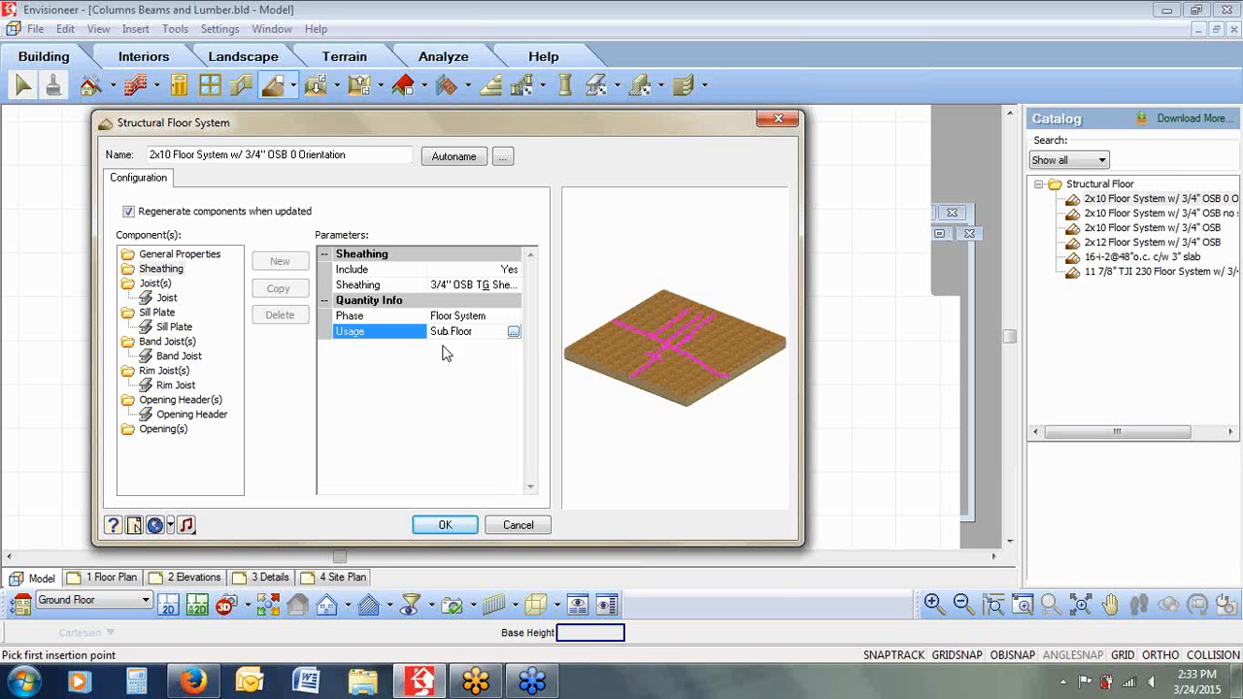
Show the Joist component's parameters and inspect the floor framing from underneath in the preview
left_click(167, 297)
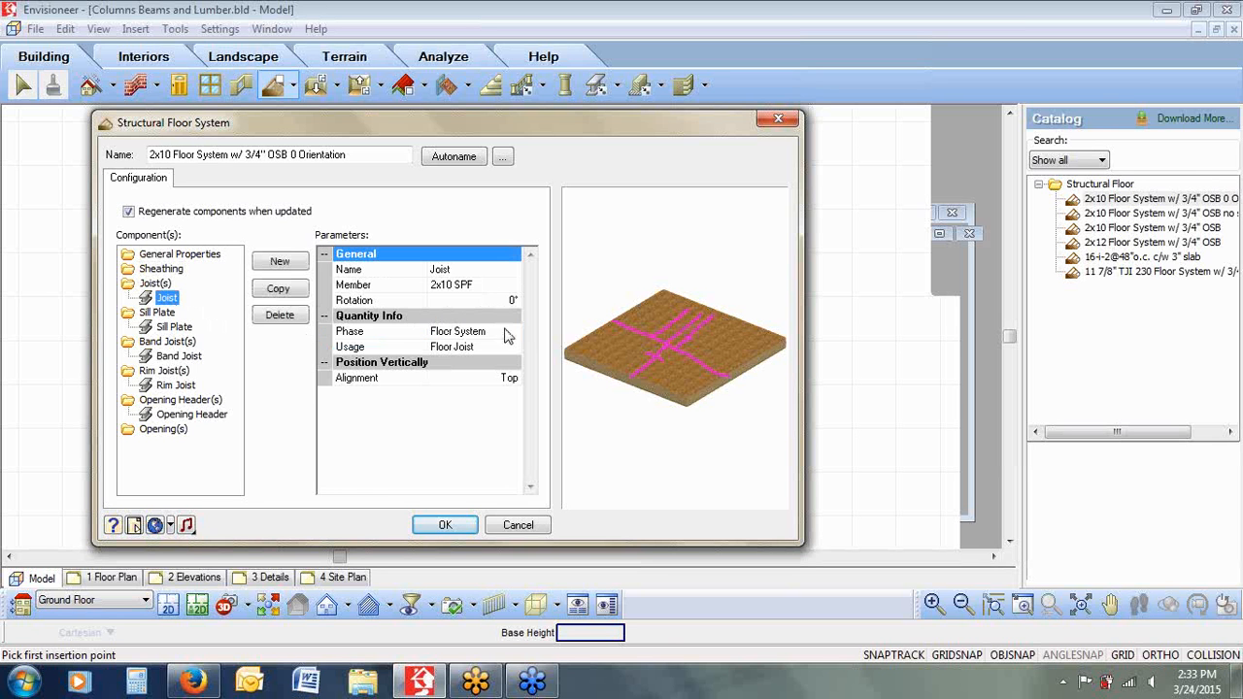
right_click(736, 342)
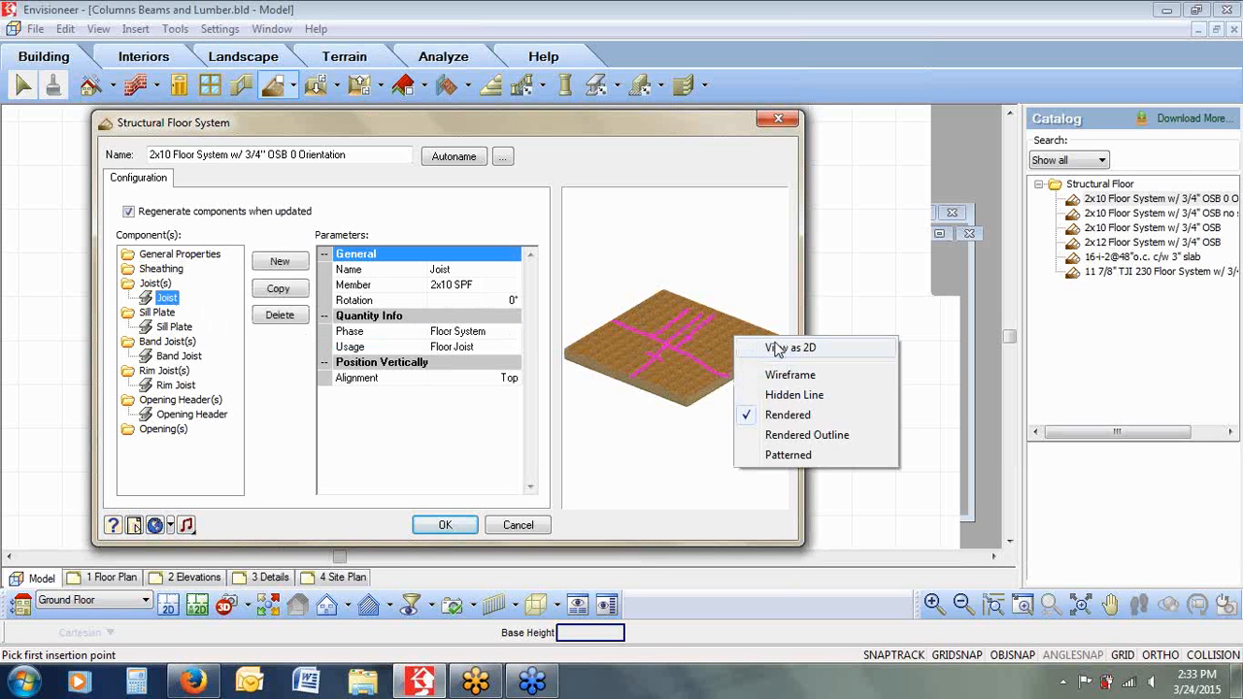
left_click(980, 254)
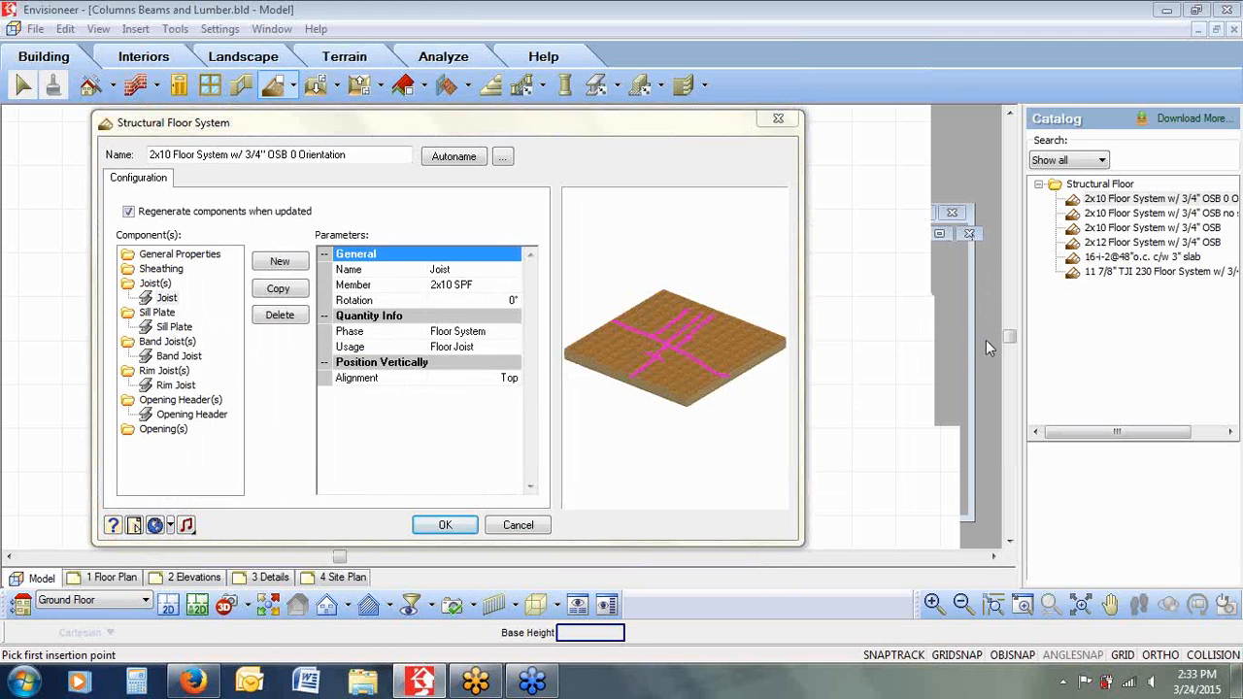
left_click_drag(733, 360, 720, 305)
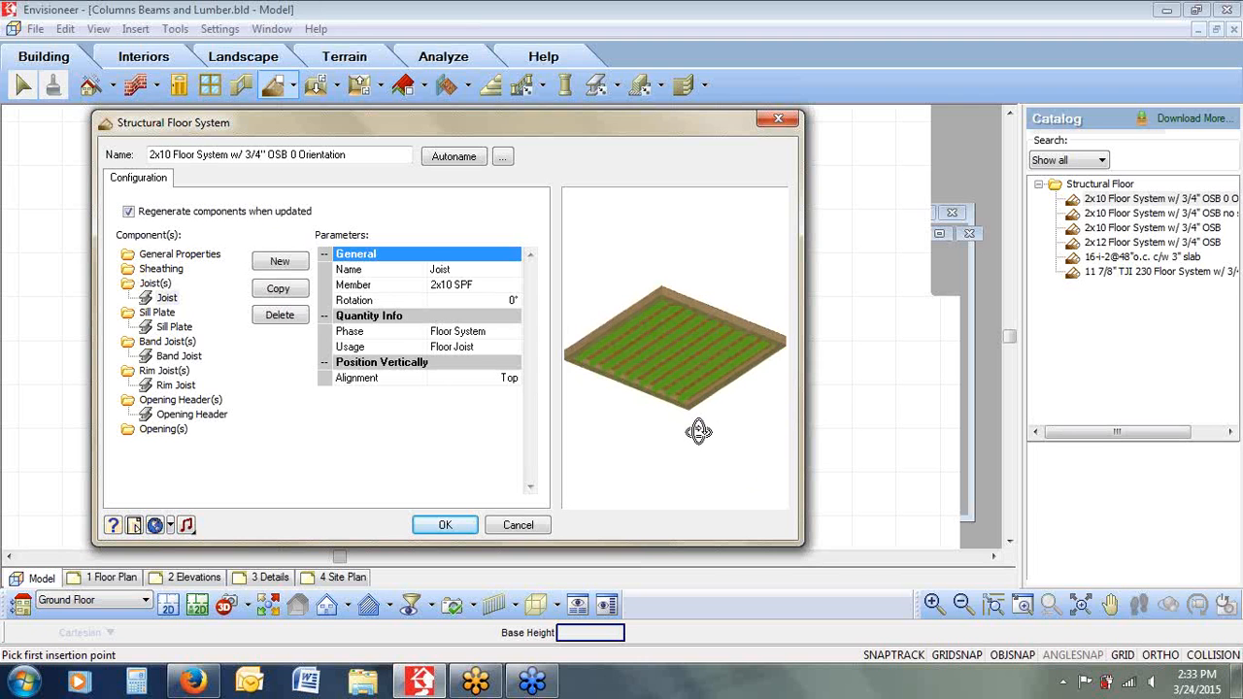
Examine the lumber catalog for the joist Member without changing it, and show the joist Rotation options
left_click(464, 288)
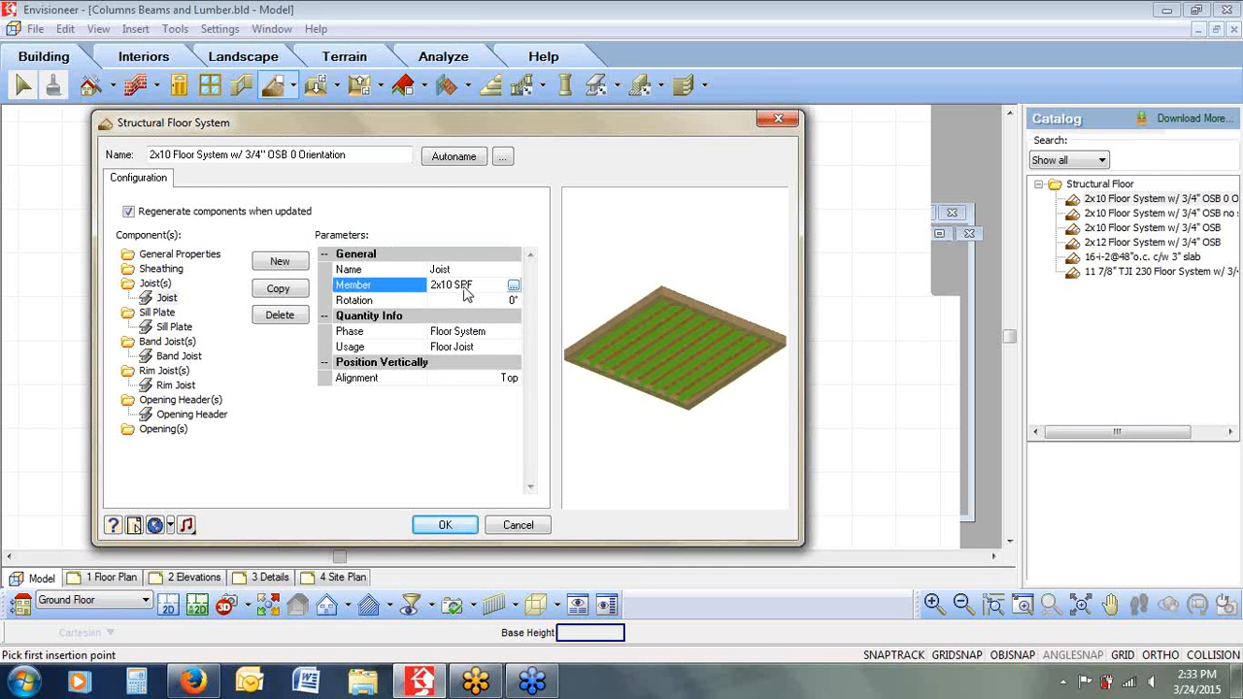
left_click(513, 287)
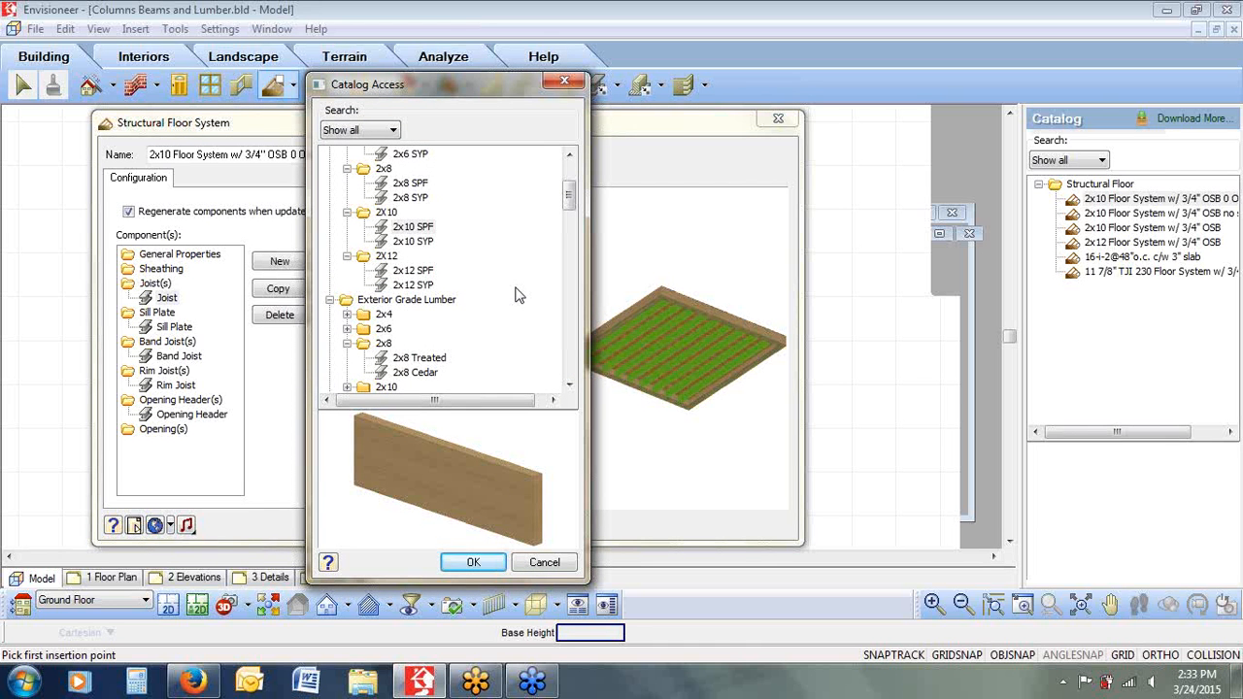
left_click(545, 563)
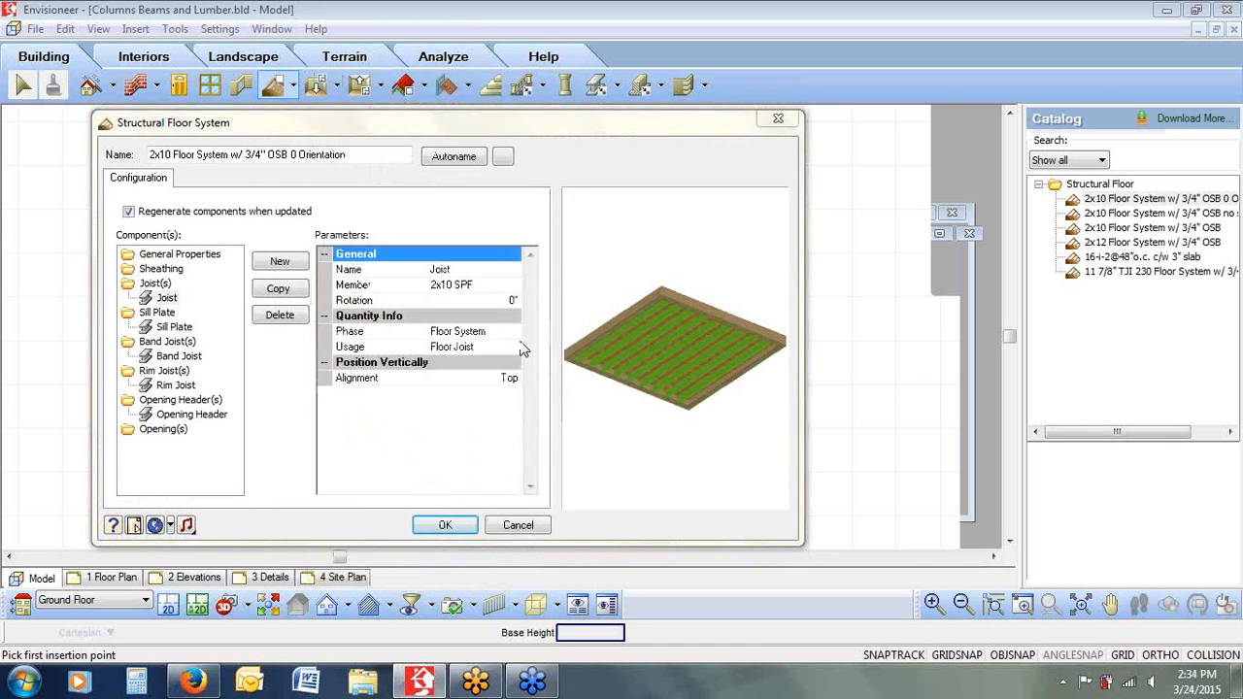
left_click(513, 301)
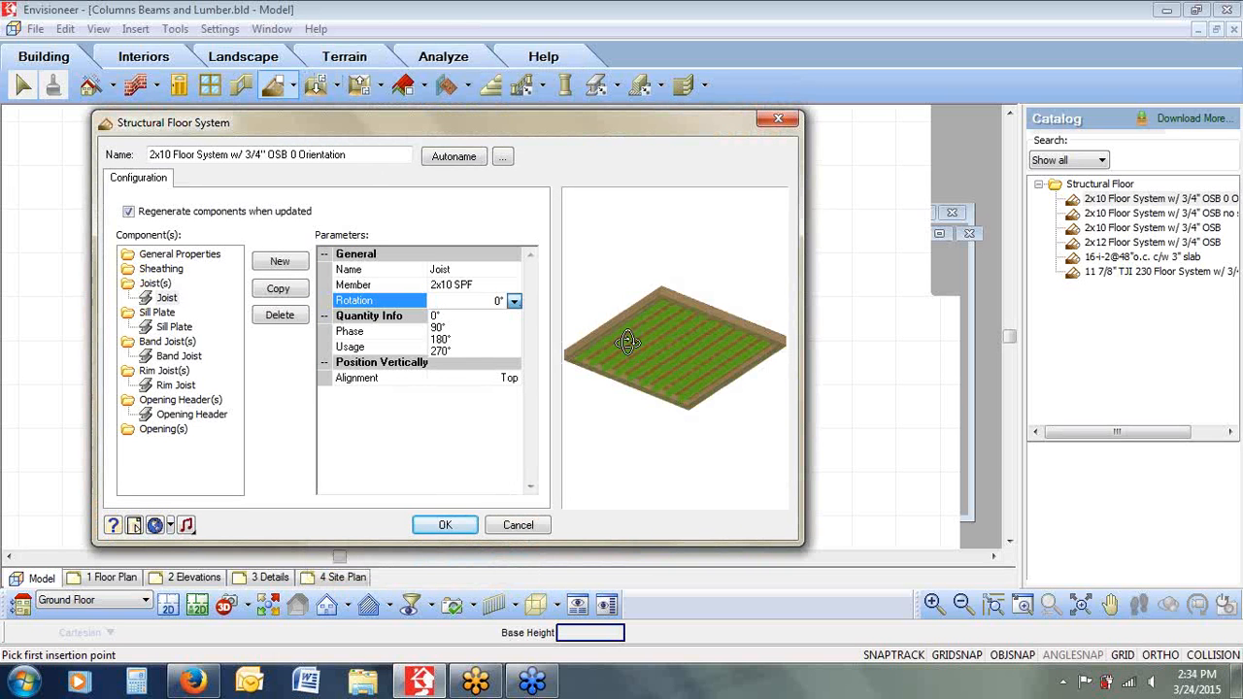
Examine the Joist component's Phase setting and the Sill Plate component's parameters, including its Member, without changing them
left_click(370, 334)
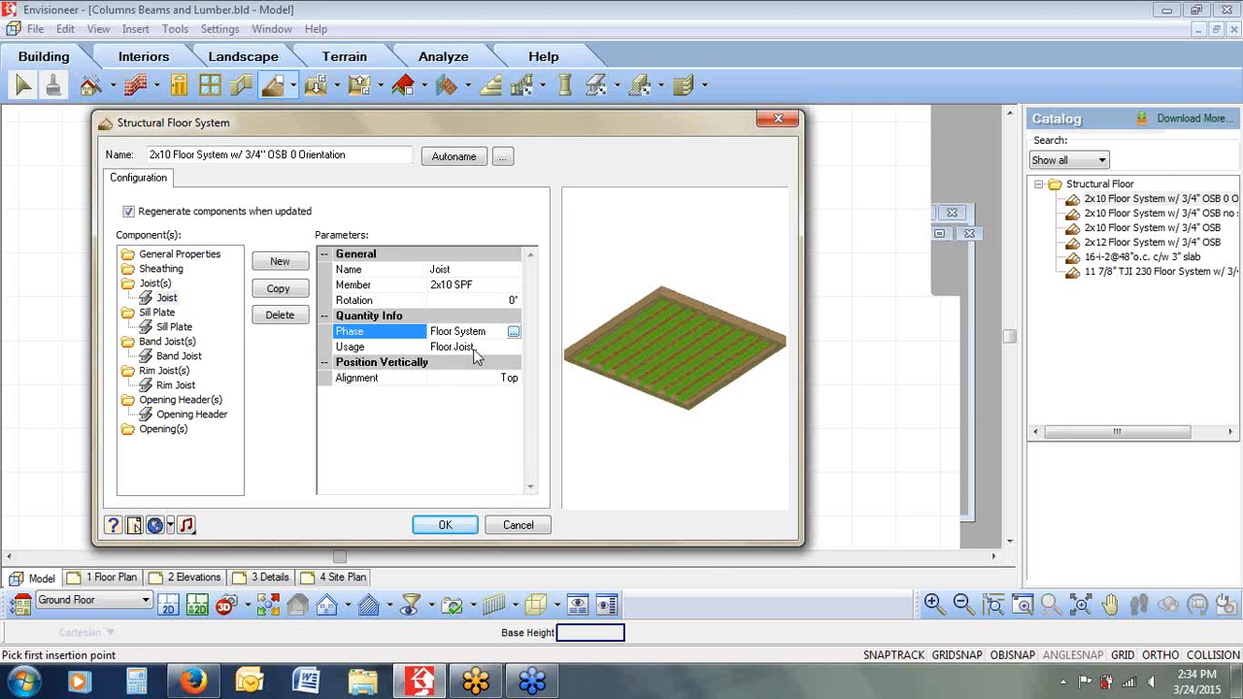
left_click(174, 328)
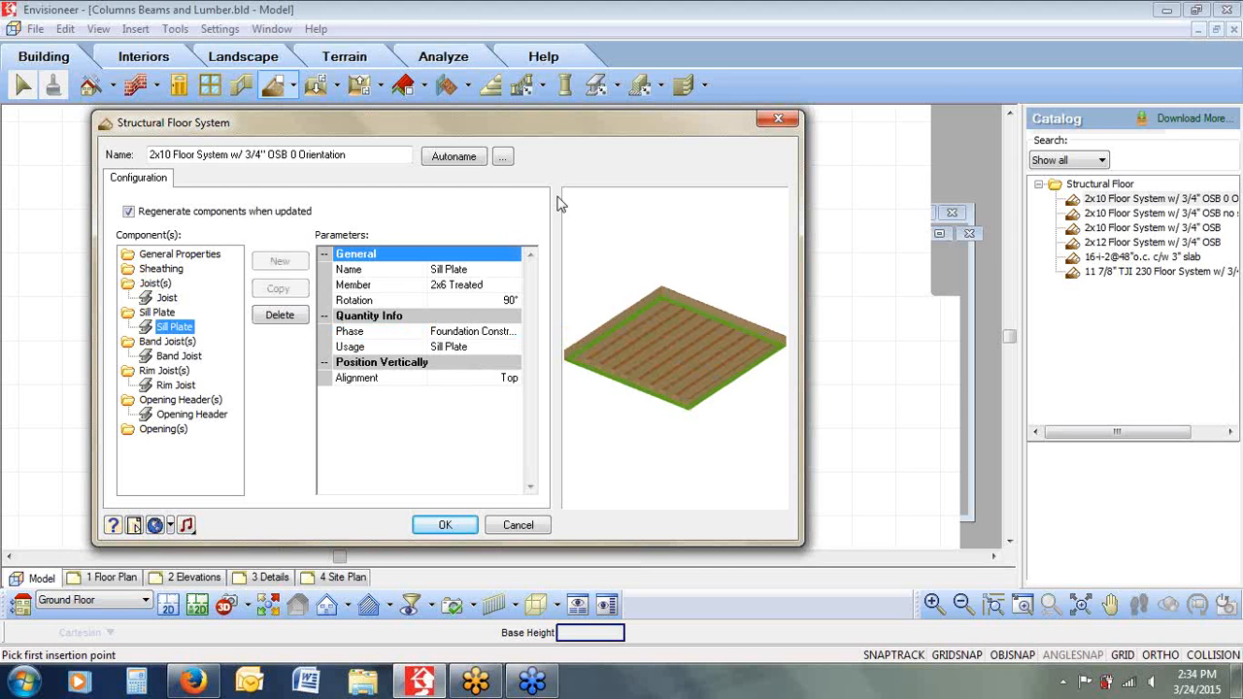
left_click(478, 287)
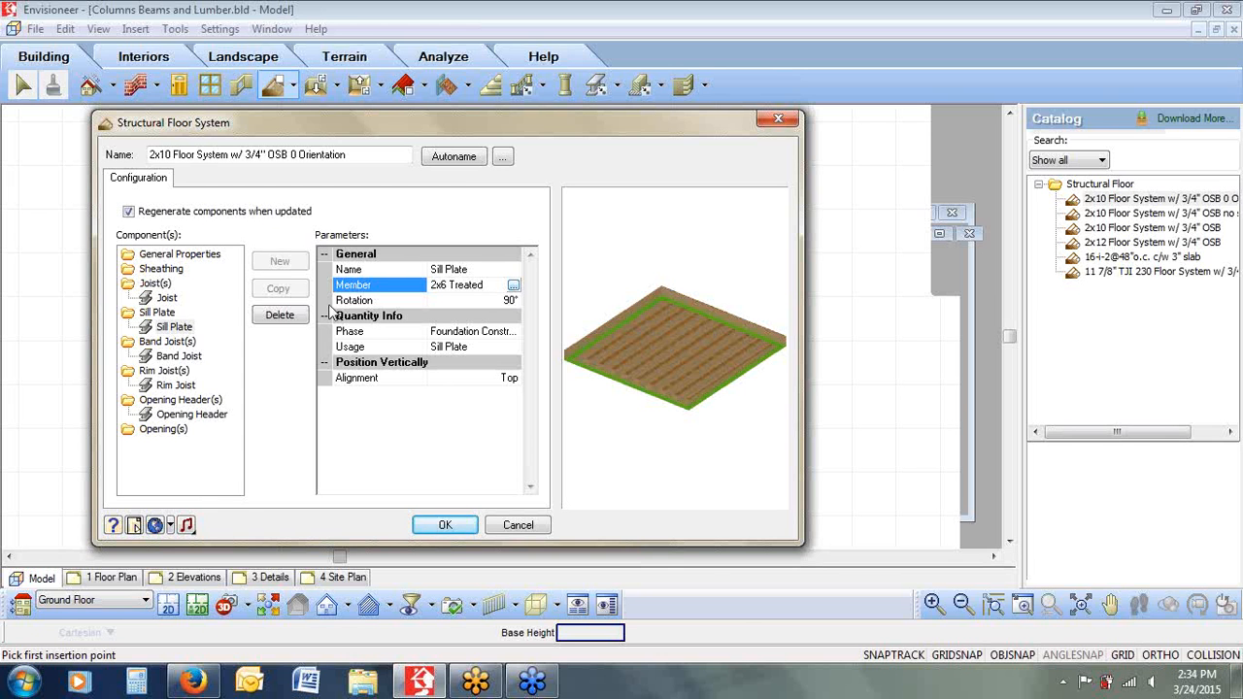
Examine the parameters of the Band Joist and Rim Joist components, including the Rim Joist's Member, without changing them
left_click(185, 357)
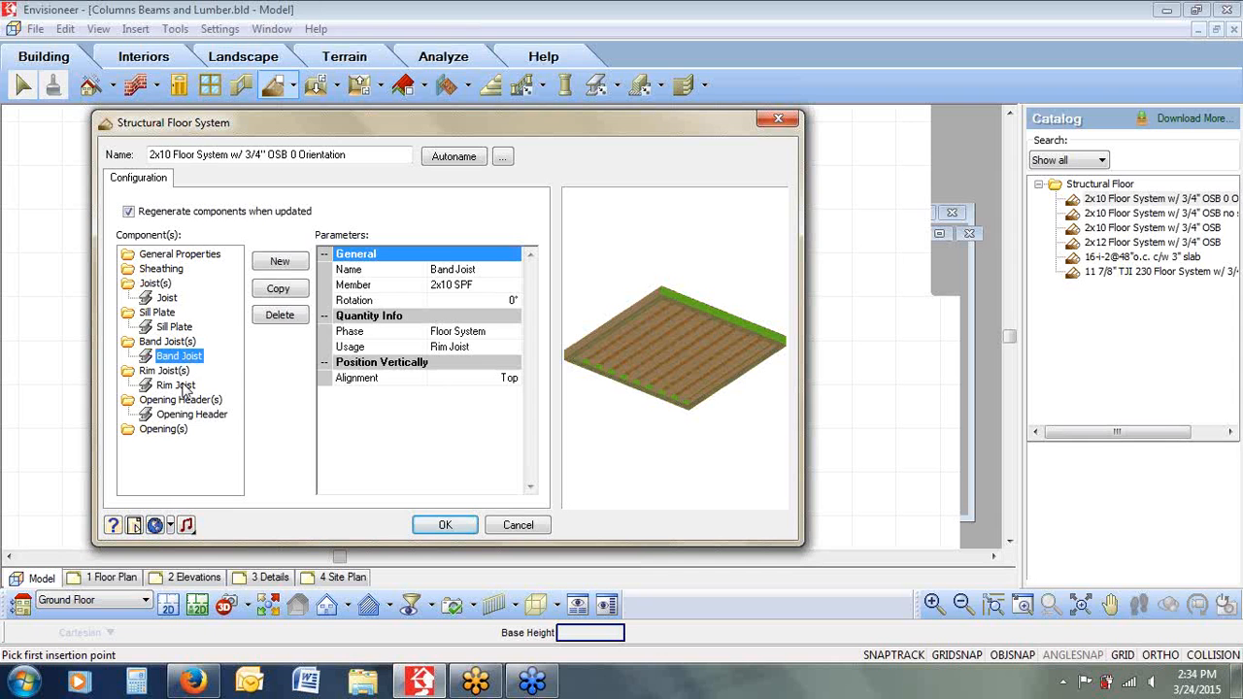
left_click(180, 386)
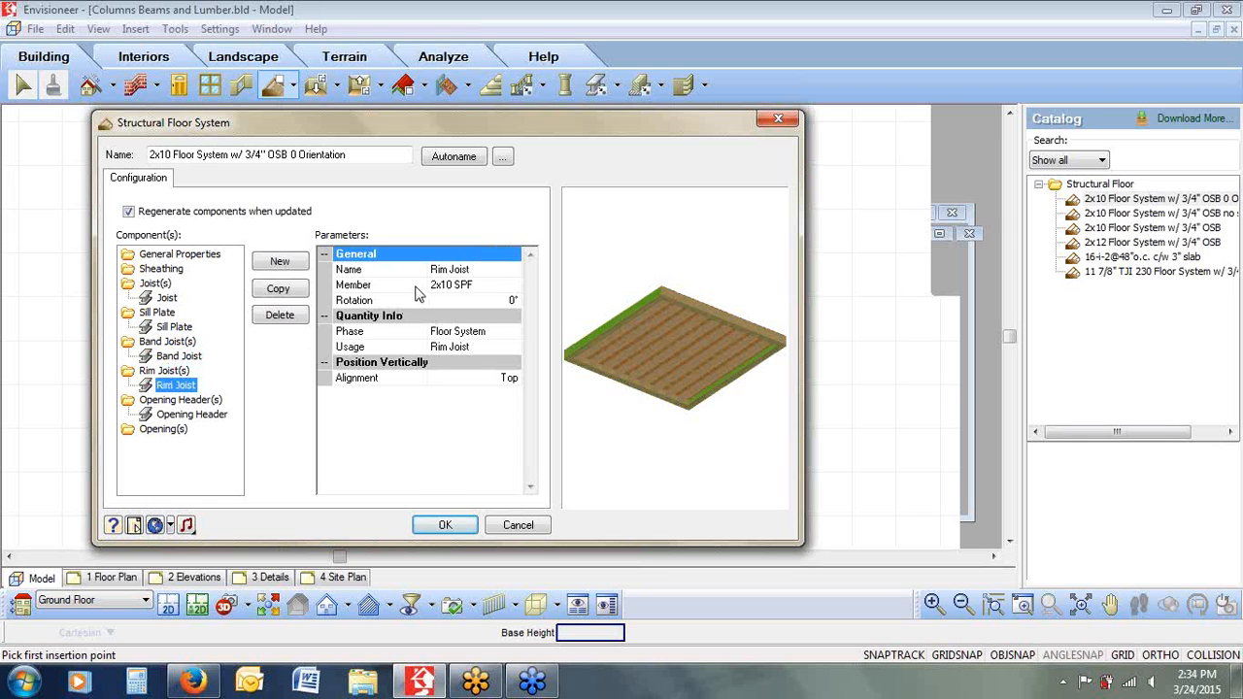
left_click(506, 289)
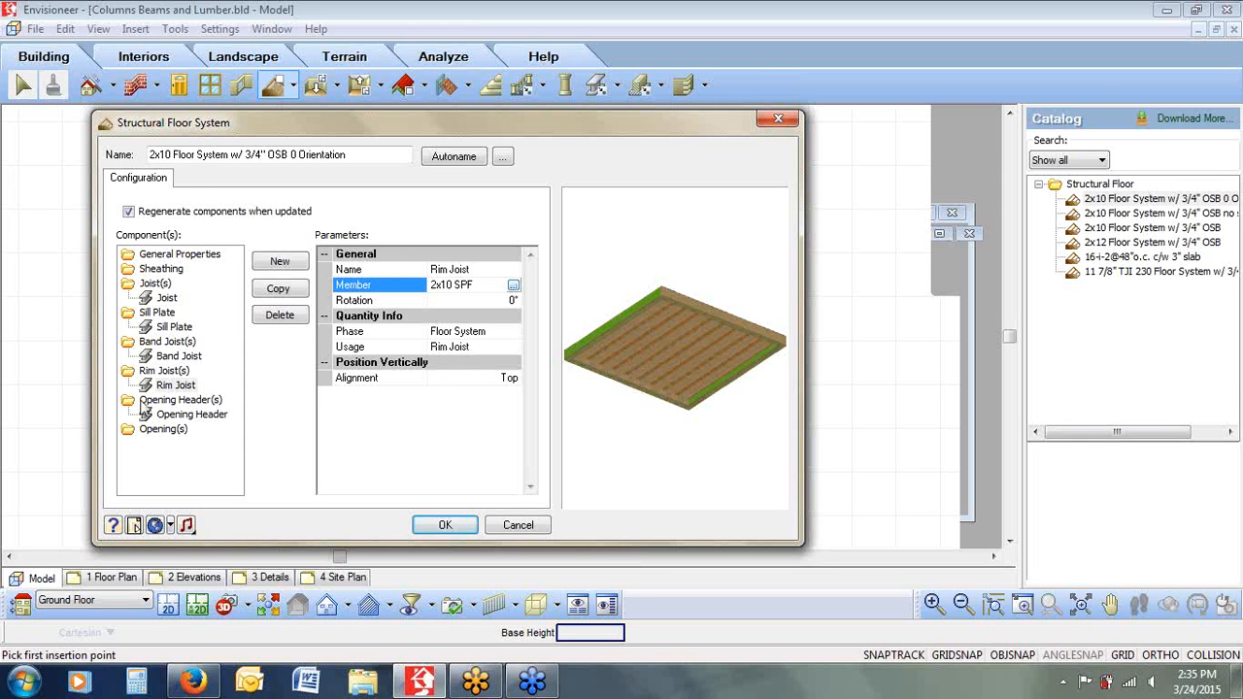
Examine the Opening Header component's parameters and Member, and leave the floor system configuration without saving changes
left_click(179, 408)
left_click(181, 415)
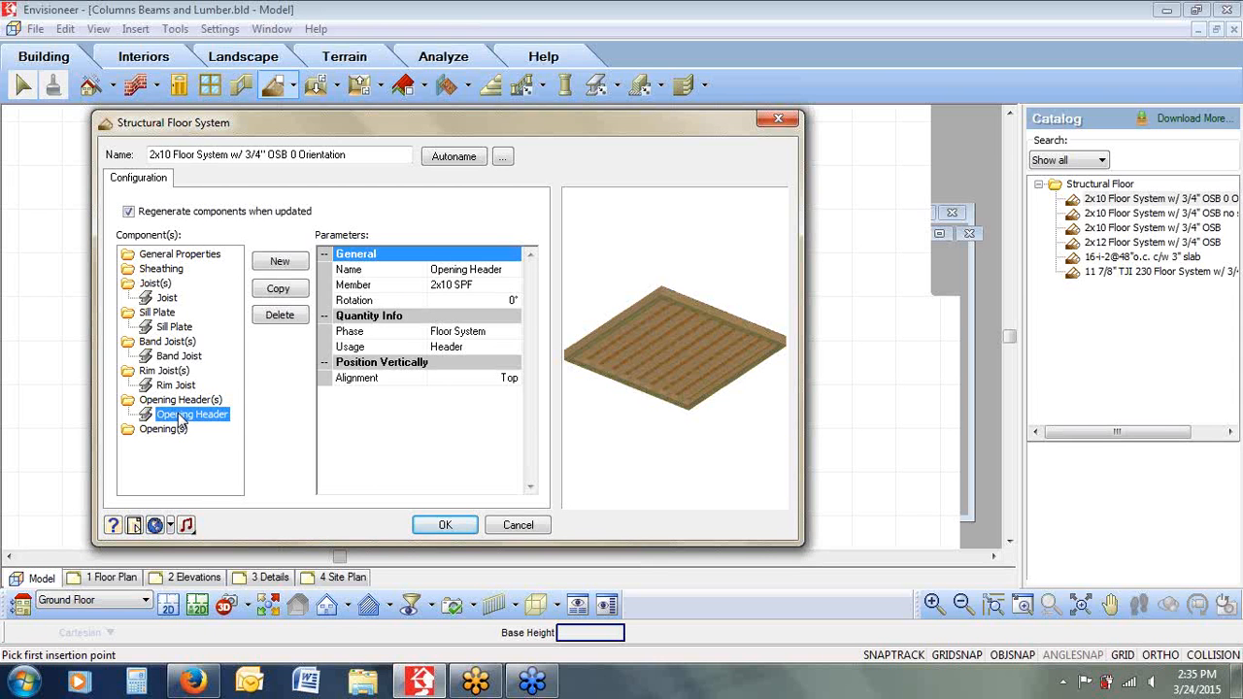
left_click(487, 288)
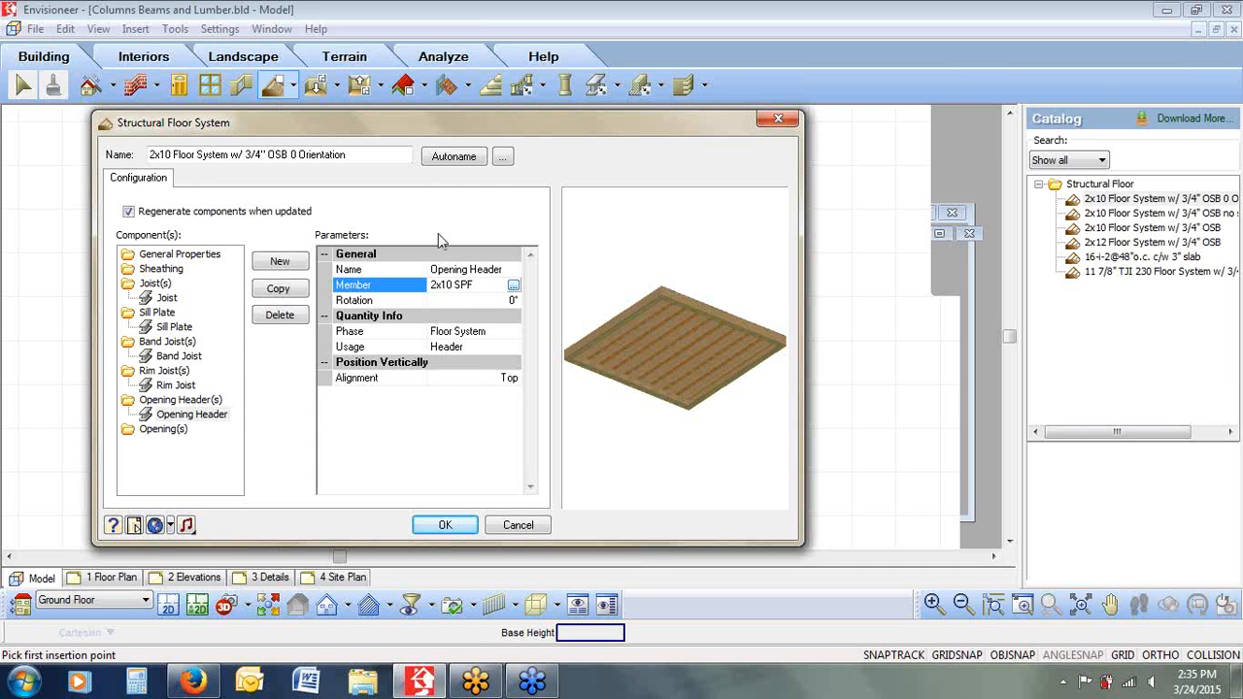
left_click(516, 525)
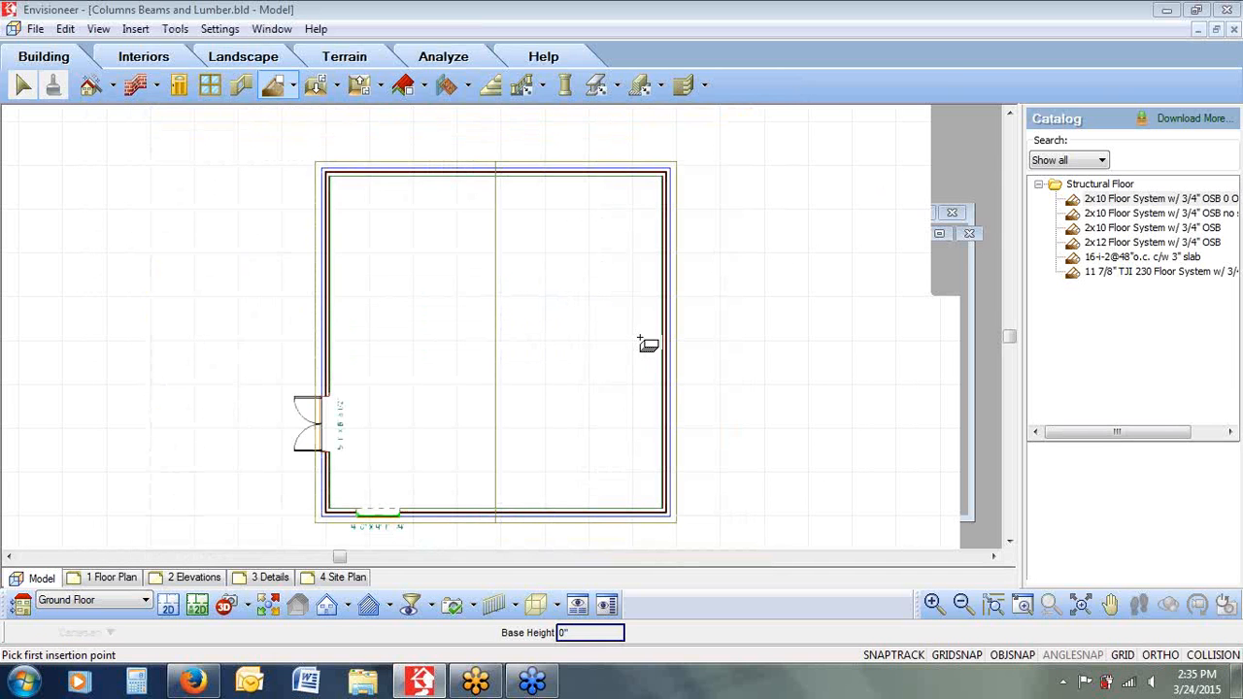
Insert the 2x10 structural floor system inside the Ground Floor walls and hide the roofs with the view filter
left_click(546, 268)
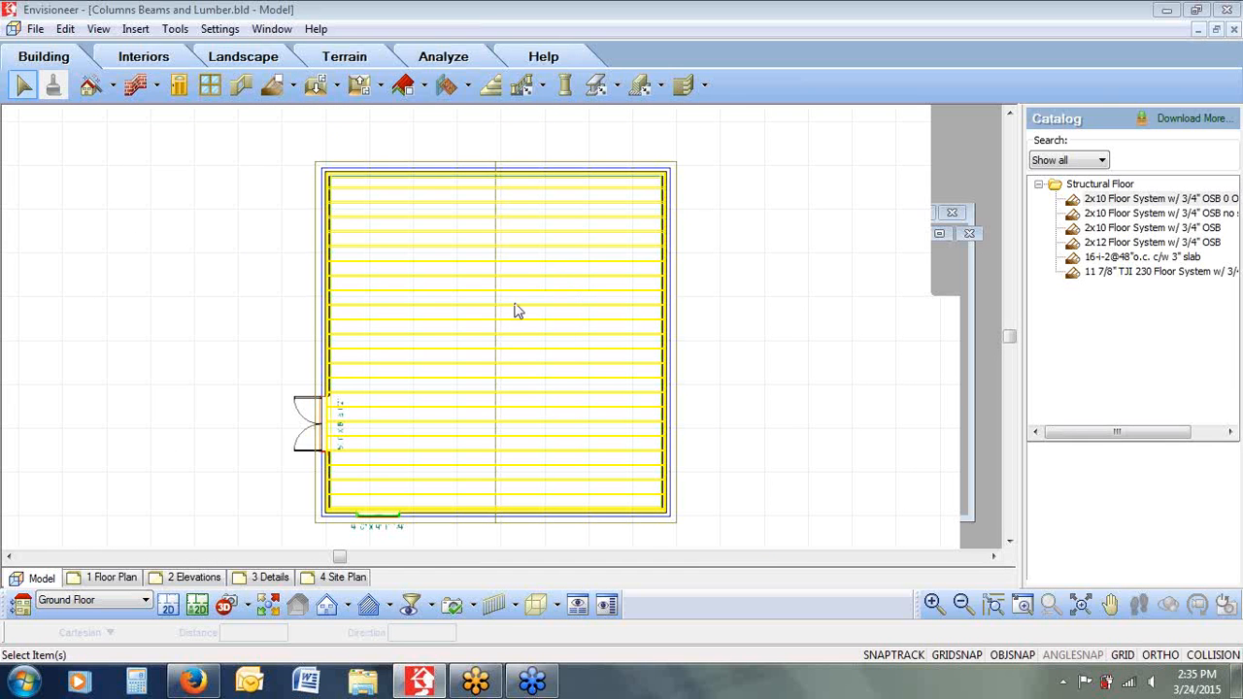
left_click(411, 607)
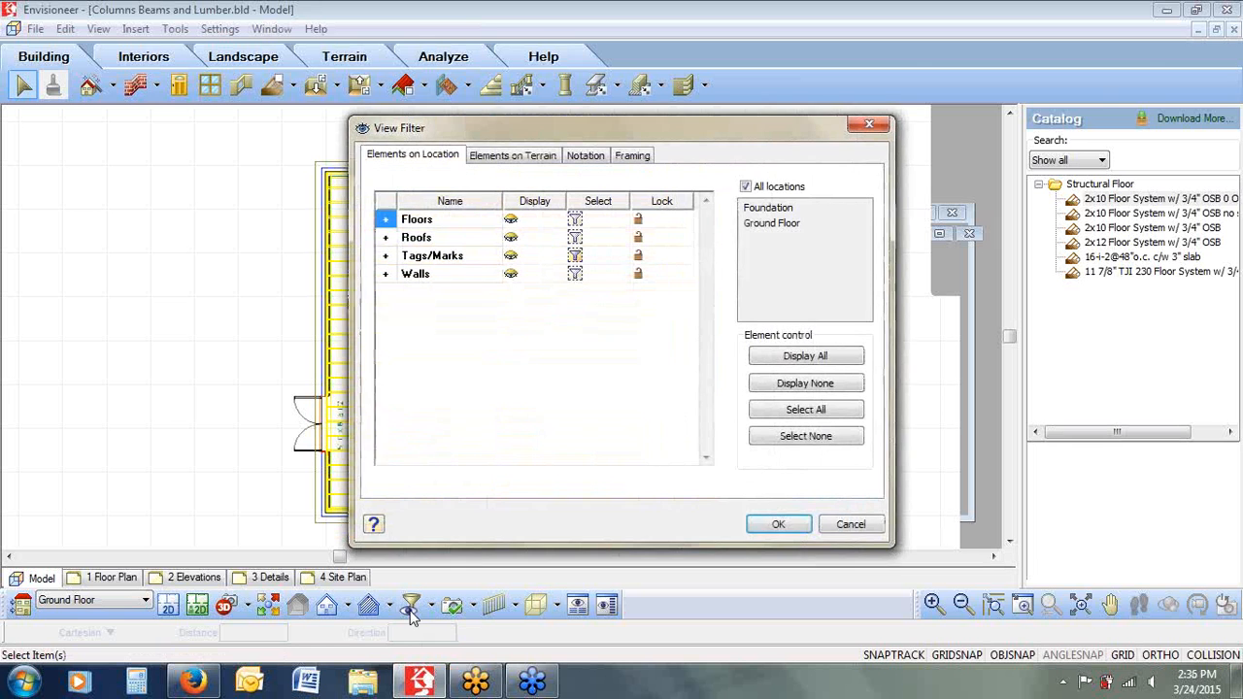
left_click(792, 530)
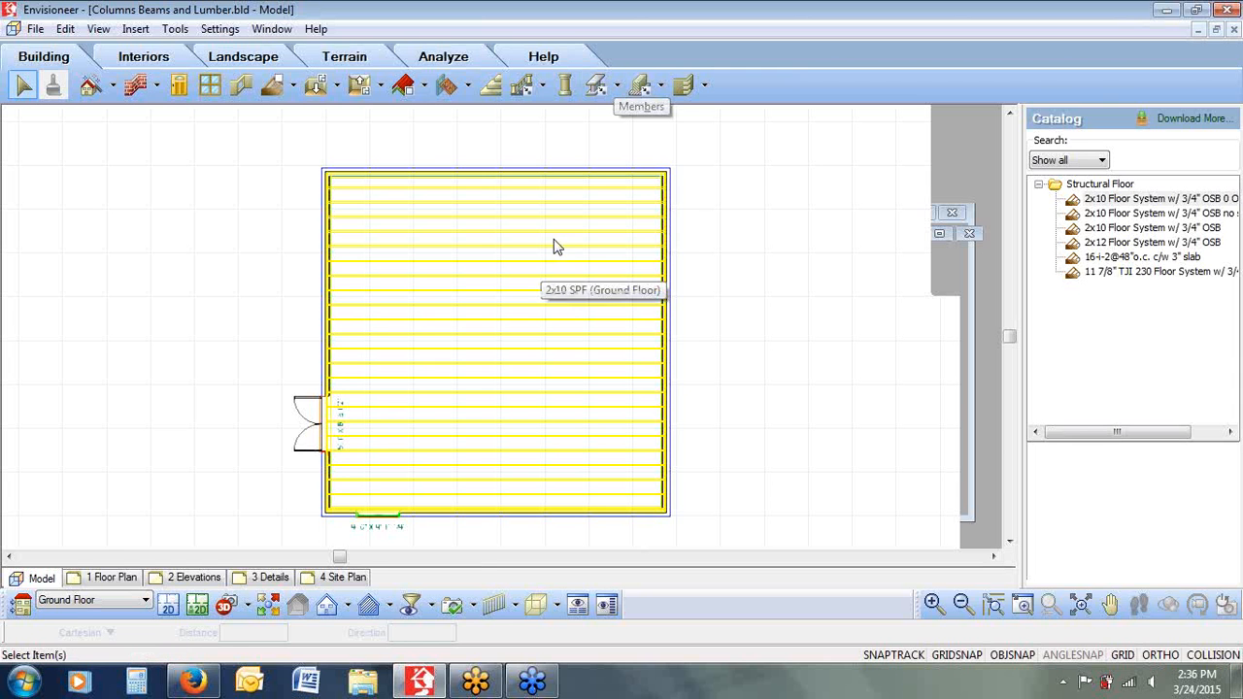
Make Foundation the current building location and open the settings for inserting advanced members
left_click(70, 601)
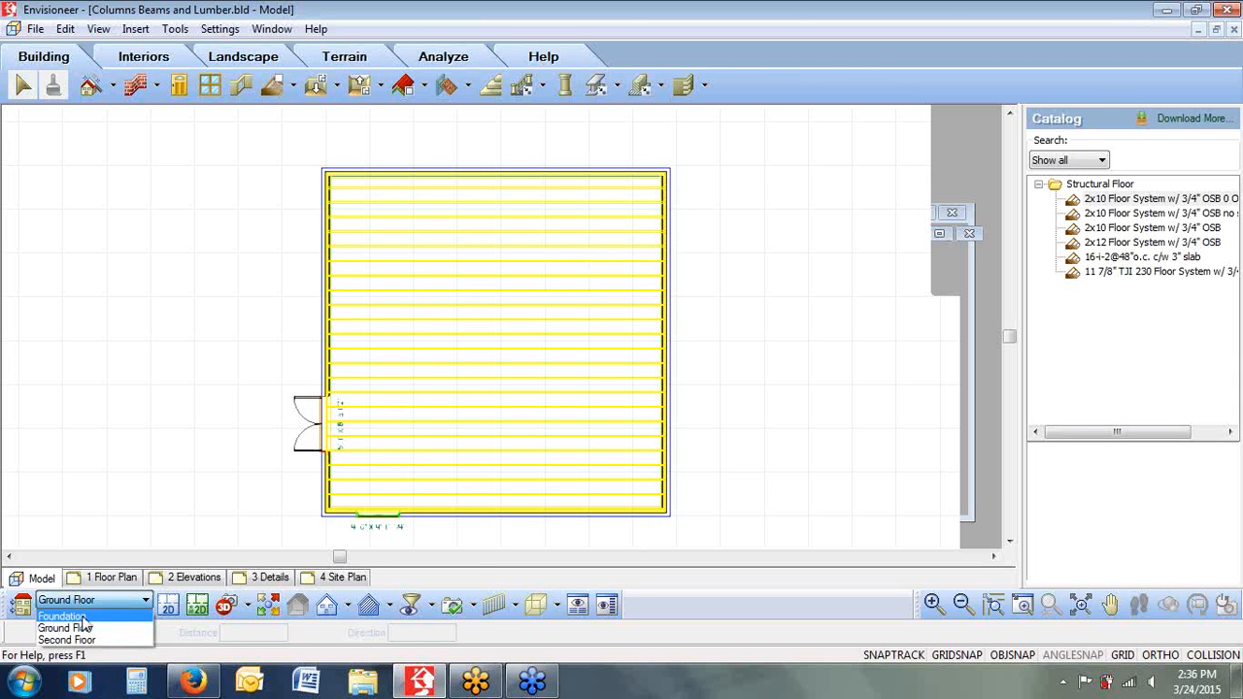
left_click(82, 618)
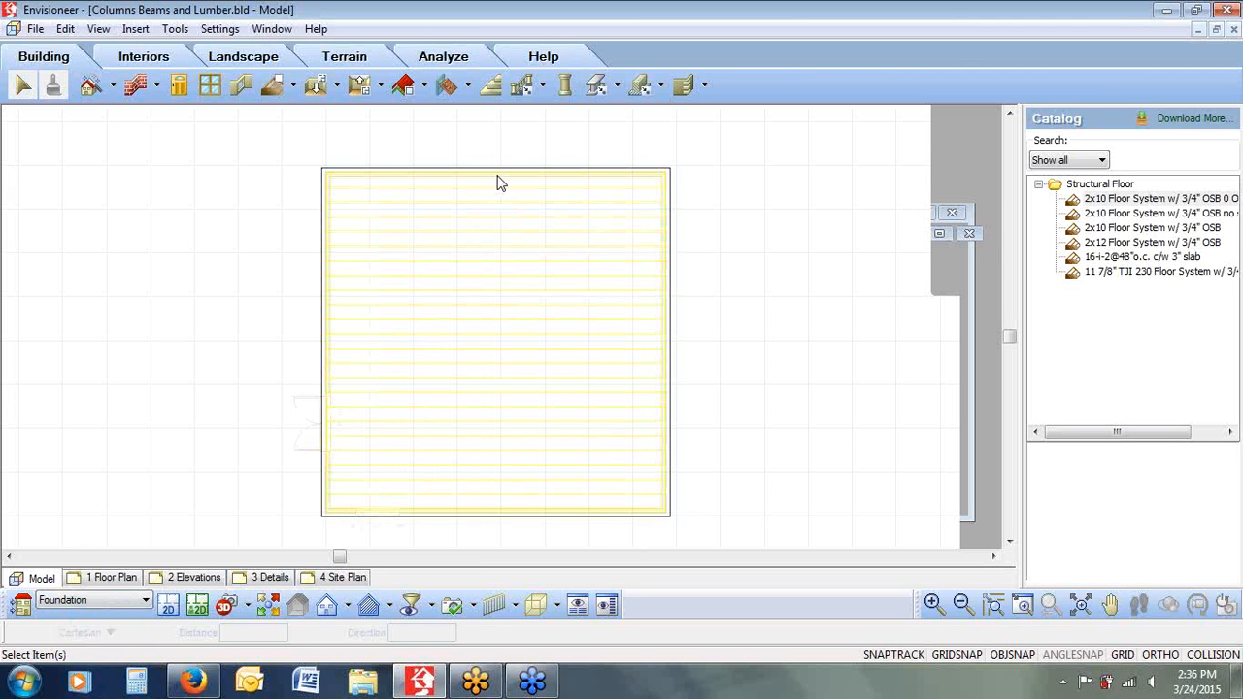
left_click(619, 86)
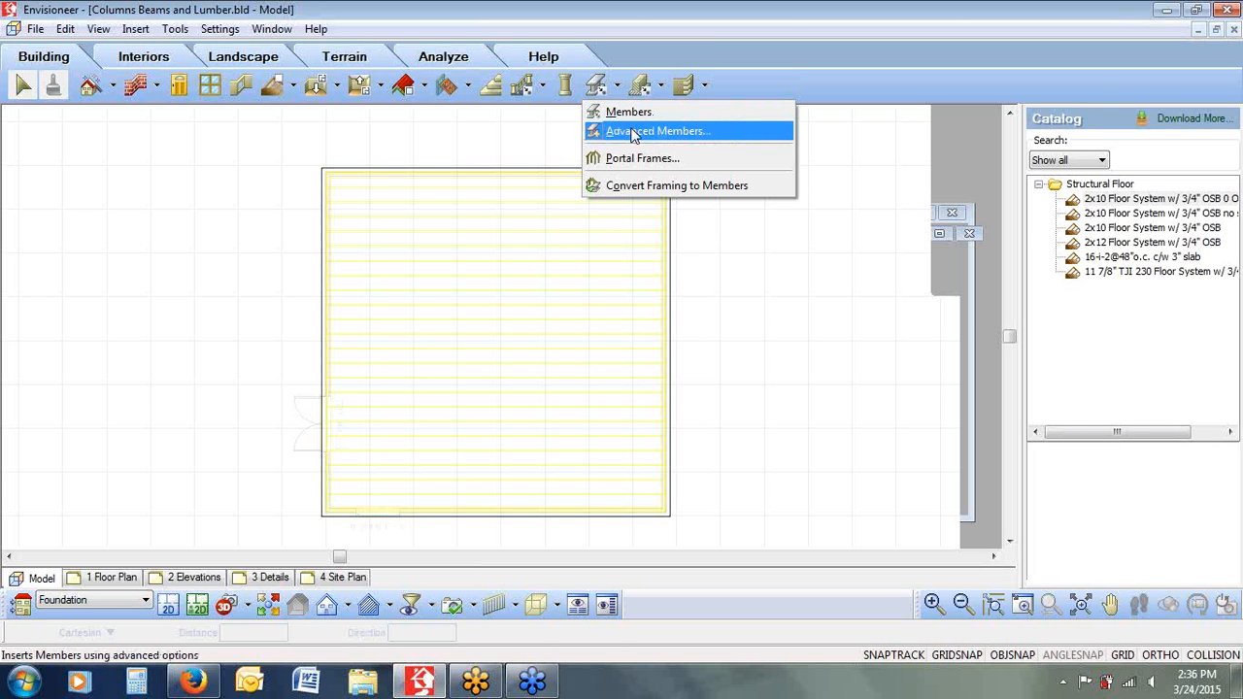
left_click(632, 132)
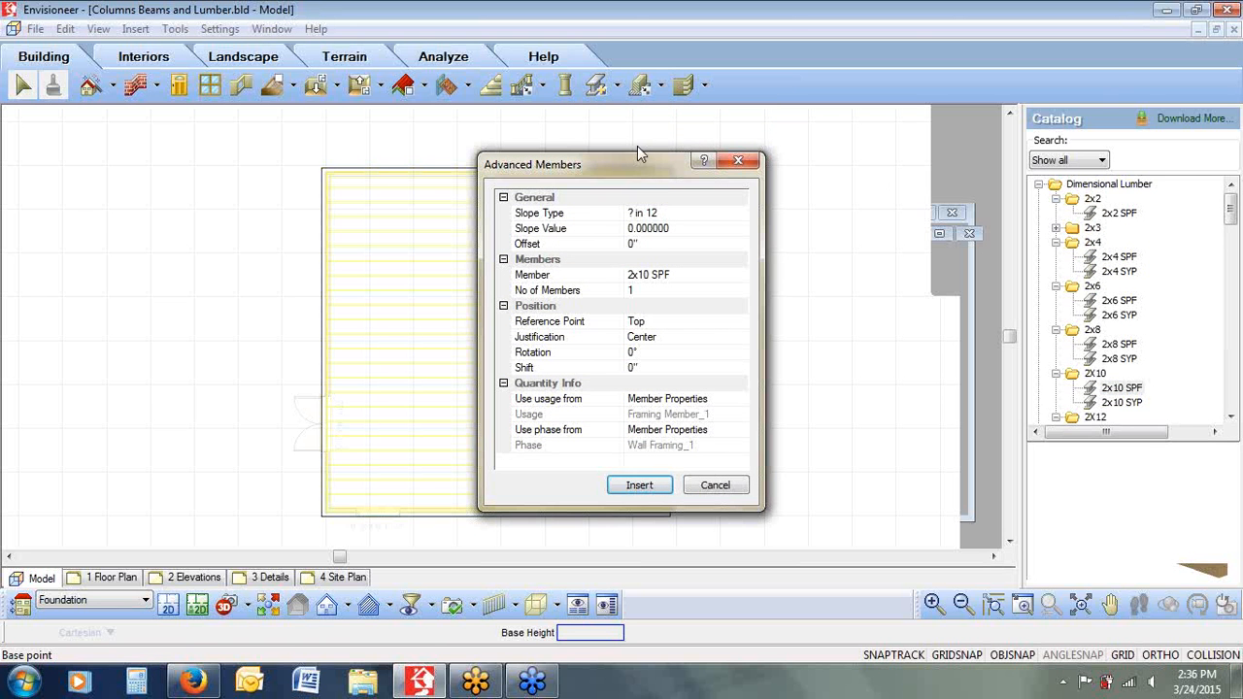
Choose 2x12 SYP as the advanced member and set the number of members to 2
left_click(660, 218)
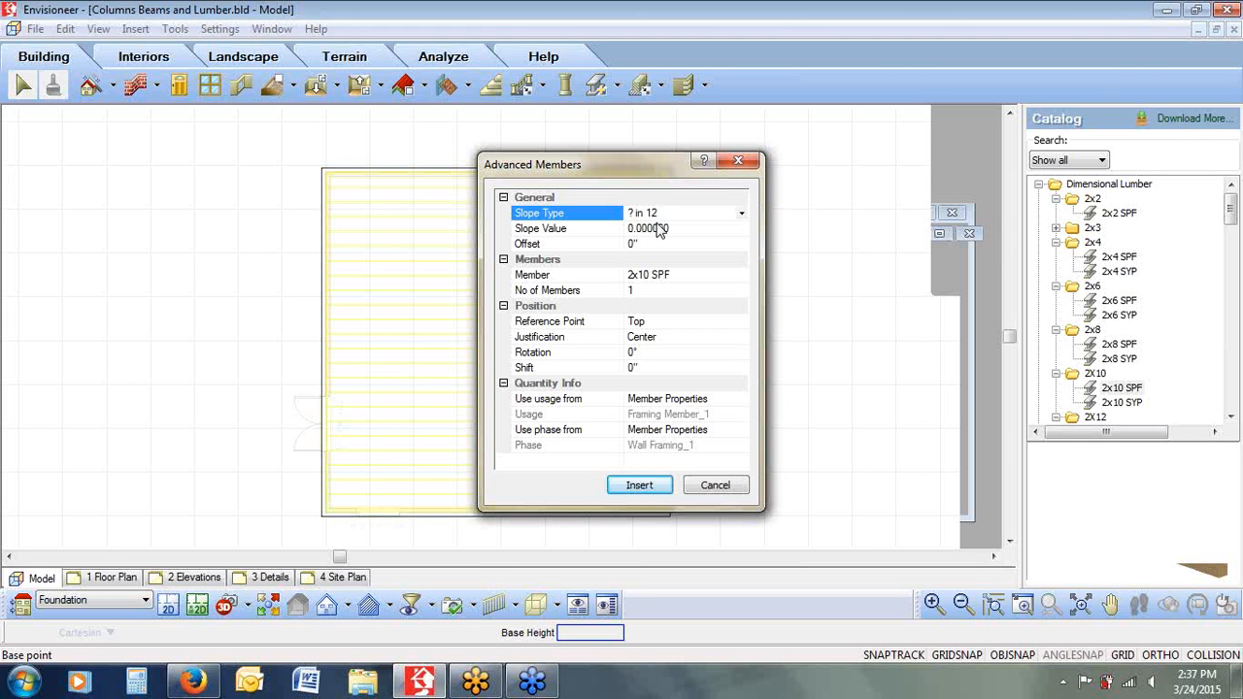
left_click(682, 230)
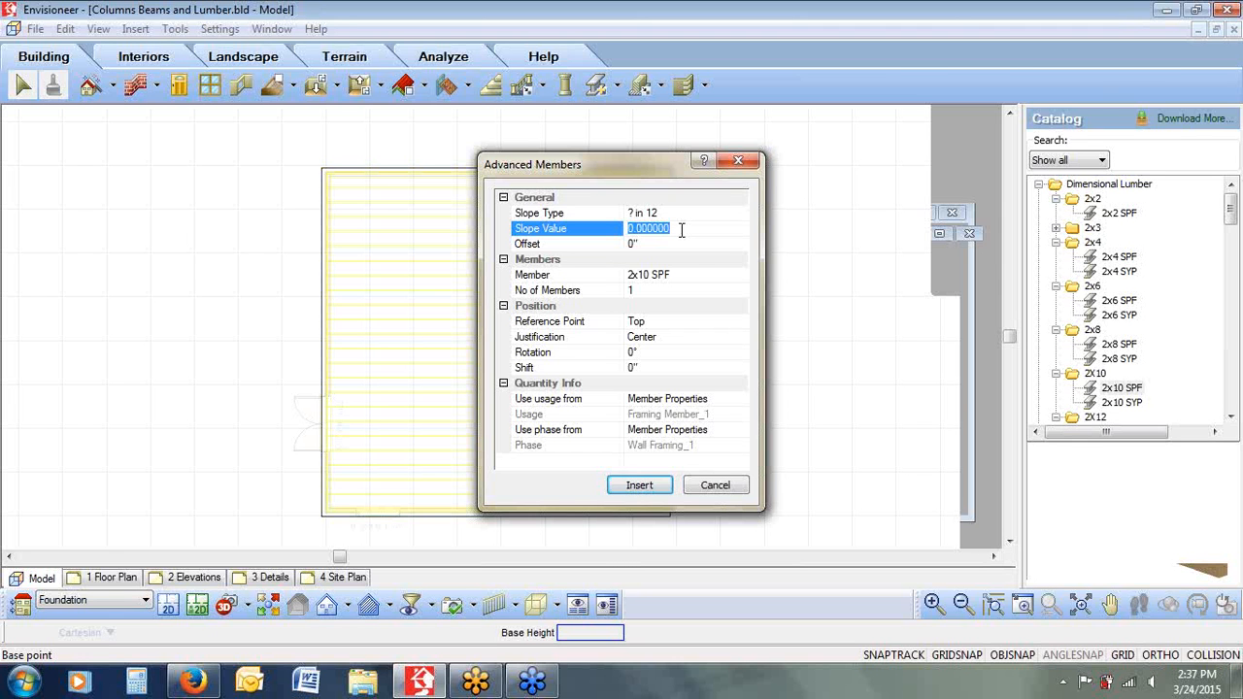
left_click(687, 274)
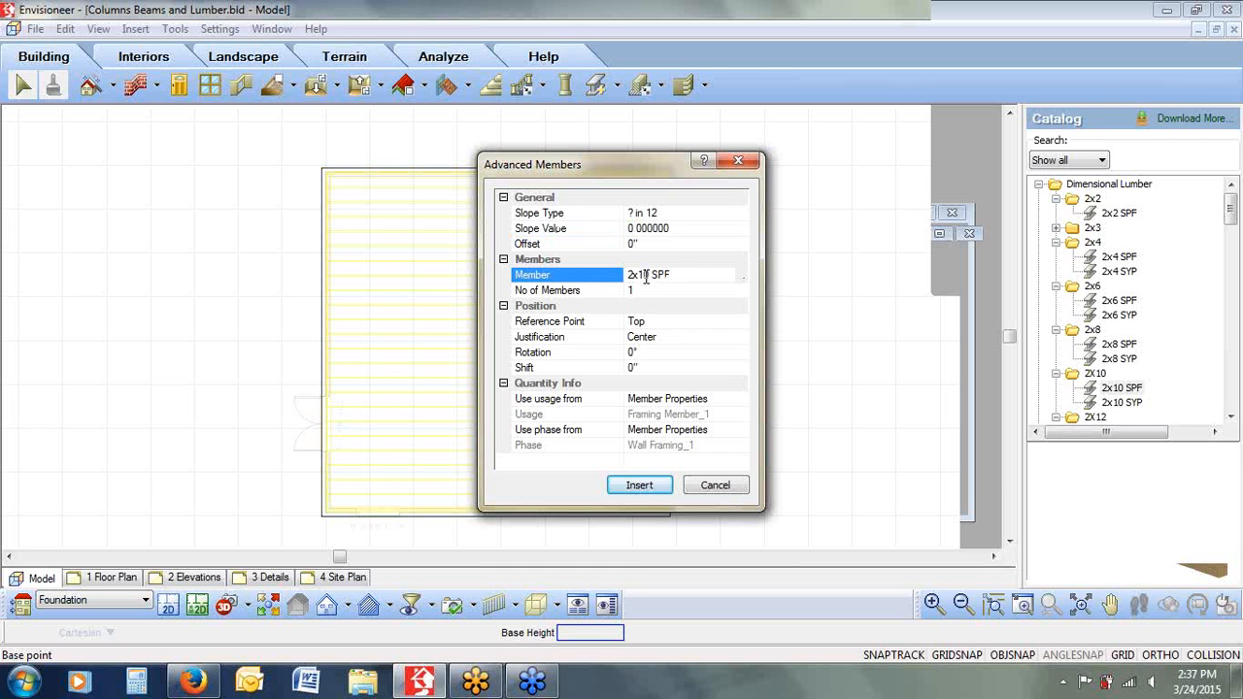
left_click(742, 280)
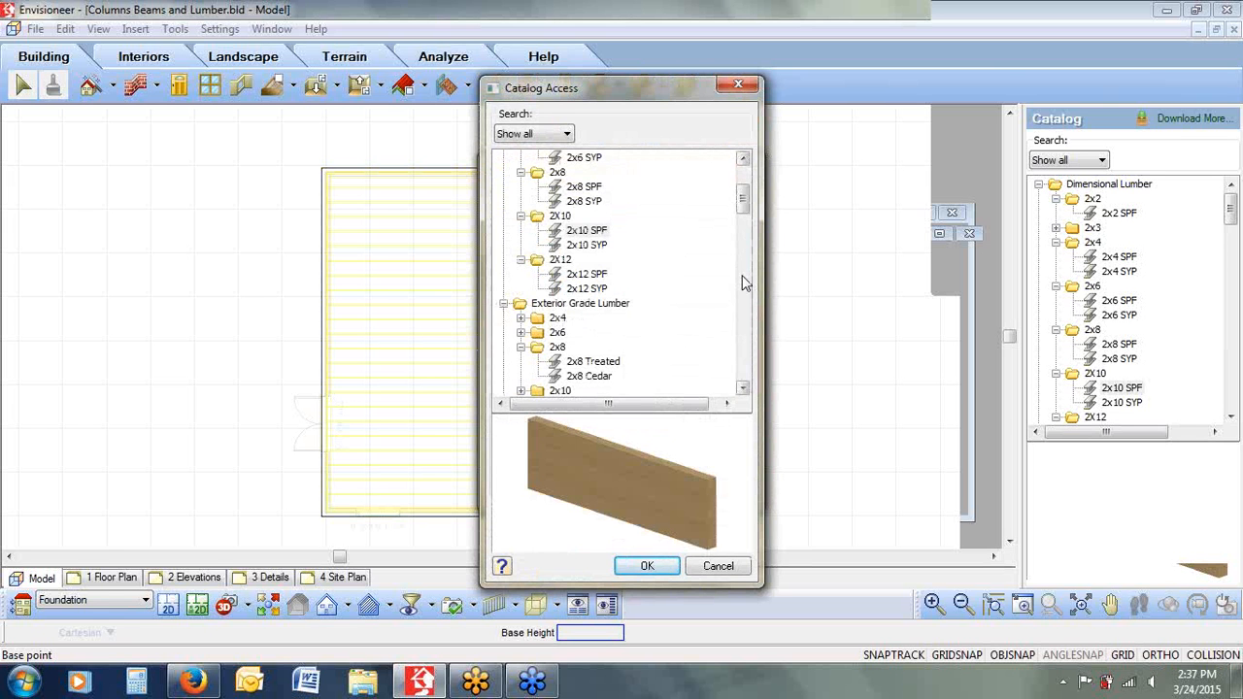
left_click(587, 288)
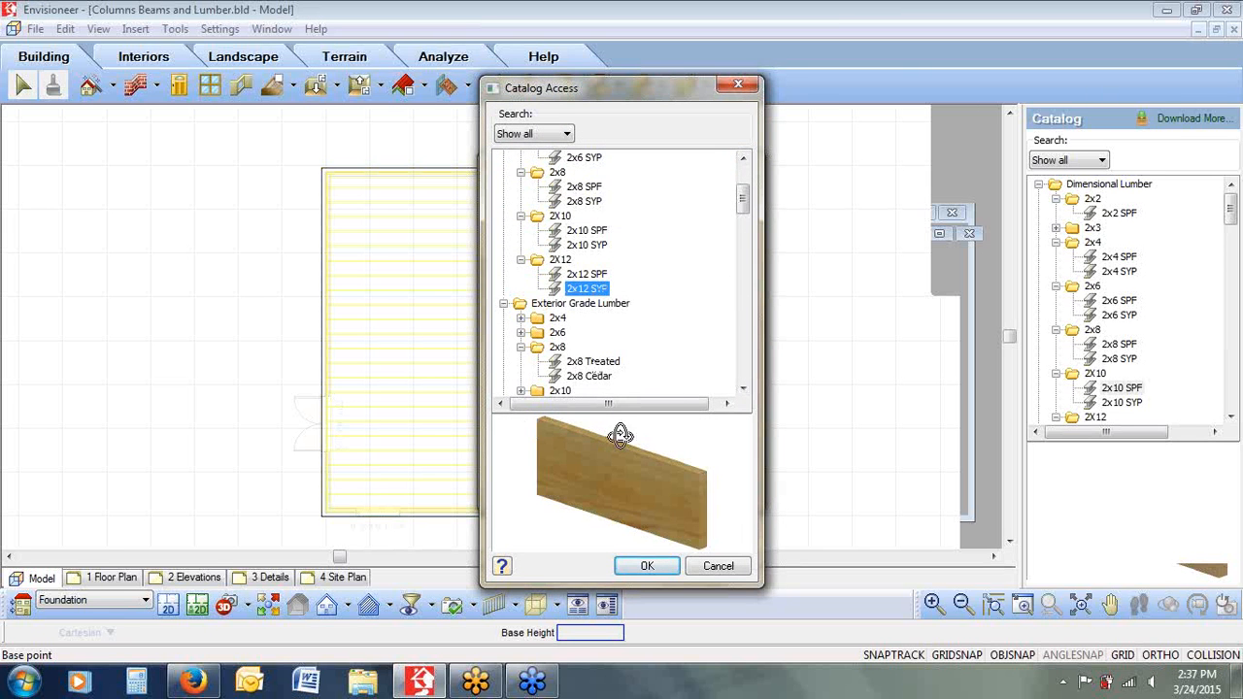
left_click(641, 566)
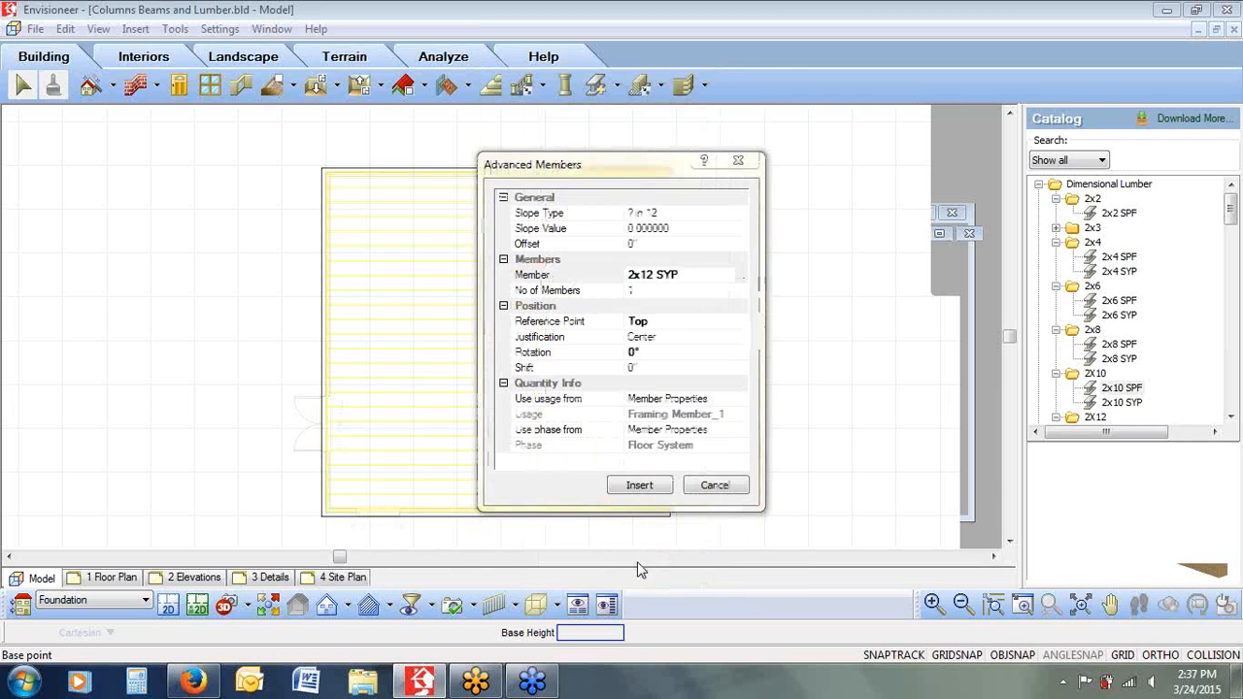
left_click(633, 292)
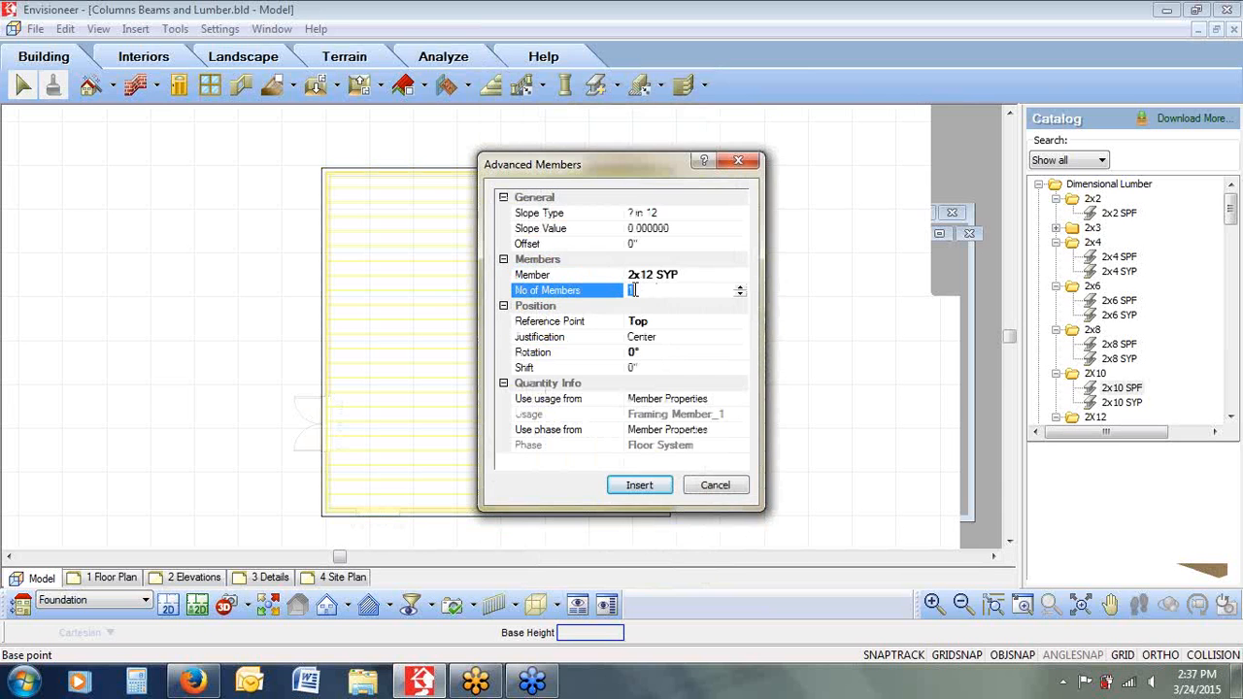
type("2")
Examine the member's Reference Point, Justification options, Rotation, Shift, Usage, Phase and Offset settings without changing them
left_click(672, 322)
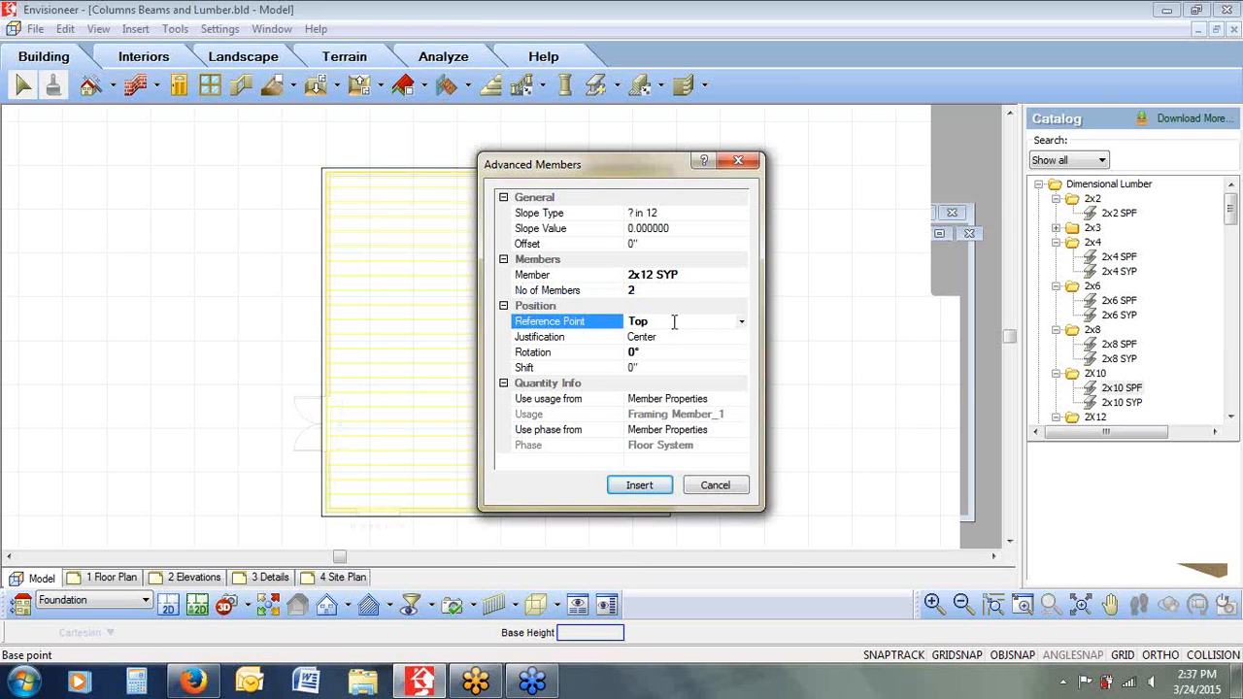
left_click(660, 338)
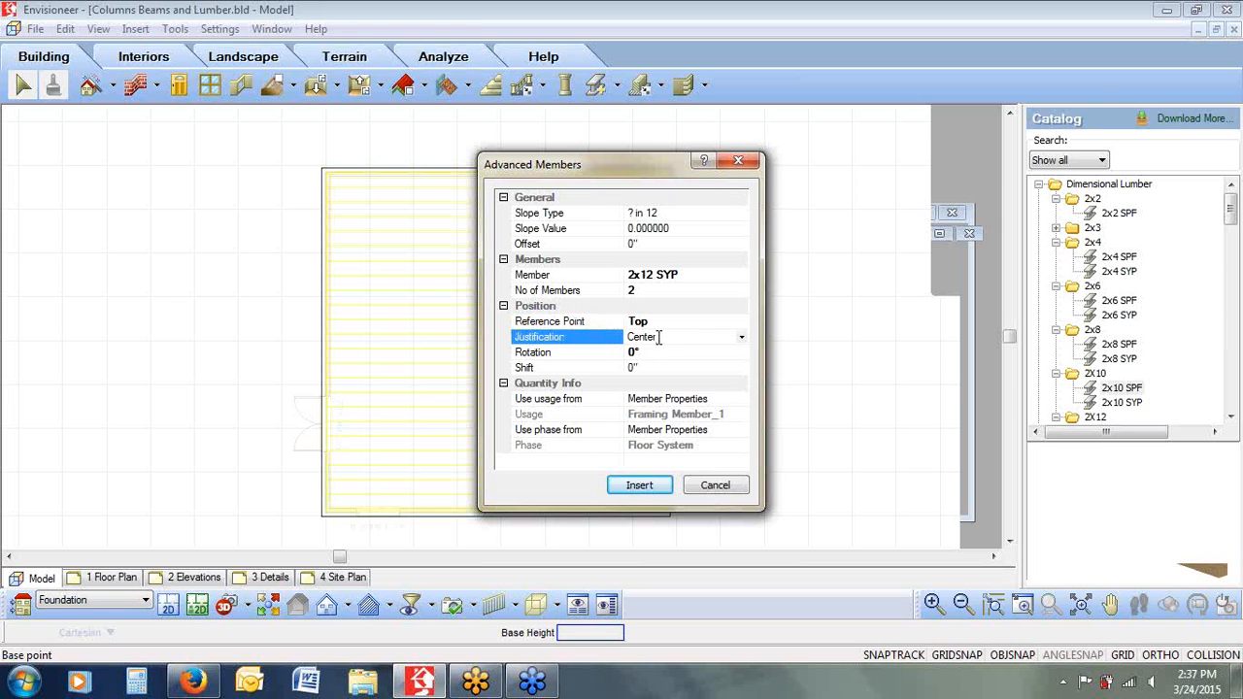
left_click(742, 338)
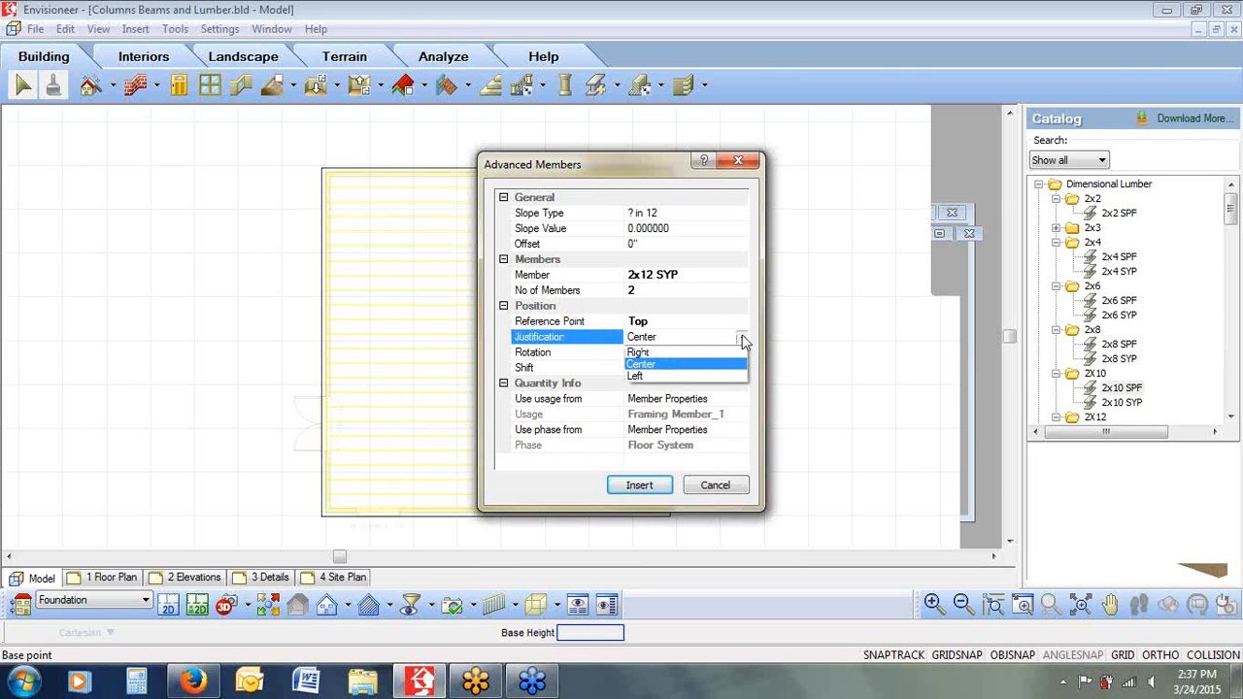
left_click(743, 340)
left_click(690, 357)
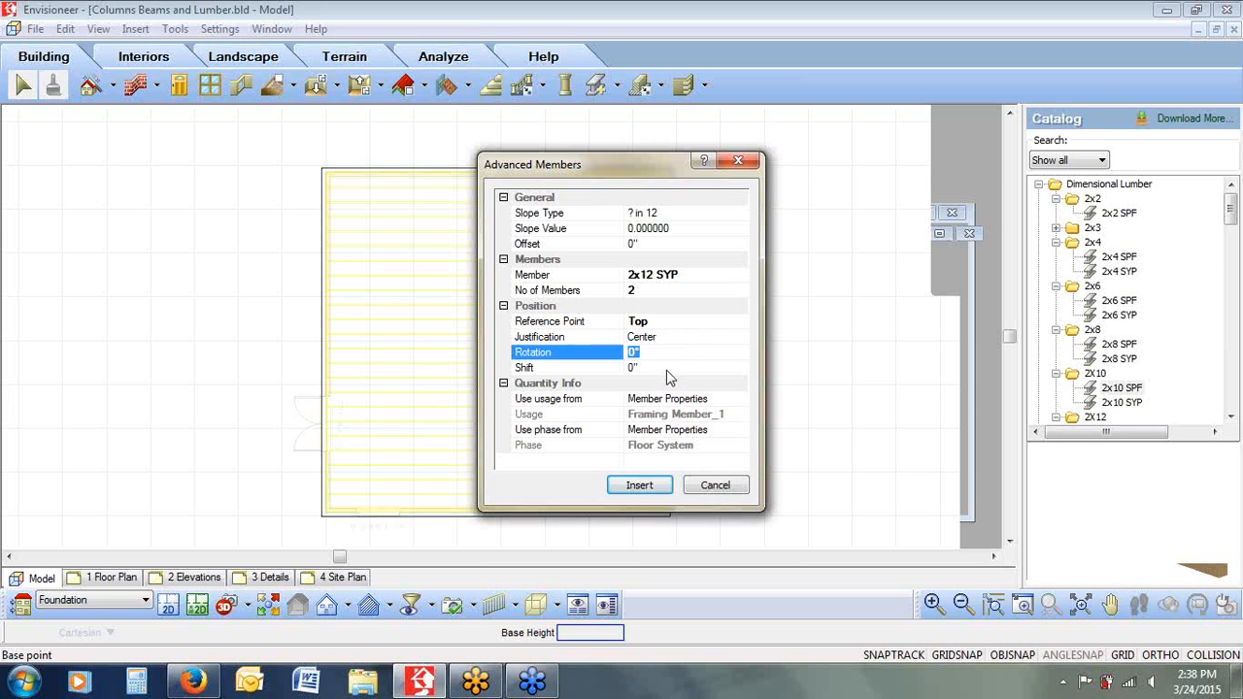
left_click(668, 369)
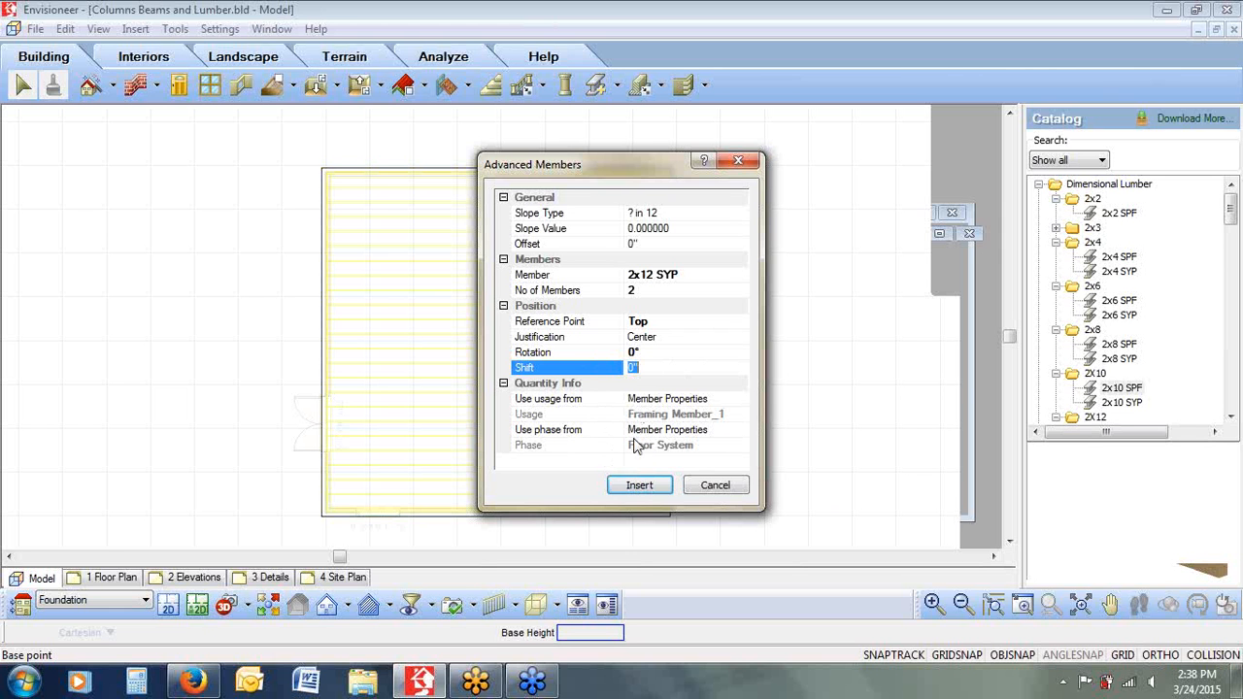
left_click(641, 415)
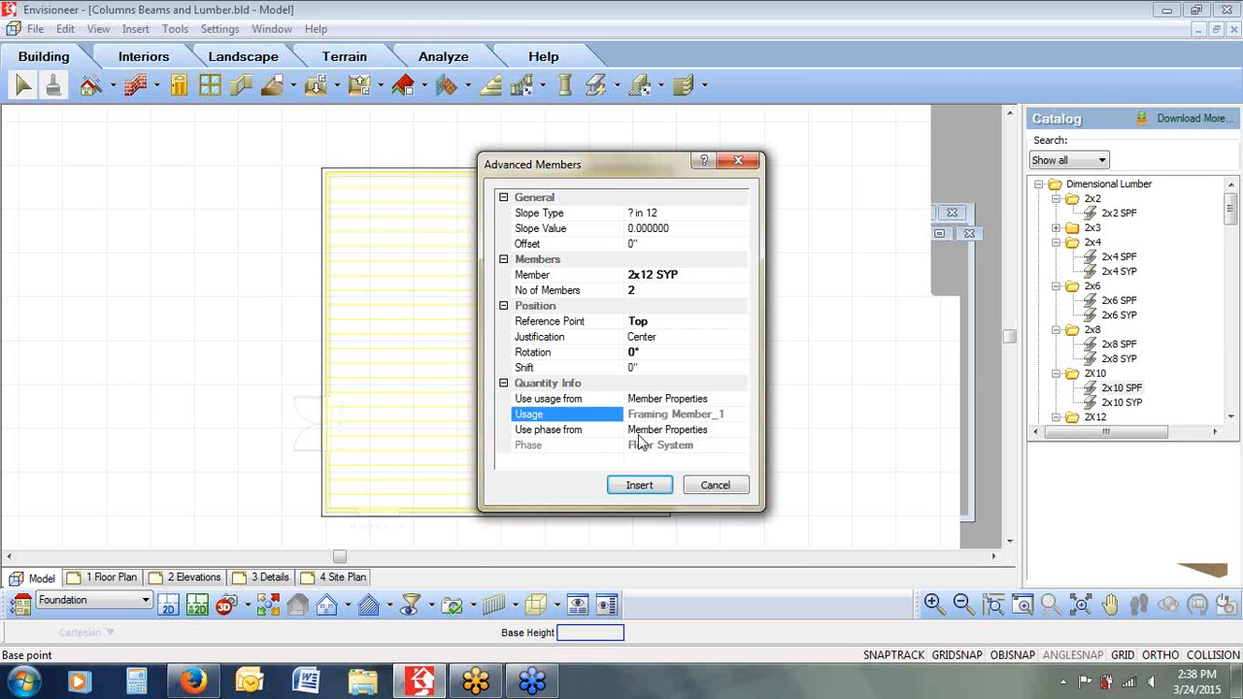
left_click(640, 445)
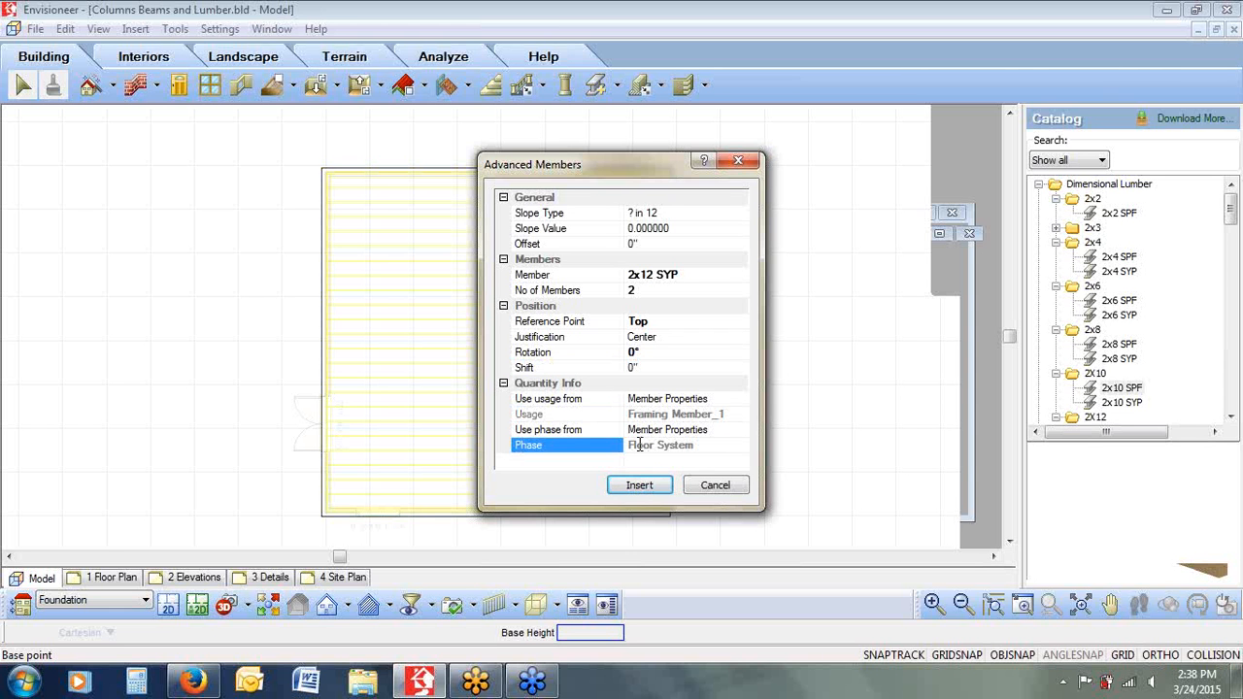
left_click(655, 244)
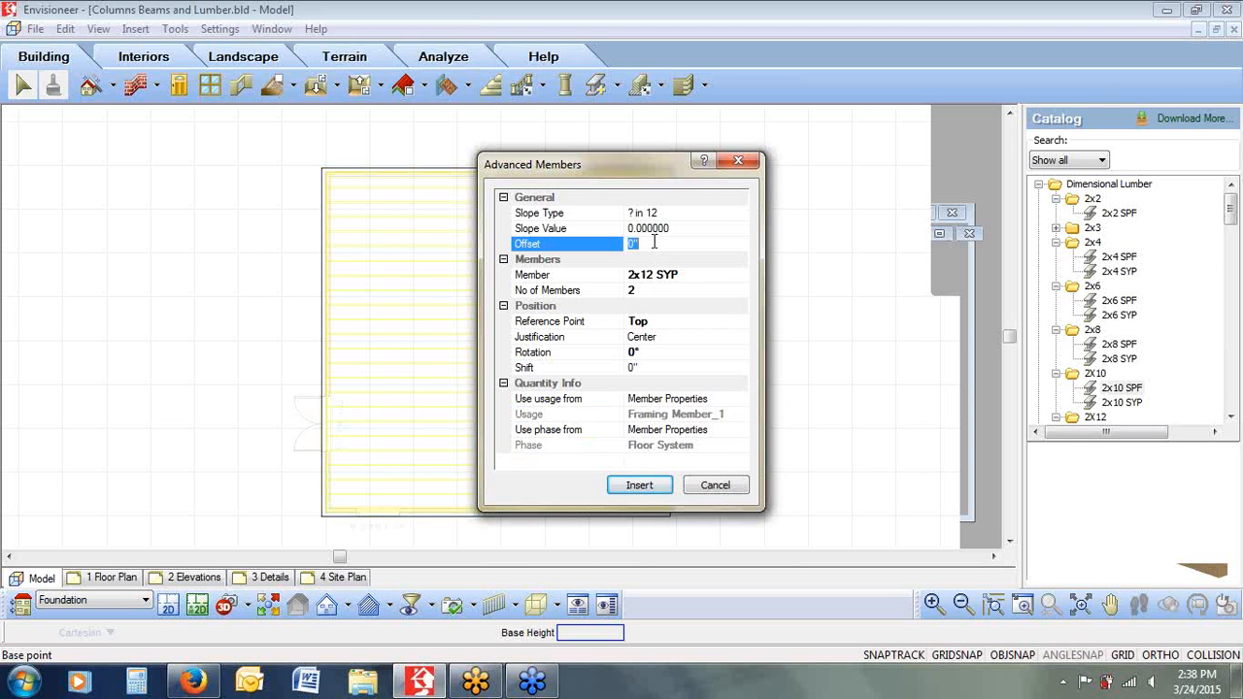
left_click(974, 231)
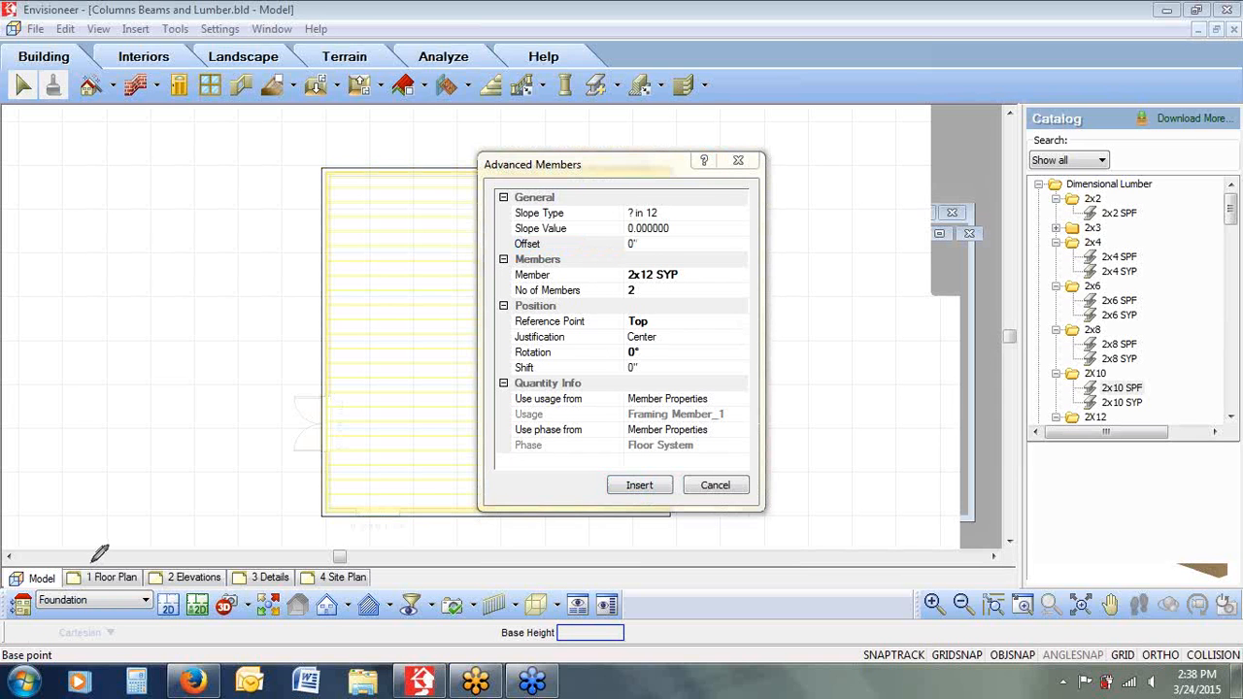
mouse_move(92, 562)
left_mouse_down()
mouse_move(44, 566)
mouse_move(55, 601)
mouse_move(129, 606)
mouse_move(113, 550)
mouse_move(91, 551)
left_mouse_up()
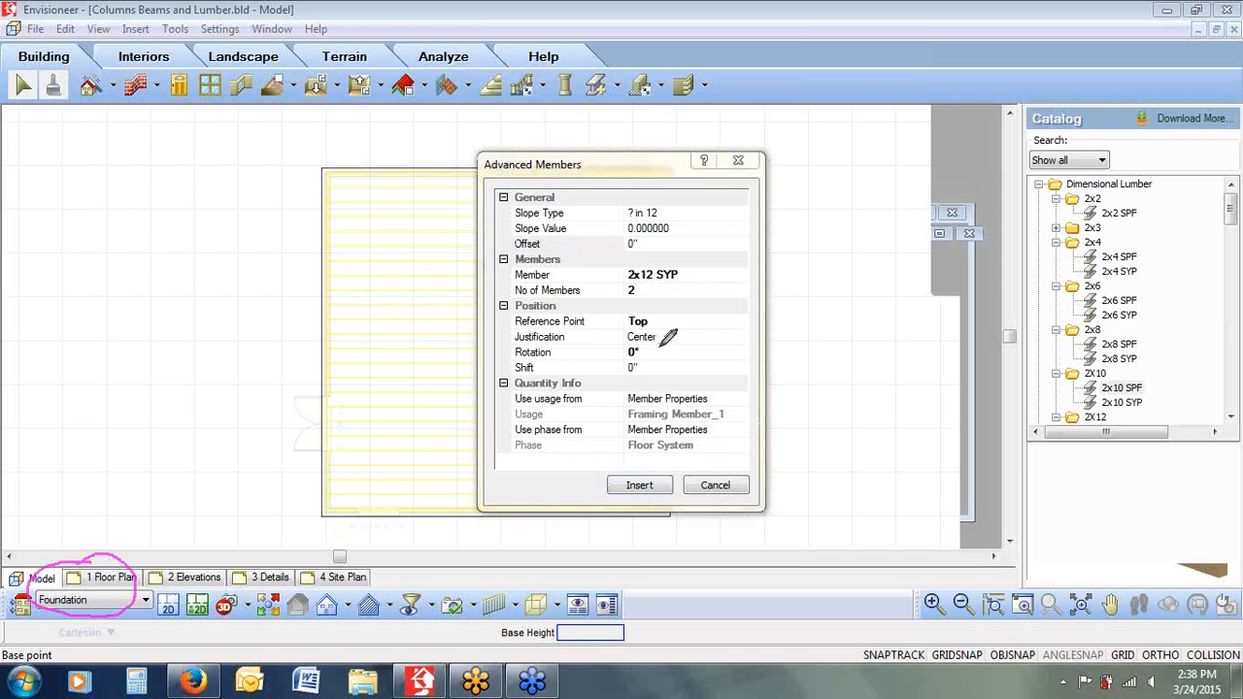
left_click_drag(657, 321, 695, 320)
left_click_drag(650, 244, 712, 243)
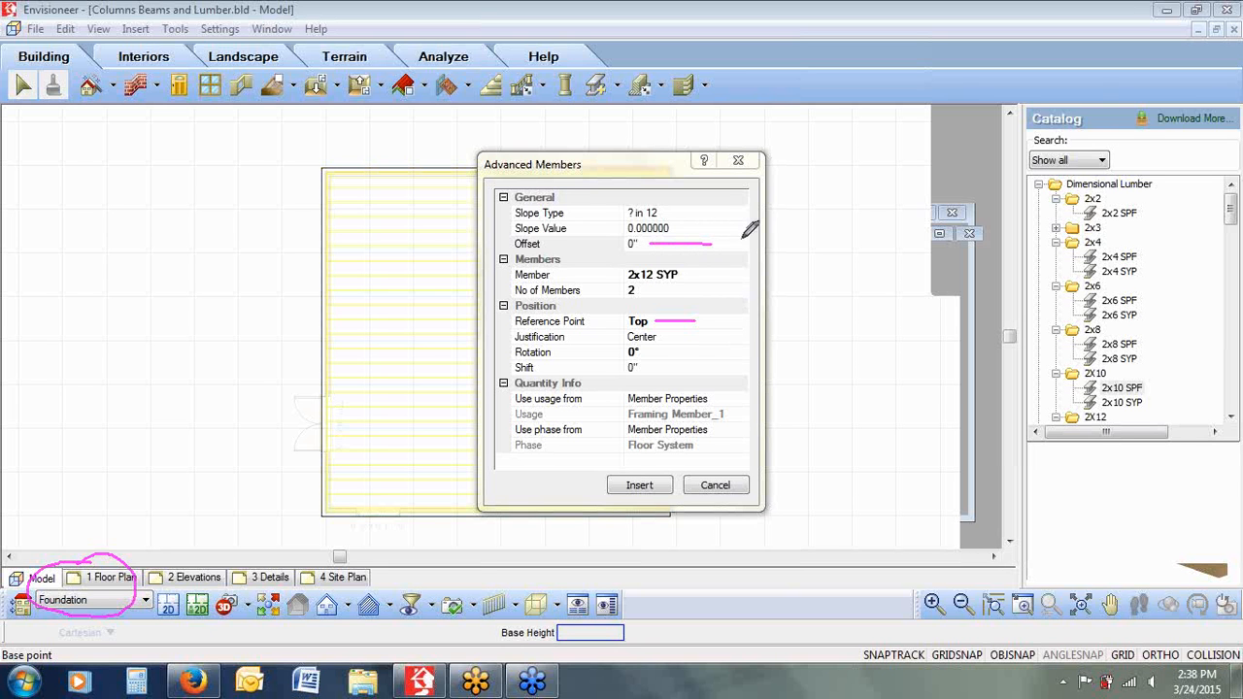
mouse_move(740, 243)
left_mouse_down()
mouse_move(735, 263)
mouse_move(750, 243)
left_mouse_up()
key("Escape")
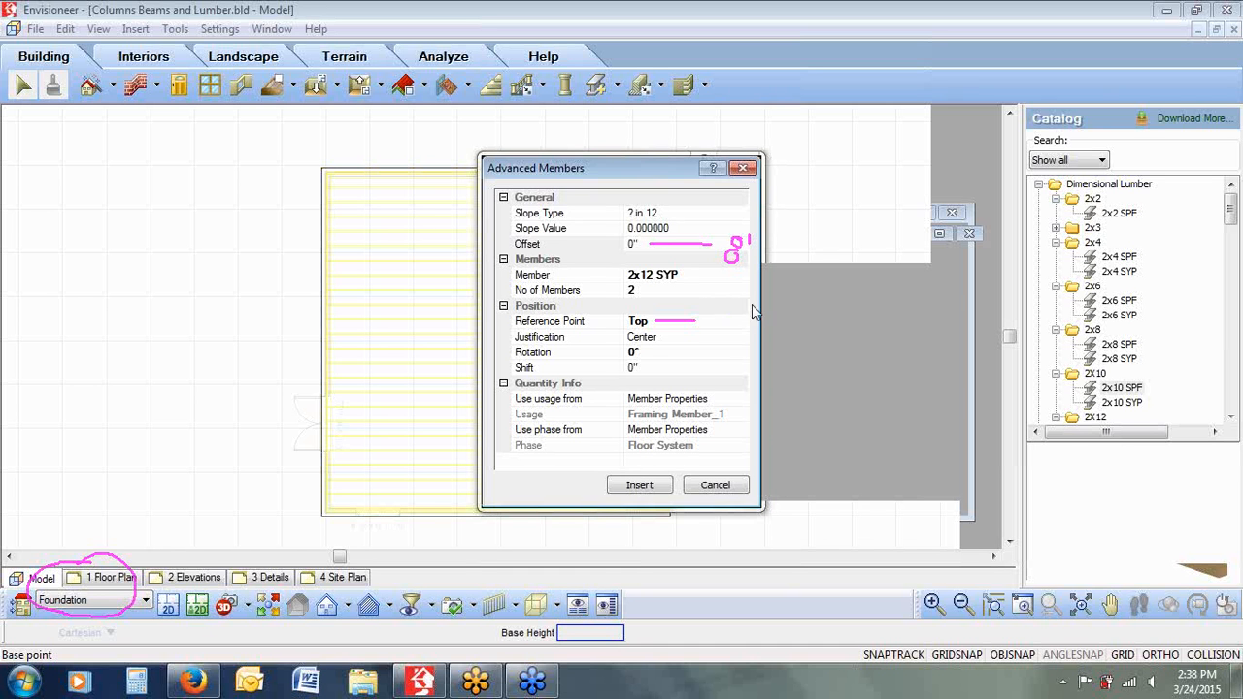
Set the offset of the two-ply 2x12 SYP advanced member to 8'
left_click(651, 243)
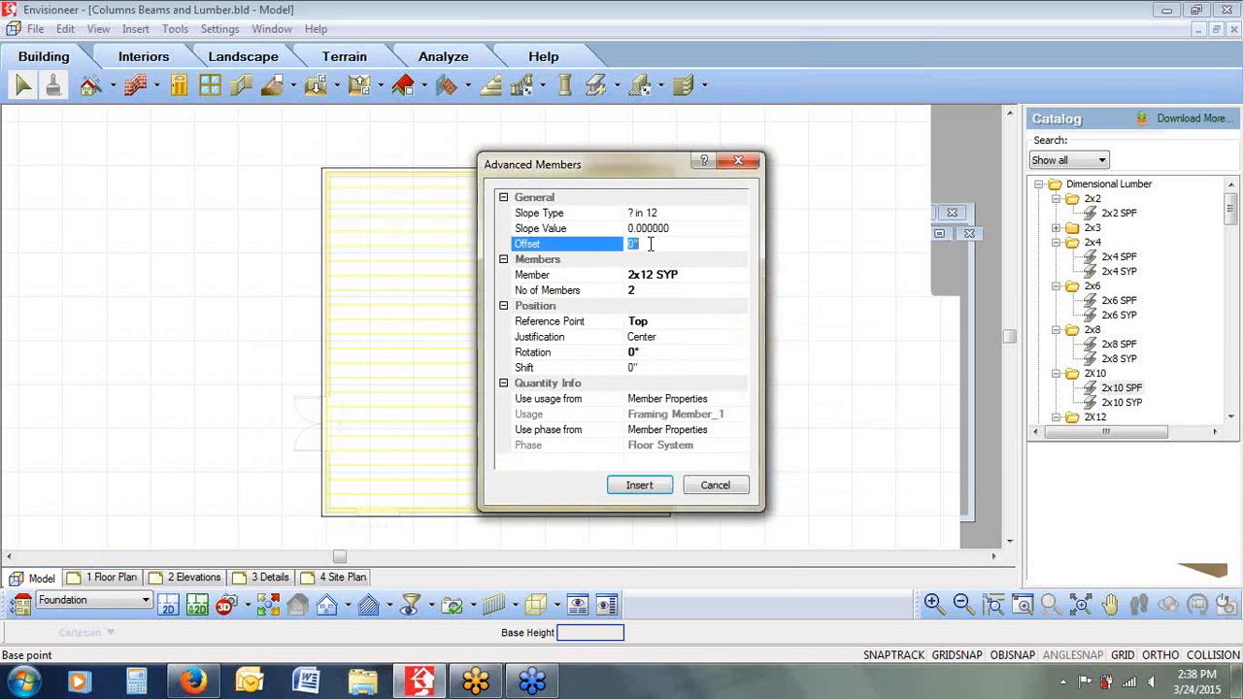
type("8")
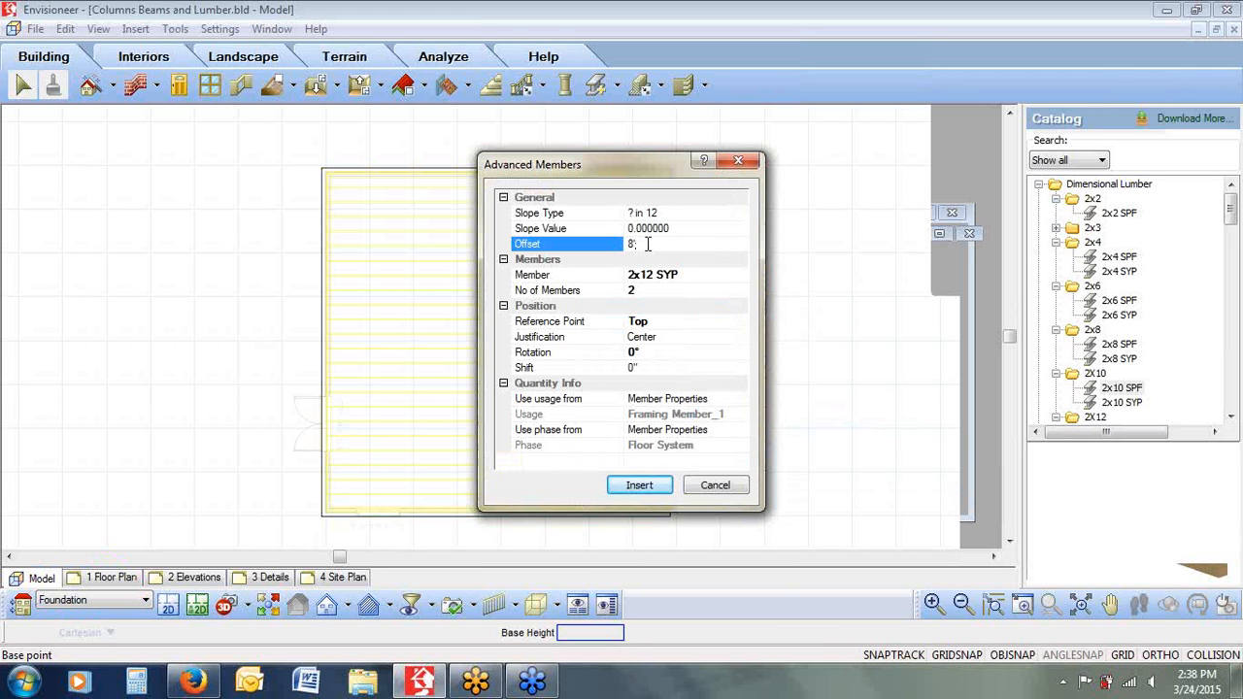
type("'")
key("Return")
Insert the two-ply 2x12 SYP beam down the middle of the plan, from the upper wall's midpoint to the lower wall's midpoint
left_click(639, 484)
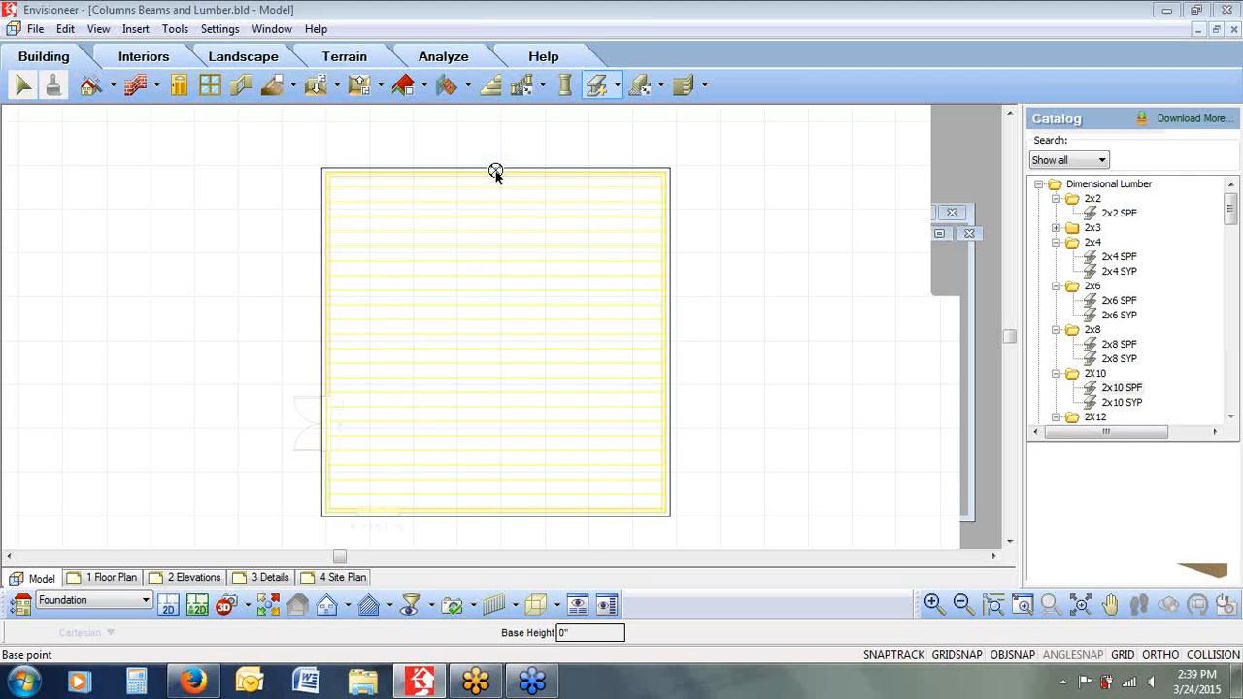
left_click(495, 172)
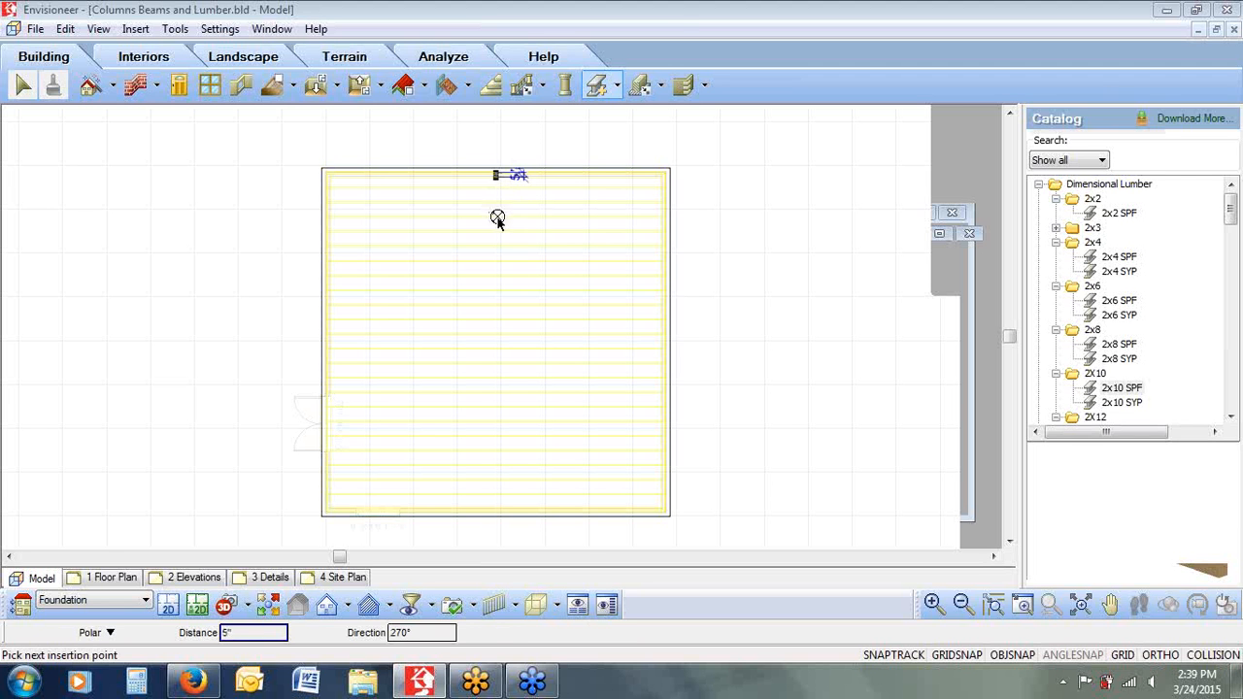
left_click(495, 515)
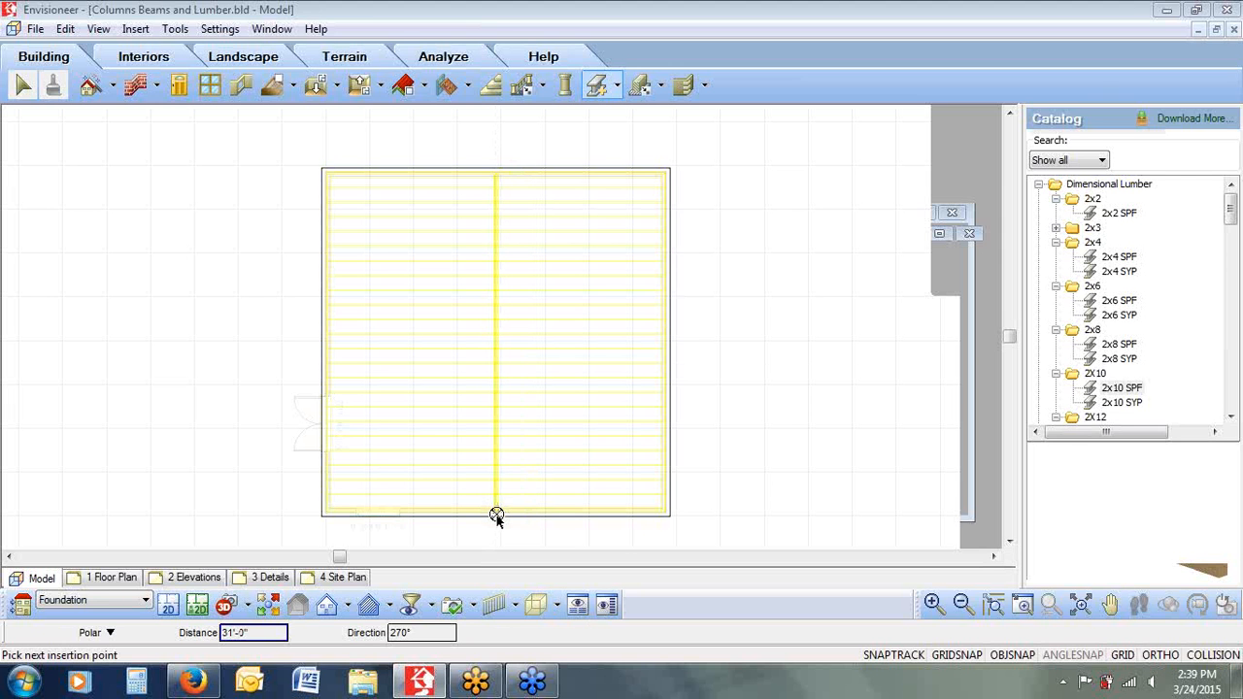
right_click(567, 467)
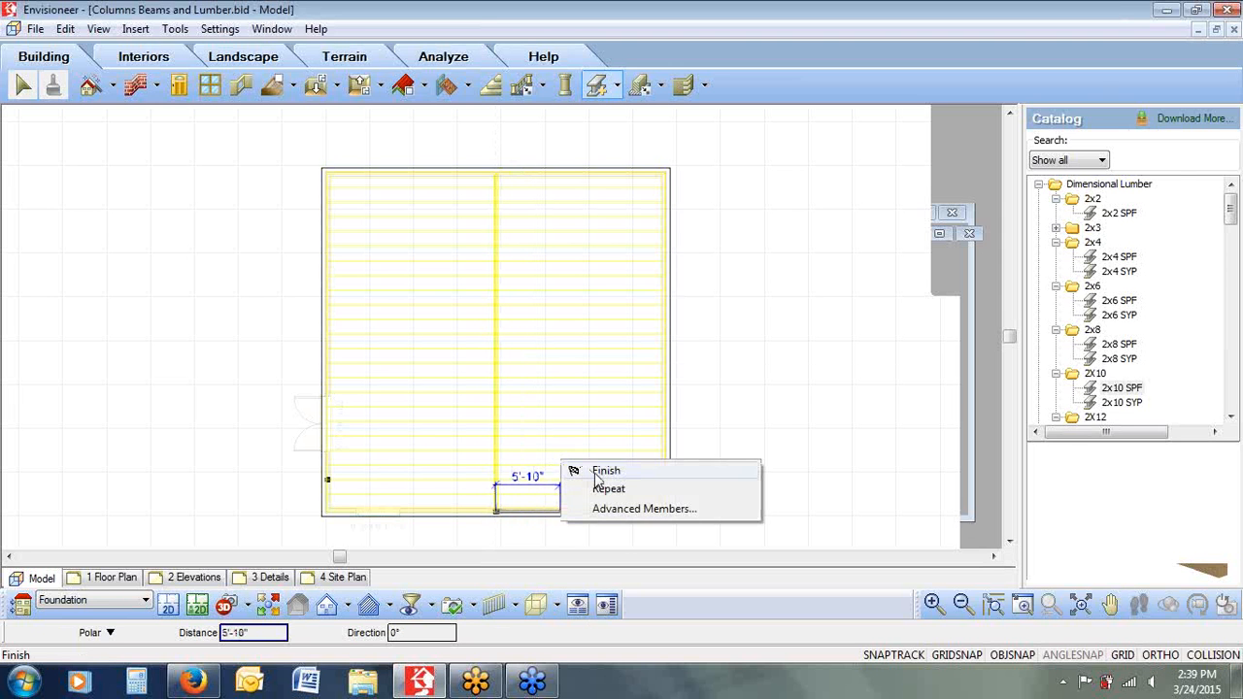
left_click(603, 471)
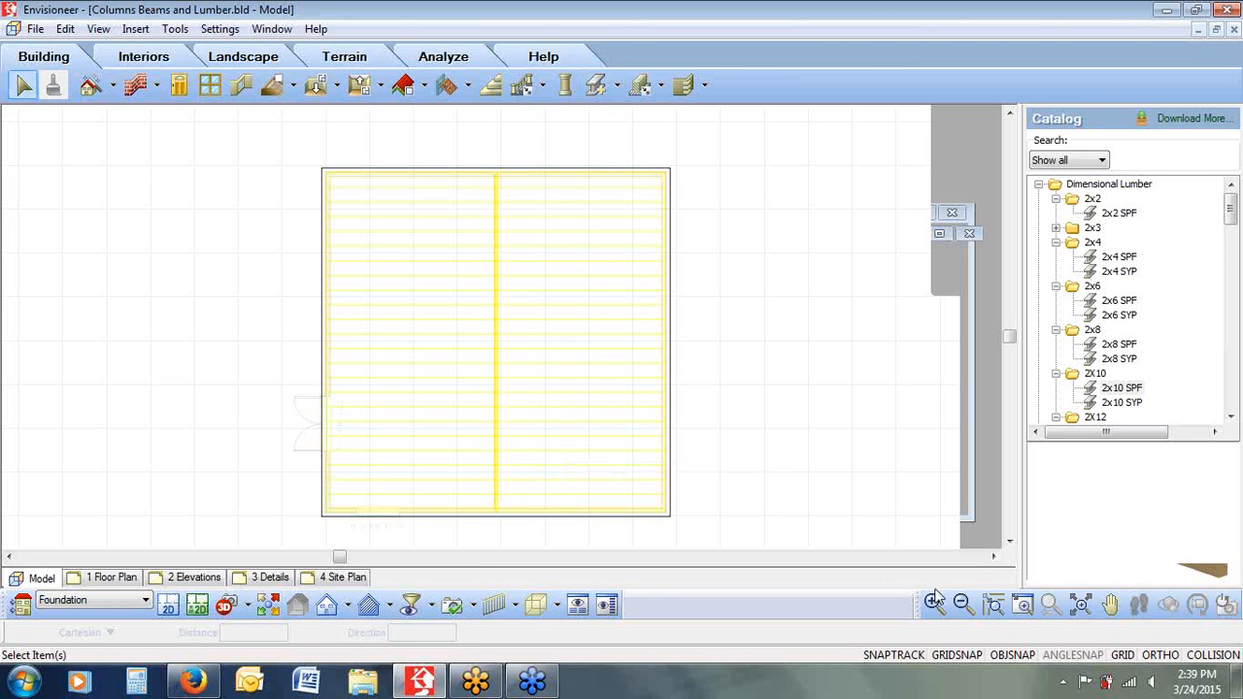
Examine the beam's two plies at its lower end and its available 2x12 SYP purchased lengths, leaving the member properties unchanged
left_click(1022, 604)
left_click_drag(507, 491, 490, 523)
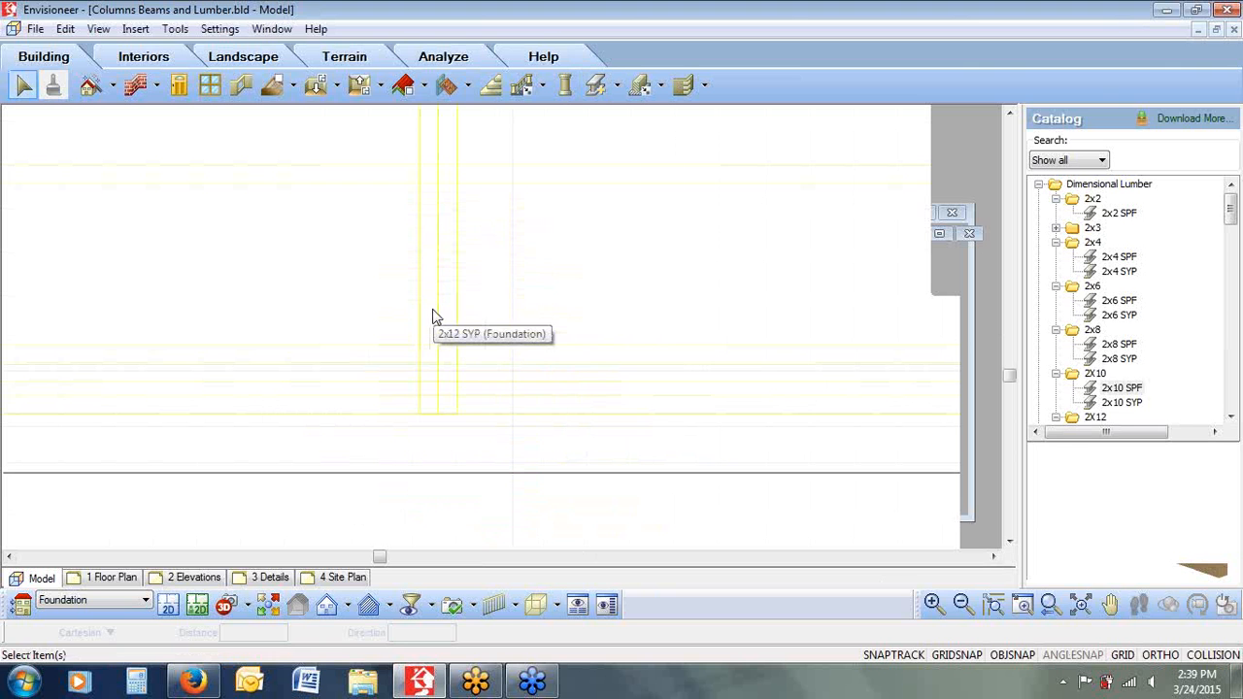
left_click(1049, 604)
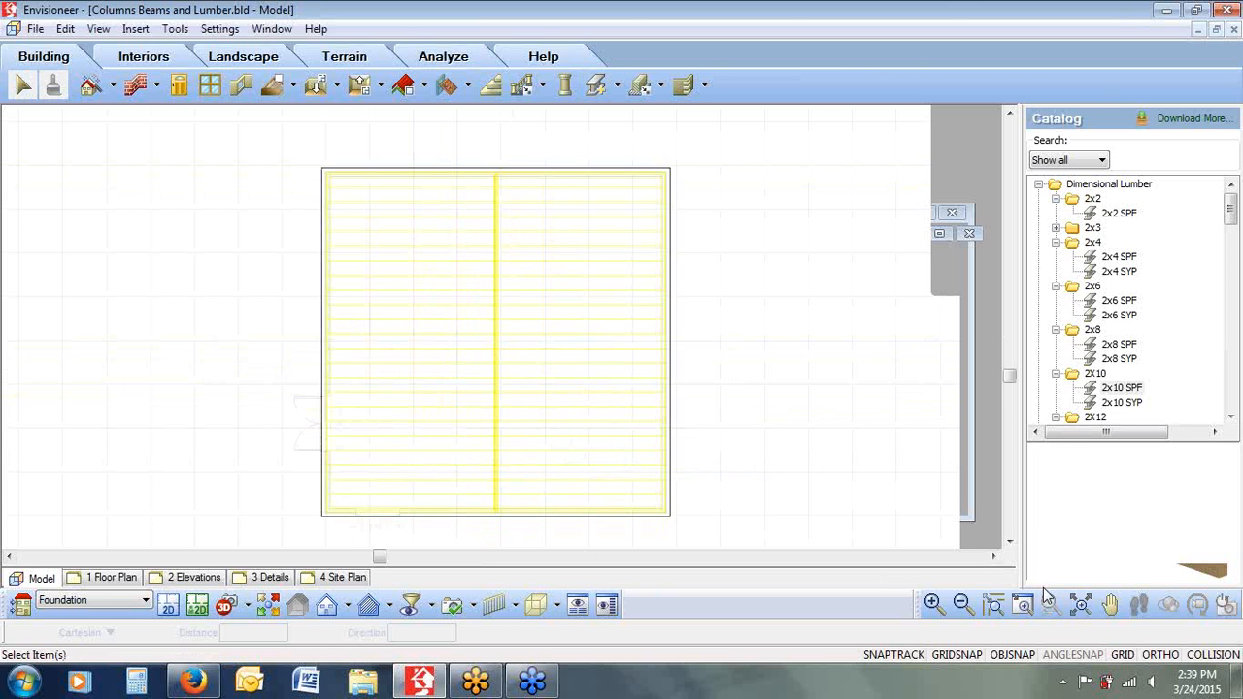
left_click(494, 281)
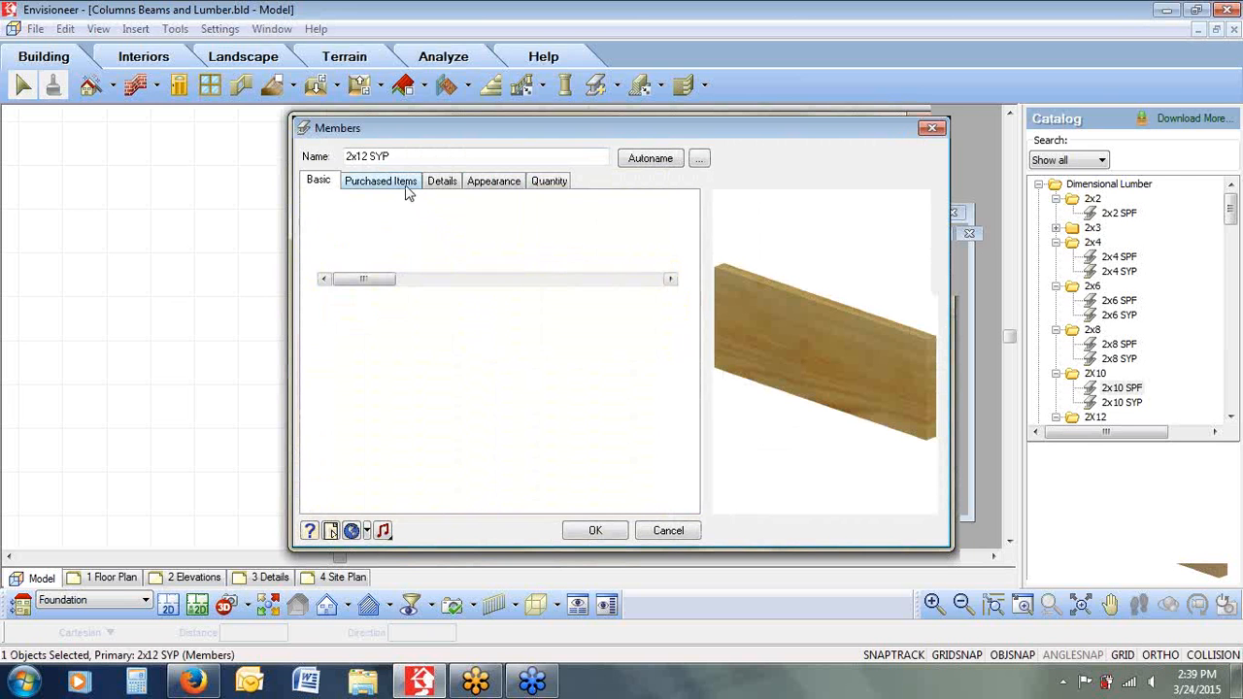
left_click(403, 185)
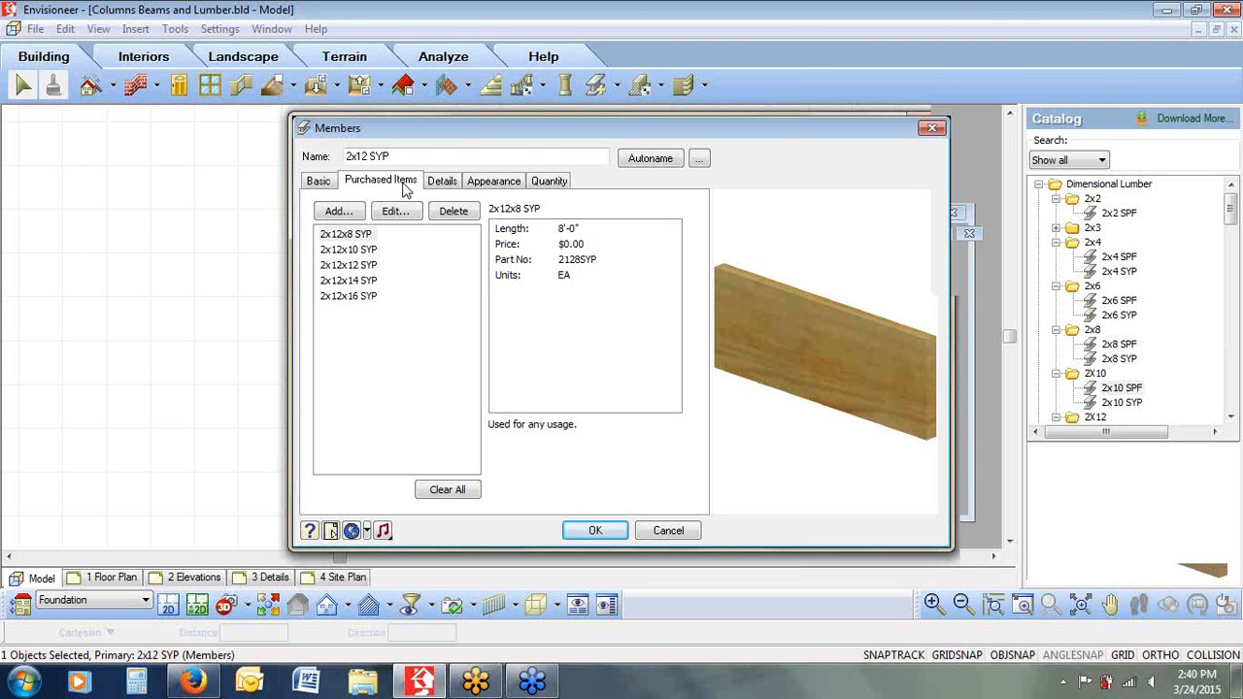
left_click(366, 336)
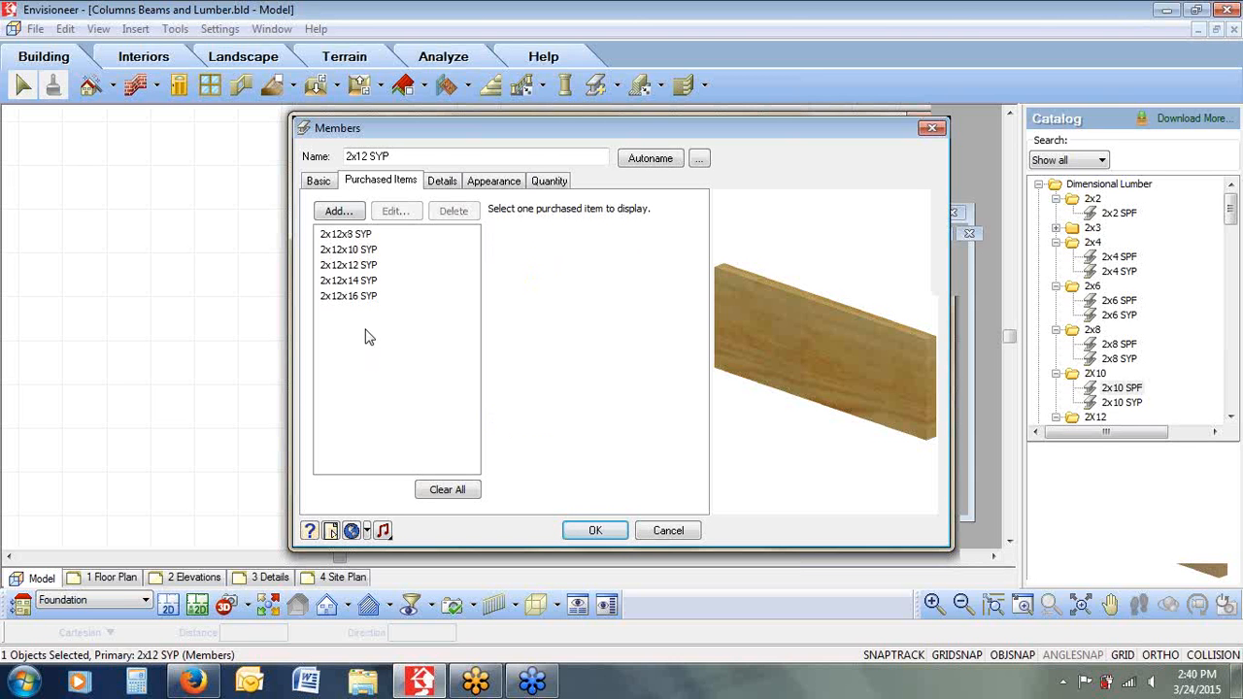
left_click(367, 251)
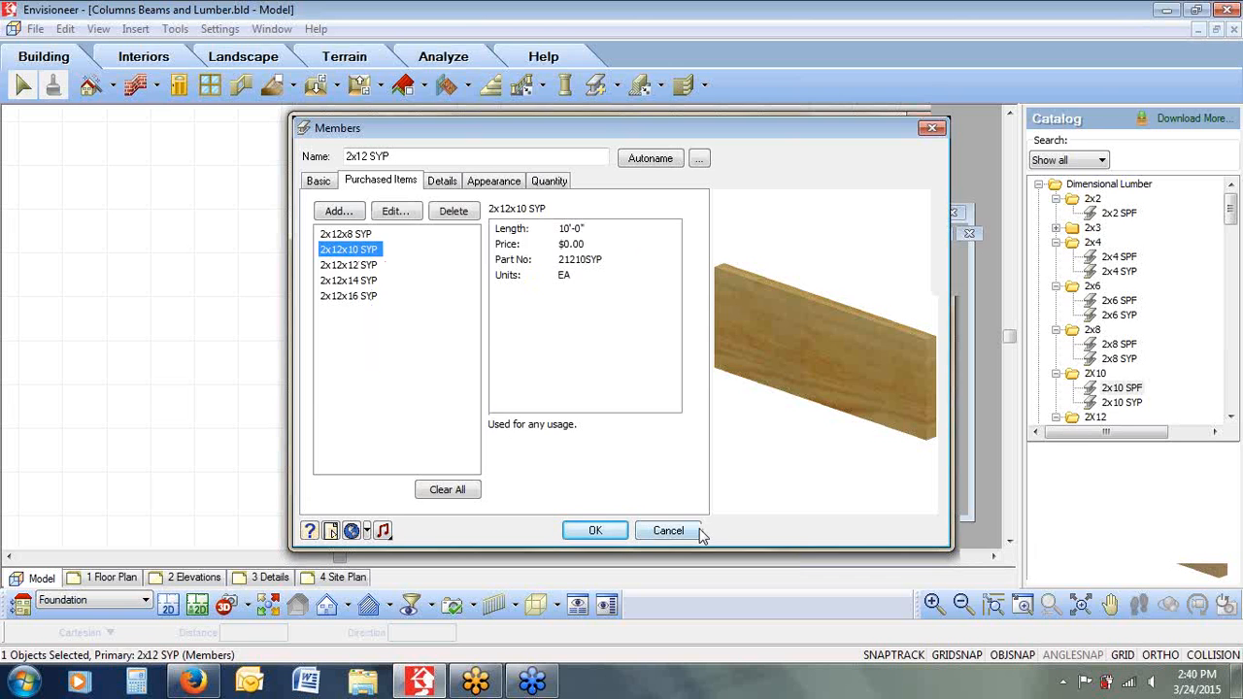
left_click(670, 530)
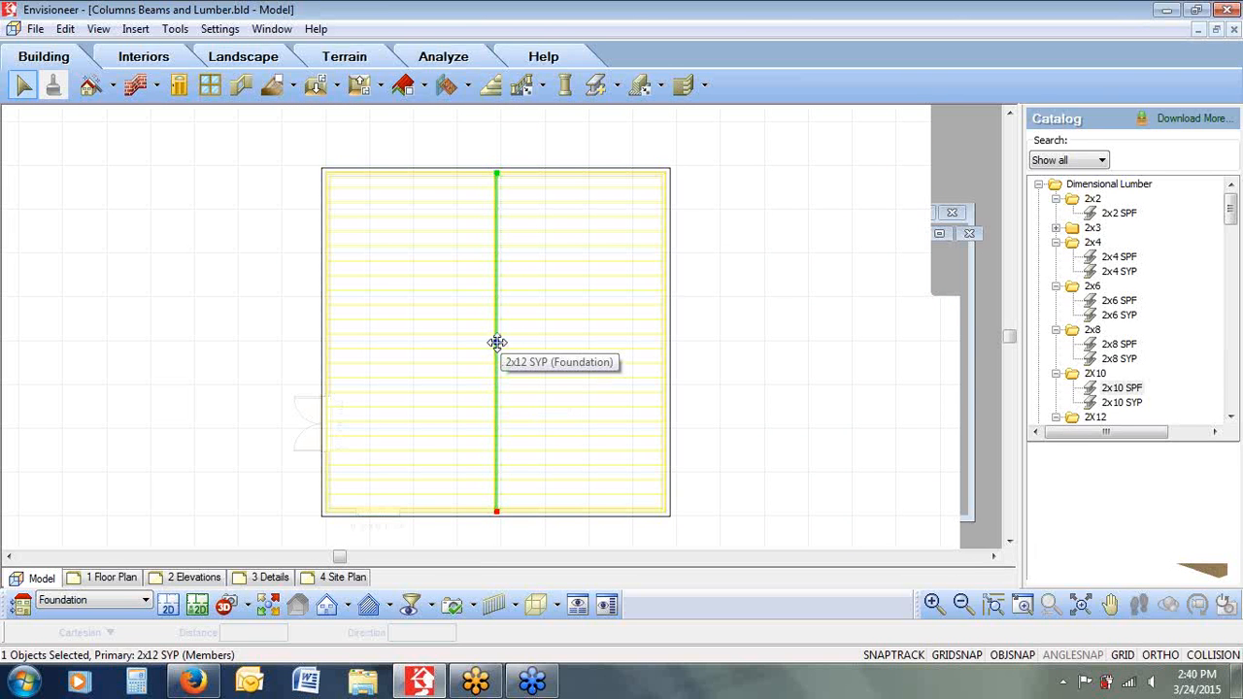
Make Ground Floor the current building location and select one of its 2x10 SPF floor joists
left_click(138, 603)
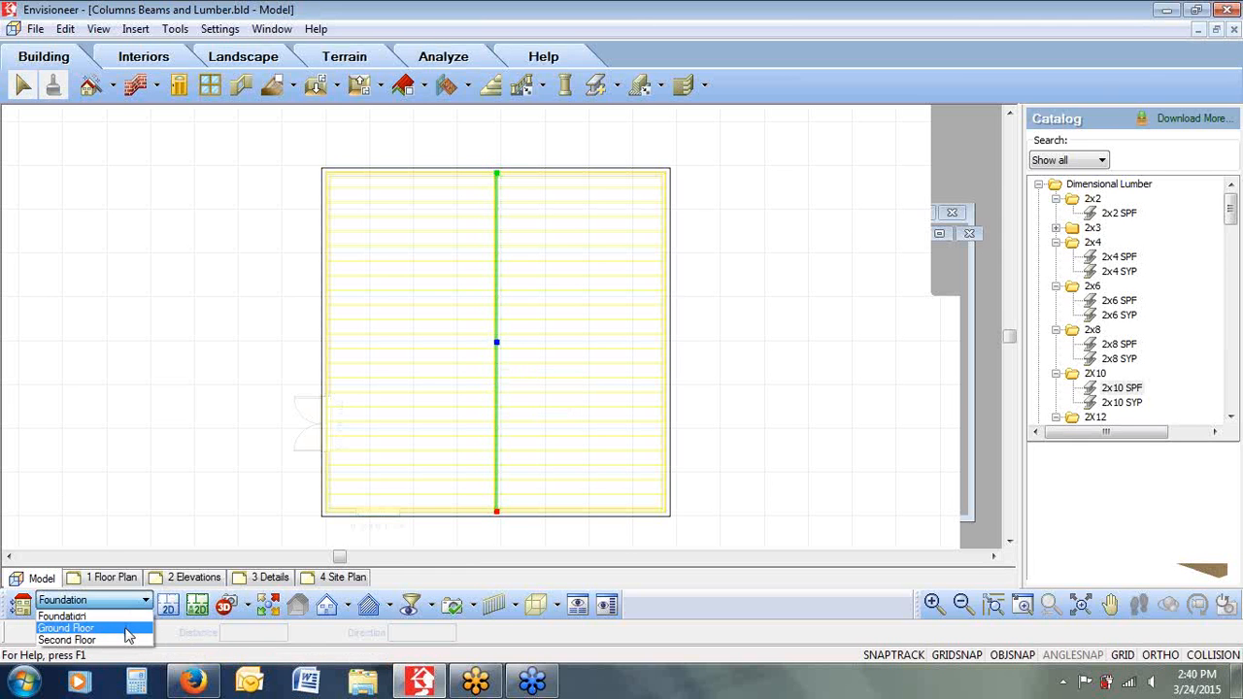
left_click(129, 629)
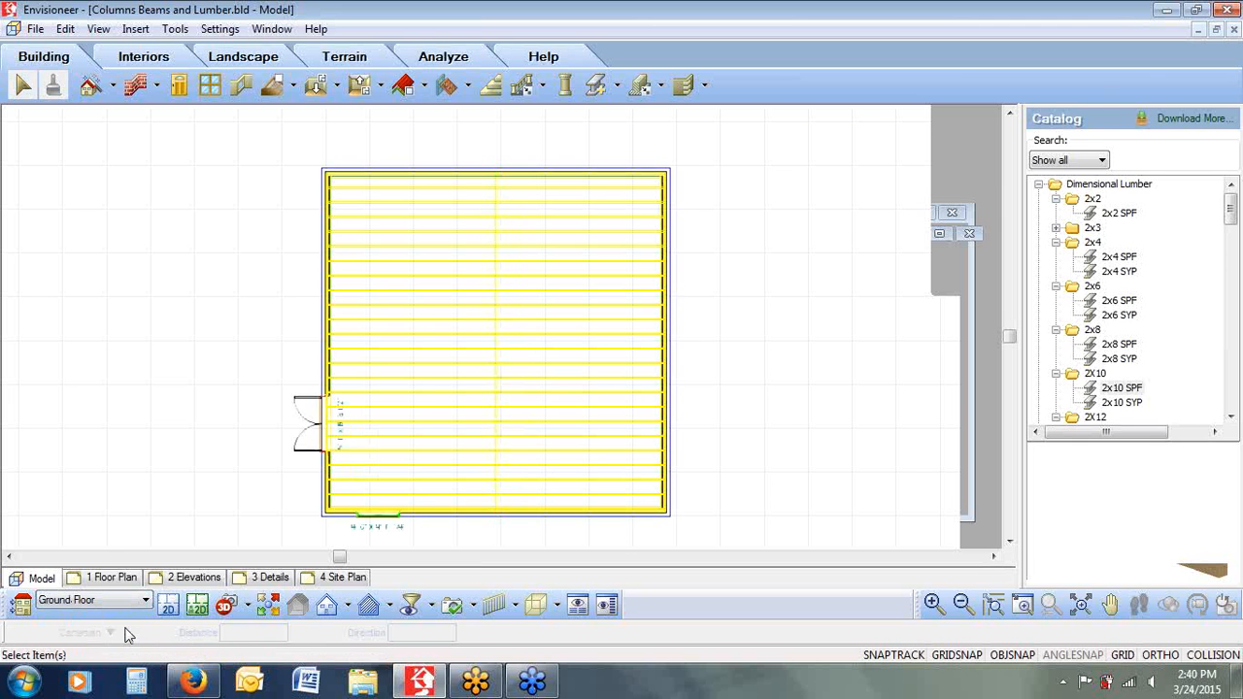
left_click(578, 264)
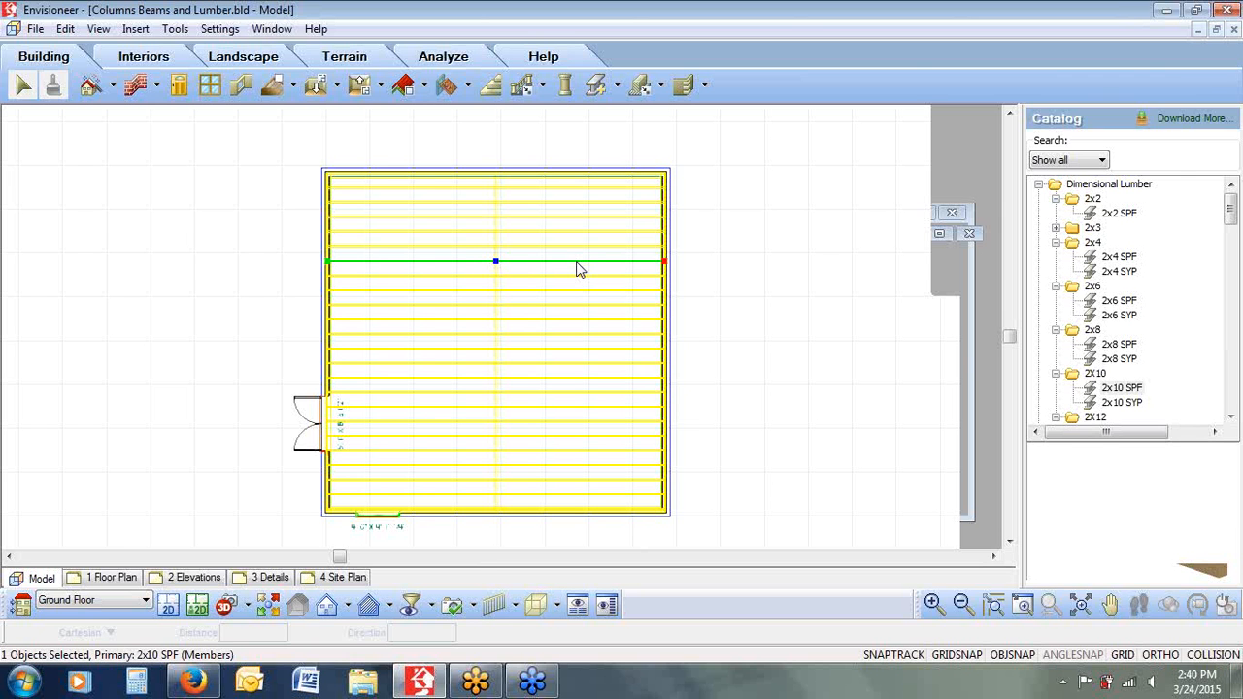
Cycle through the overlapping objects at the upper wall's midpoint until the 2x10 structural floor system with 3/4" OSB is selected
left_click(511, 175)
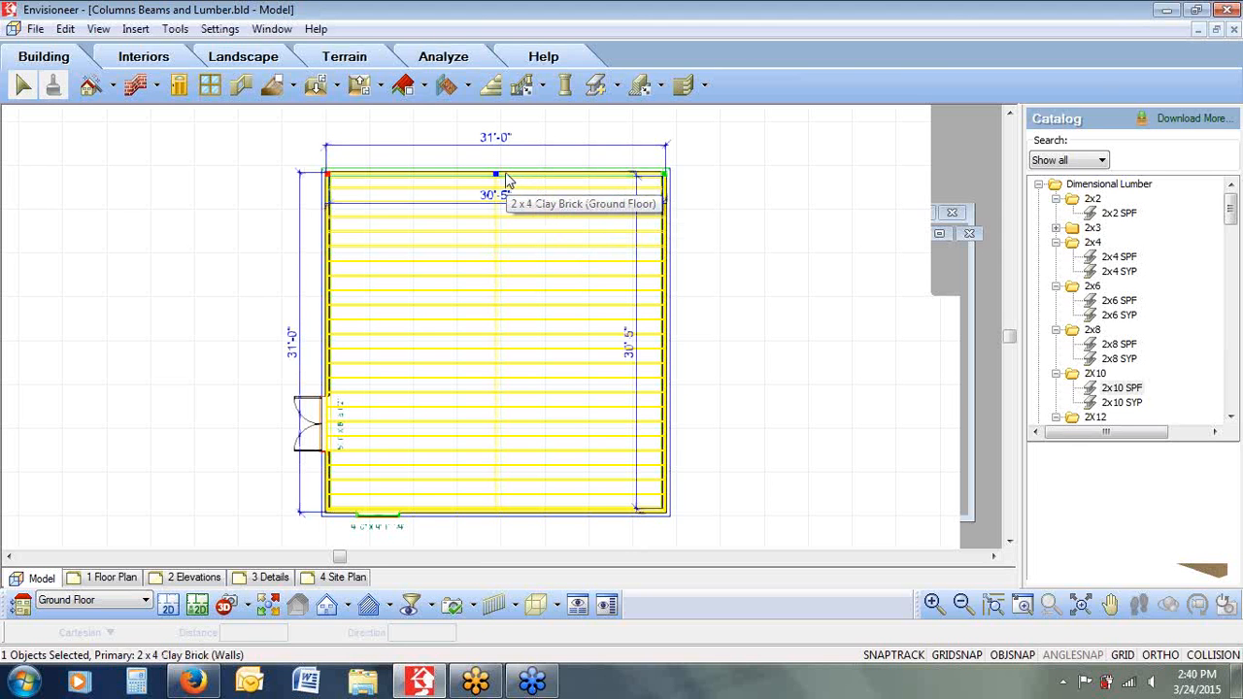
key("Tab")
key("Tab")
key("Tab")
key("Tab")
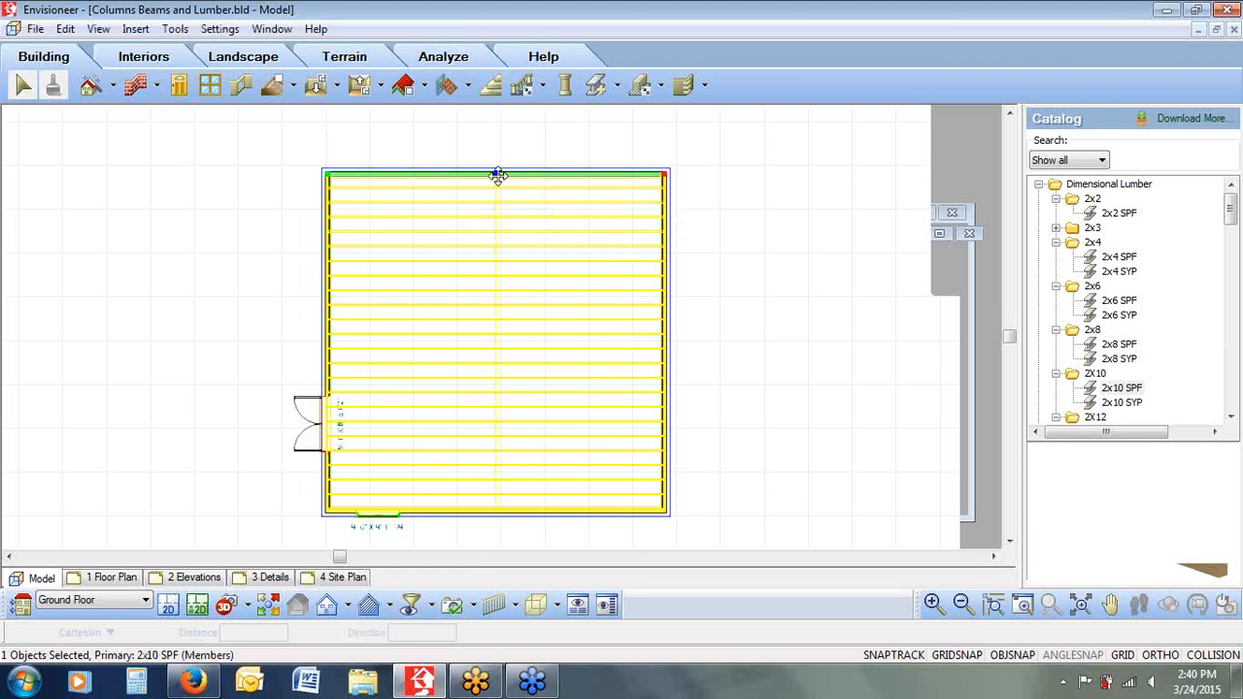
key("Tab")
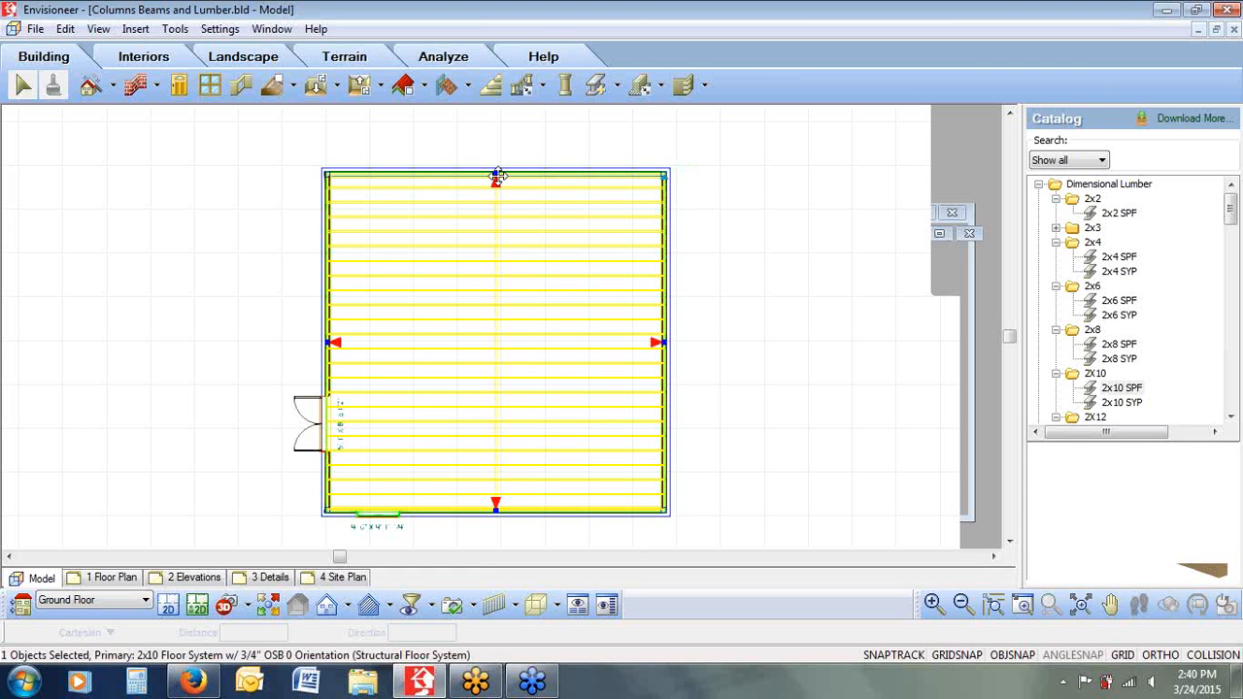
key("Tab")
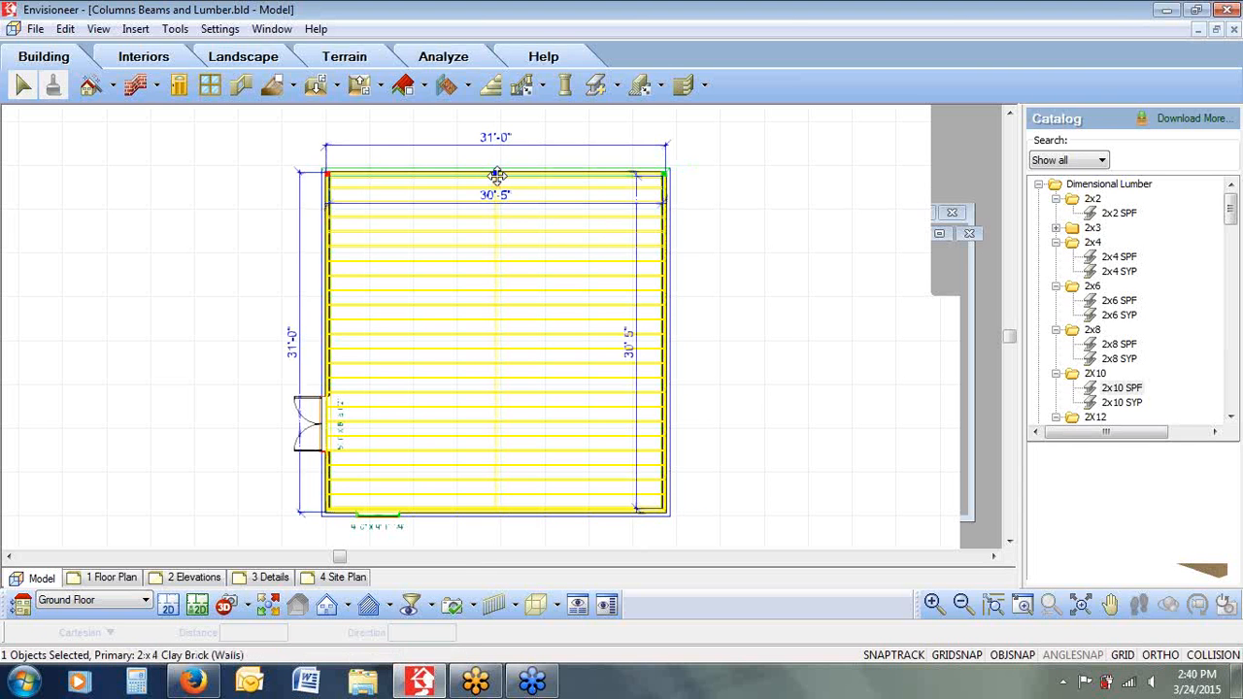
key("Tab")
key("Tab")
key("Tab")
key("Tab")
key("Tab")
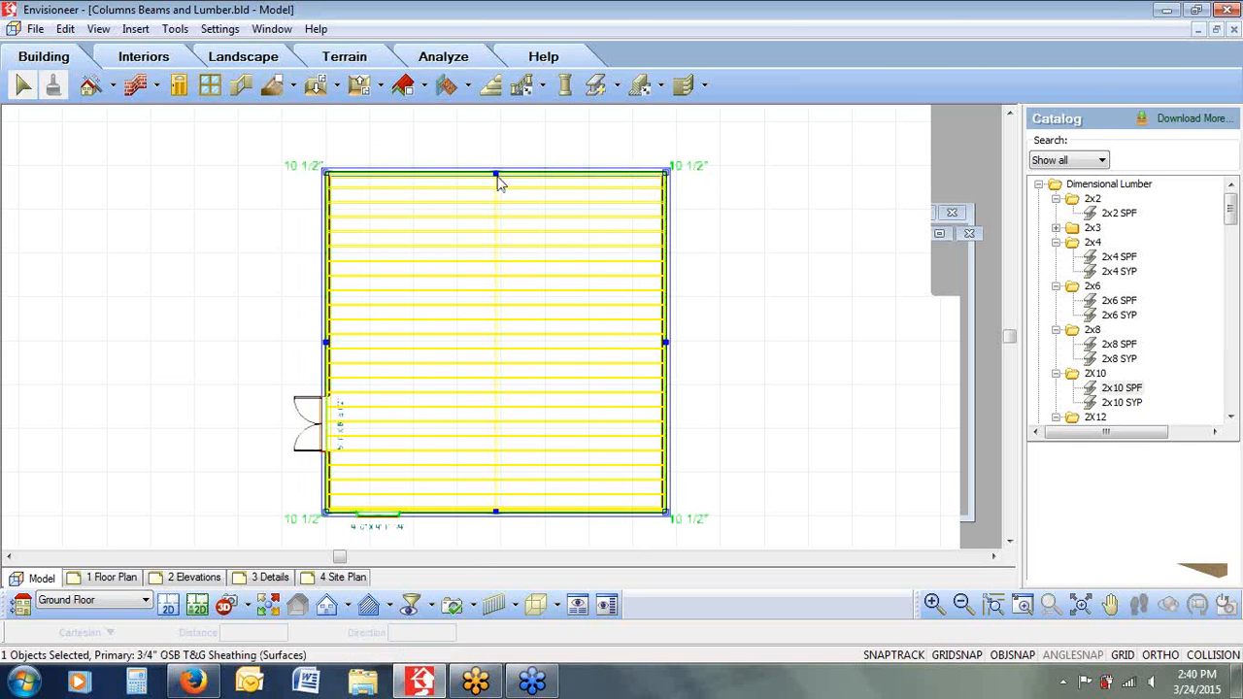
key("Tab")
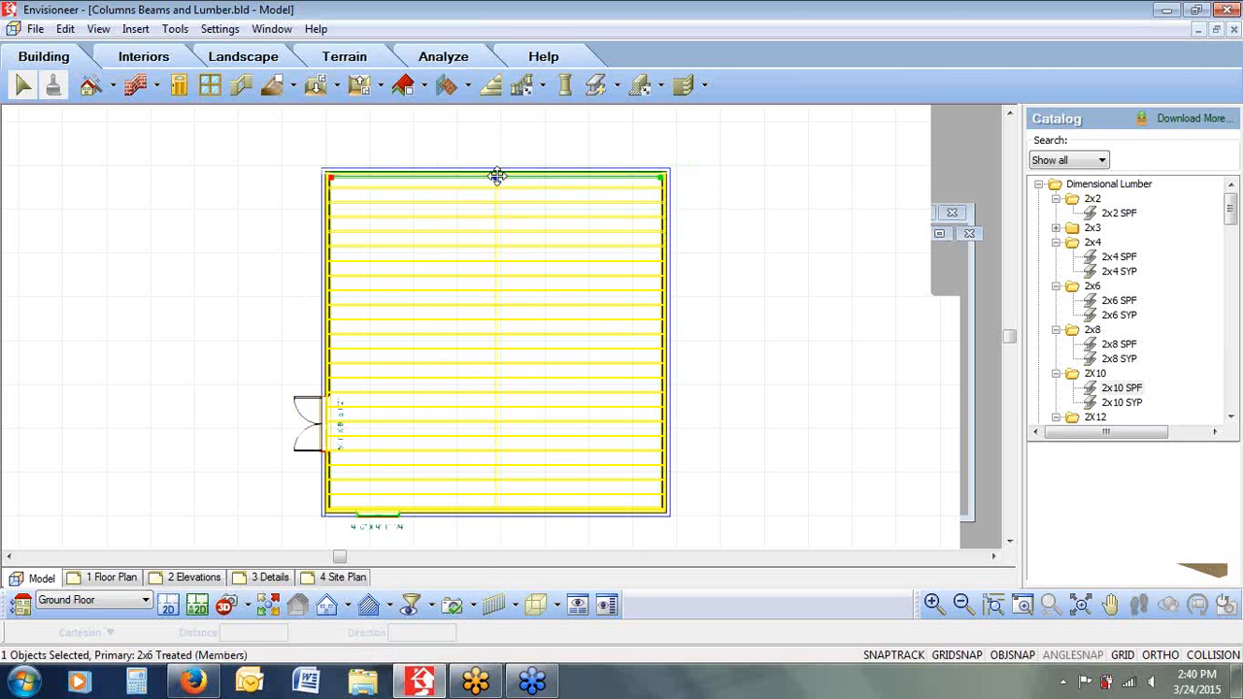
key("Tab")
key("Tab")
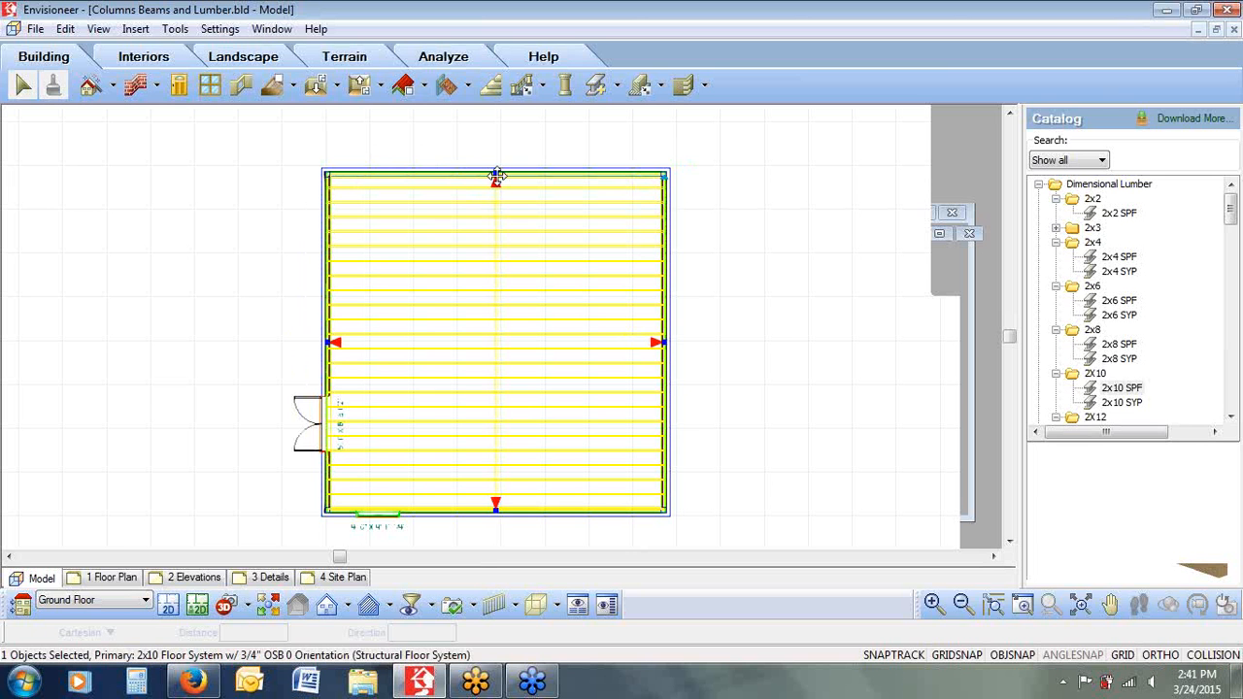
key("Tab")
key("Tab")
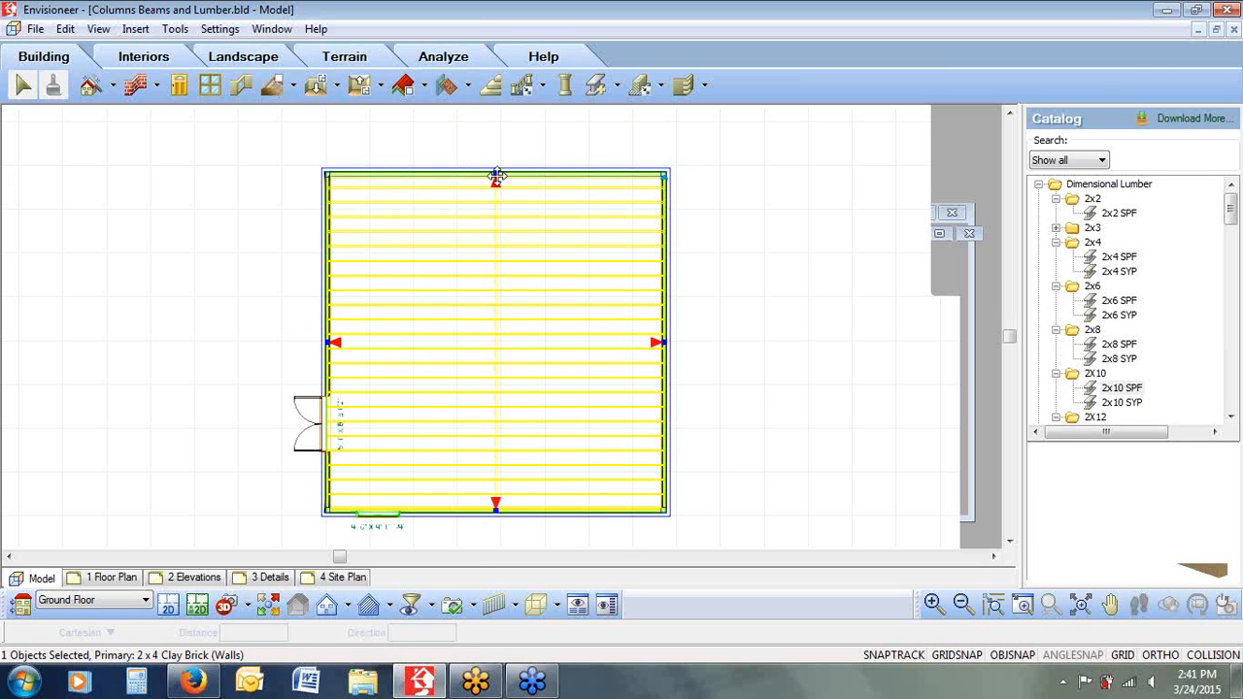
key("Tab")
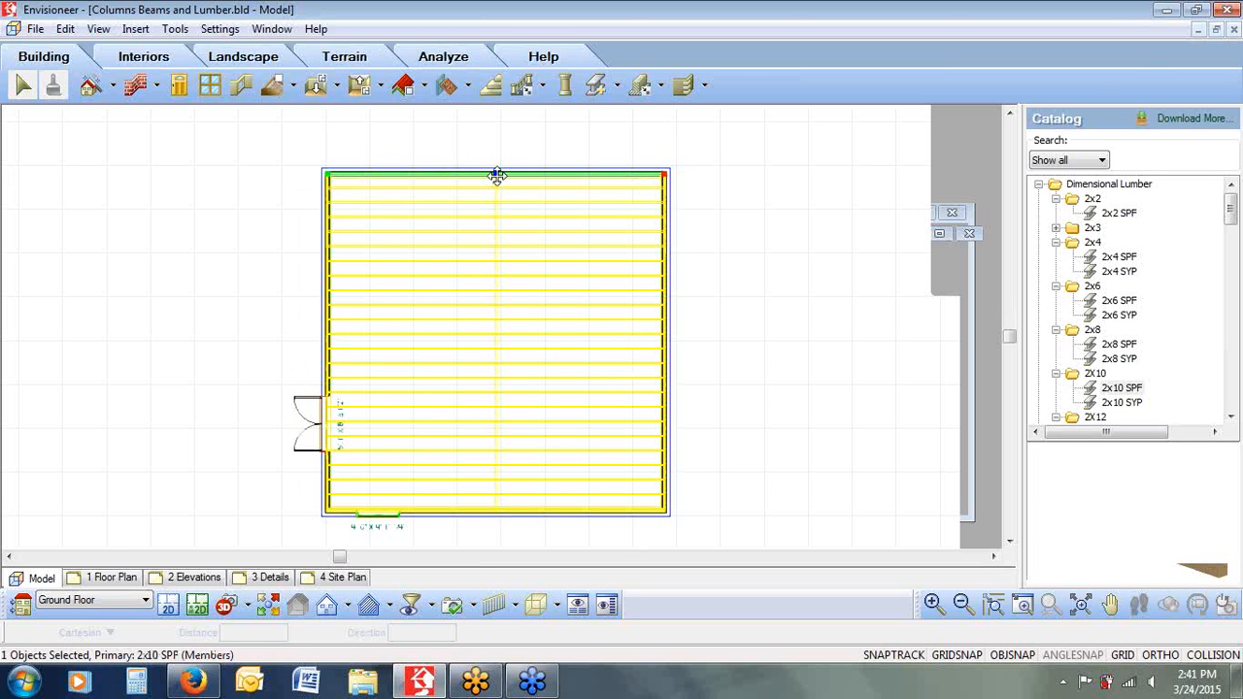
key("Tab")
key("Tab")
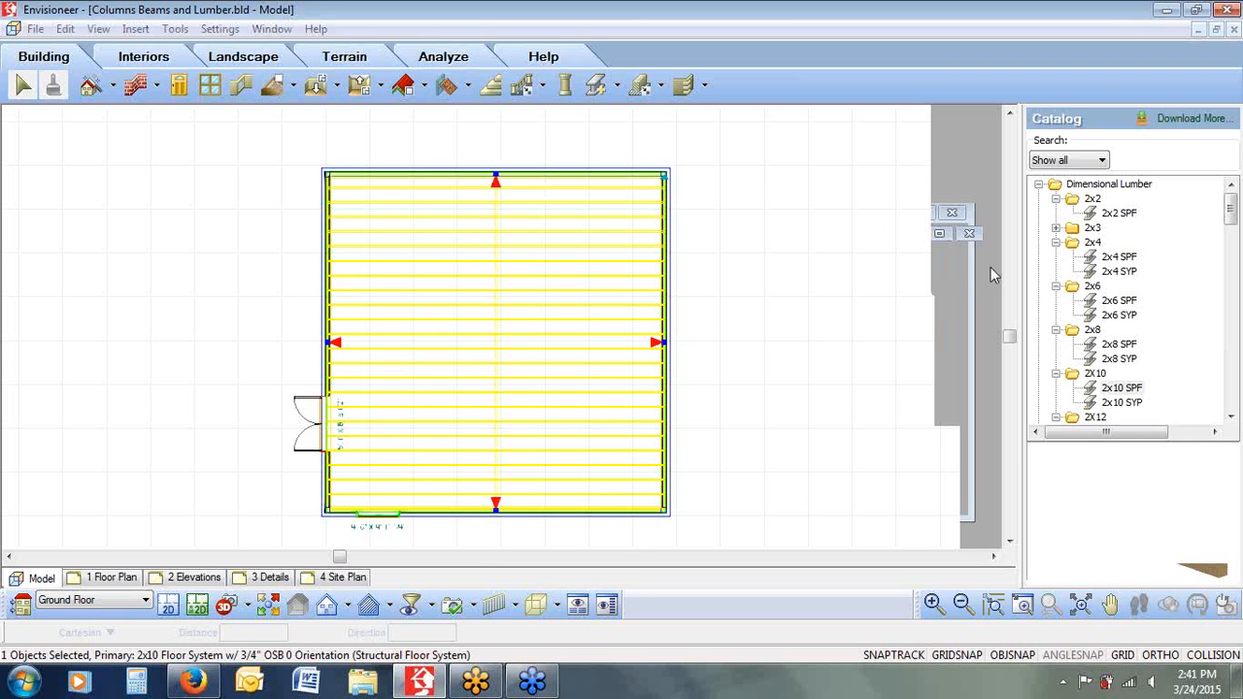
mouse_move(282, 620)
left_mouse_down()
mouse_move(5, 631)
mouse_move(7, 649)
mouse_move(90, 655)
mouse_move(472, 656)
mouse_move(457, 634)
mouse_move(280, 622)
left_mouse_up()
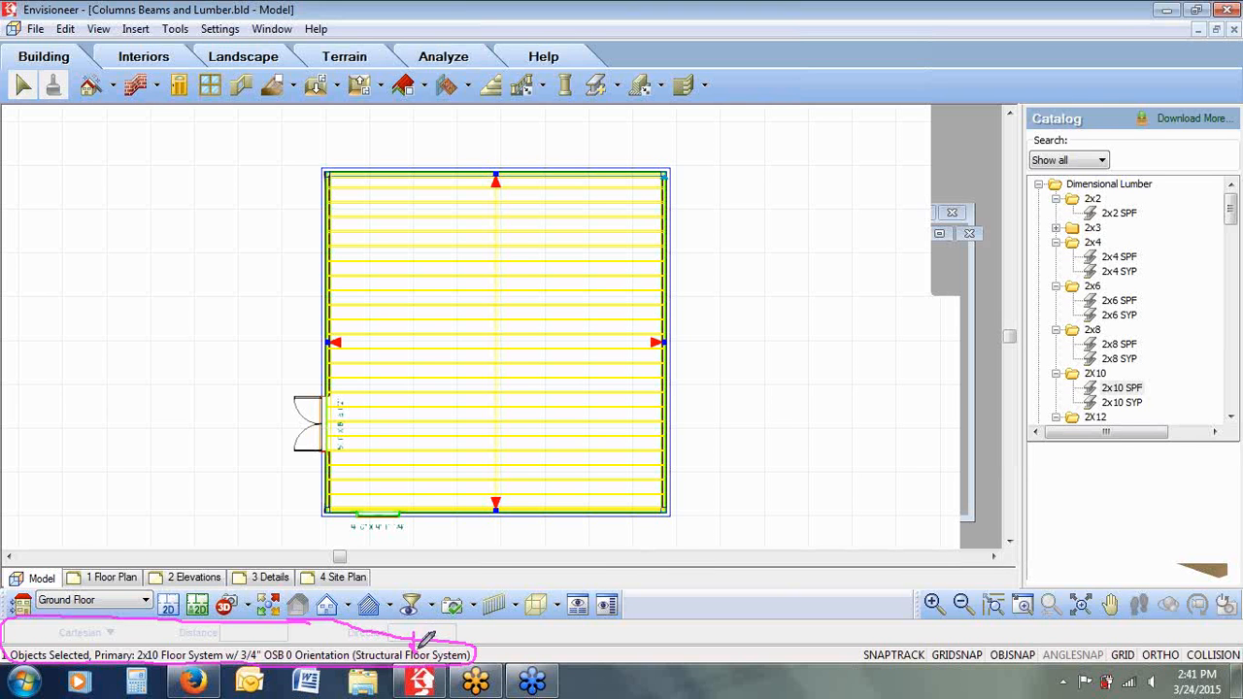
right_click(718, 358)
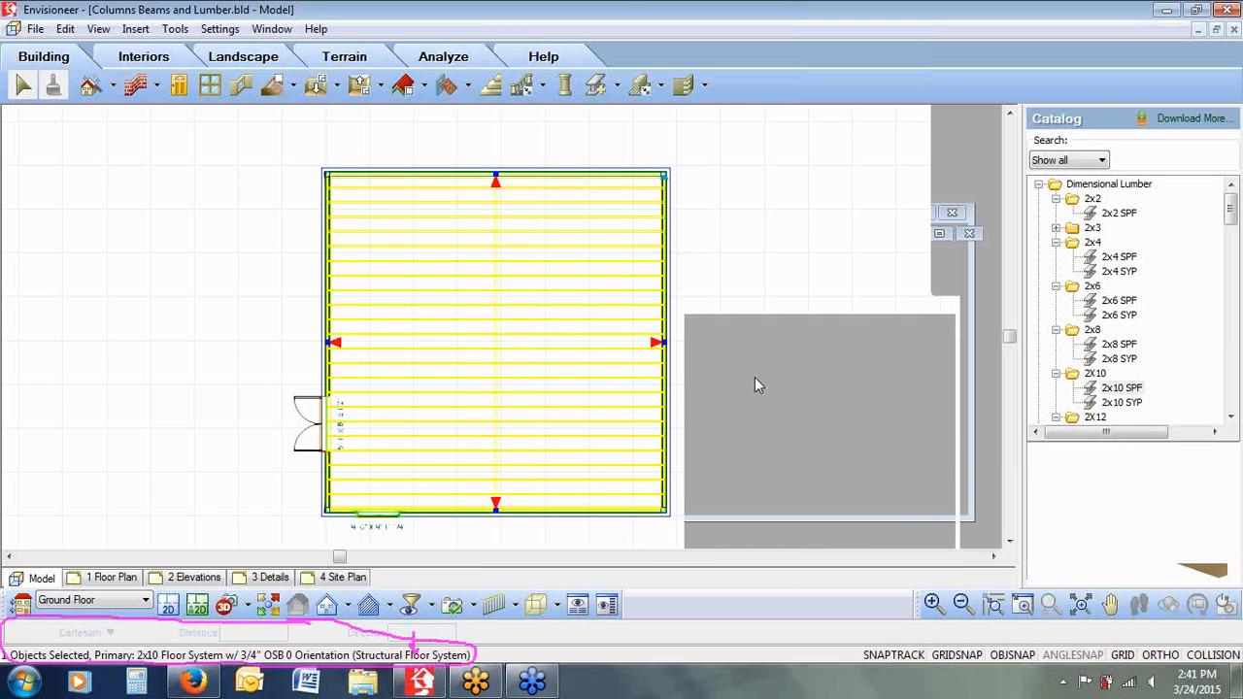
left_click(755, 378)
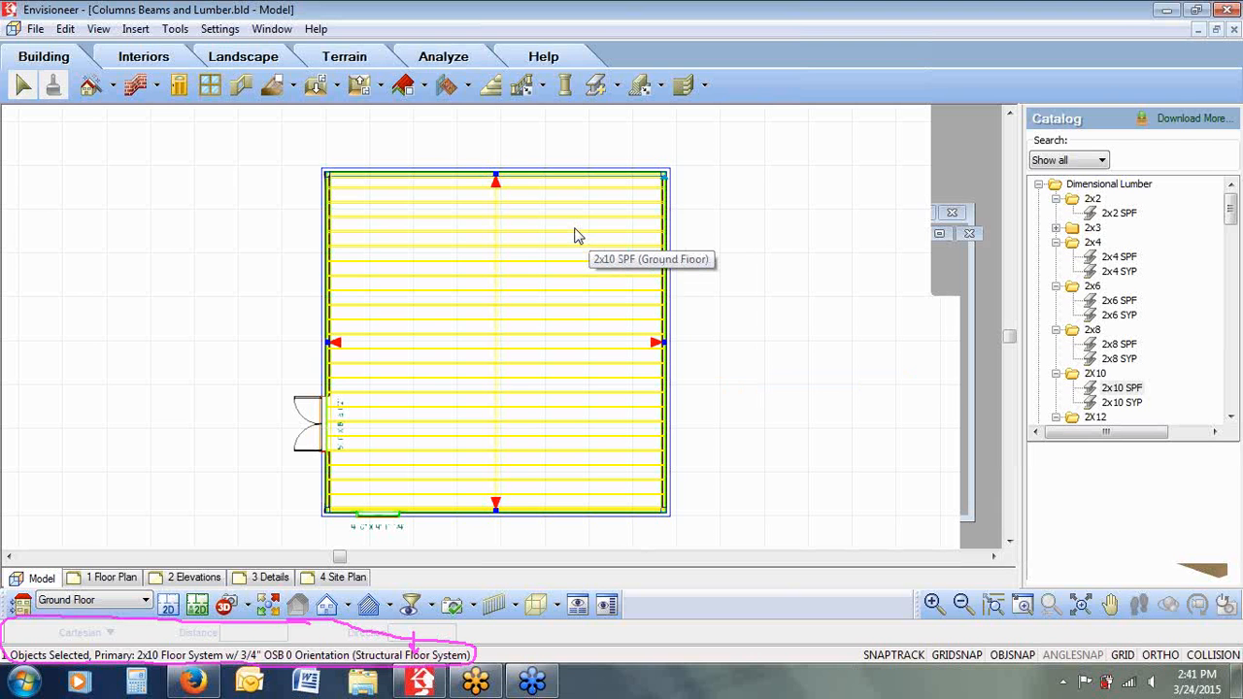
Insert a bearing line in the structural floor system along the central beam, from the upper wall's midpoint to the lower wall's midpoint
right_click(736, 256)
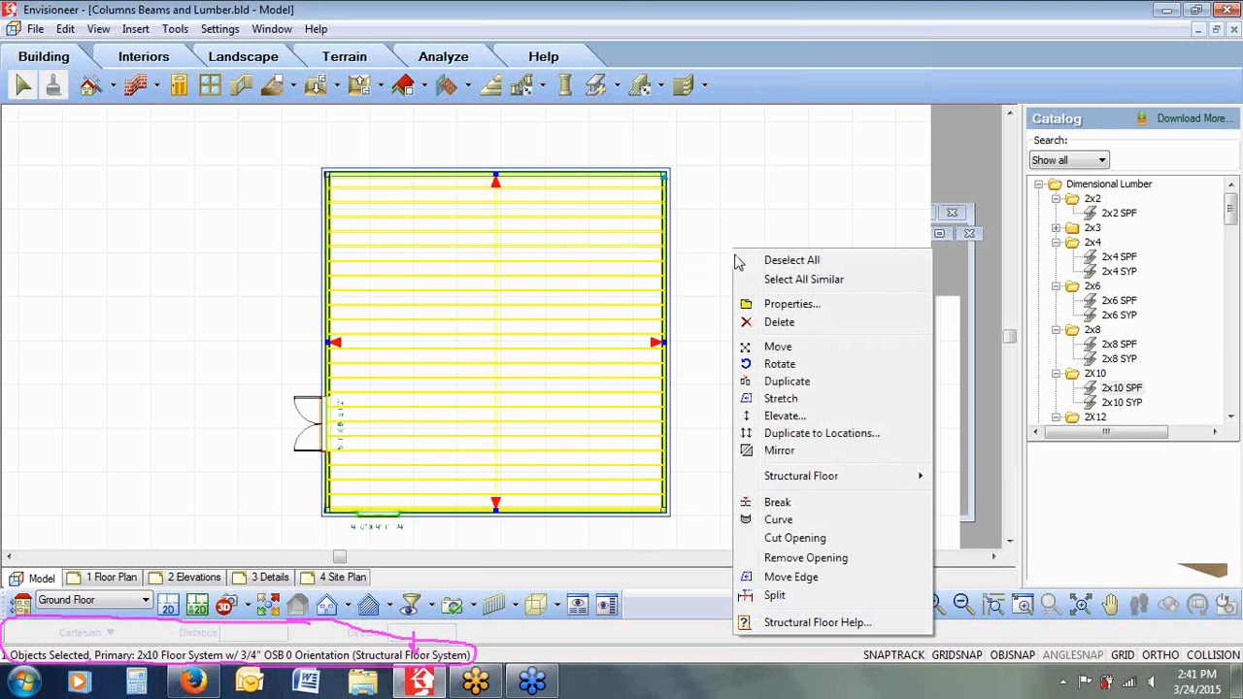
mouse_move(787, 478)
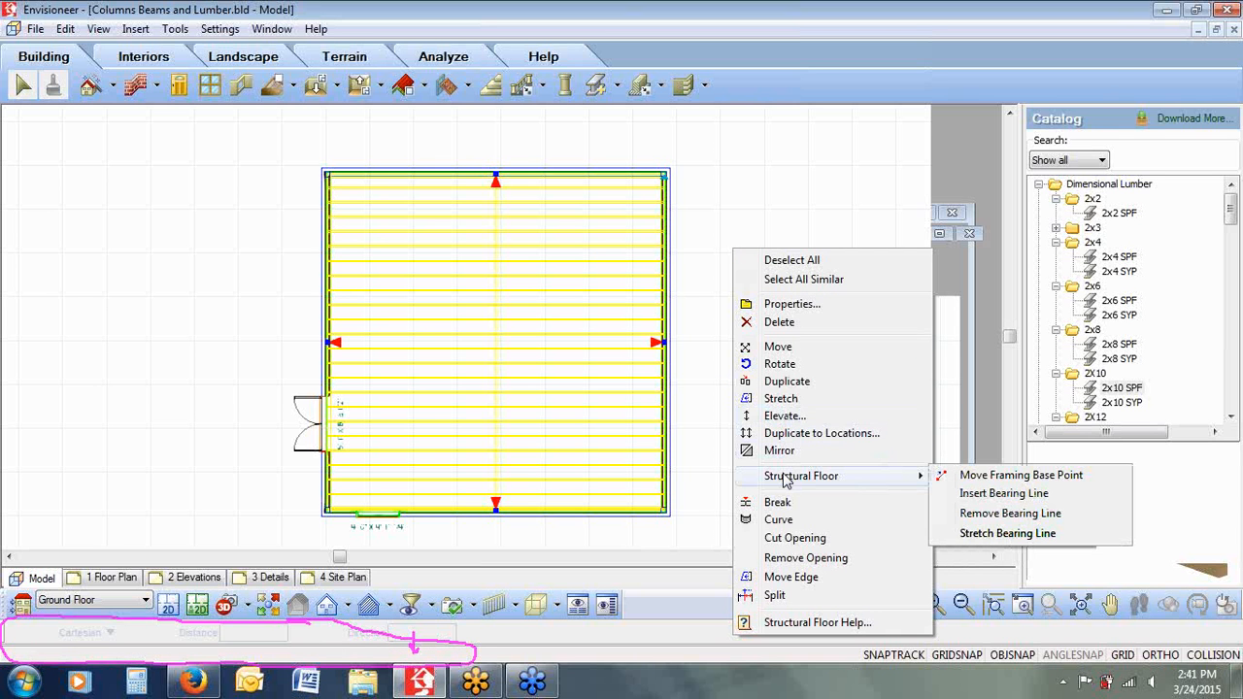
left_click(1008, 495)
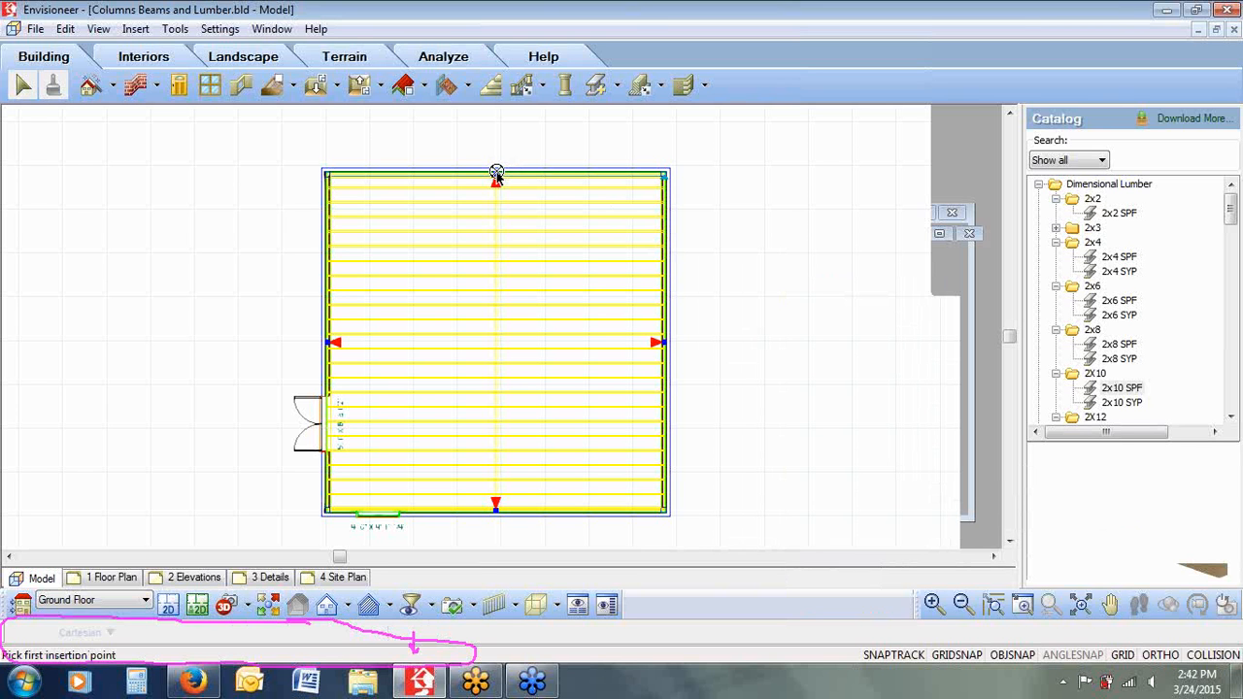
left_click(496, 174)
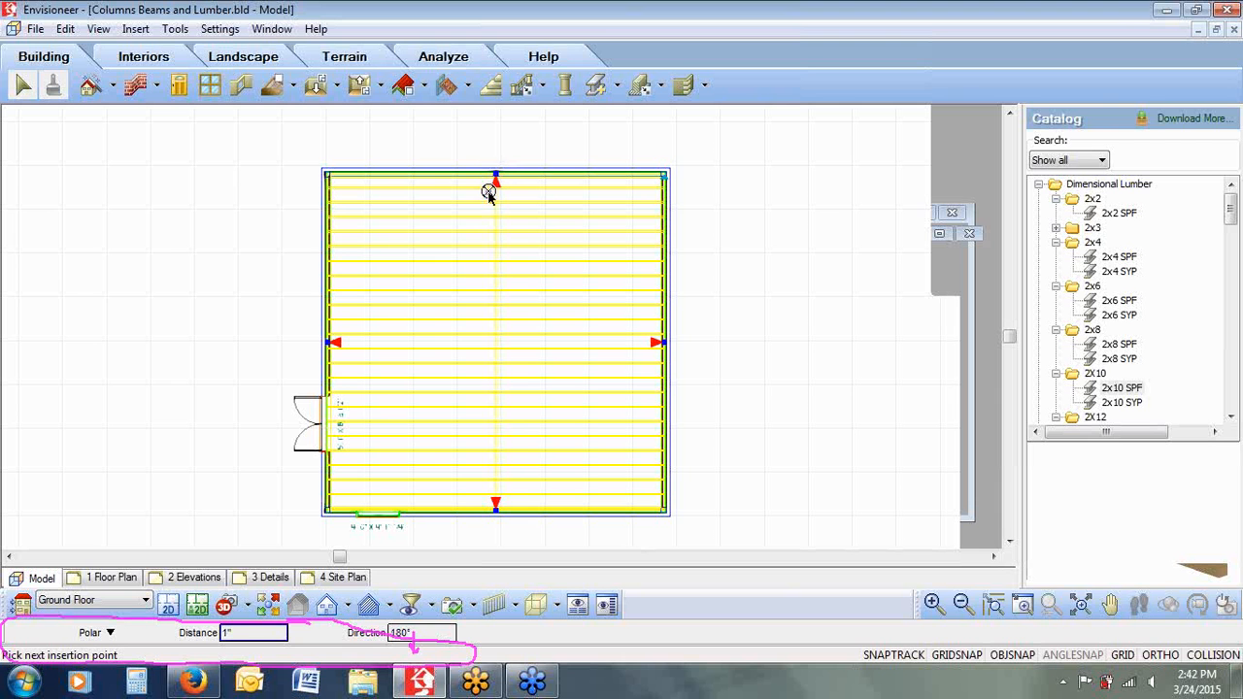
left_click(496, 513)
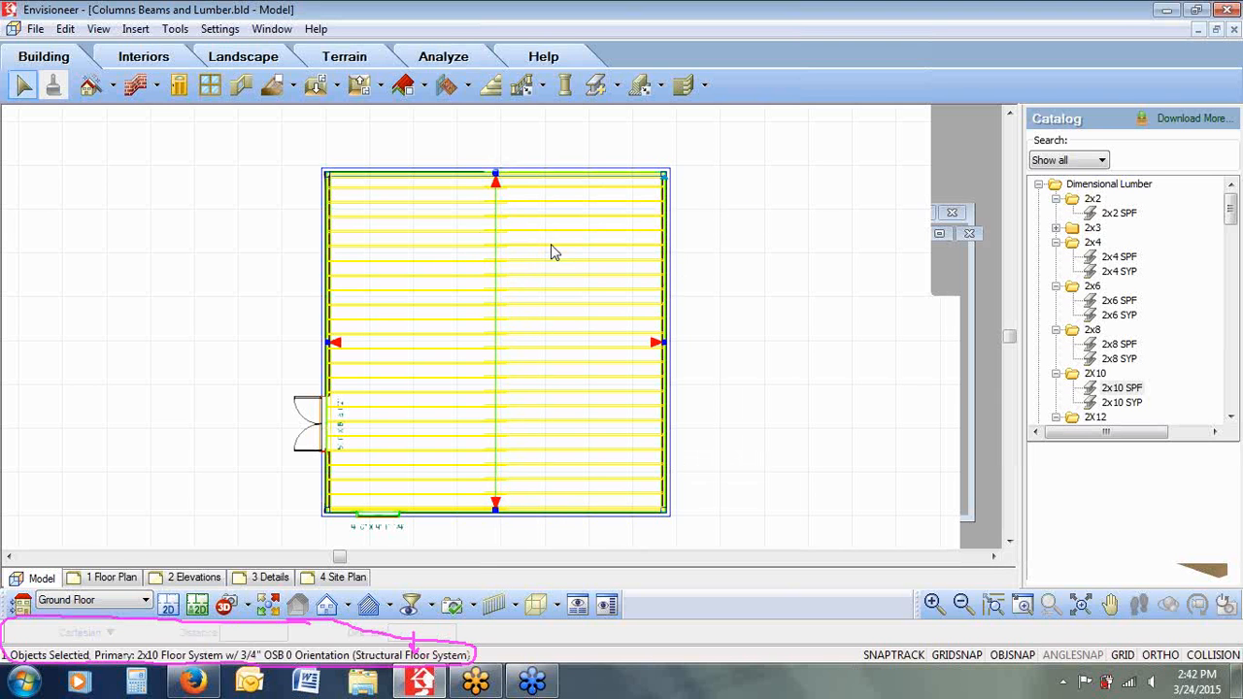
Select all 2x10 SPF floor joists of the Ground Floor near the beam and set their 3D Member colour to Black
left_click(1022, 604)
left_click_drag(530, 380, 473, 466)
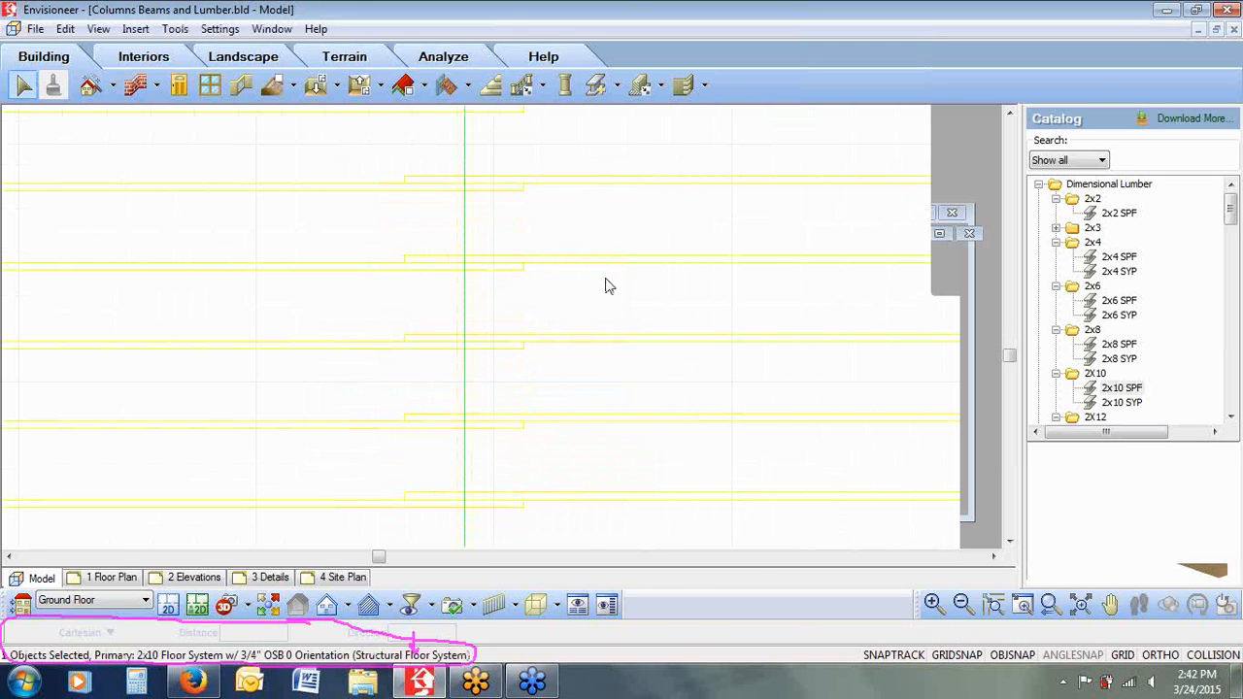
left_click(602, 342)
right_click(602, 344)
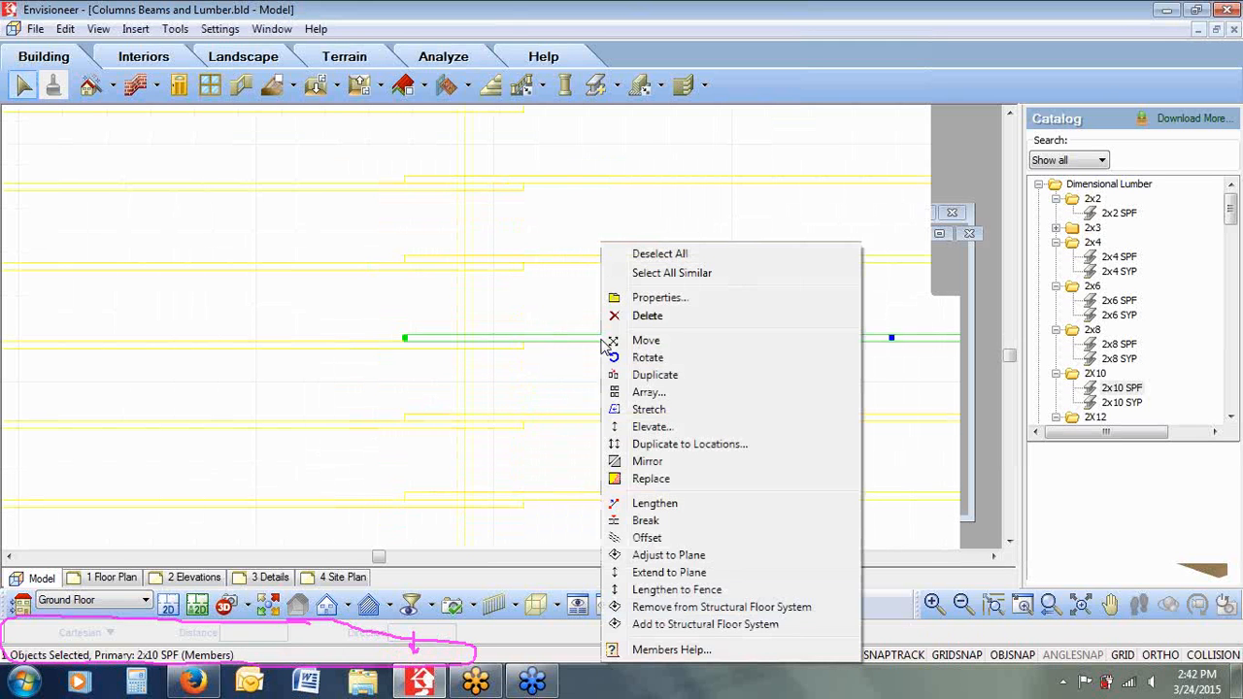
left_click(649, 274)
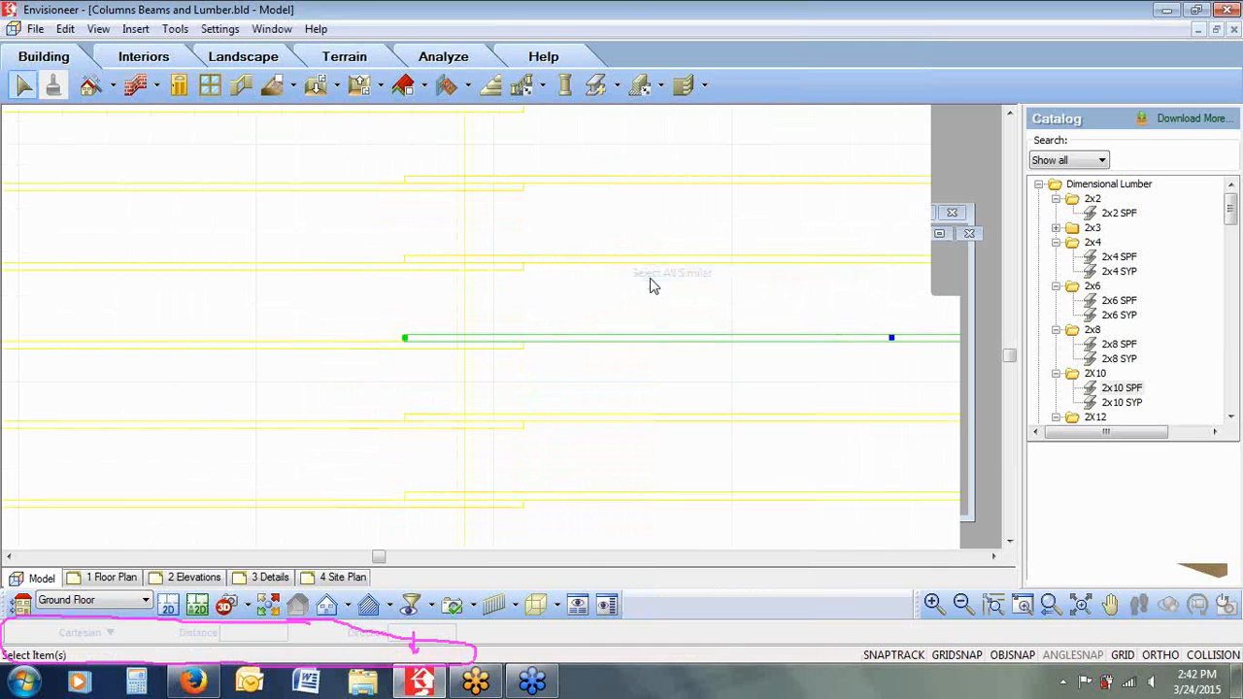
right_click(593, 315)
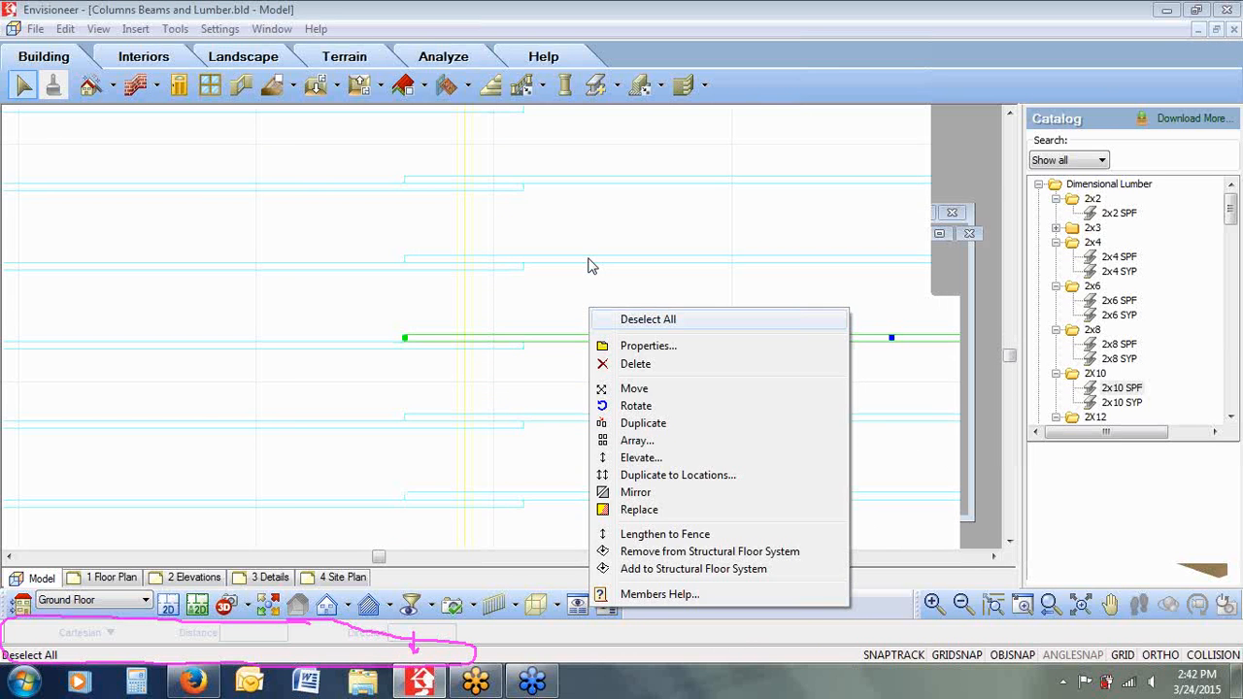
left_click(648, 346)
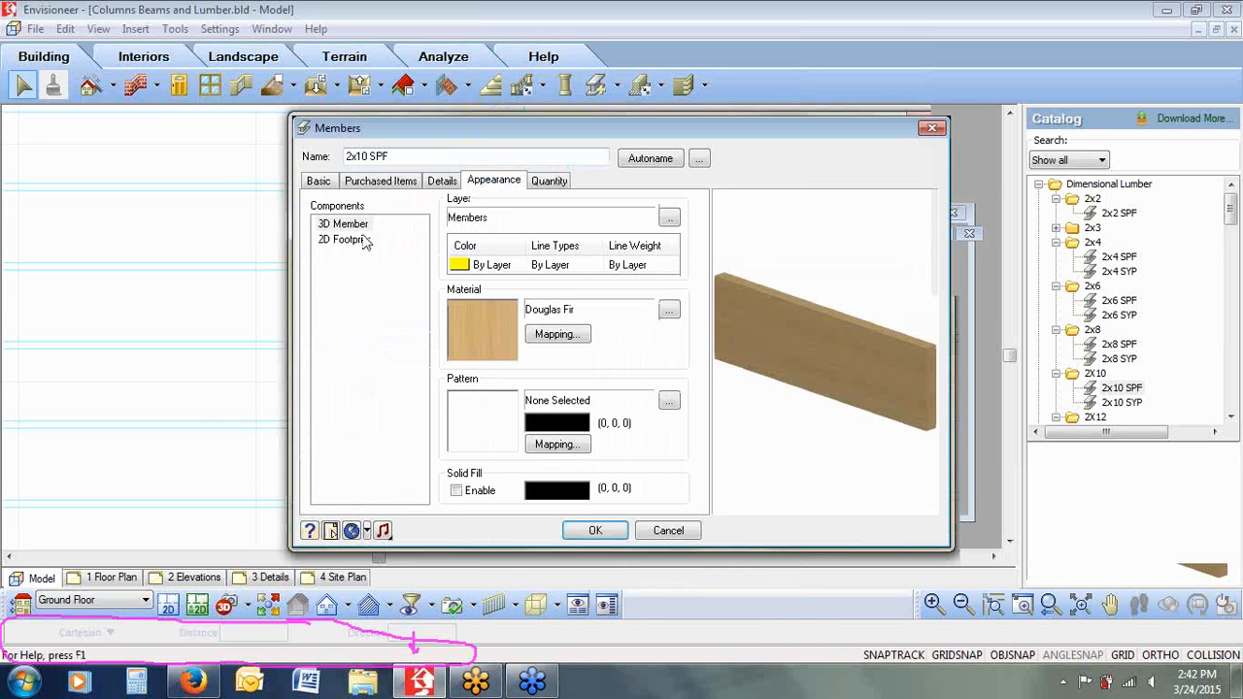
left_click(473, 270)
left_click(473, 270)
left_click(483, 300)
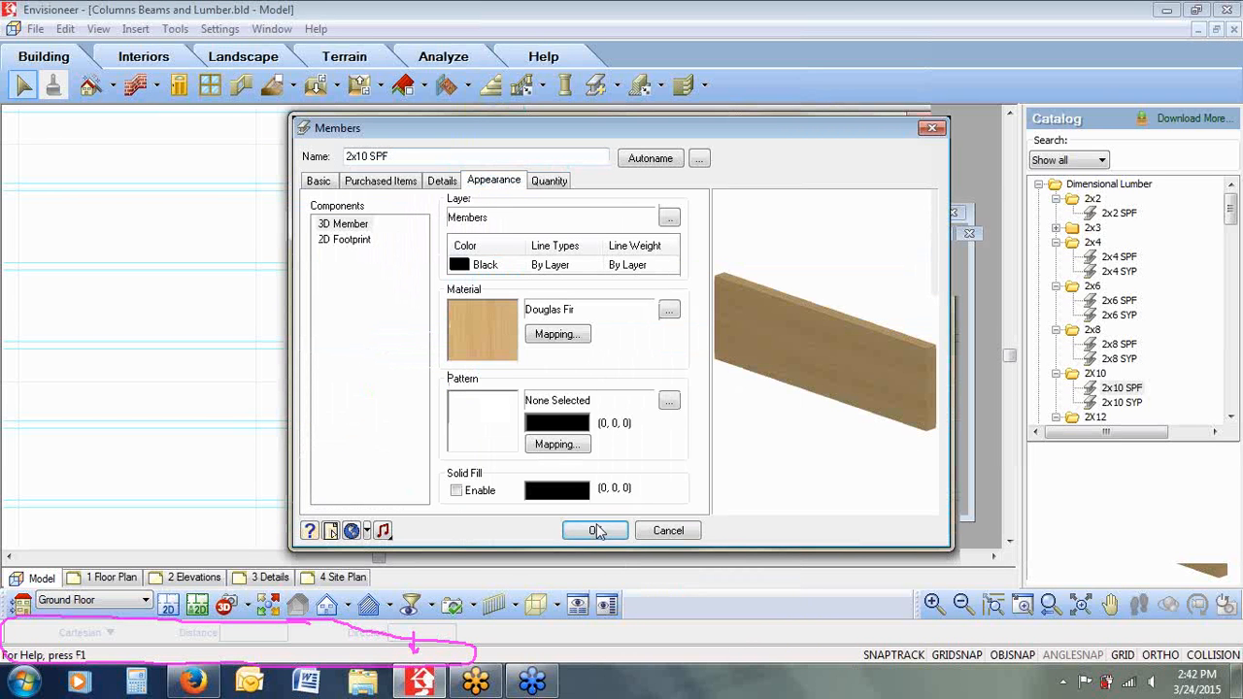
left_click(596, 530)
left_click(607, 306)
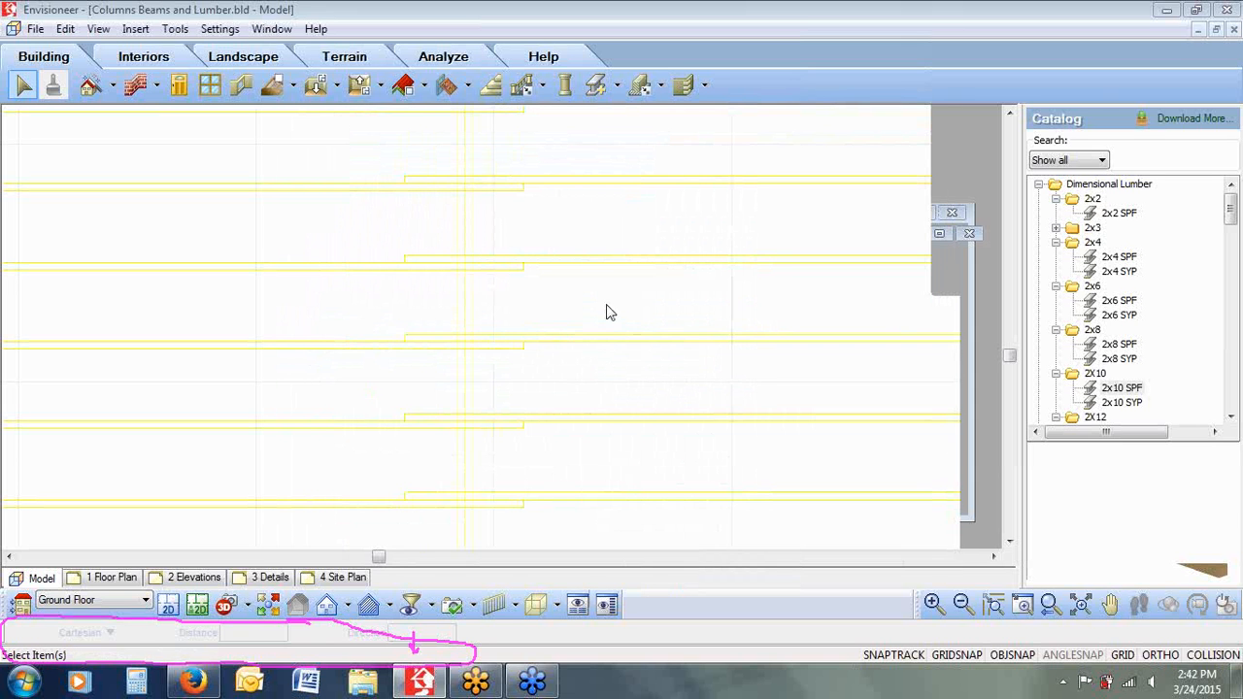
Select all similar 2x10 SPF floor joists and set their 2D Footprint colour to Black
left_click(571, 340)
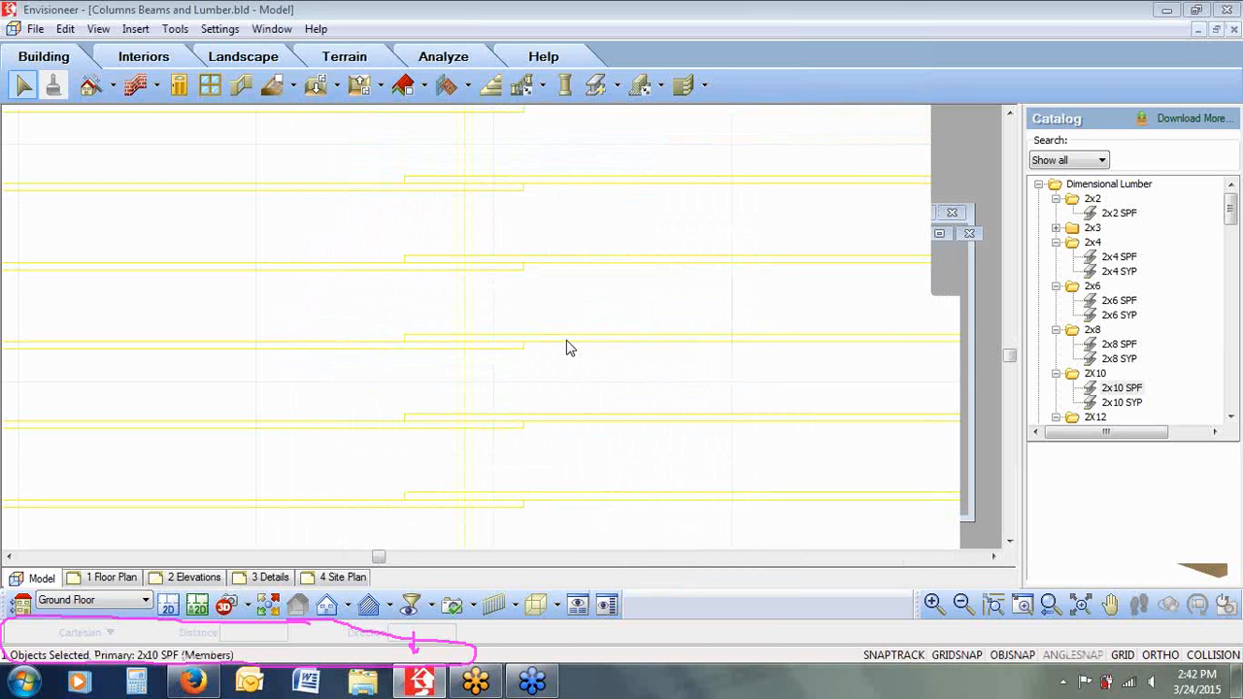
right_click(569, 341)
left_click(575, 274)
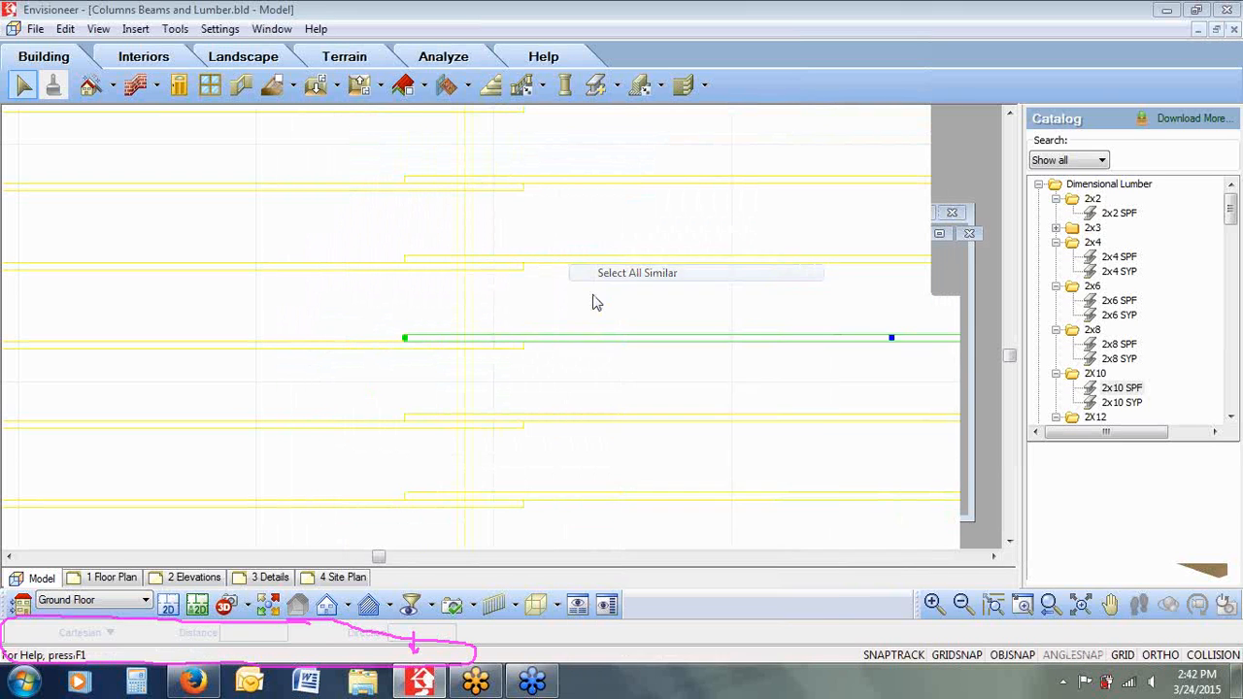
right_click(578, 313)
left_click(605, 339)
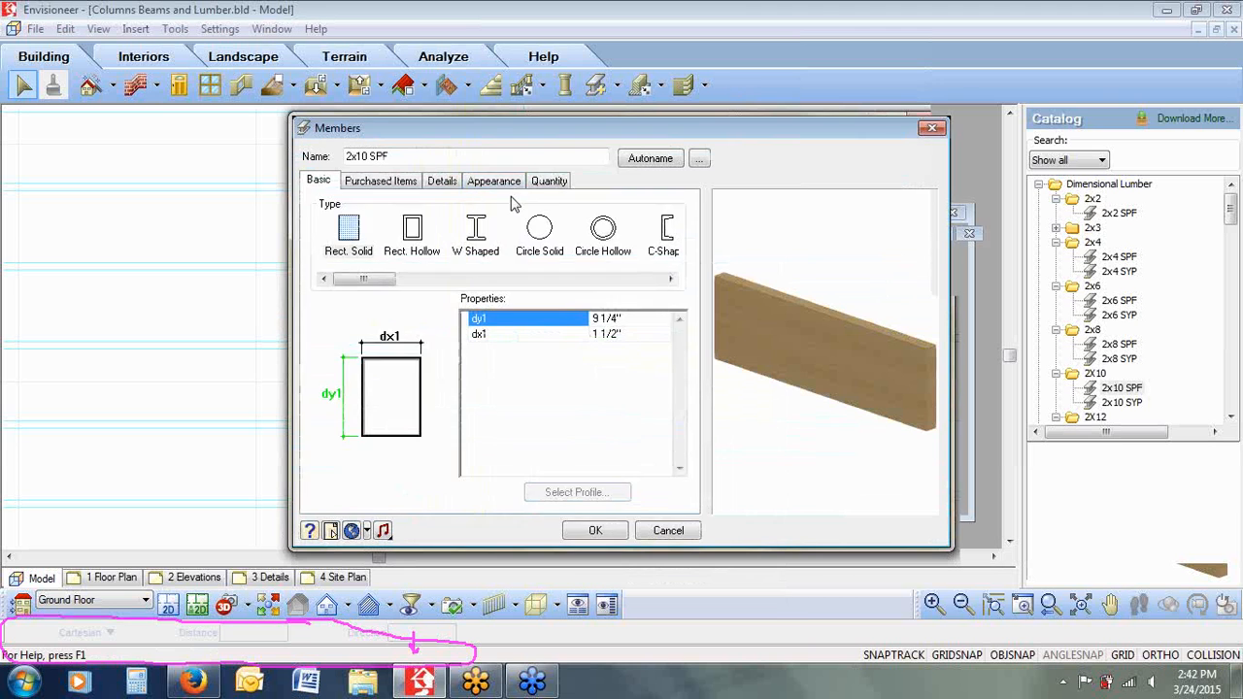
left_click(489, 182)
left_click(348, 239)
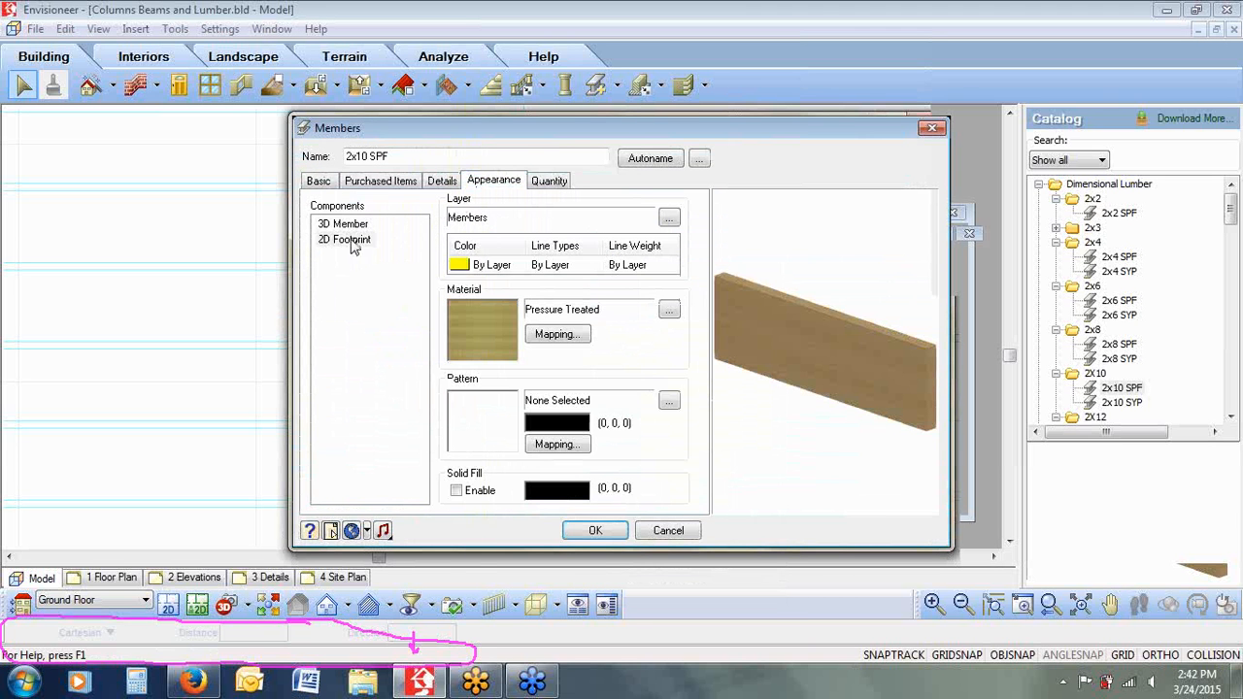
left_click(486, 268)
left_click(486, 297)
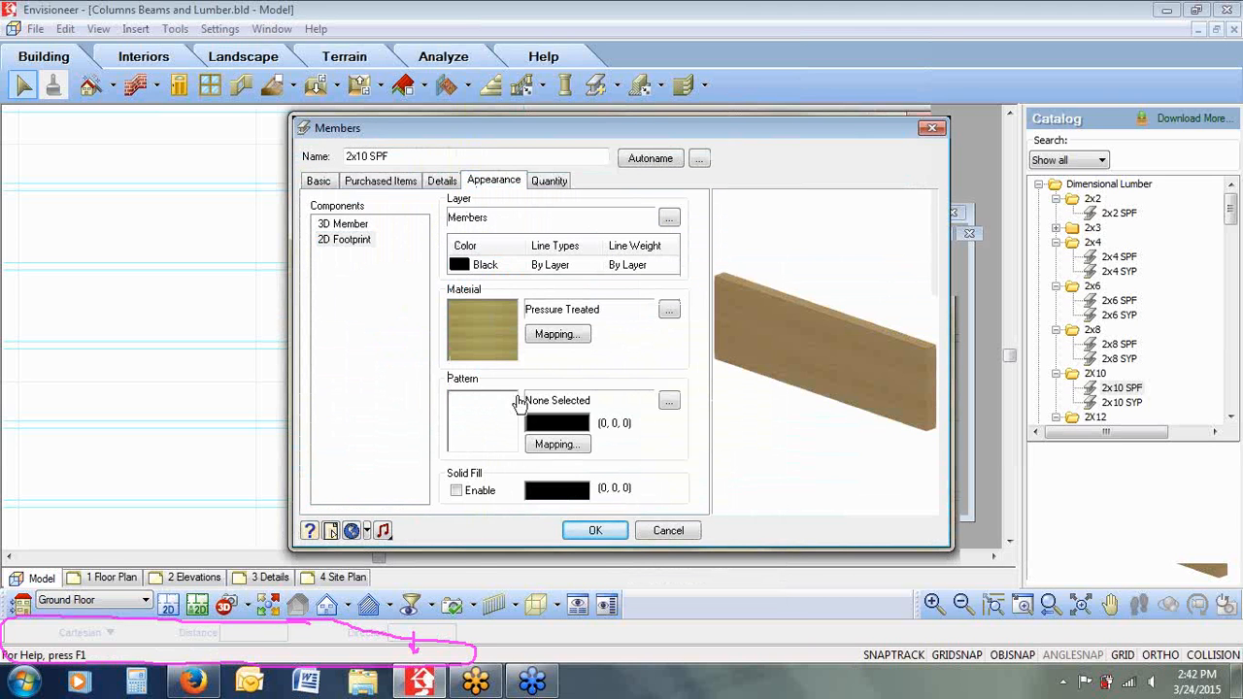
left_click(595, 531)
left_click(587, 404)
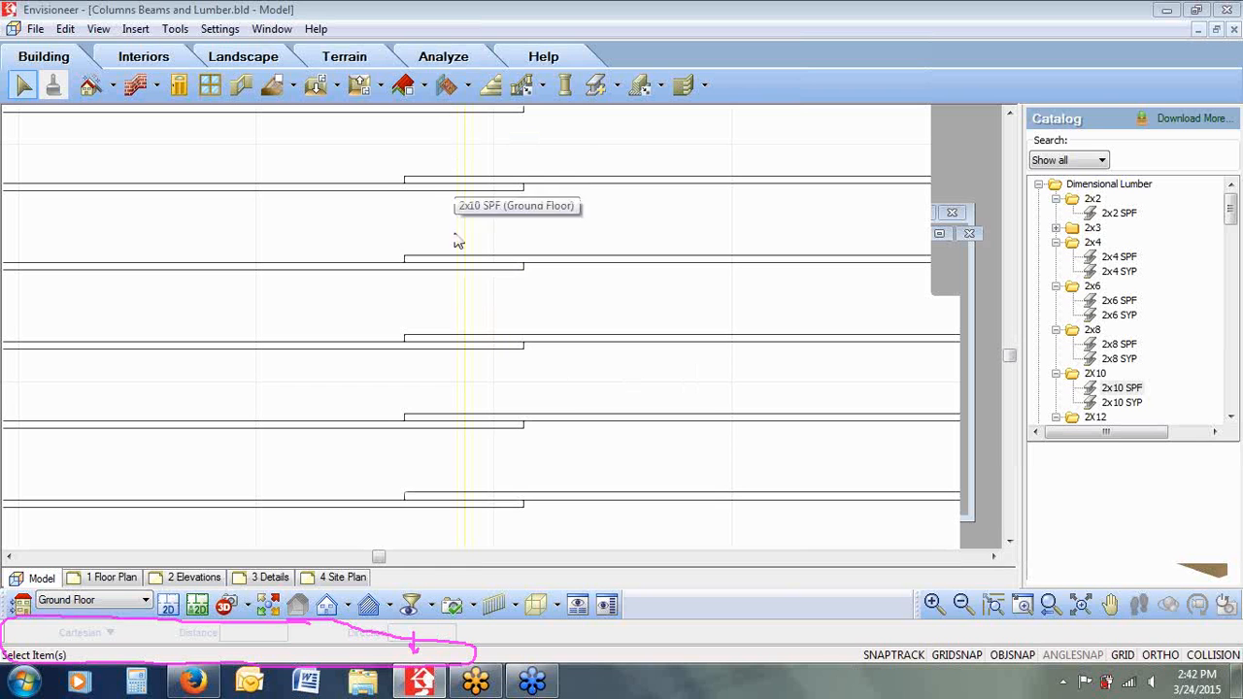
Examine the purchased lengths and usage restrictions of one 2x10 SPF floor joist, keeping its member properties as they are
left_click(615, 344)
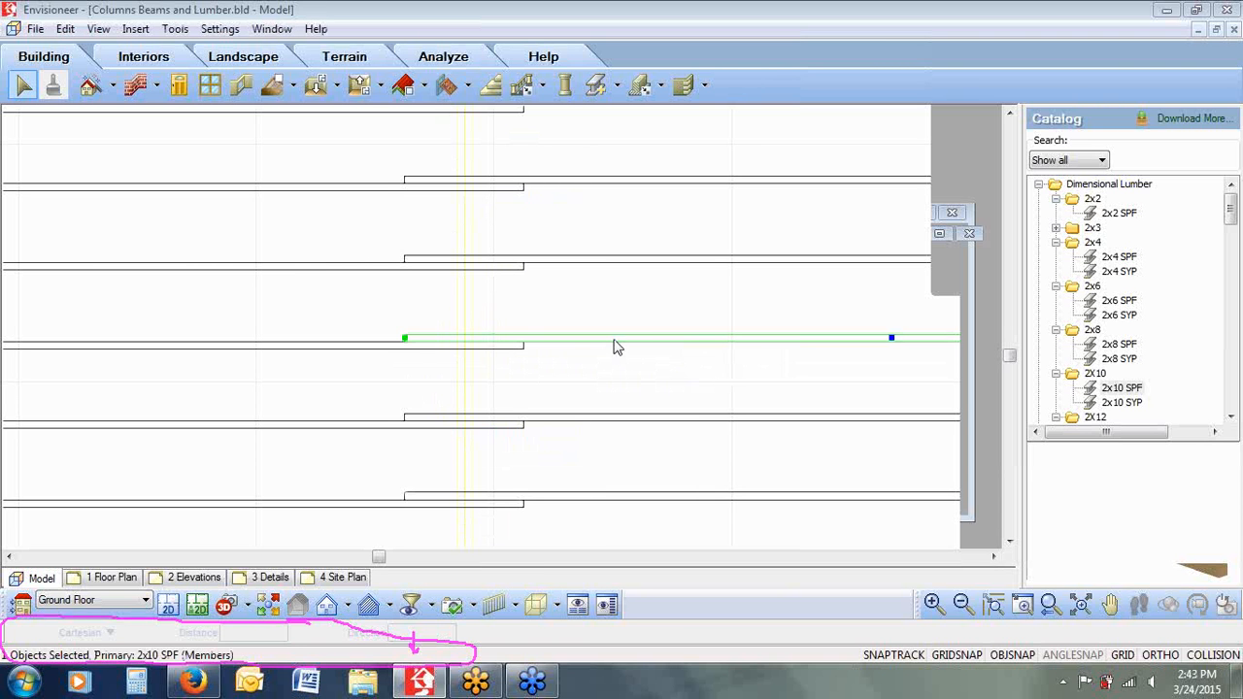
right_click(614, 347)
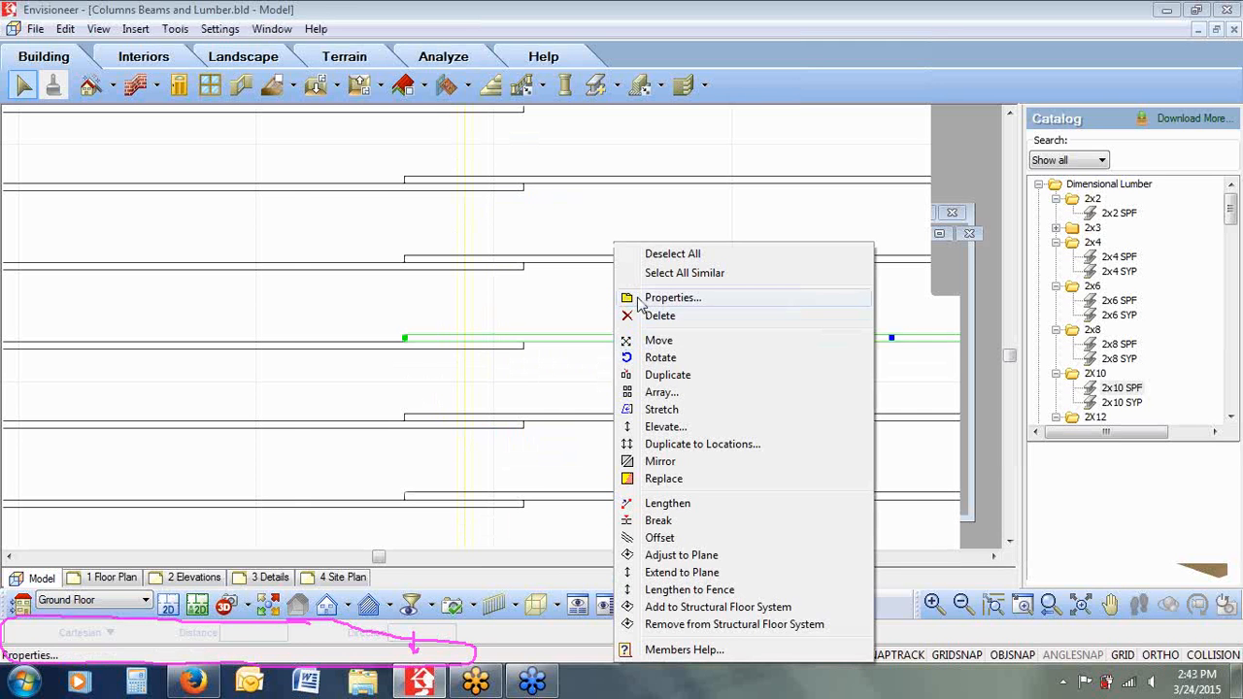
left_click(641, 300)
left_click(403, 185)
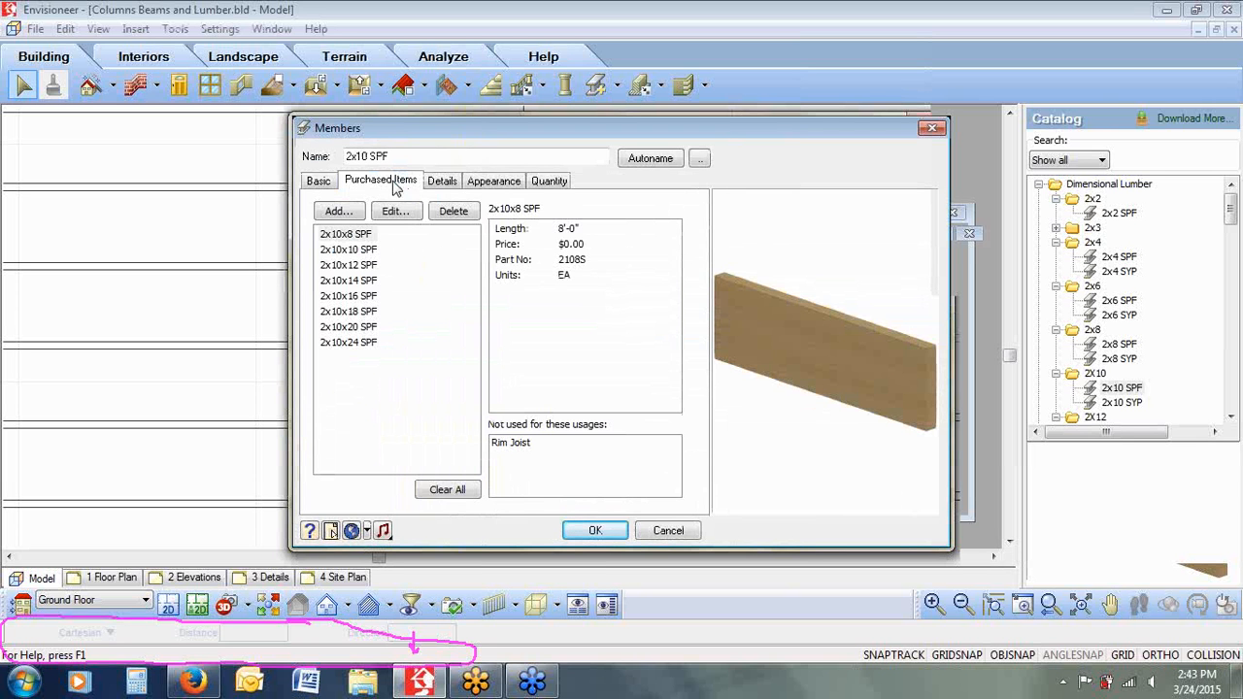
left_click(350, 327)
key("Up")
key("Up")
key("Up")
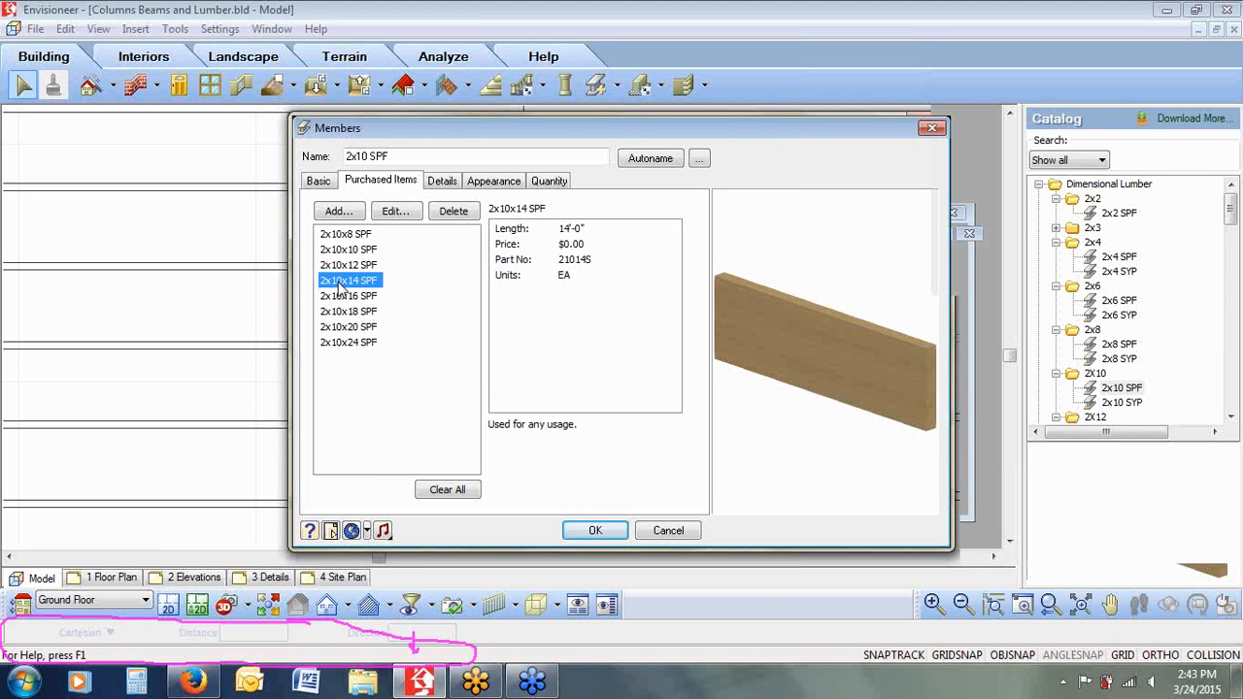
left_click(333, 349)
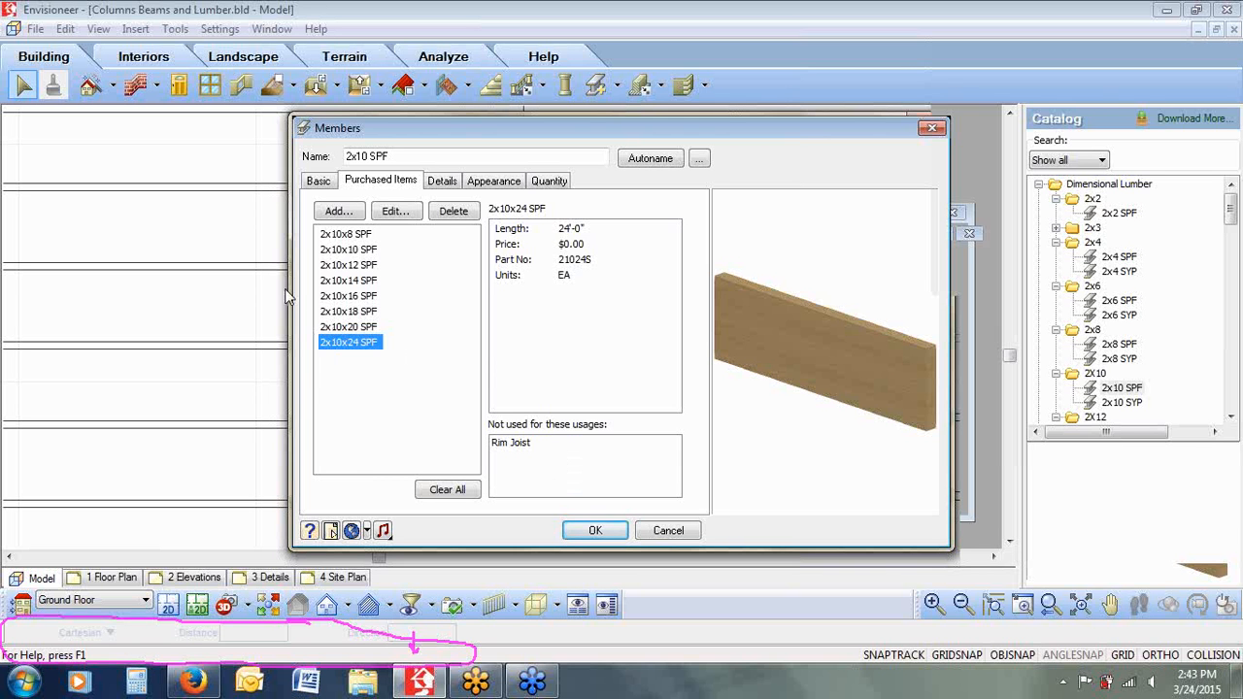
left_click(347, 295)
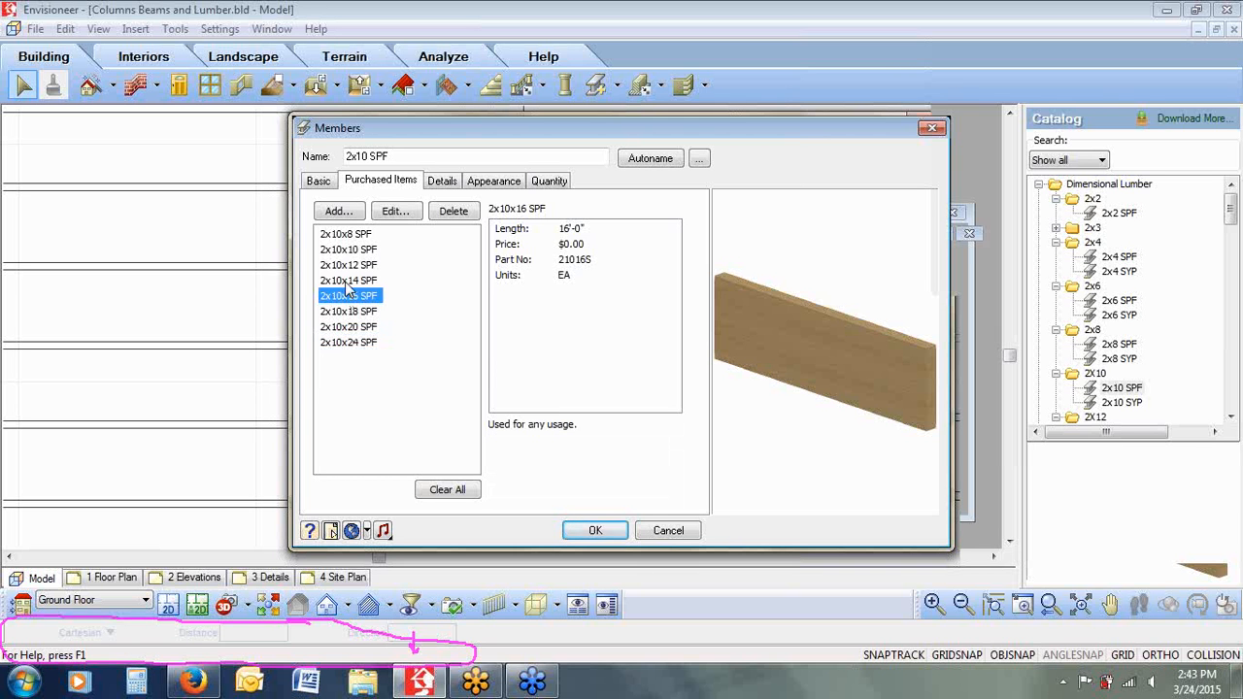
left_click(684, 534)
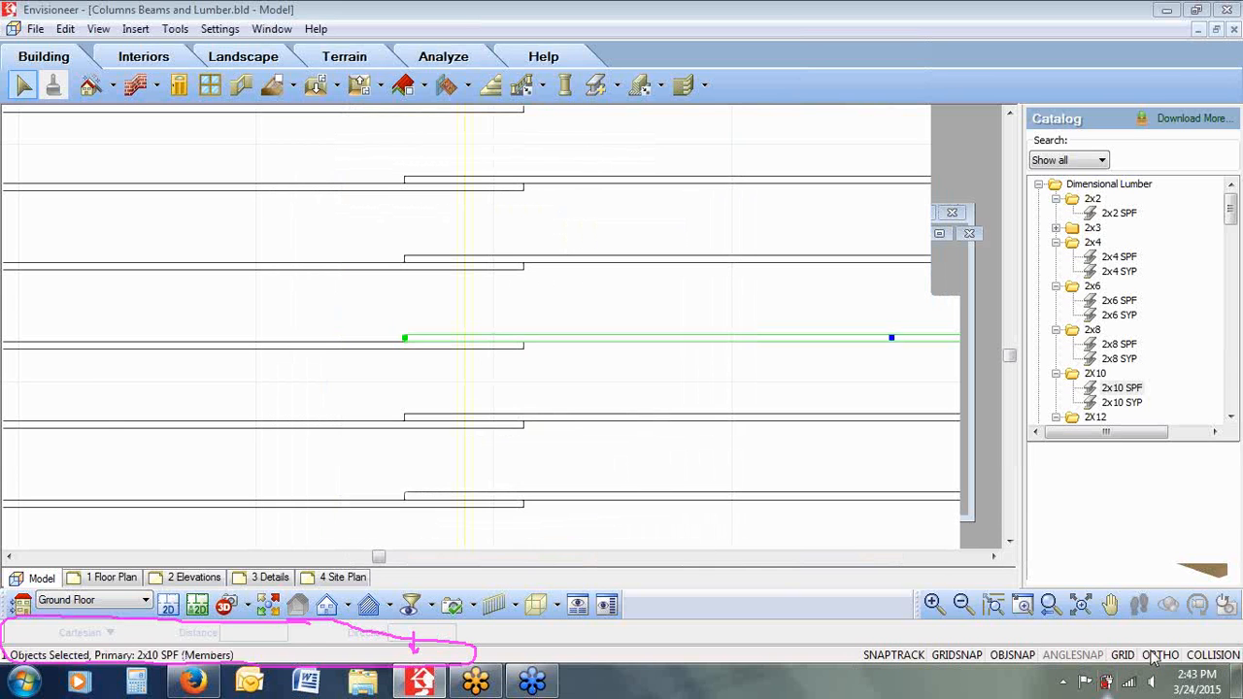
Make Foundation the current building location, with the whole floor plan in view
left_click(1050, 605)
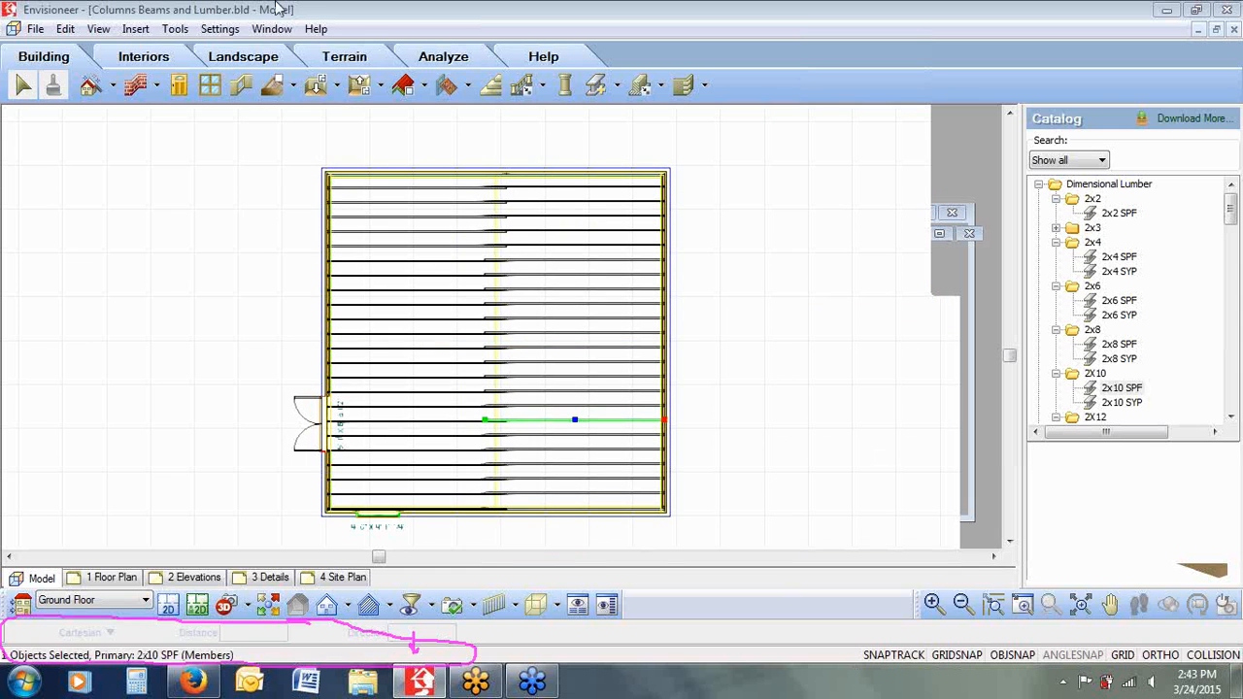
left_click(221, 29)
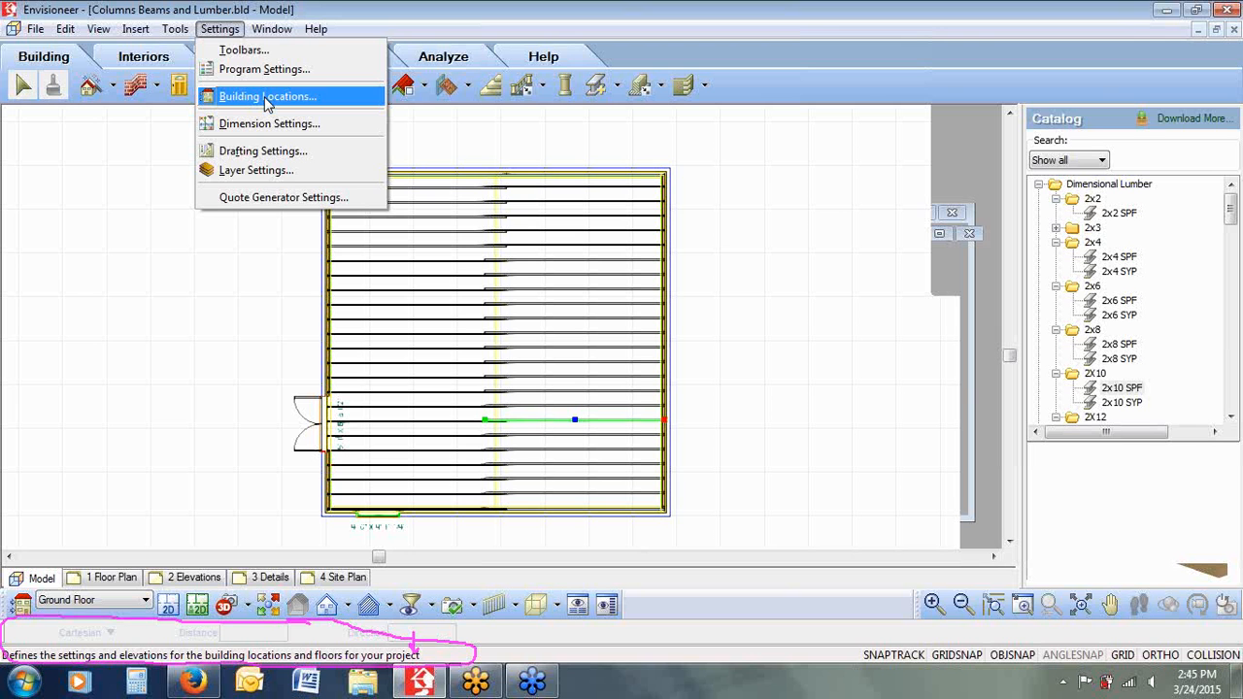
left_click(1007, 410)
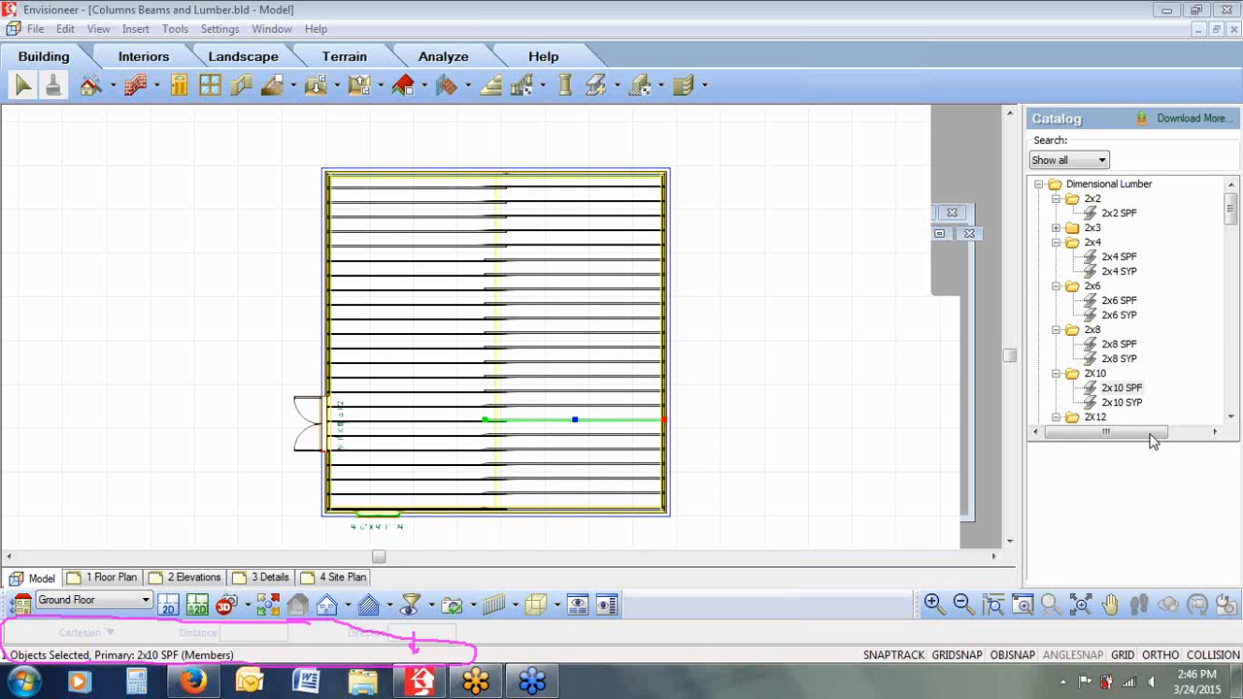
left_click(113, 603)
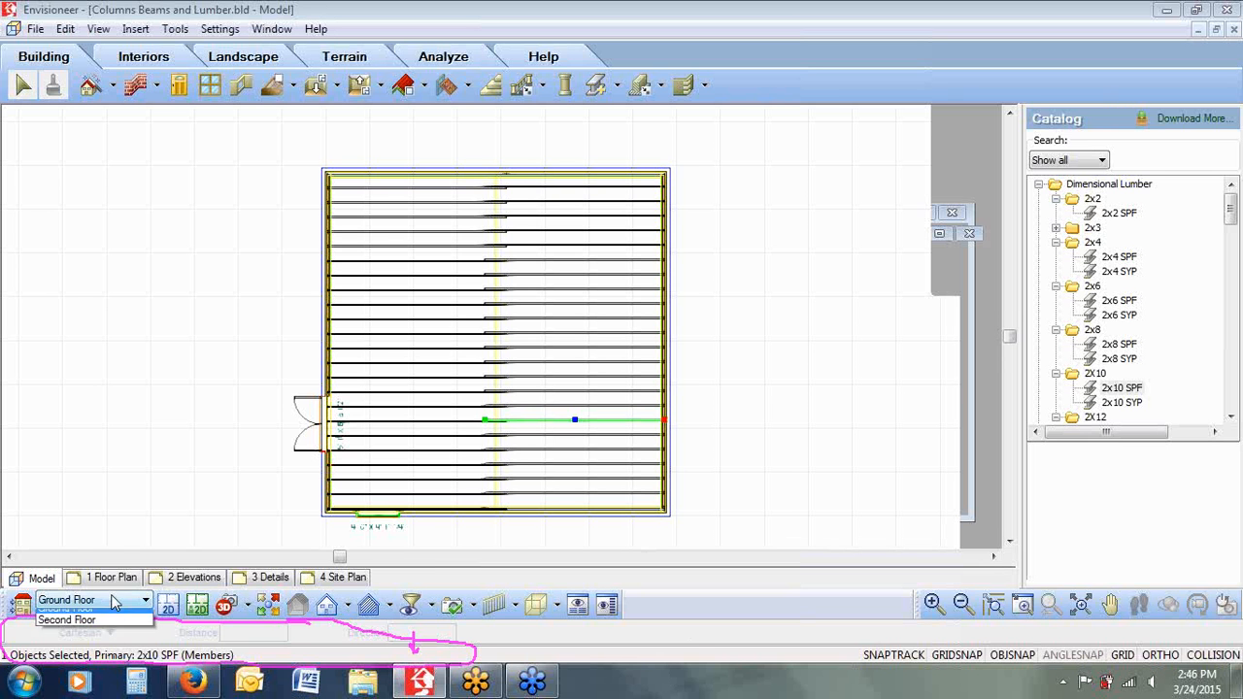
left_click(106, 612)
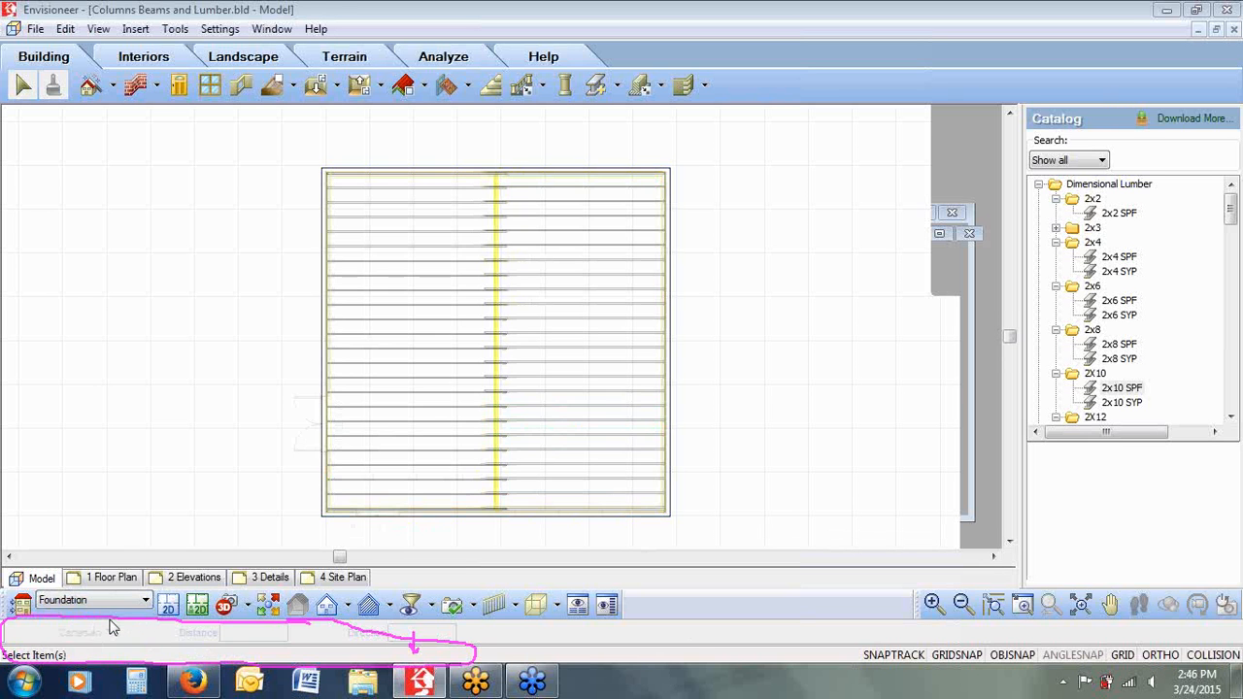
Select both plies of the central 2x12 SYP beam and review the editing commands available for them, including Elevate
left_click(493, 352)
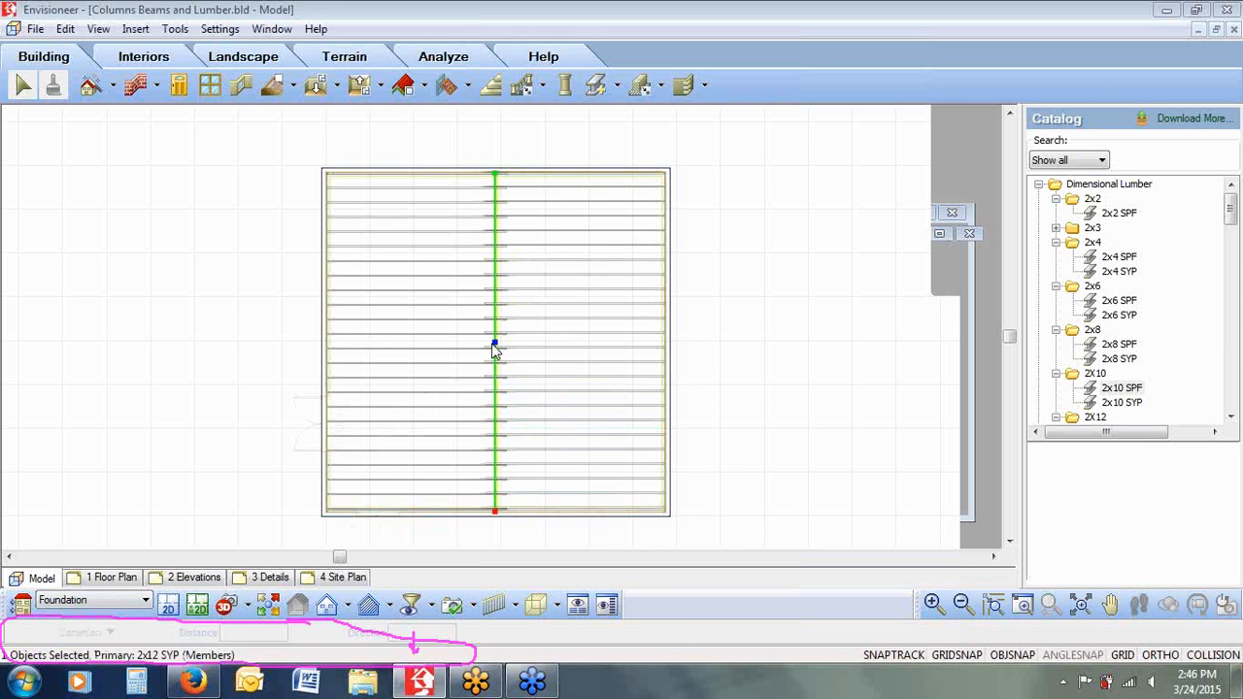
right_click(492, 351)
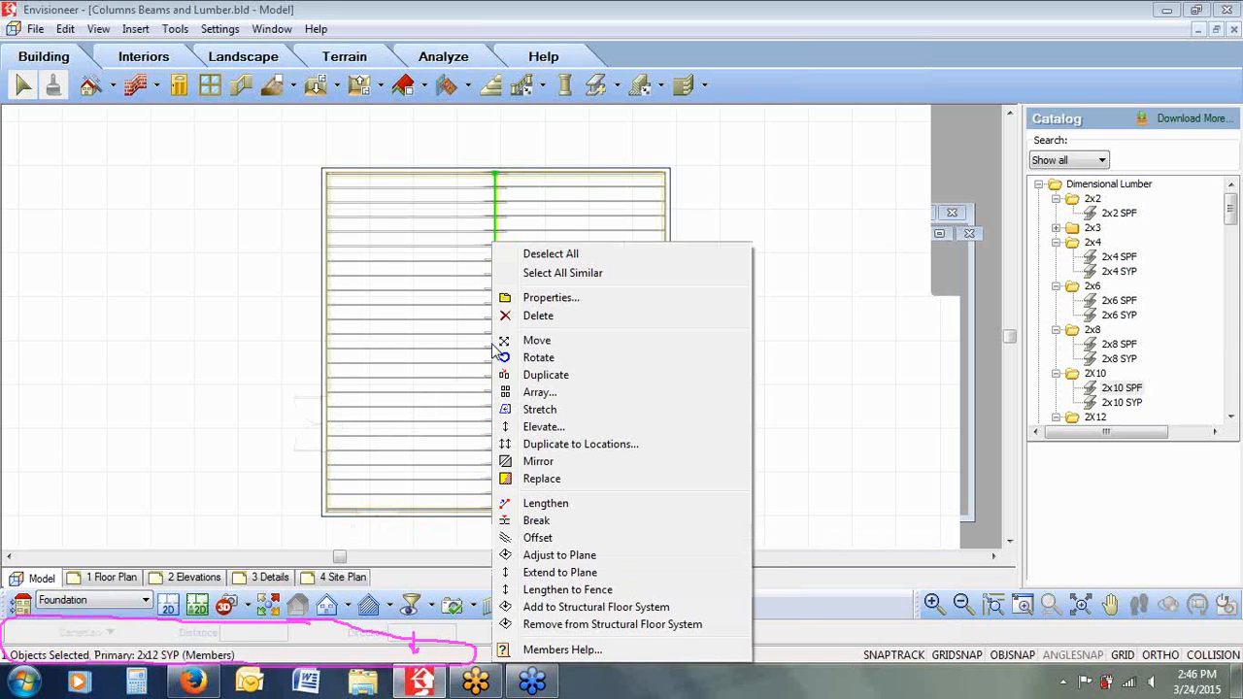
left_click(561, 273)
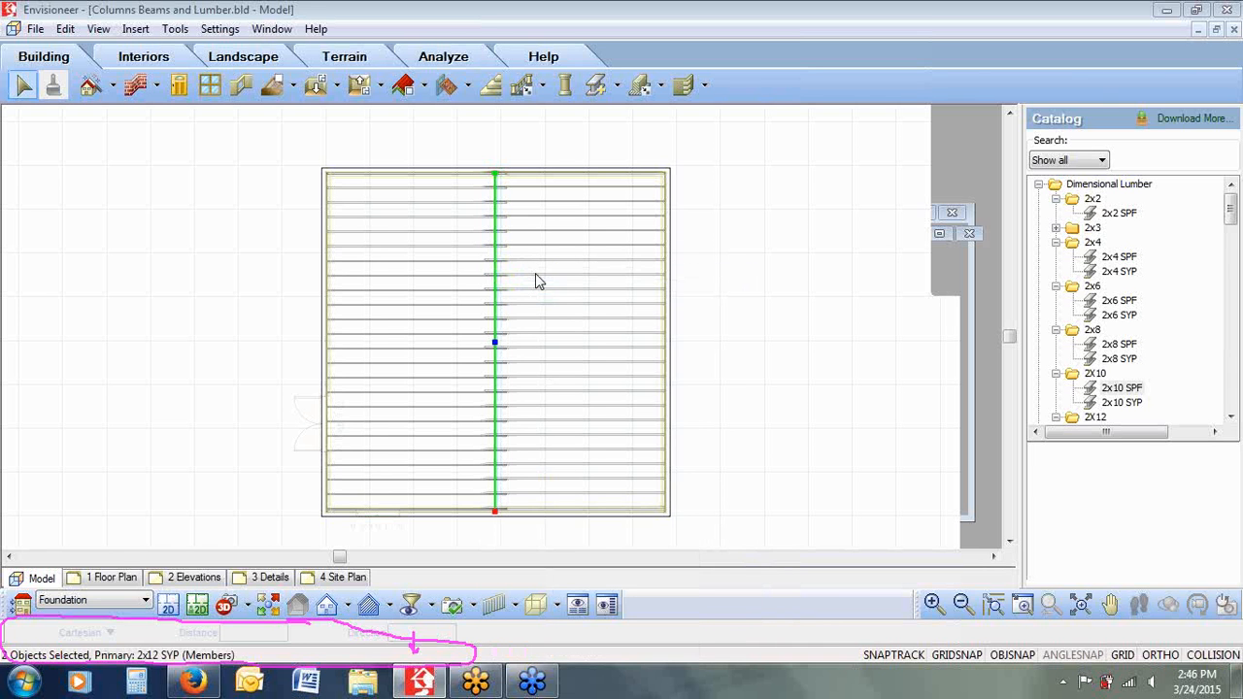
right_click(535, 273)
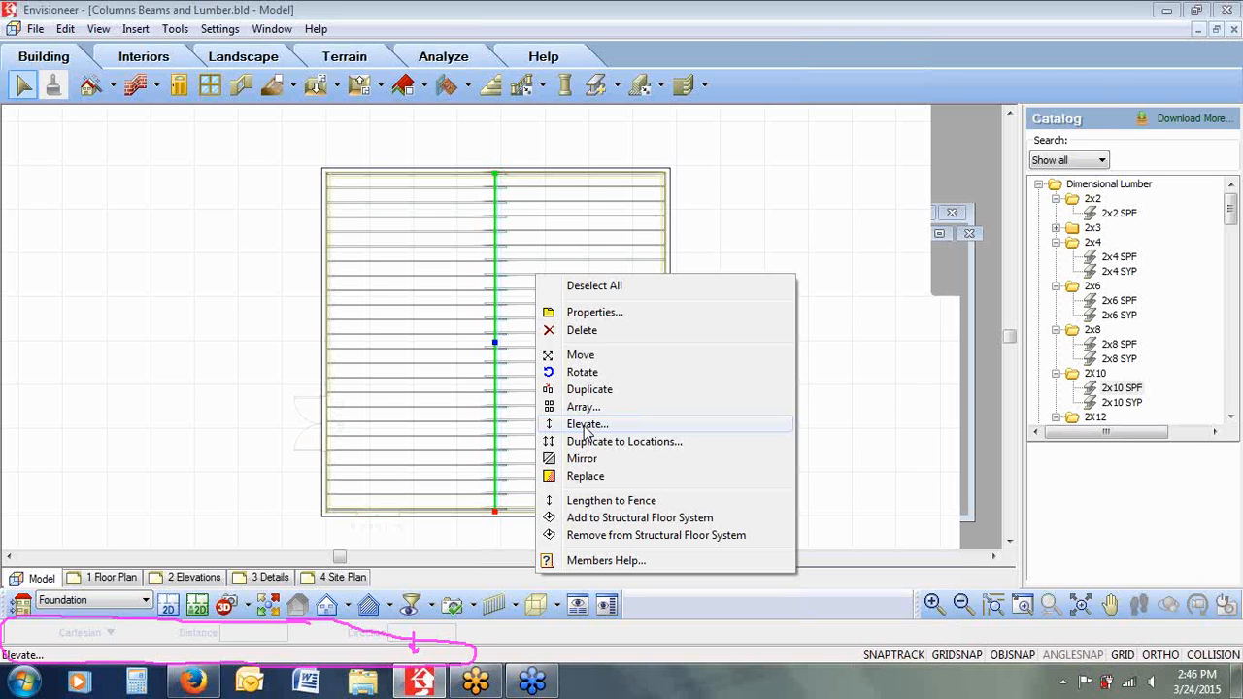
left_click(860, 324)
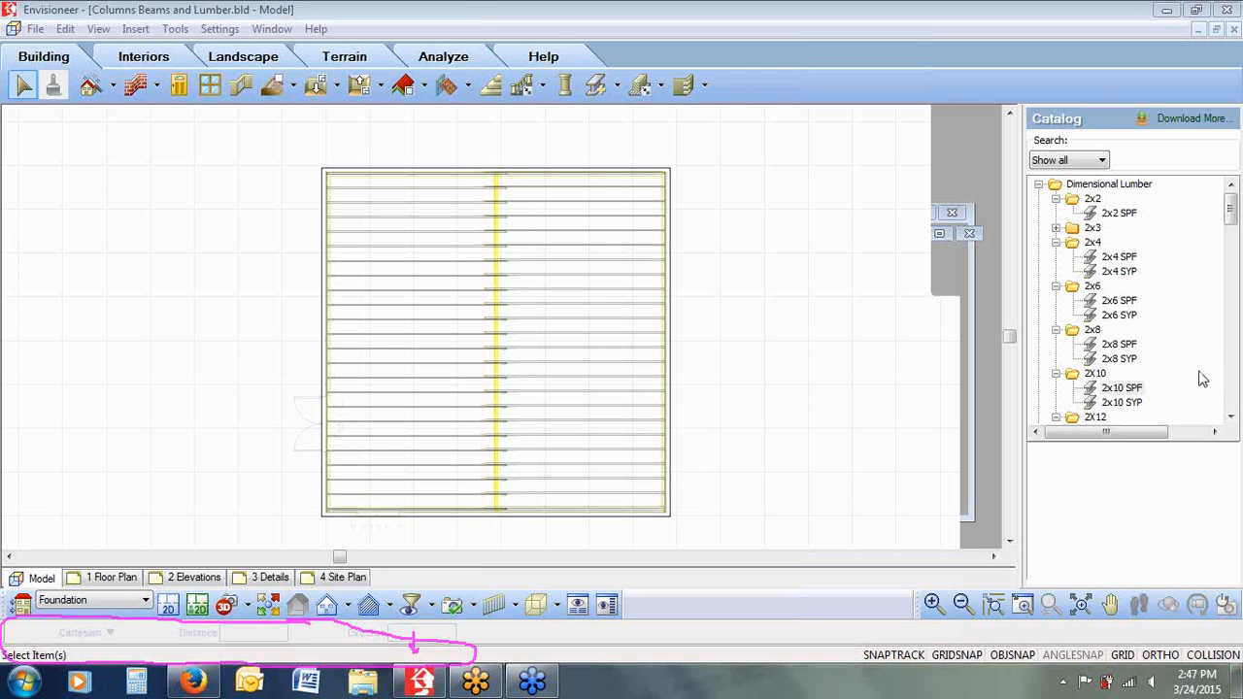
Show the model in 3D from its front-left corner and open the Ground Floor's load bearing General 2 Ply Span Table
left_click(224, 605)
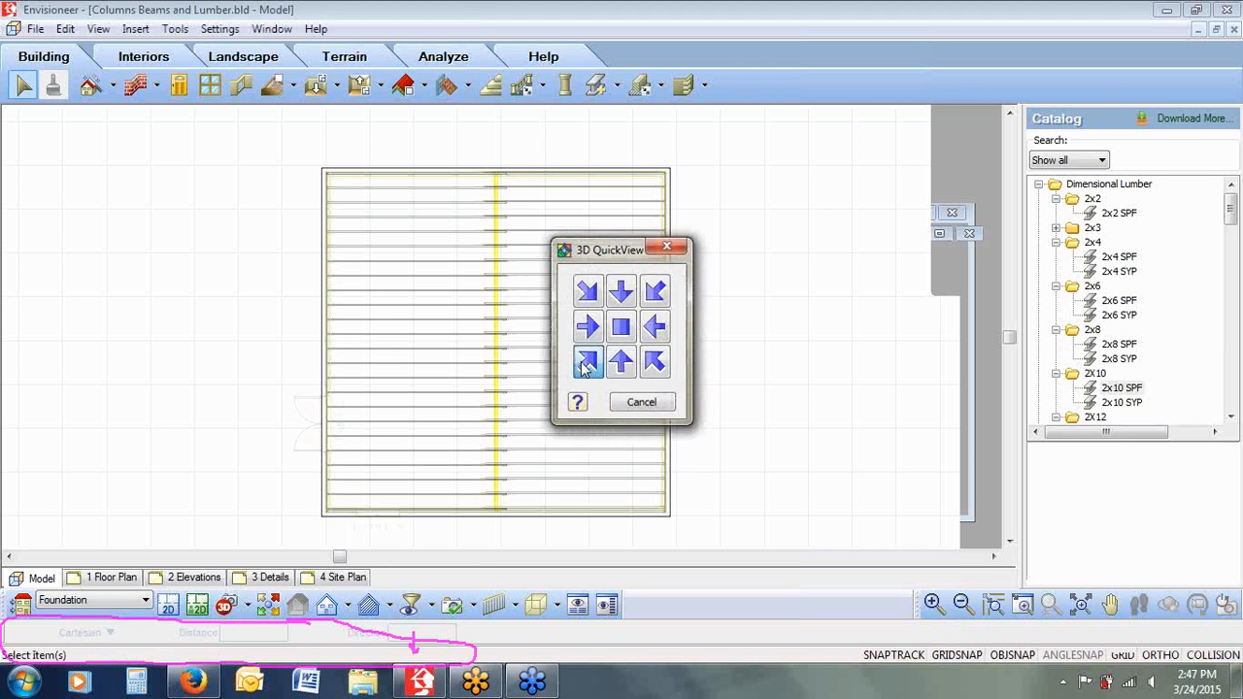
left_click(589, 359)
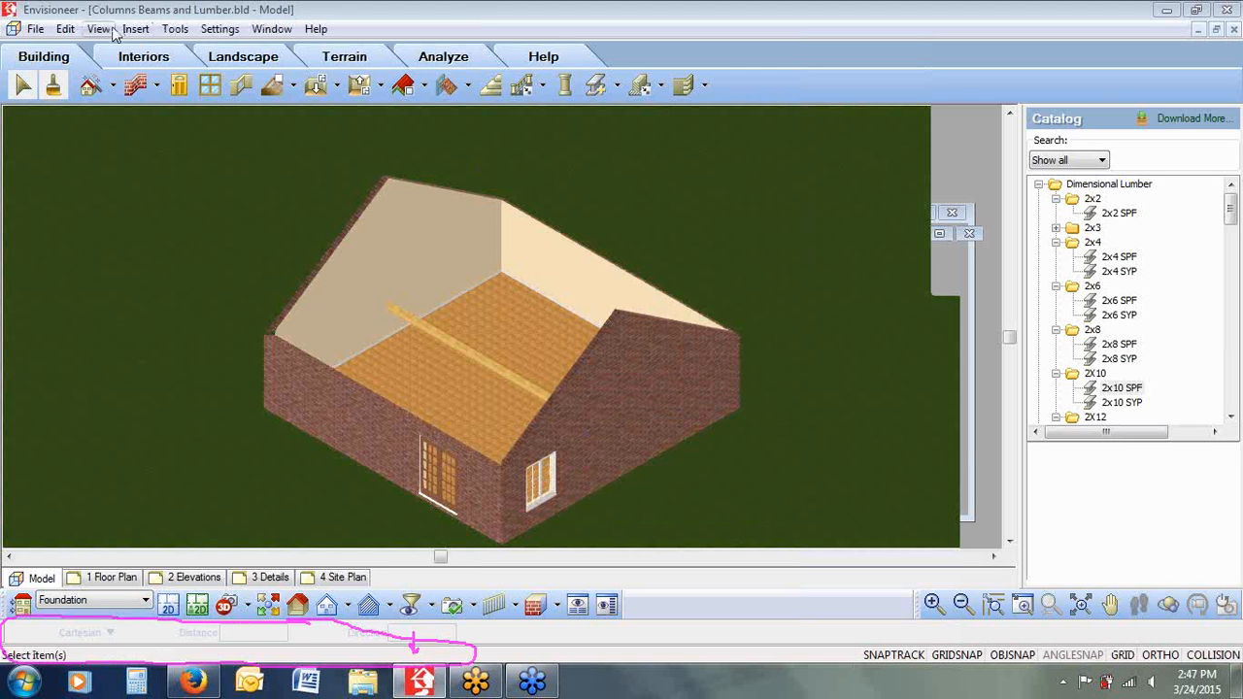
left_click(220, 29)
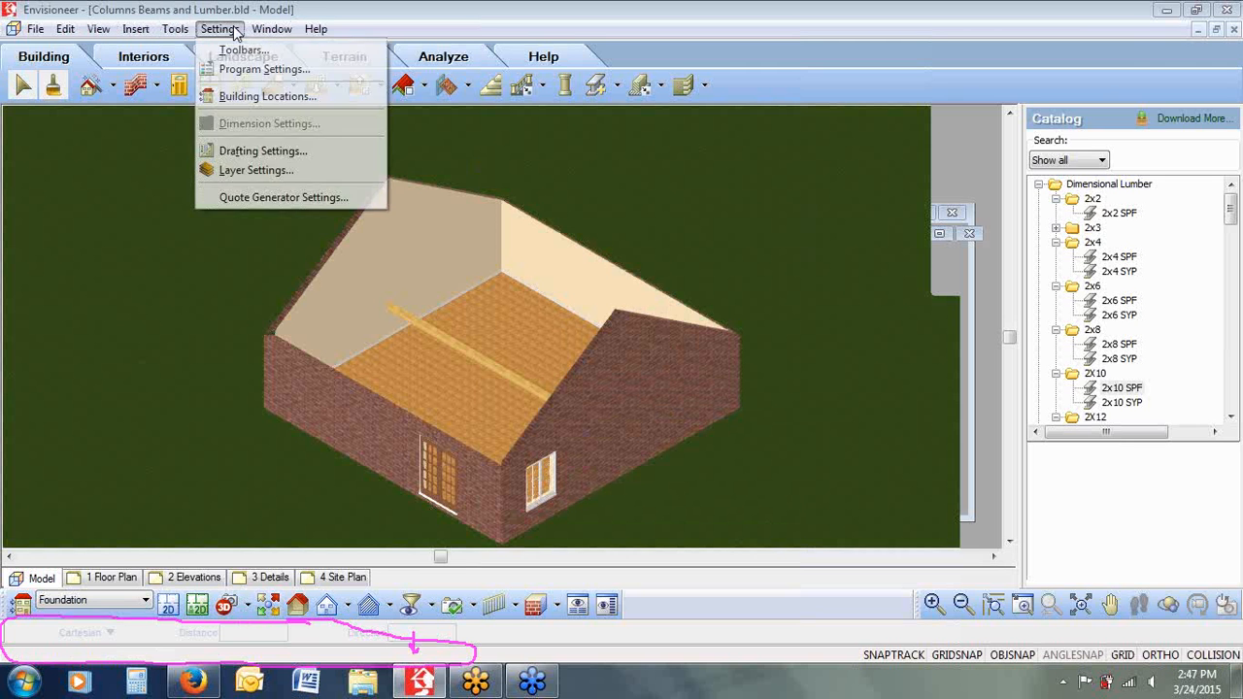
left_click(236, 97)
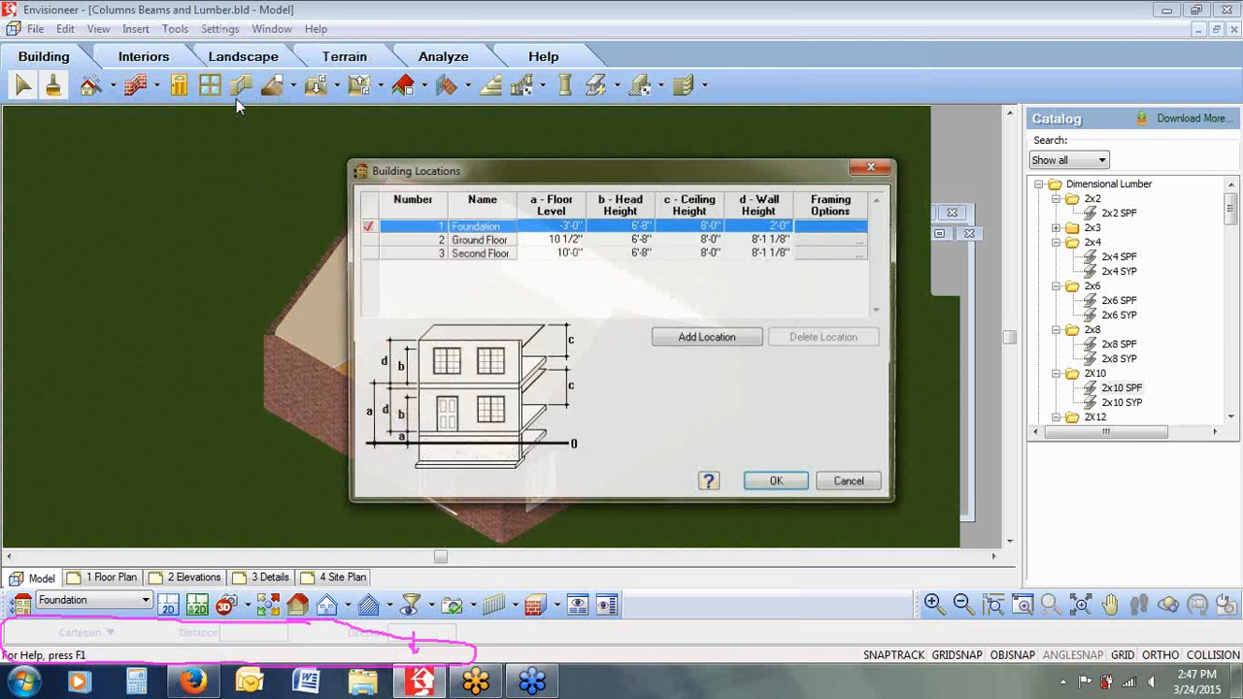
left_click(819, 246)
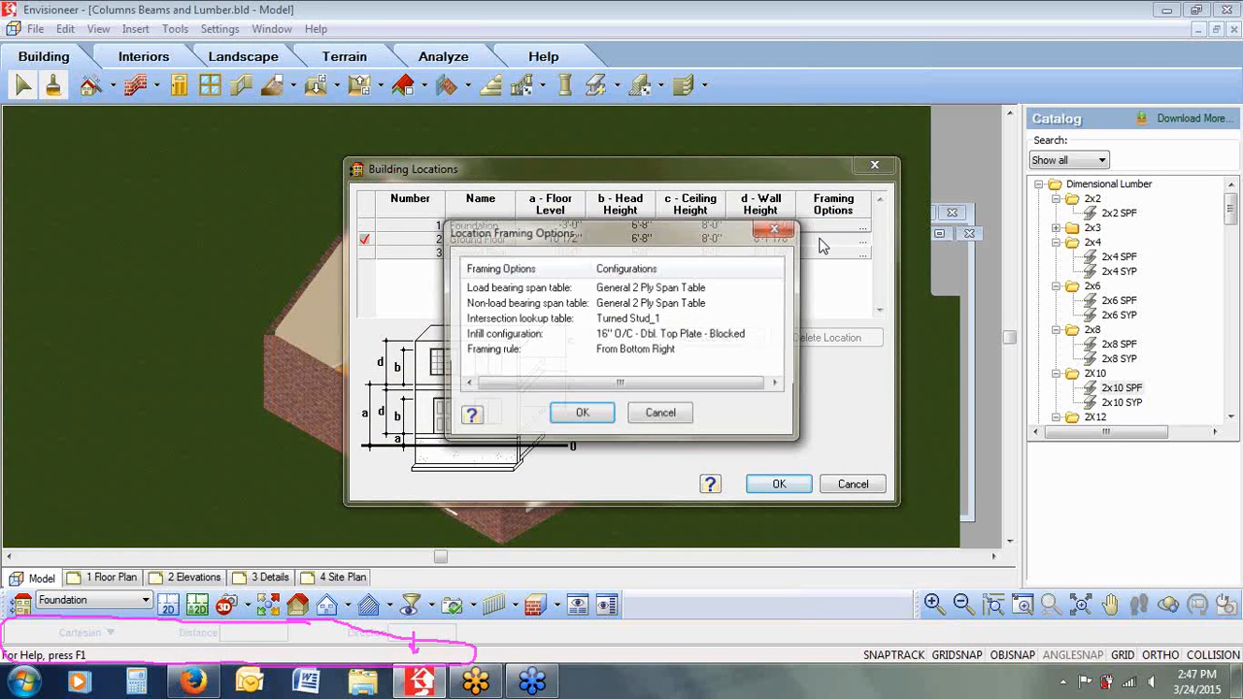
double_click(680, 289)
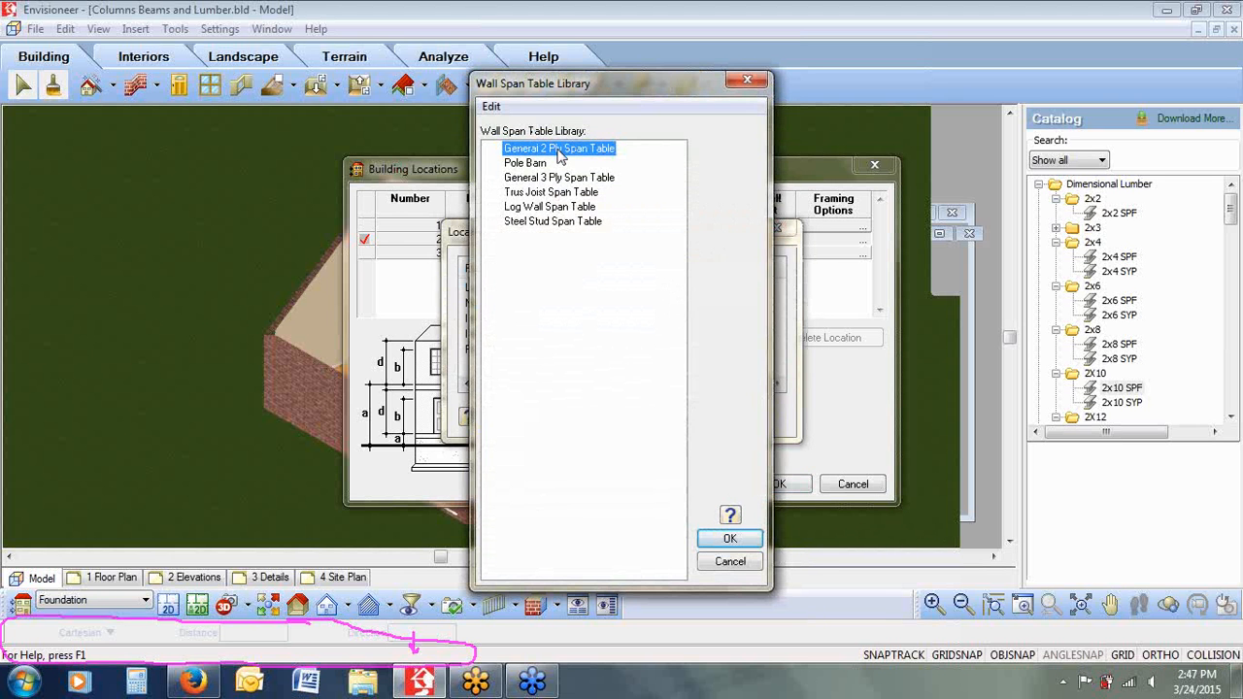
double_click(558, 149)
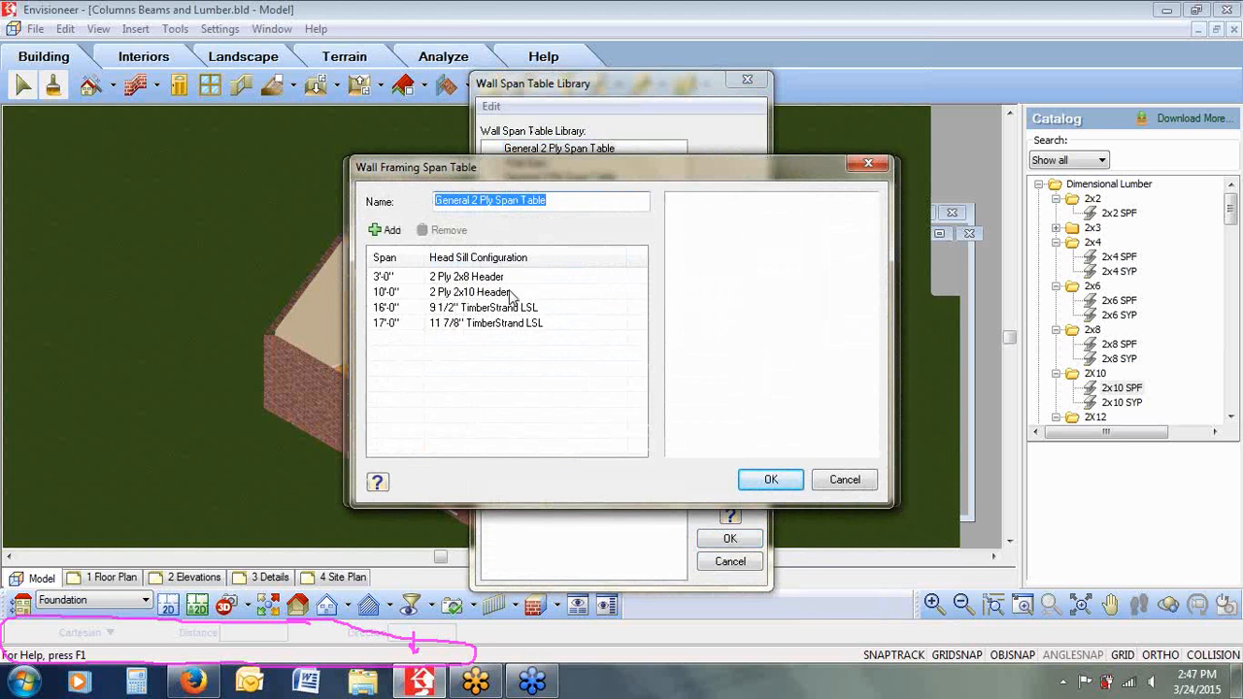
Review the header configurations offered for the 3'-0" and 10'-0" spans, keeping 2 Ply 2x10 Header for the 10'-0" span
left_click(525, 279)
left_click(619, 281)
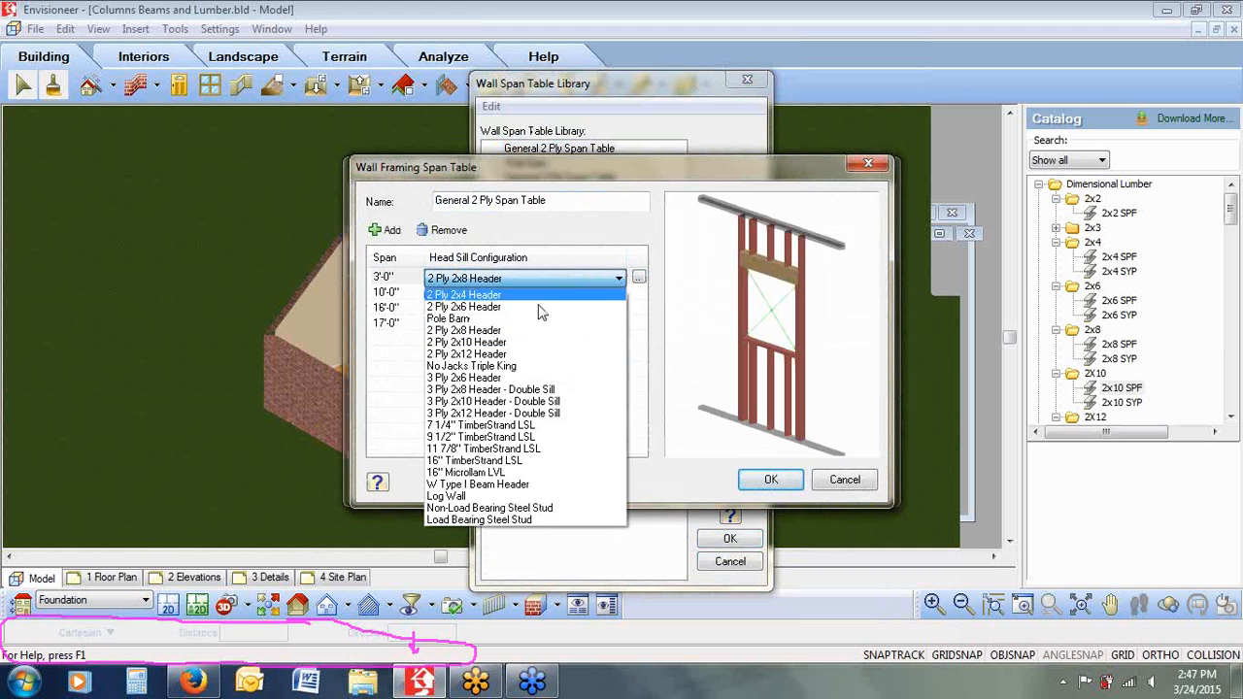
left_click(620, 297)
left_click(616, 294)
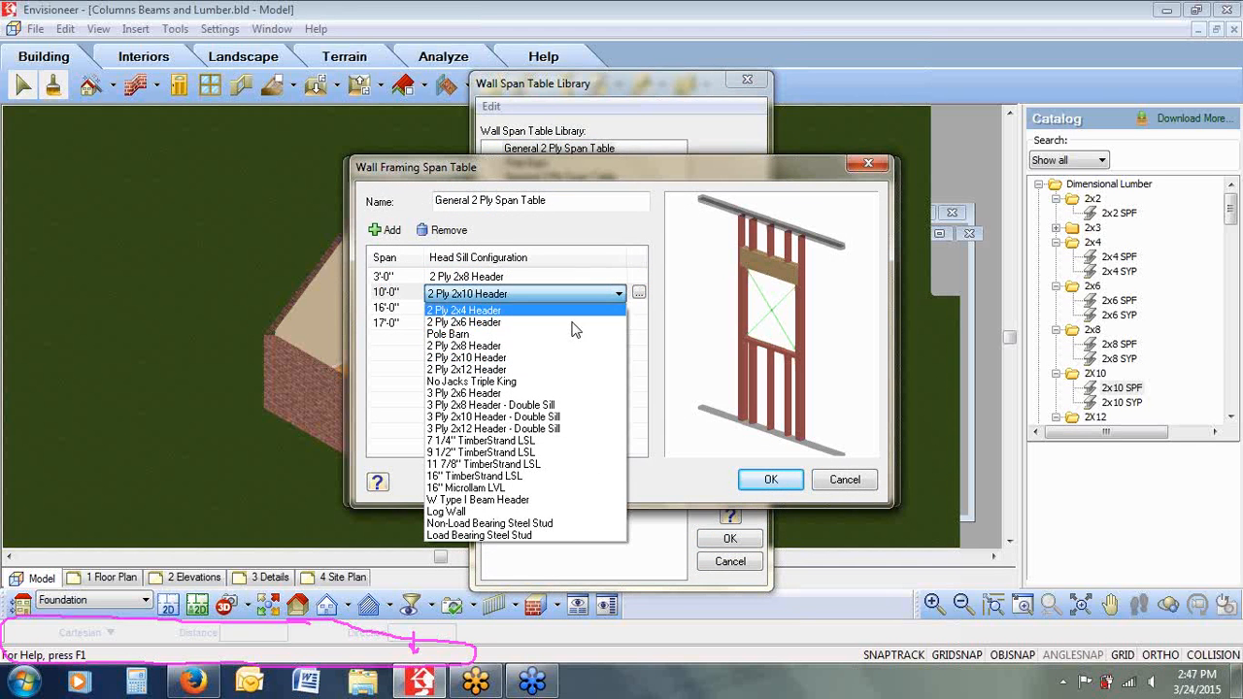
left_click(541, 359)
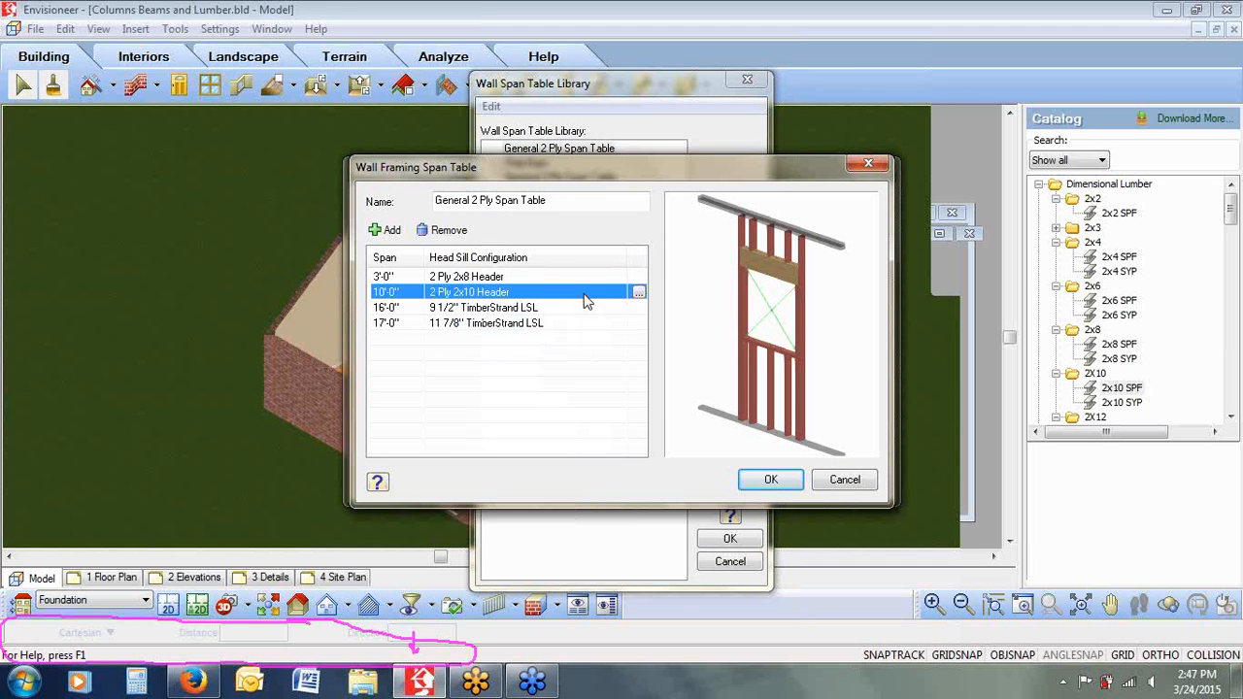
Examine the parameters of Header 1 and Header 2 in the 2 Ply 2x10 Header configuration and rotate its preview
left_click(638, 291)
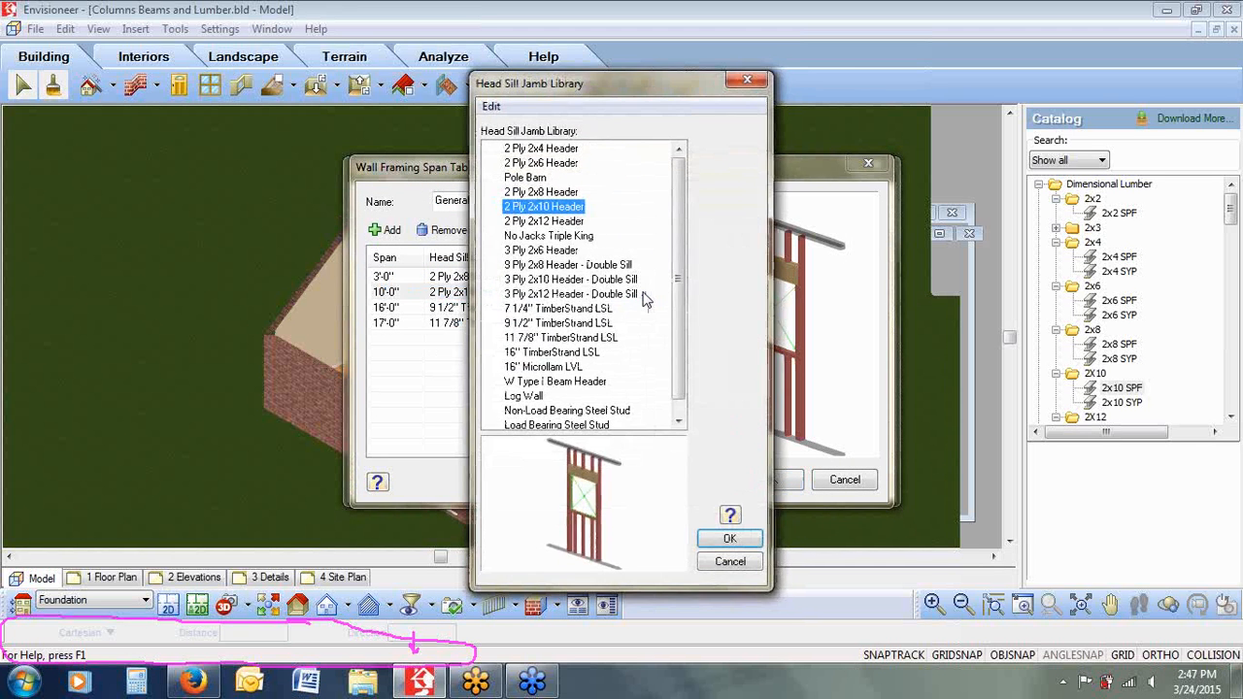
double_click(548, 206)
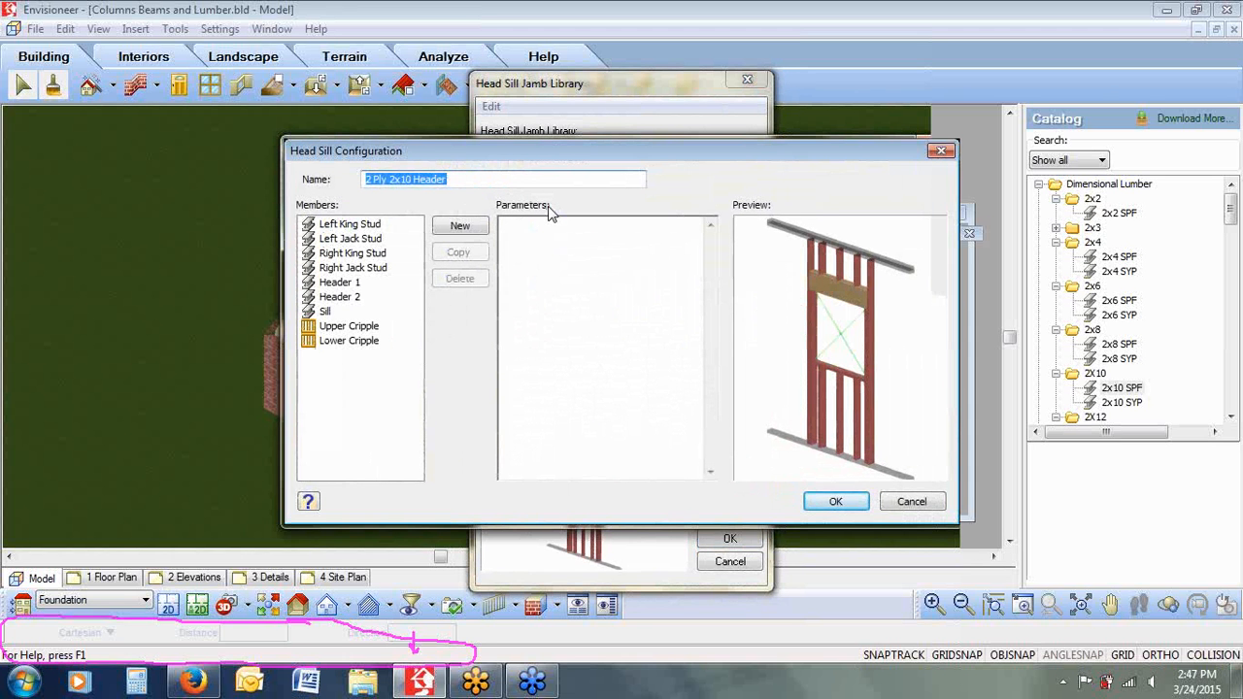
left_click(350, 284)
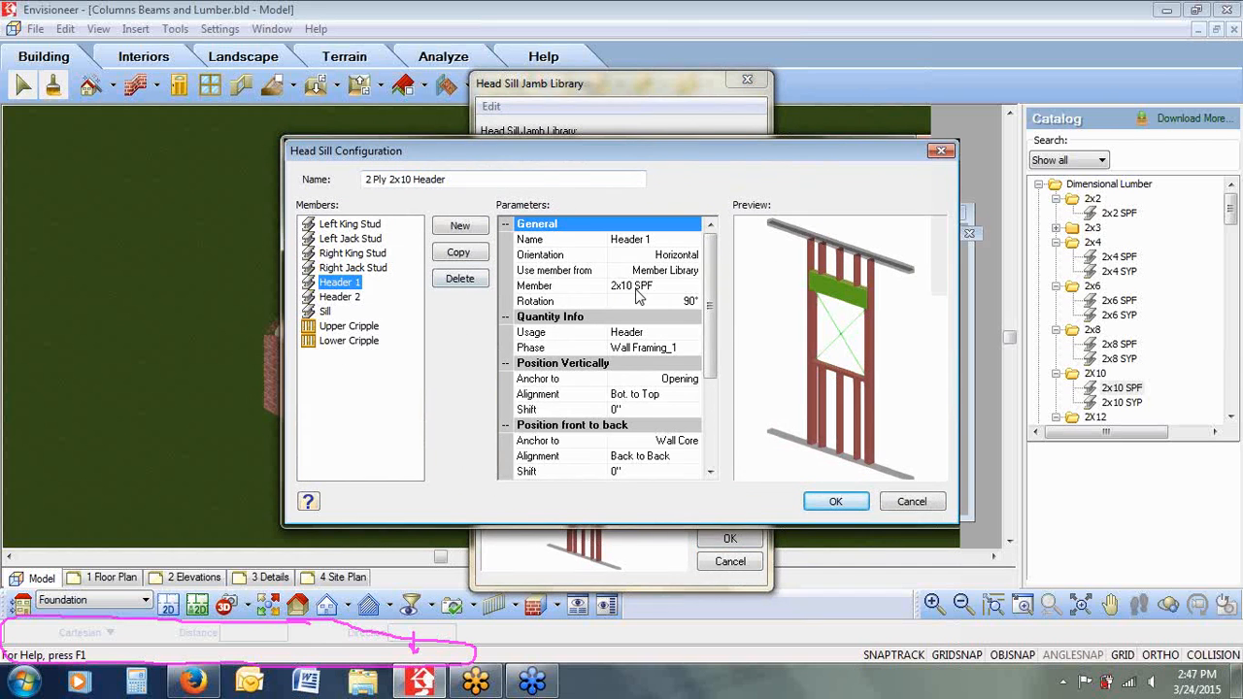
left_click(337, 298)
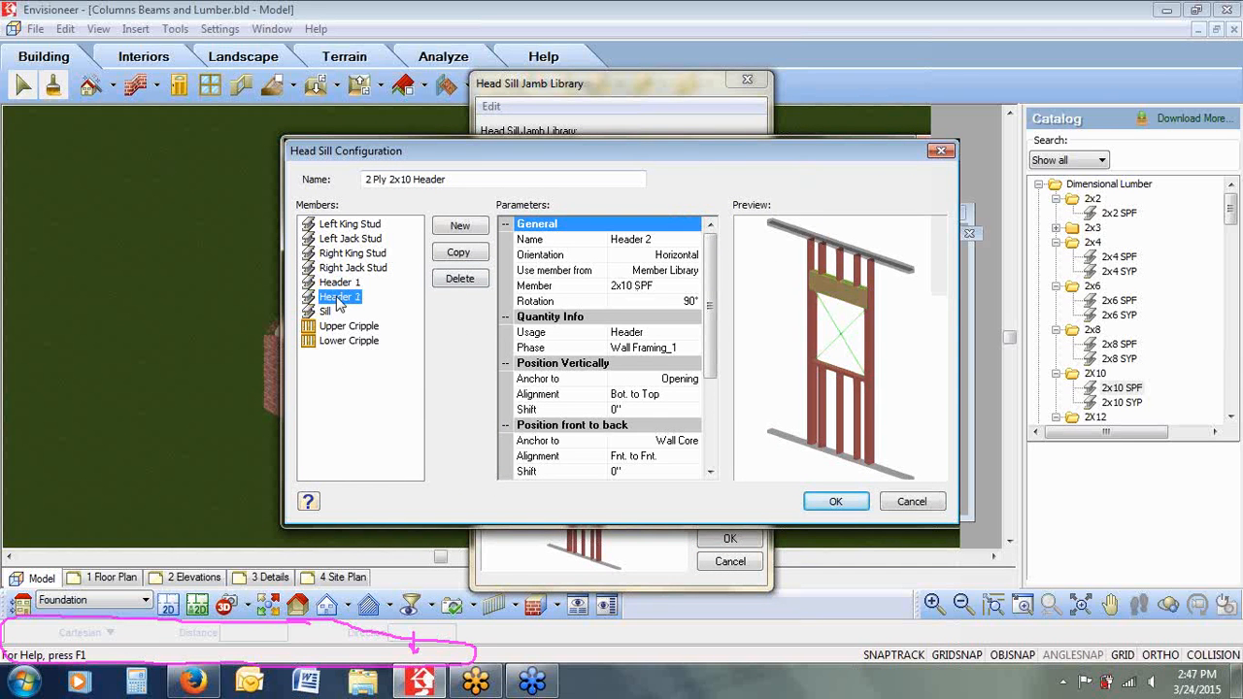
mouse_move(838, 335)
left_mouse_down()
mouse_move(831, 360)
mouse_move(840, 340)
left_mouse_up()
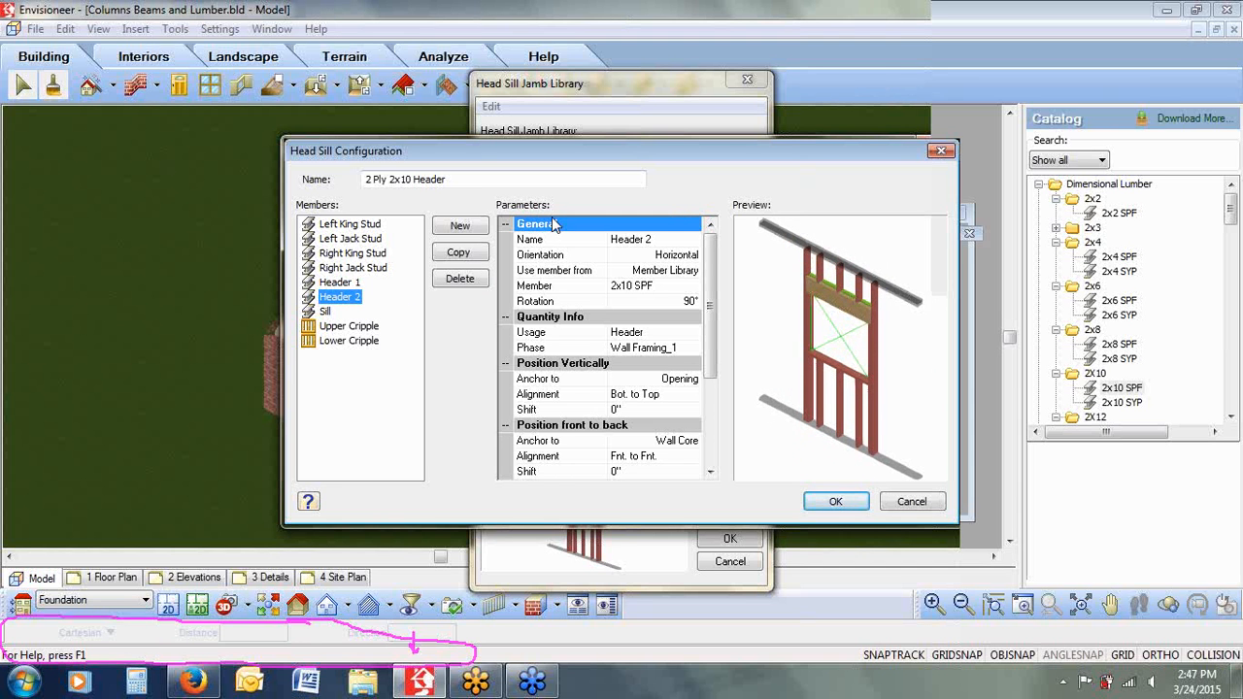
Try adding a copy of Header 2 named Plywd Filler to the 2 Ply 2x10 Header, then discard all framing and location changes
left_click(457, 254)
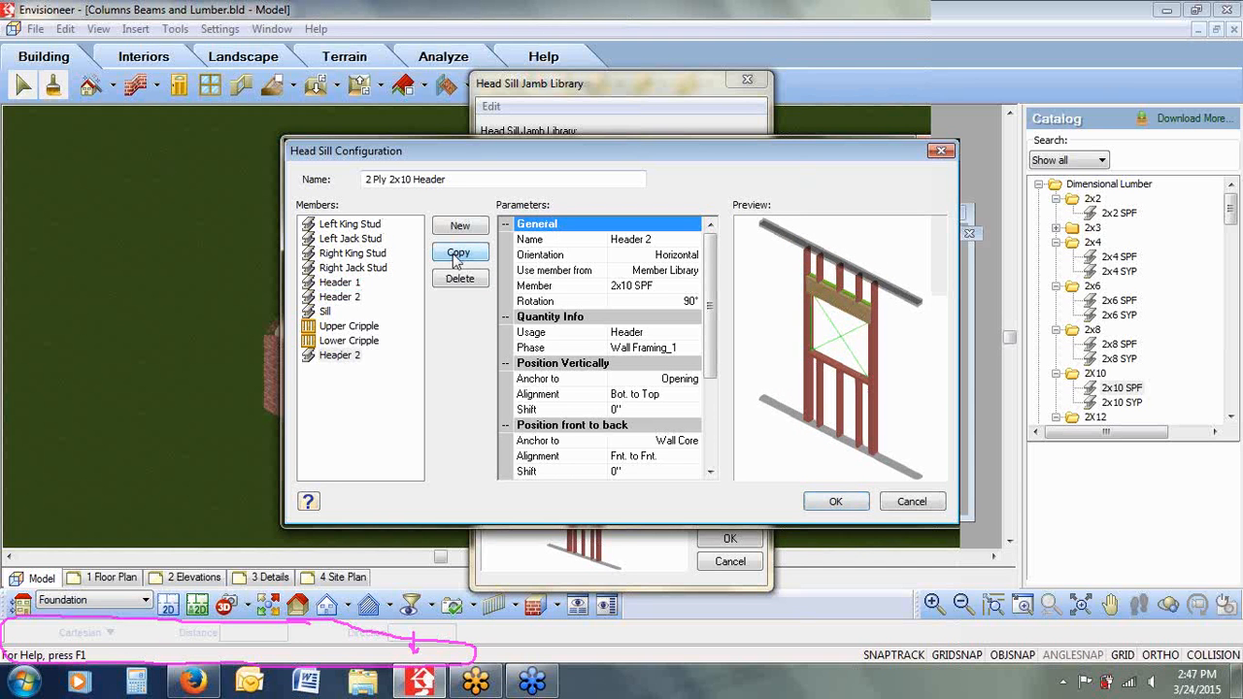
left_click(352, 356)
left_click(631, 241)
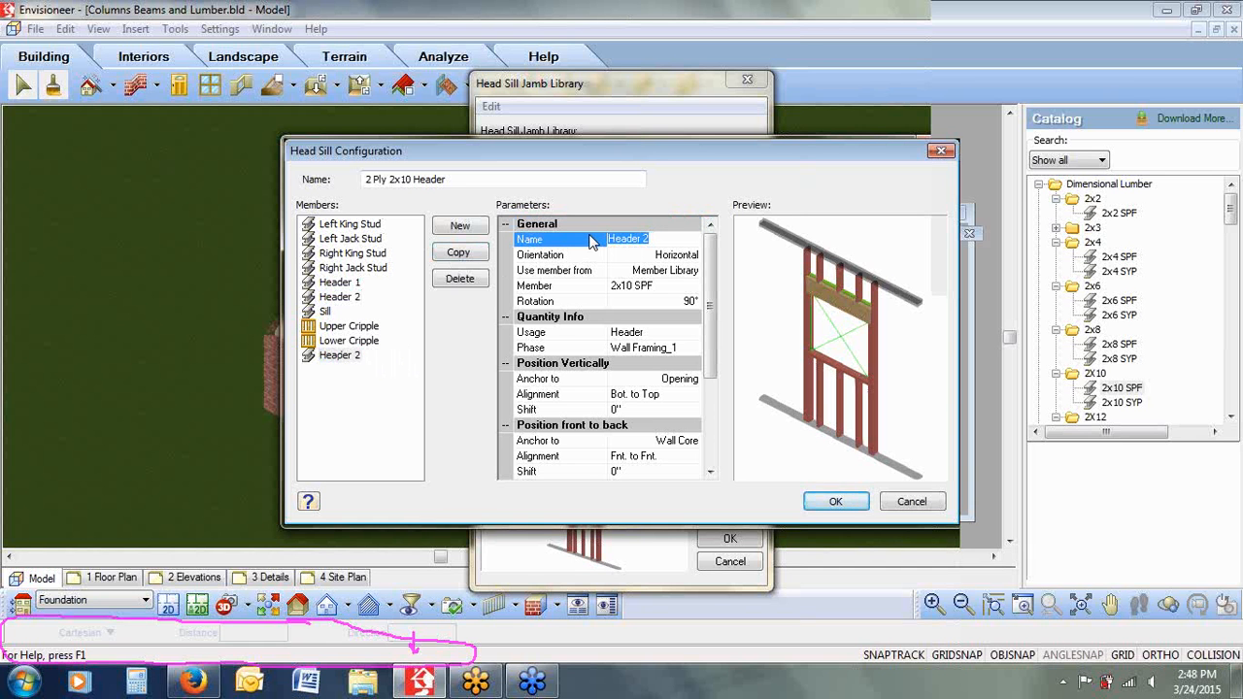
type("Plyw")
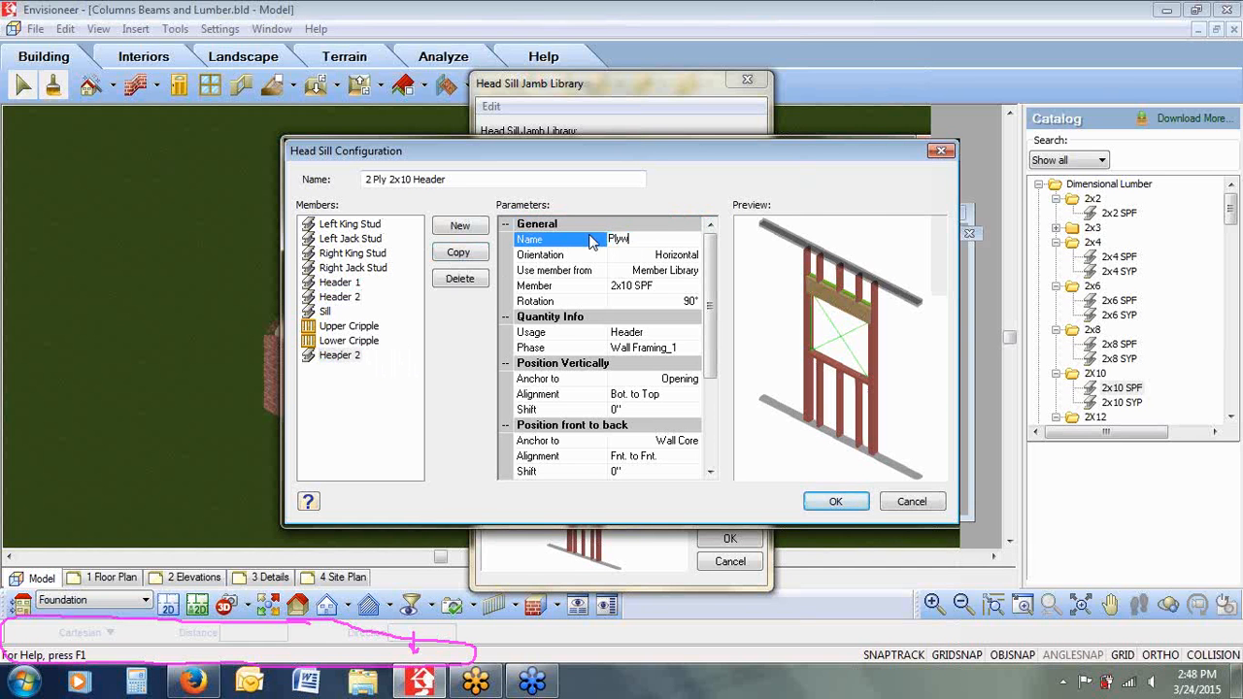
type("d Filler")
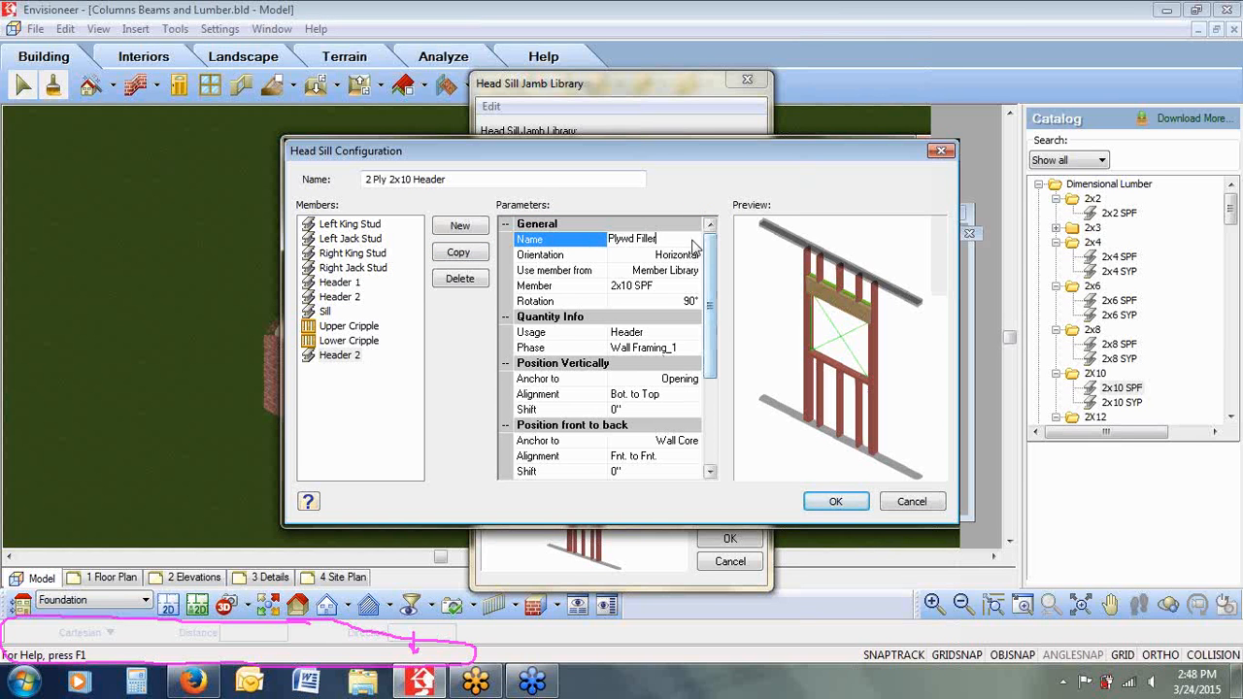
left_click(674, 289)
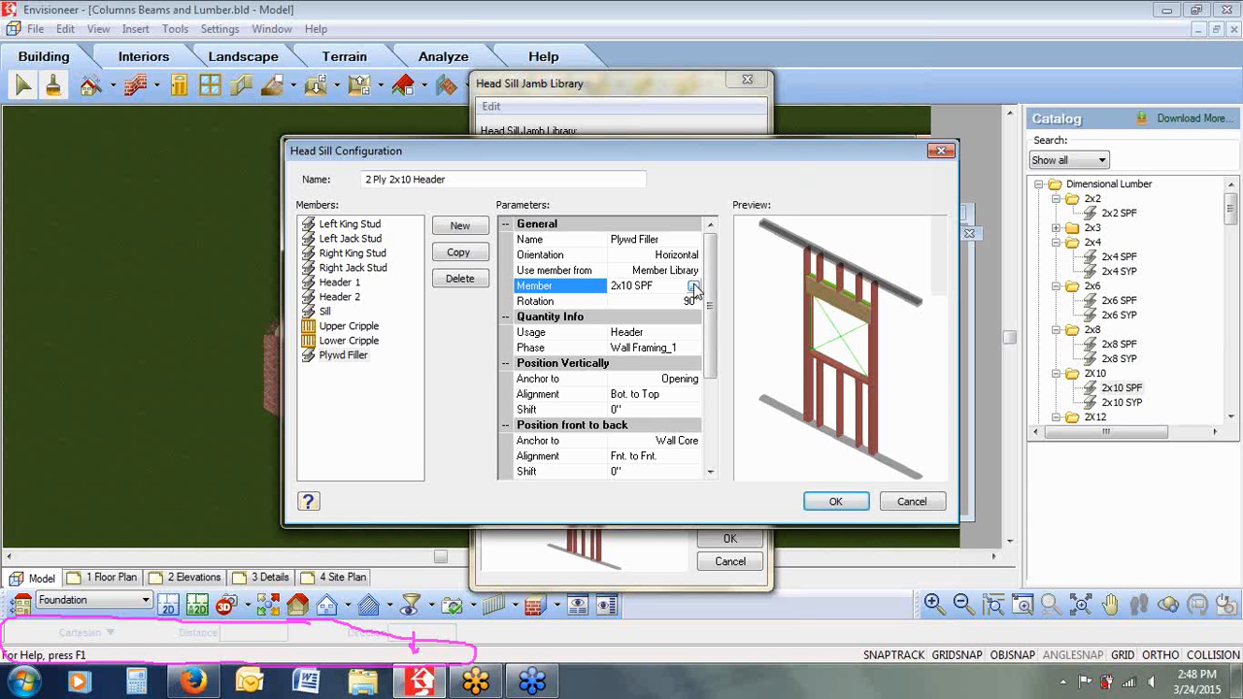
left_click(912, 502)
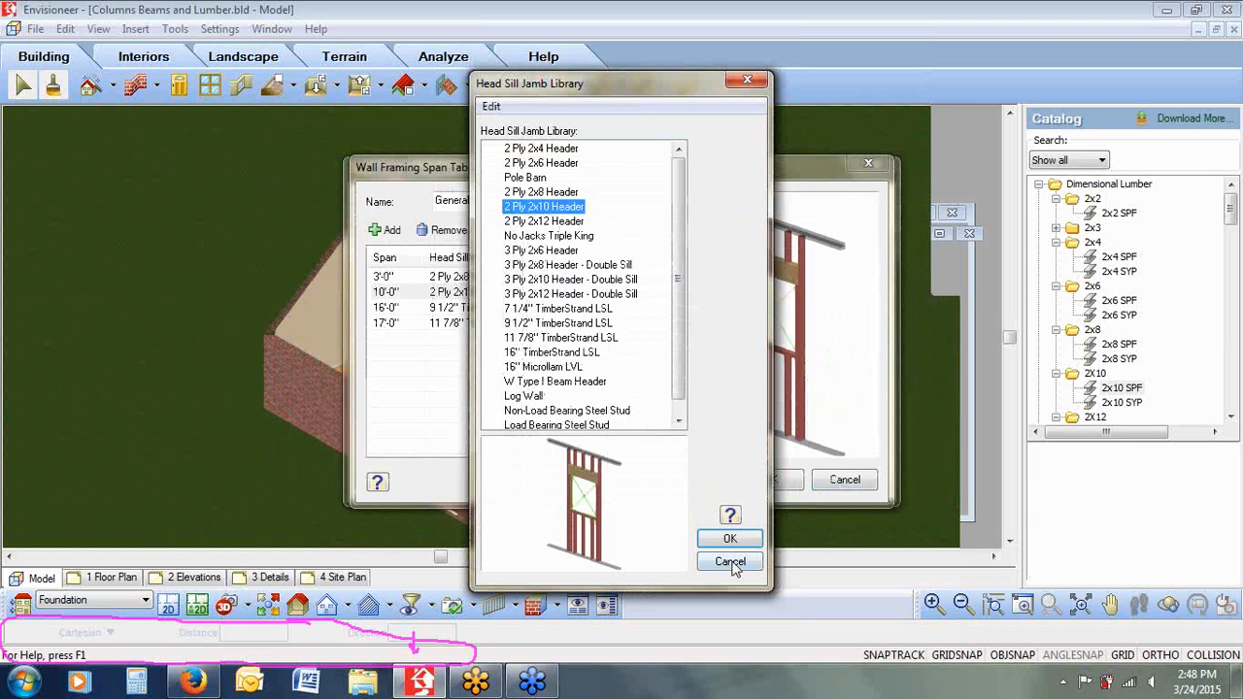
left_click(728, 560)
left_click(845, 480)
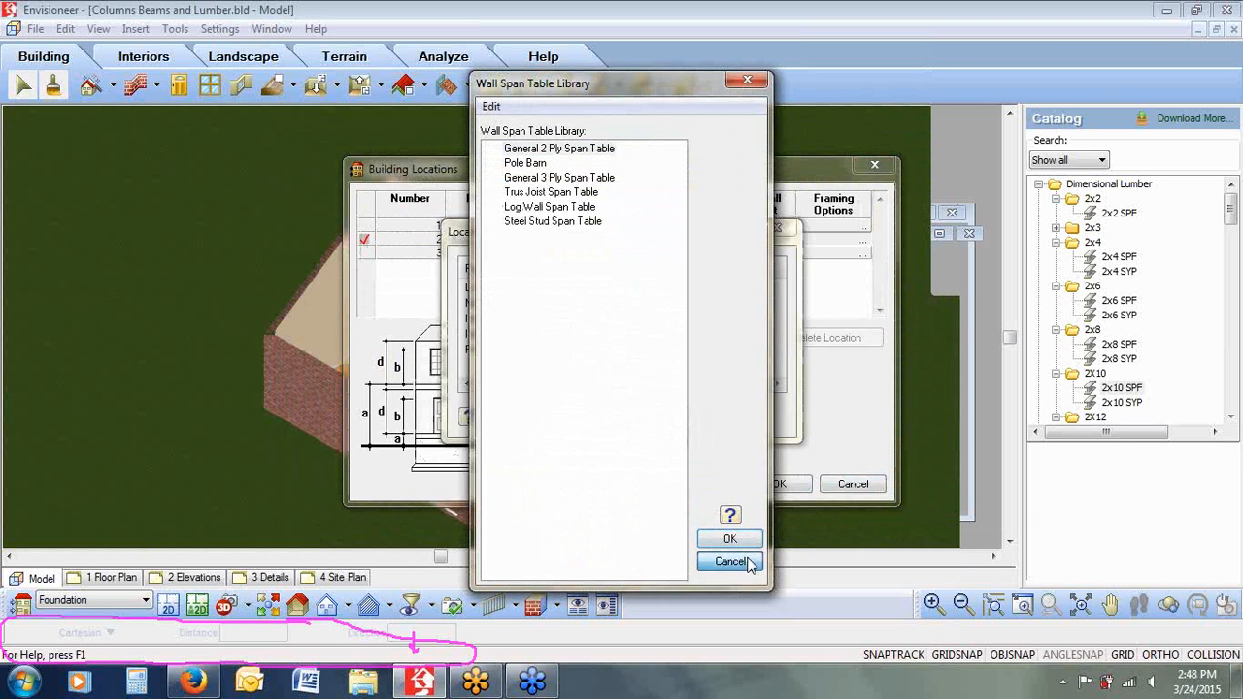
left_click(728, 561)
left_click(686, 414)
left_click(853, 483)
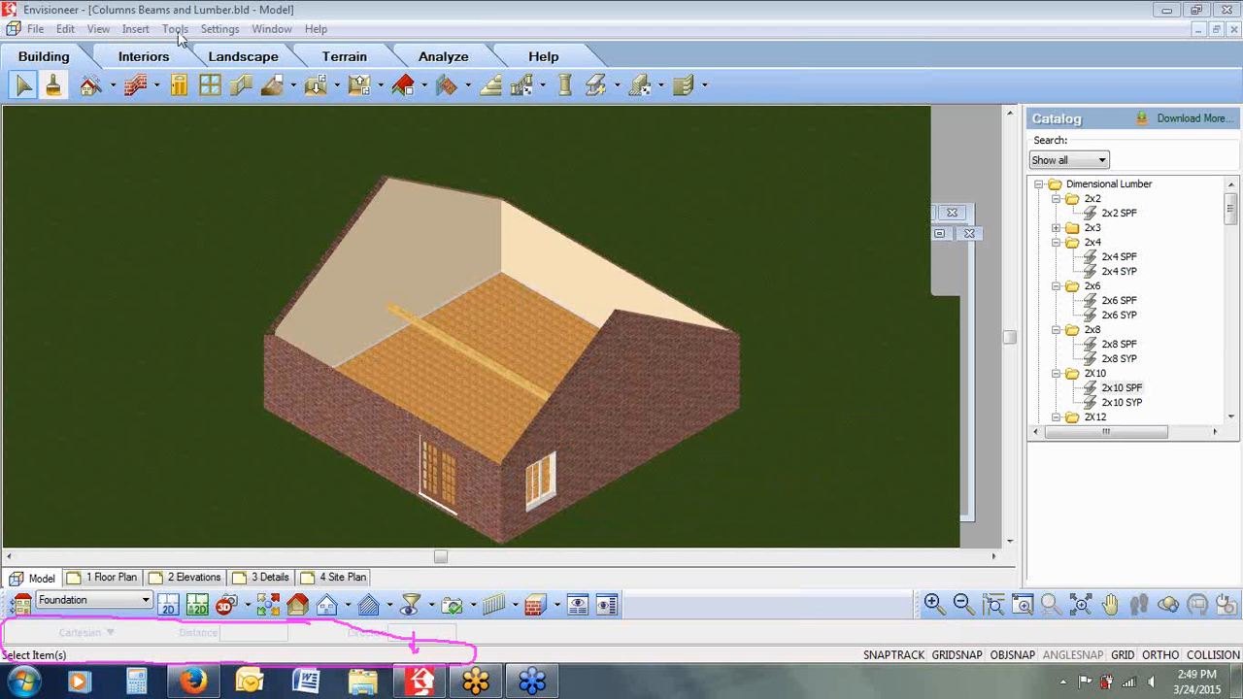
Examine the stud's parameters and usage in the Ground Floor's 16" O/C - Dbl. Top Plate - Blocked infill configuration, discarding any changes
left_click(234, 30)
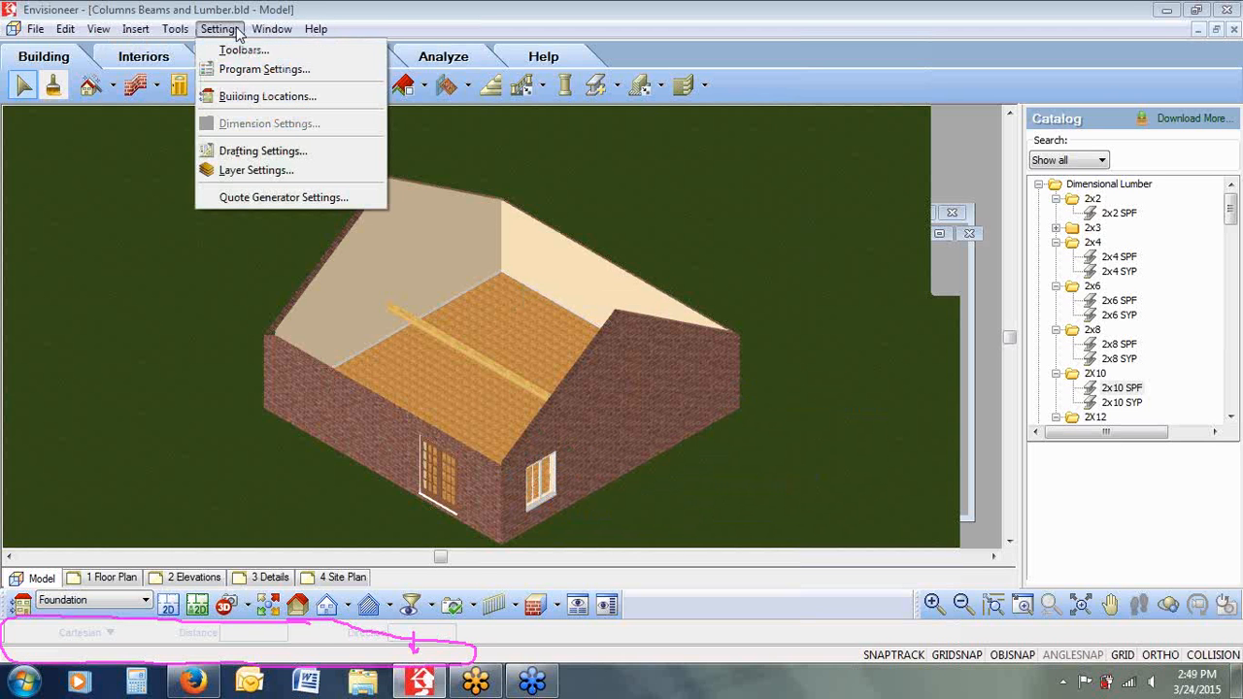
left_click(243, 95)
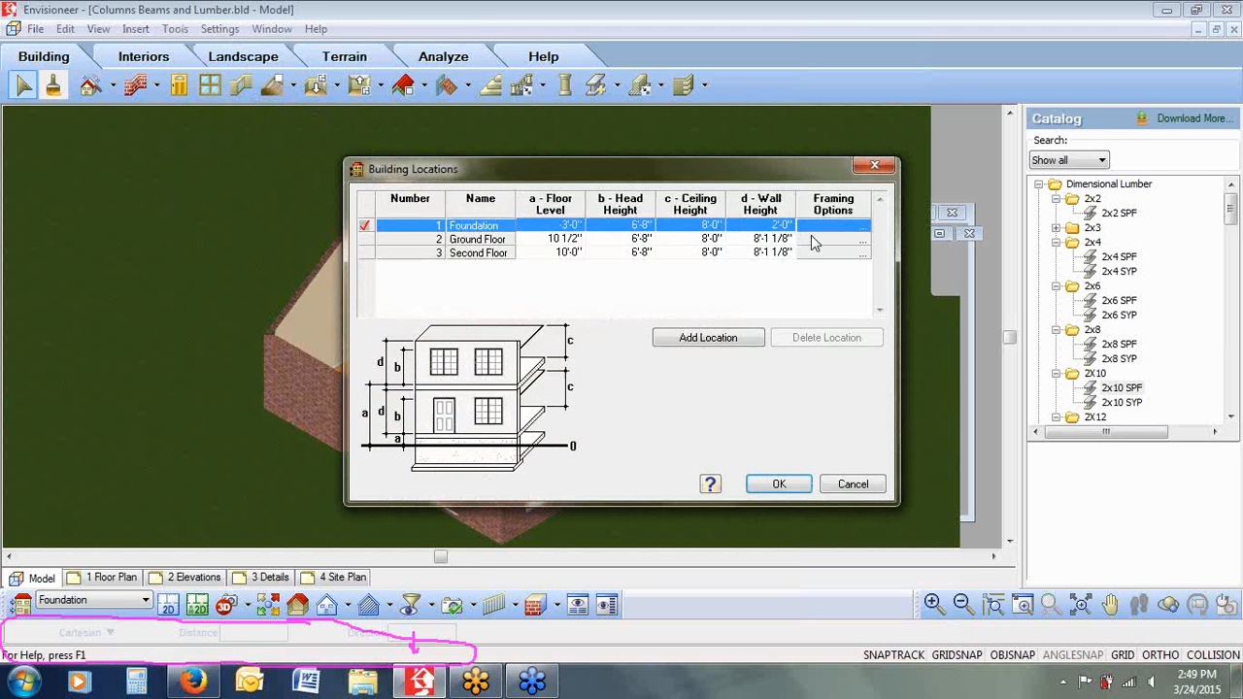
left_click(814, 241)
double_click(647, 335)
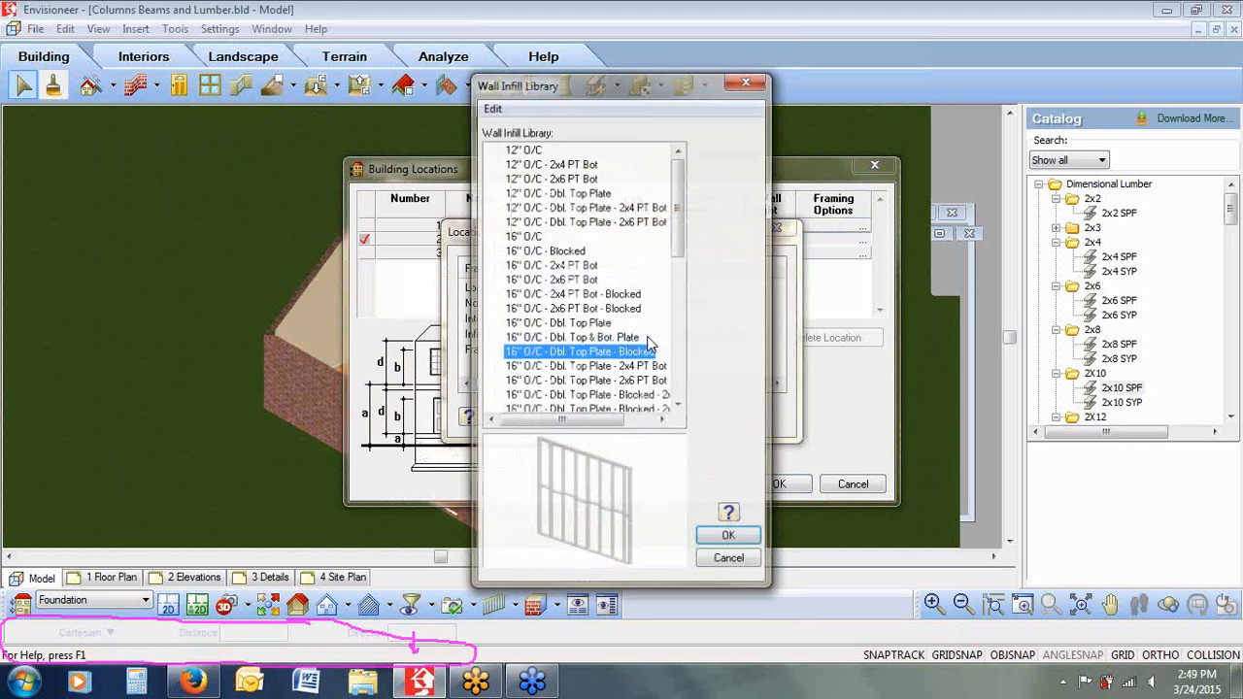
double_click(563, 358)
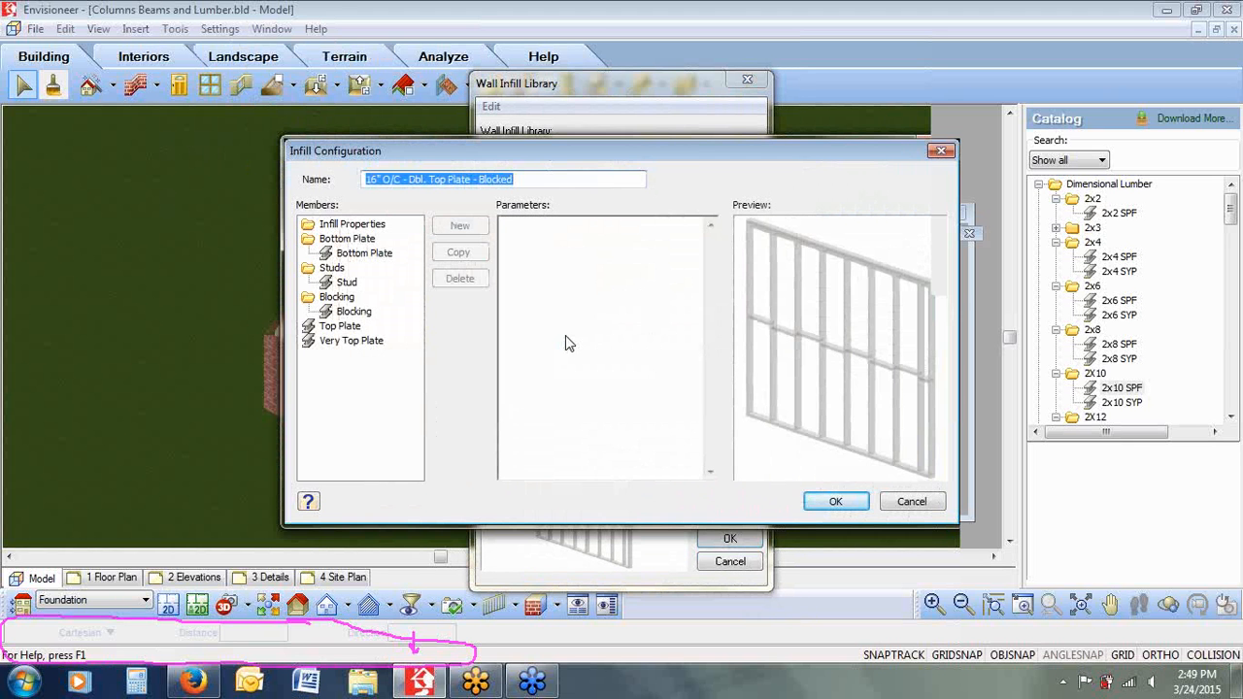
left_click(347, 283)
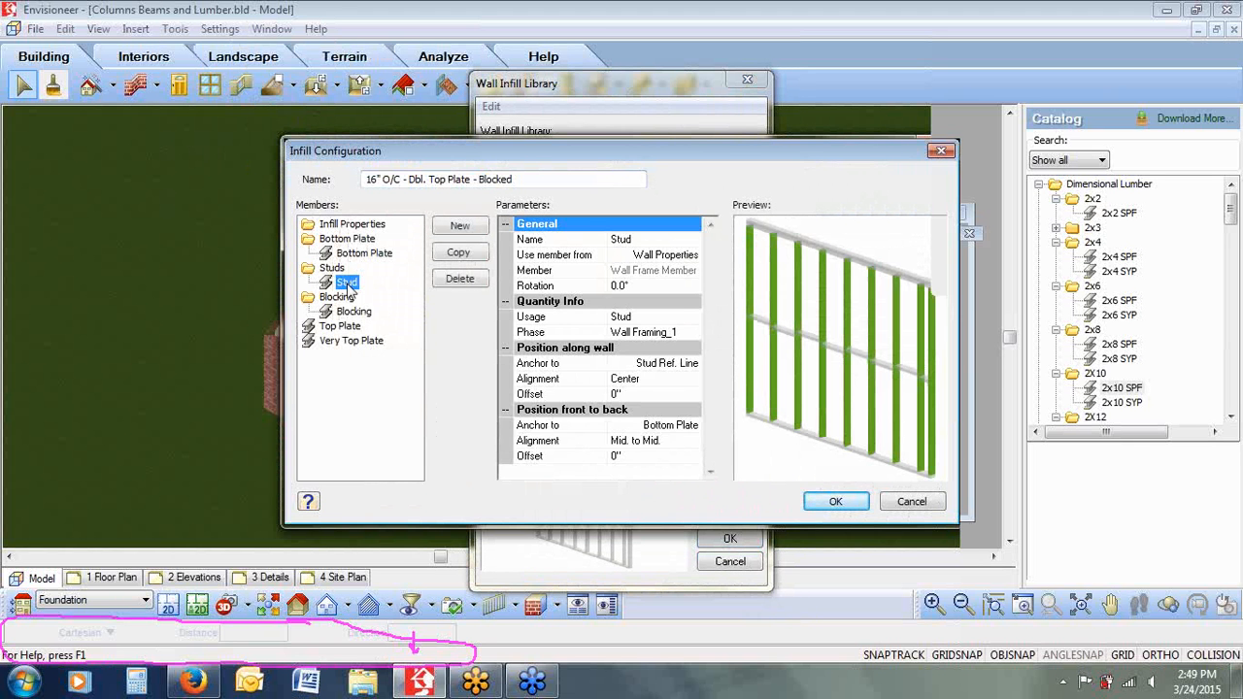
left_click(642, 321)
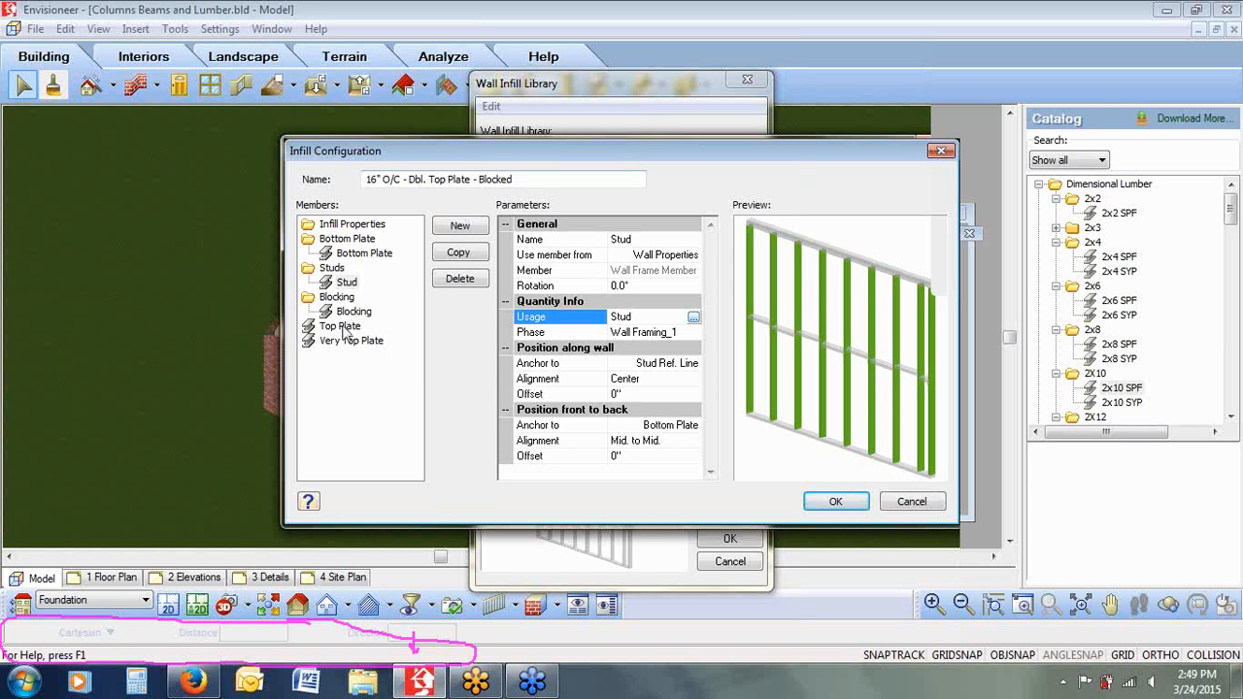
left_click(911, 501)
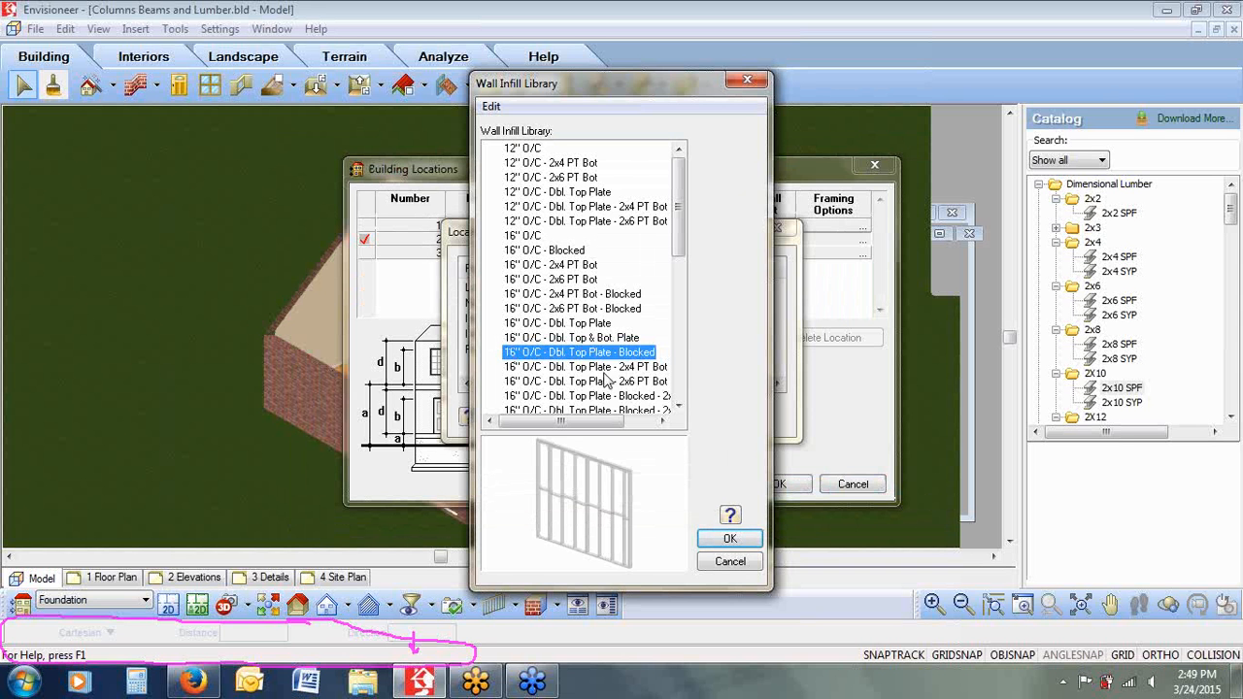
left_click(730, 561)
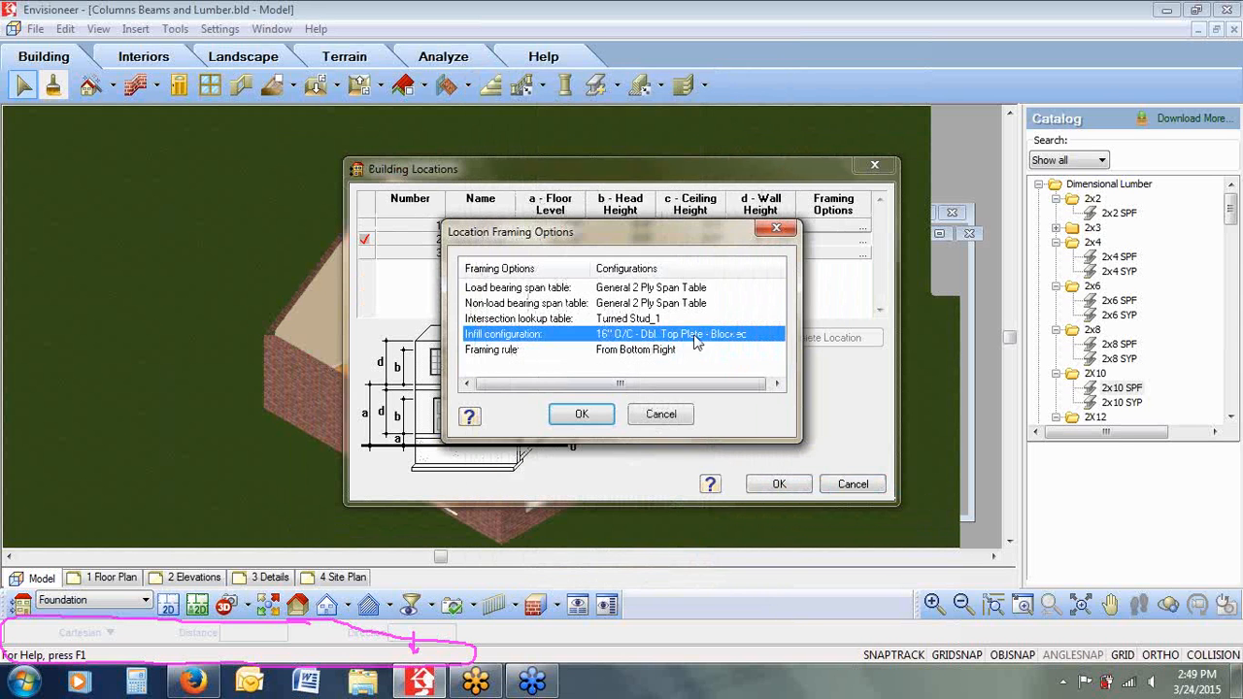
Open the 2 Ply 2x8 Header configuration for the 3'-0" span of the load bearing General 2 Ply Span Table
left_click(656, 291)
double_click(650, 288)
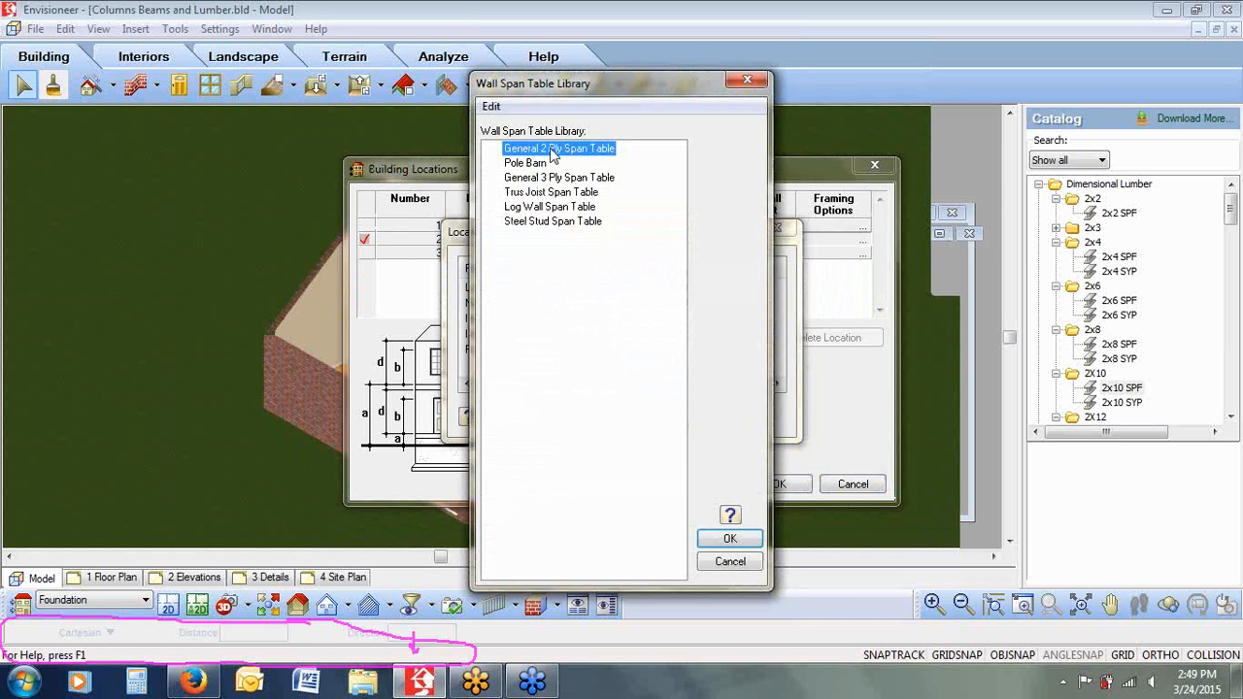
double_click(552, 149)
left_click(617, 279)
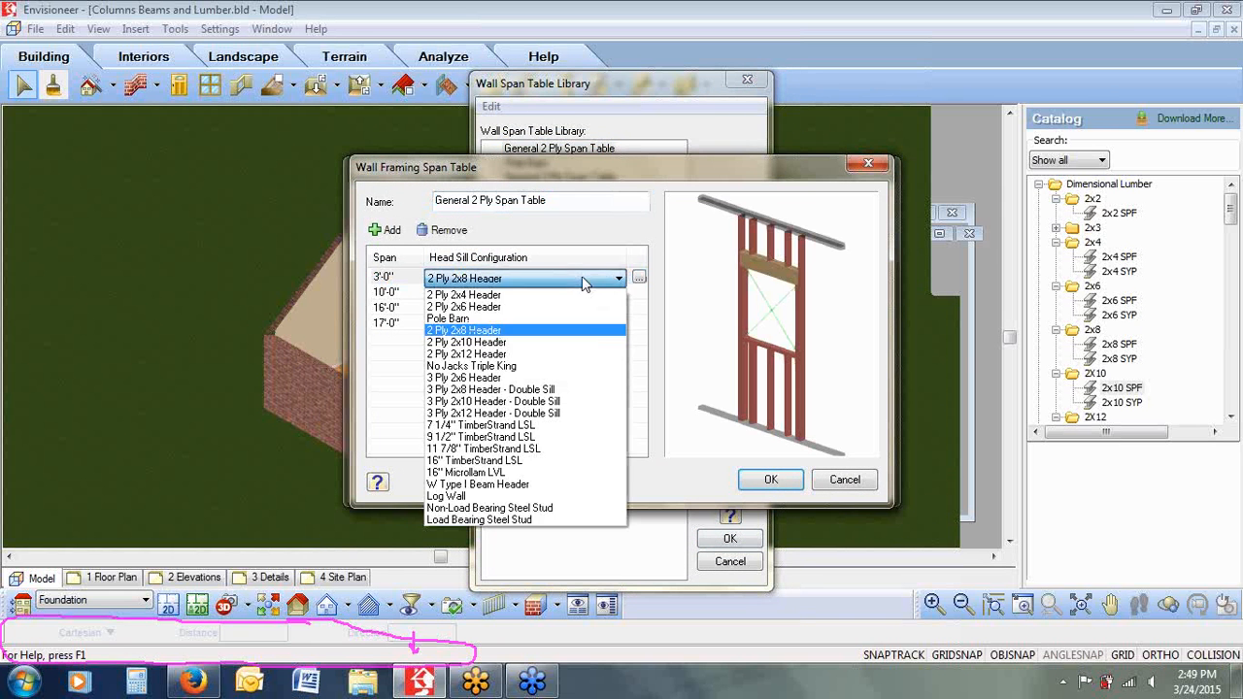
left_click(638, 280)
left_click(638, 280)
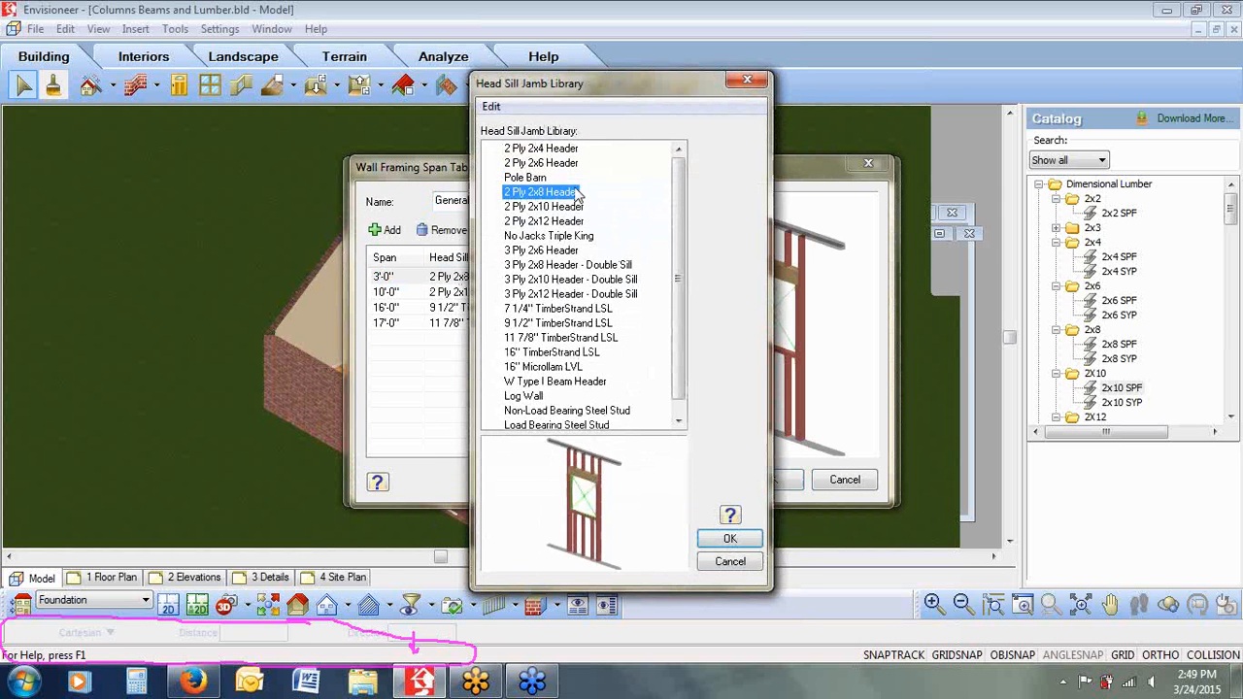
double_click(570, 193)
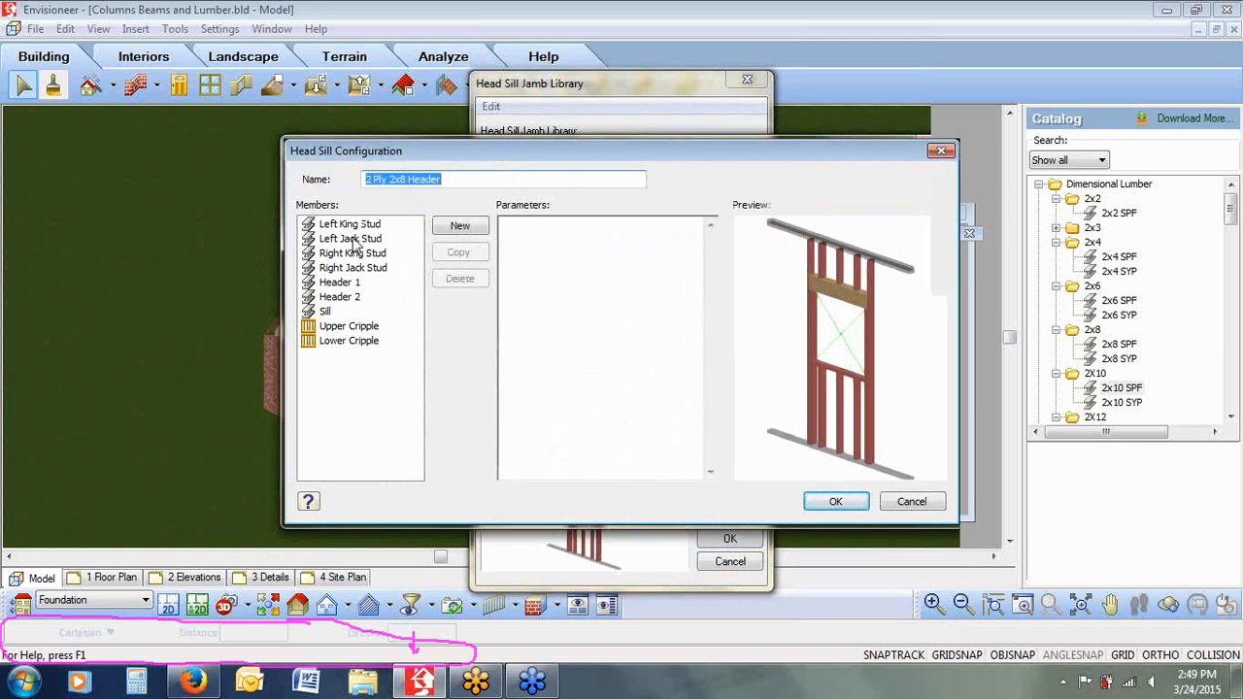
Set the usage of the 2 Ply 2x8 Header's Left Jack Stud to Stud
left_click(353, 241)
left_click(633, 335)
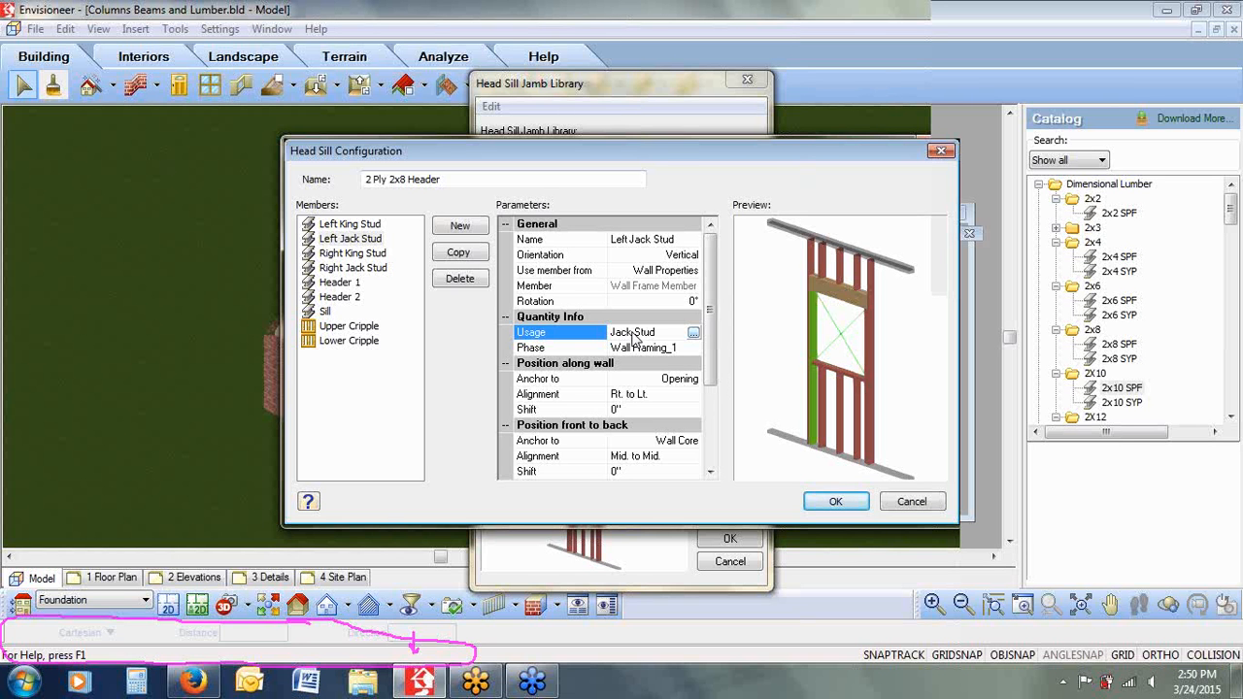
left_click(693, 332)
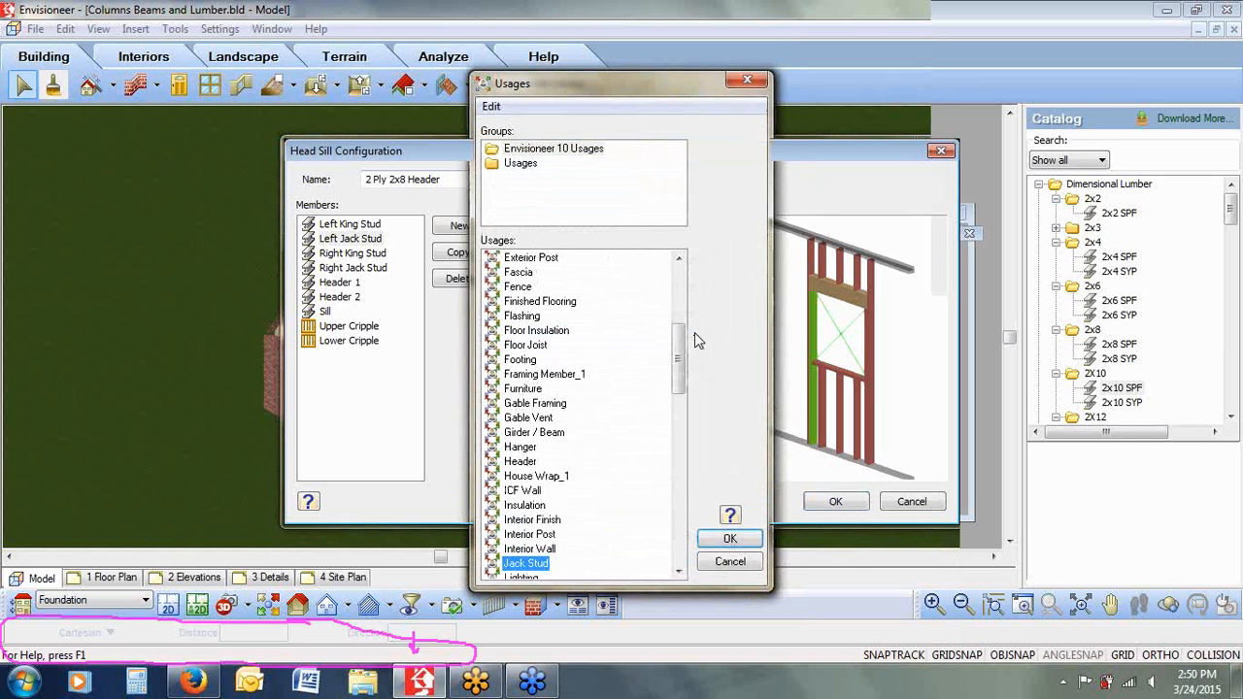
left_click_drag(678, 371, 680, 510)
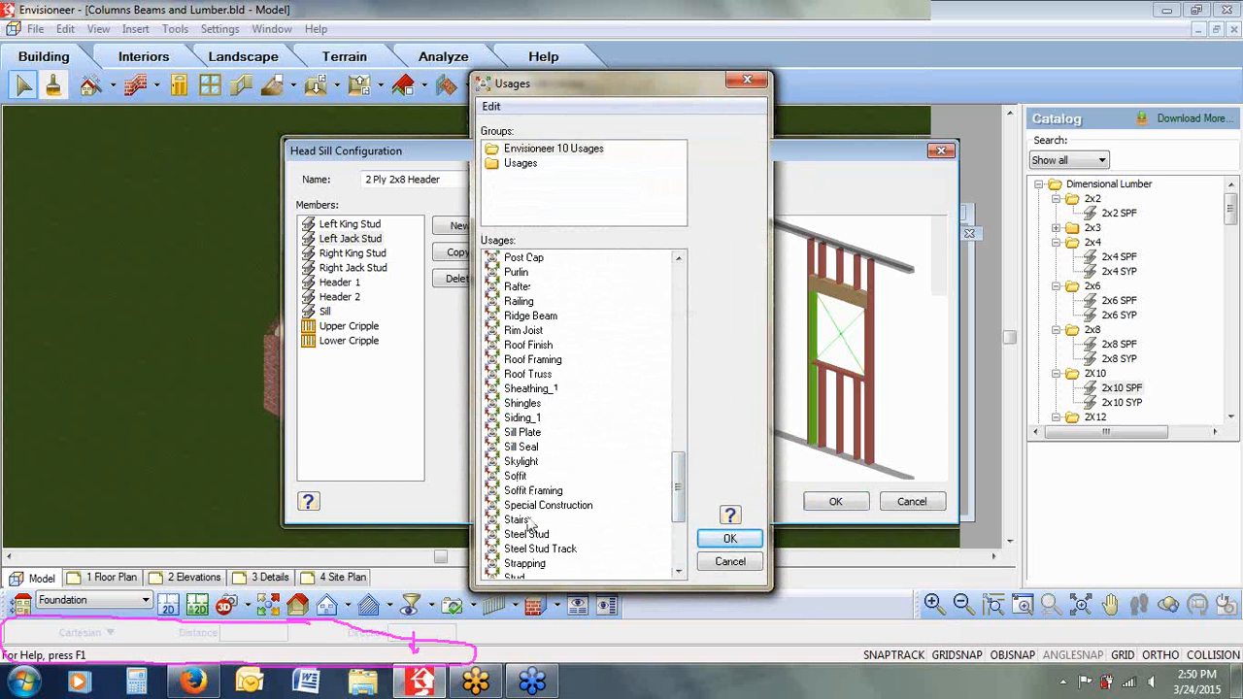
left_click(515, 577)
left_click(726, 540)
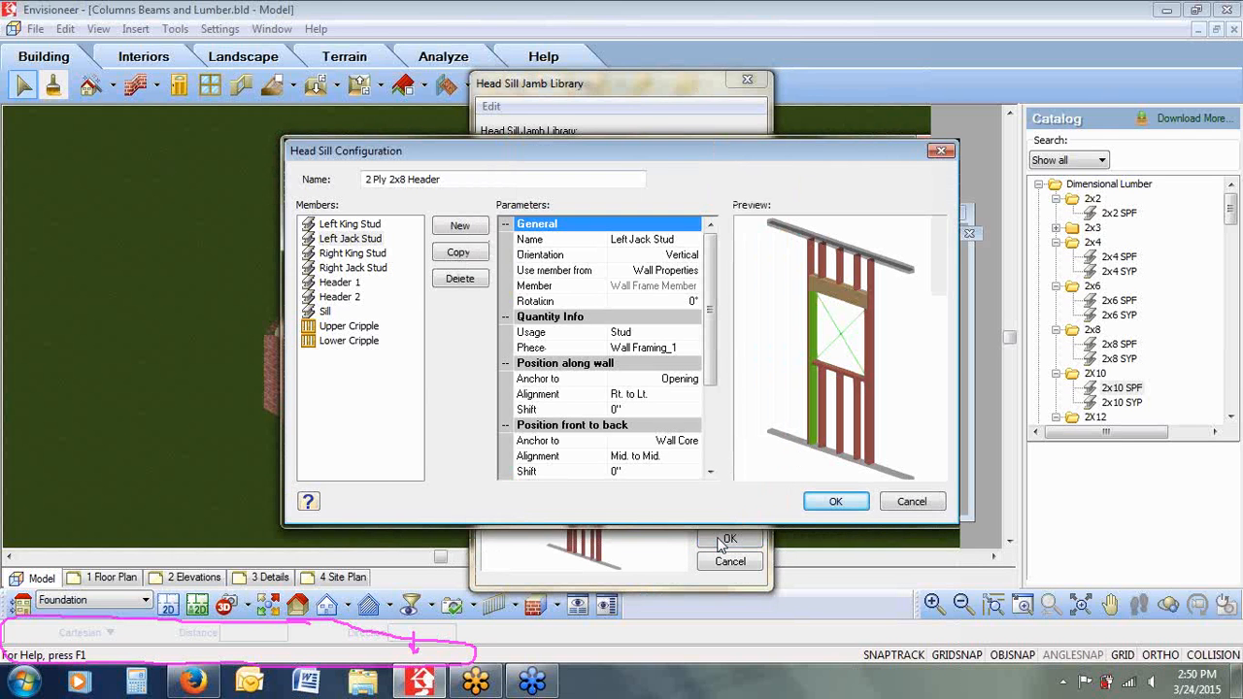
Check the Right King Stud's usage in the 2 Ply 2x8 Header, then discard all header, span table and location changes
left_click(356, 255)
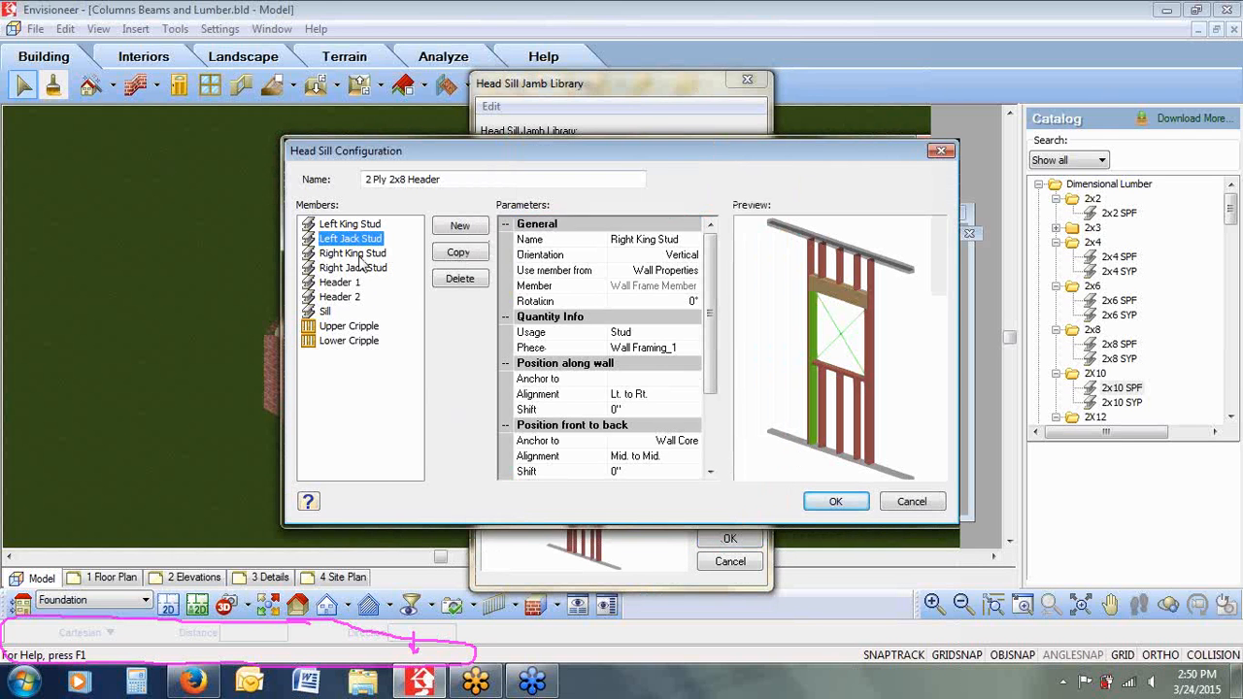
left_click(638, 337)
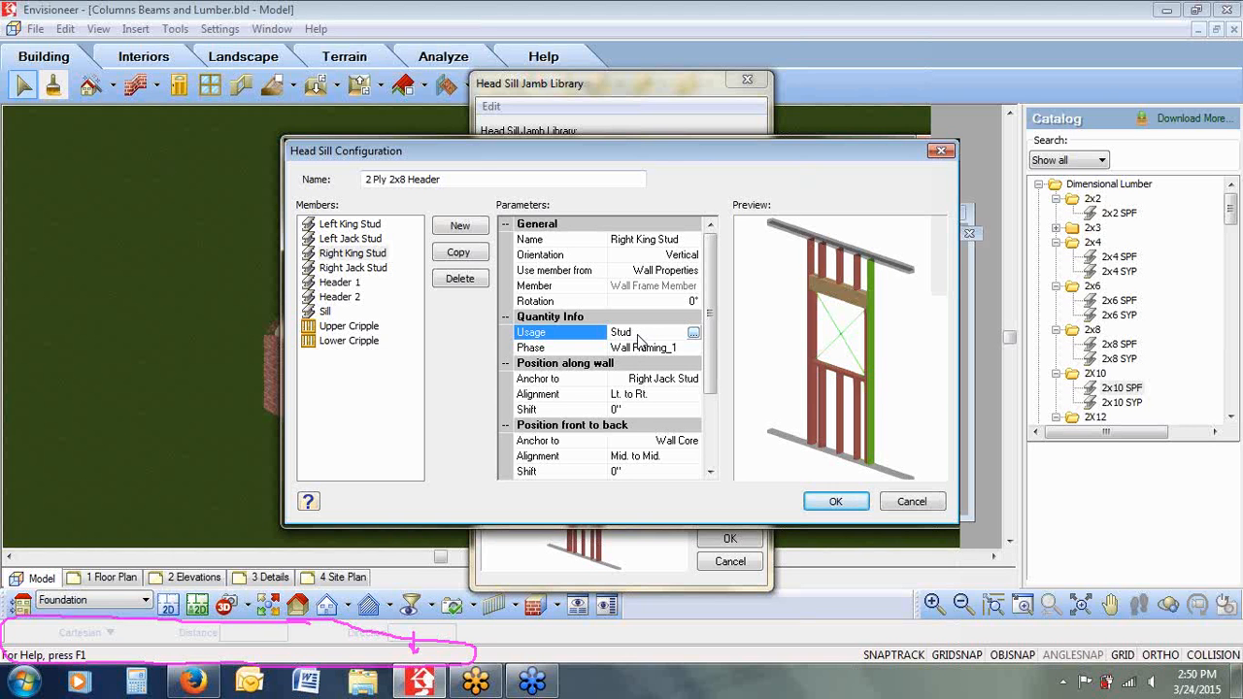
left_click(931, 501)
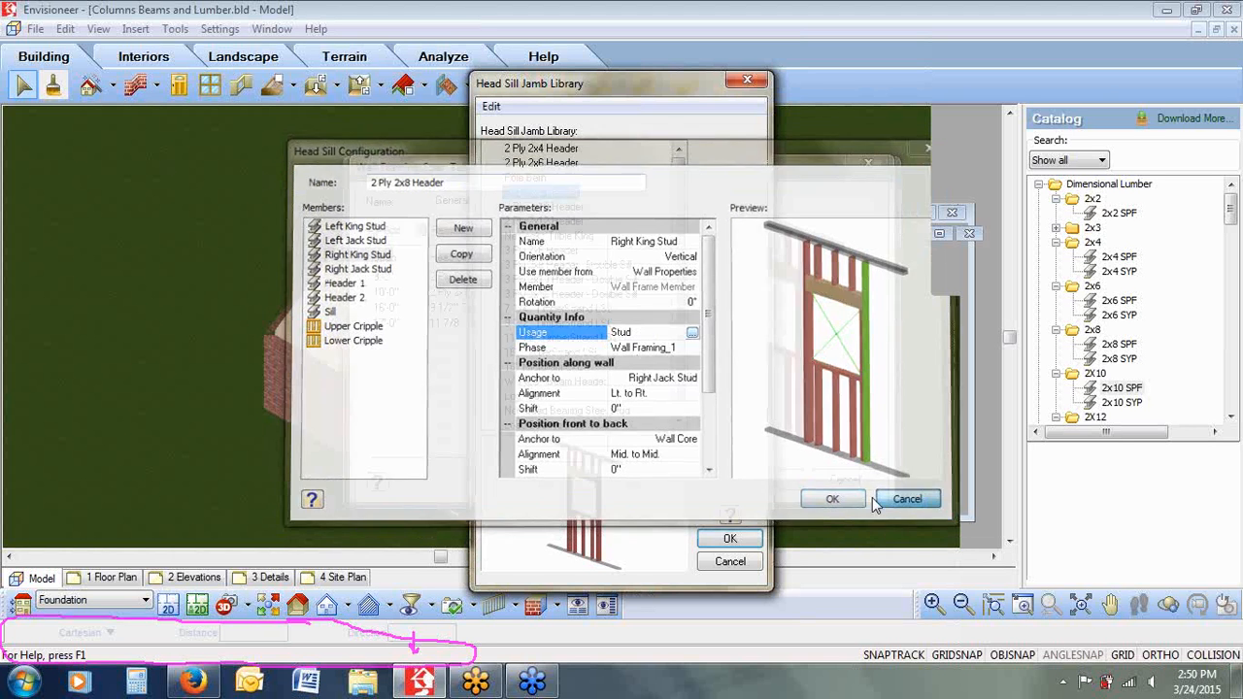
left_click(734, 564)
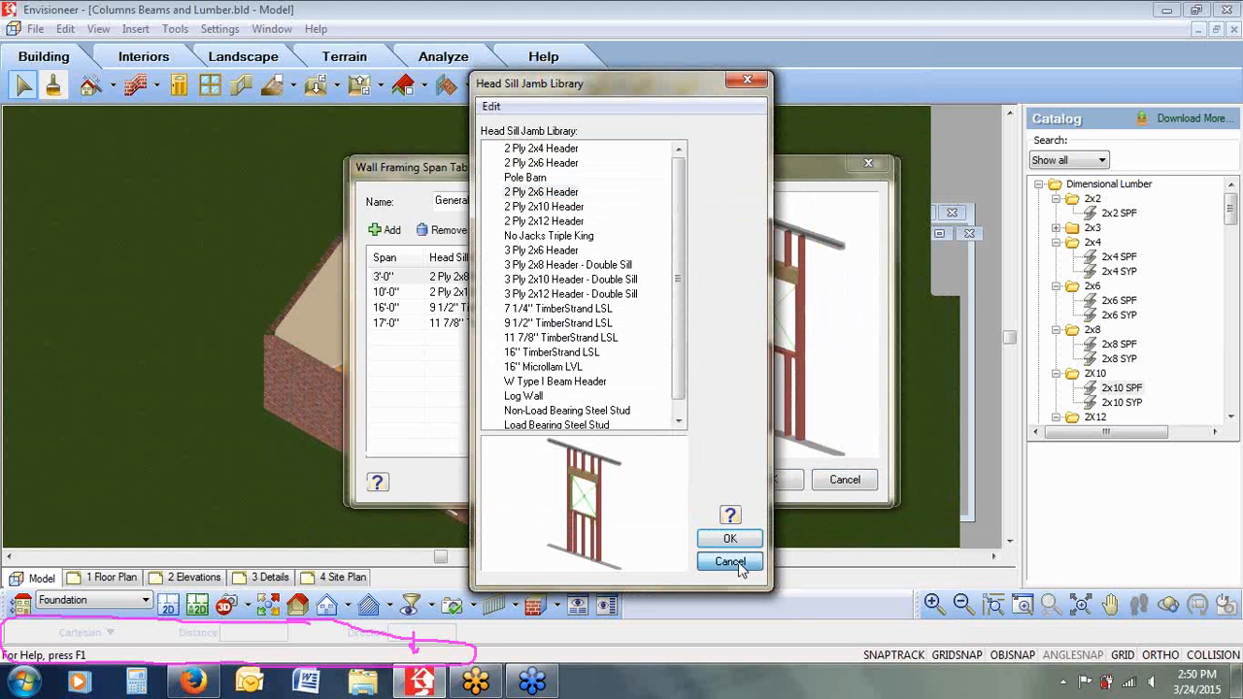
left_click(845, 480)
left_click(730, 563)
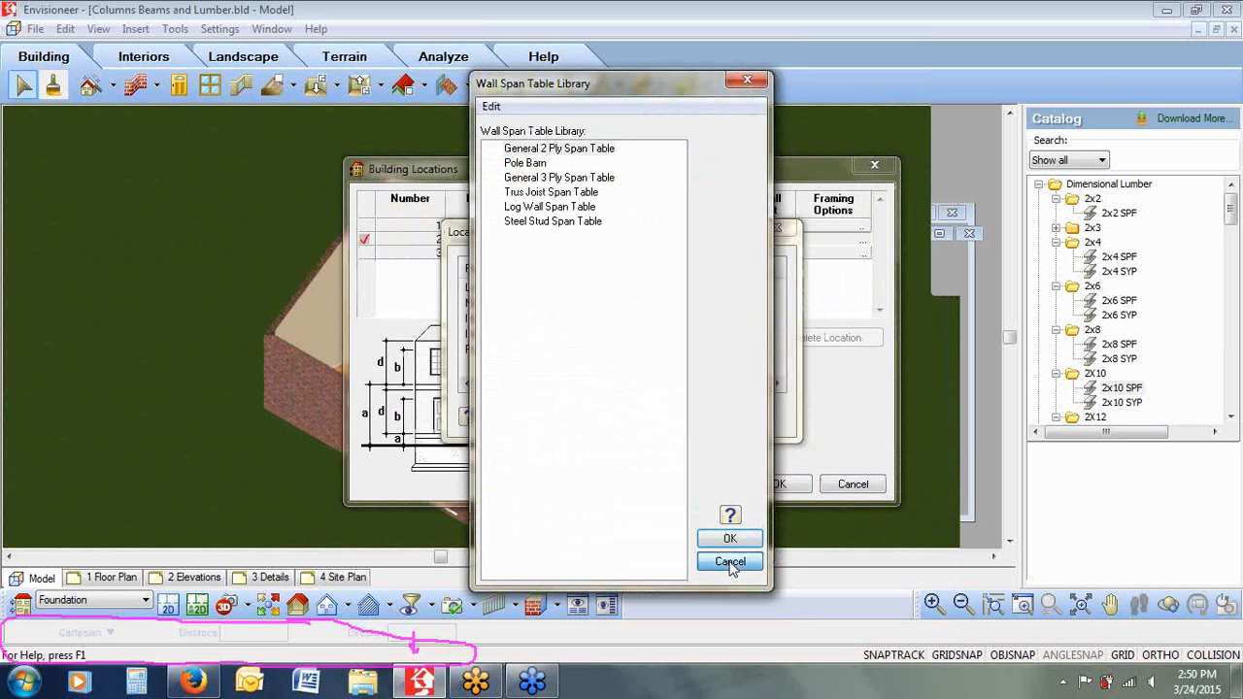
left_click(666, 412)
left_click(853, 484)
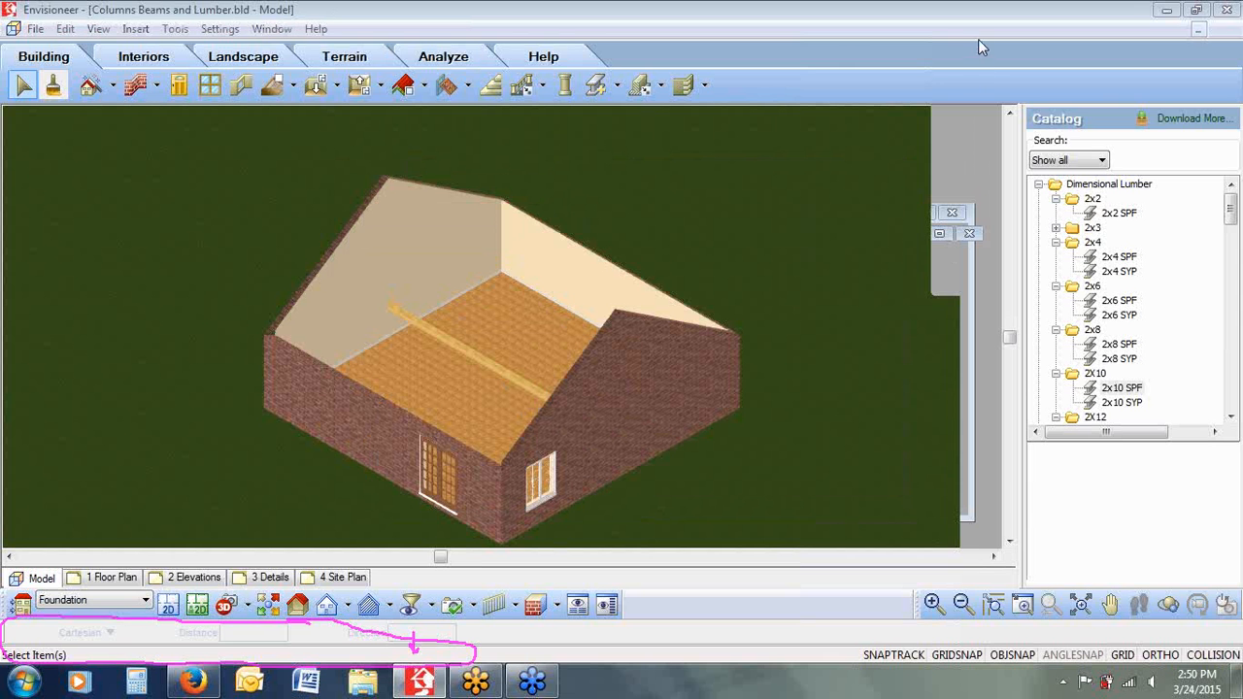
Examine the 2x4 SPF member's purchased items and the usages assigned to 2x4x92-5/8 SPF Stud, then close it without changes
left_click(683, 85)
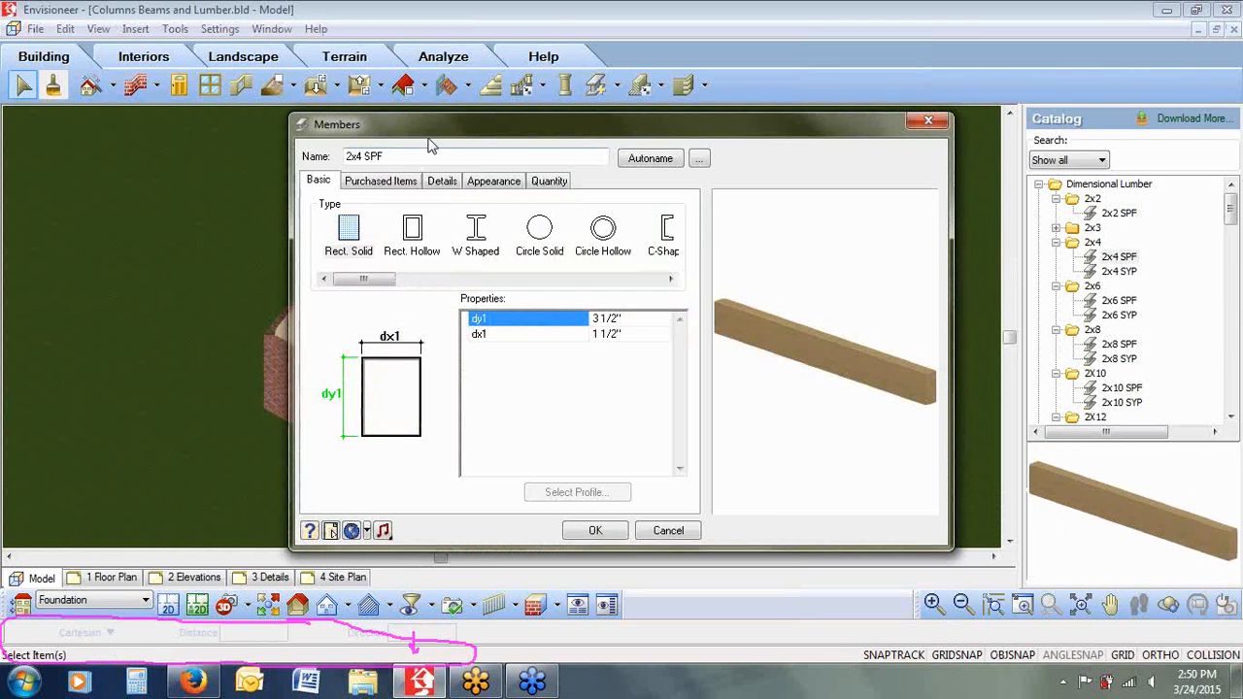
left_click(304, 181)
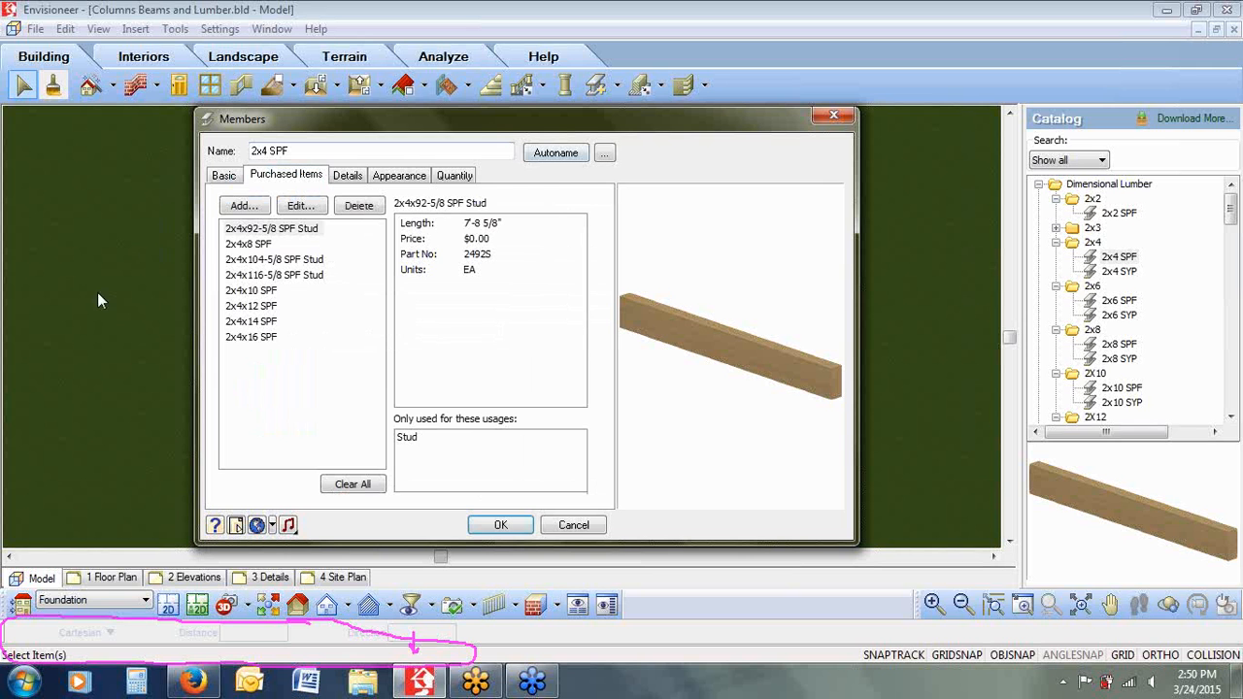
left_click(236, 229)
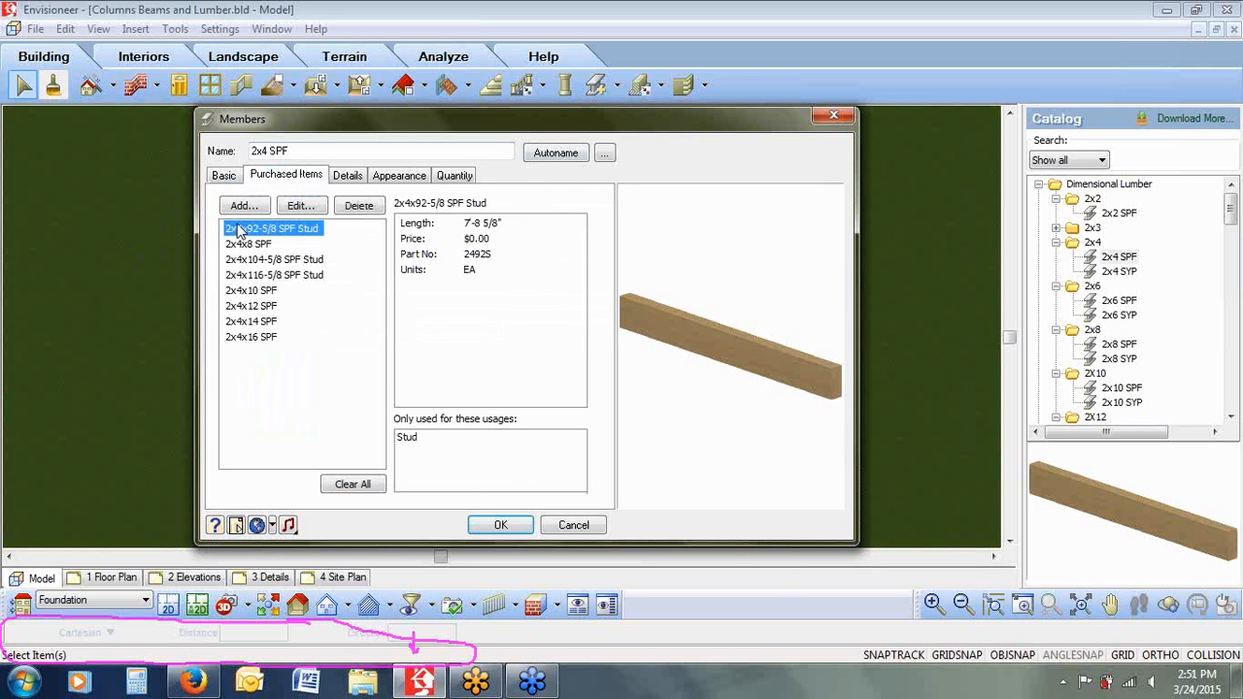
left_click(1211, 263)
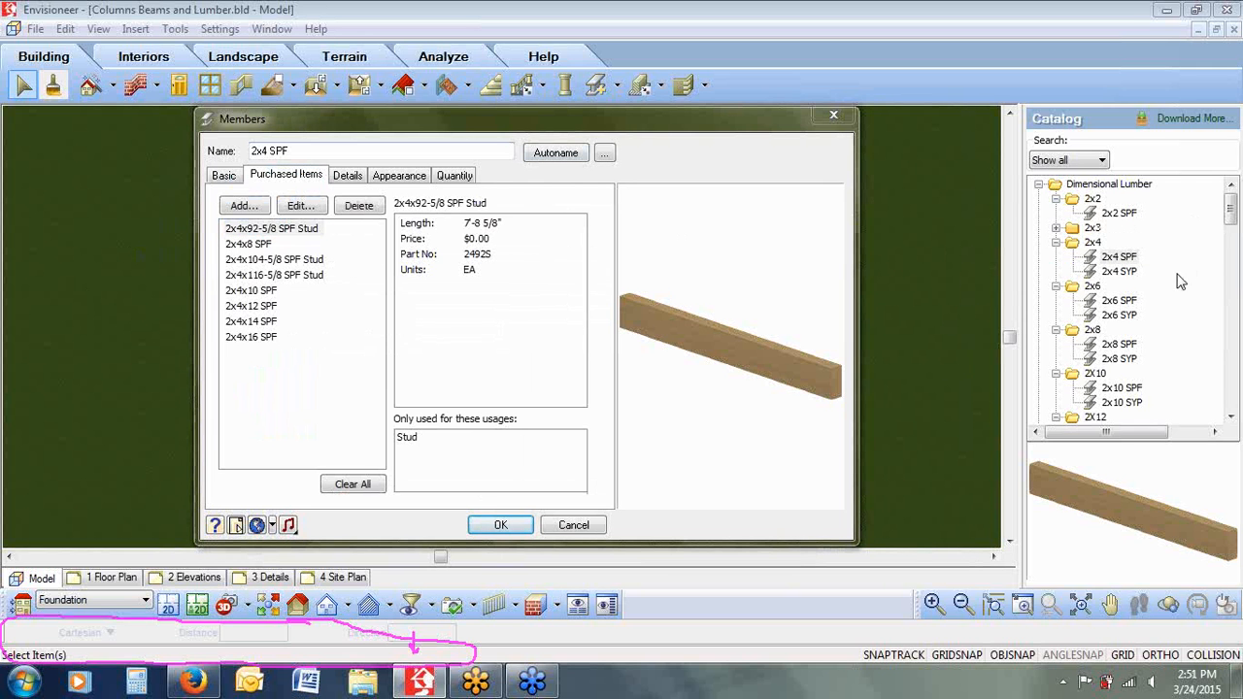
mouse_move(330, 230)
left_mouse_down()
mouse_move(389, 313)
mouse_move(397, 436)
left_mouse_up()
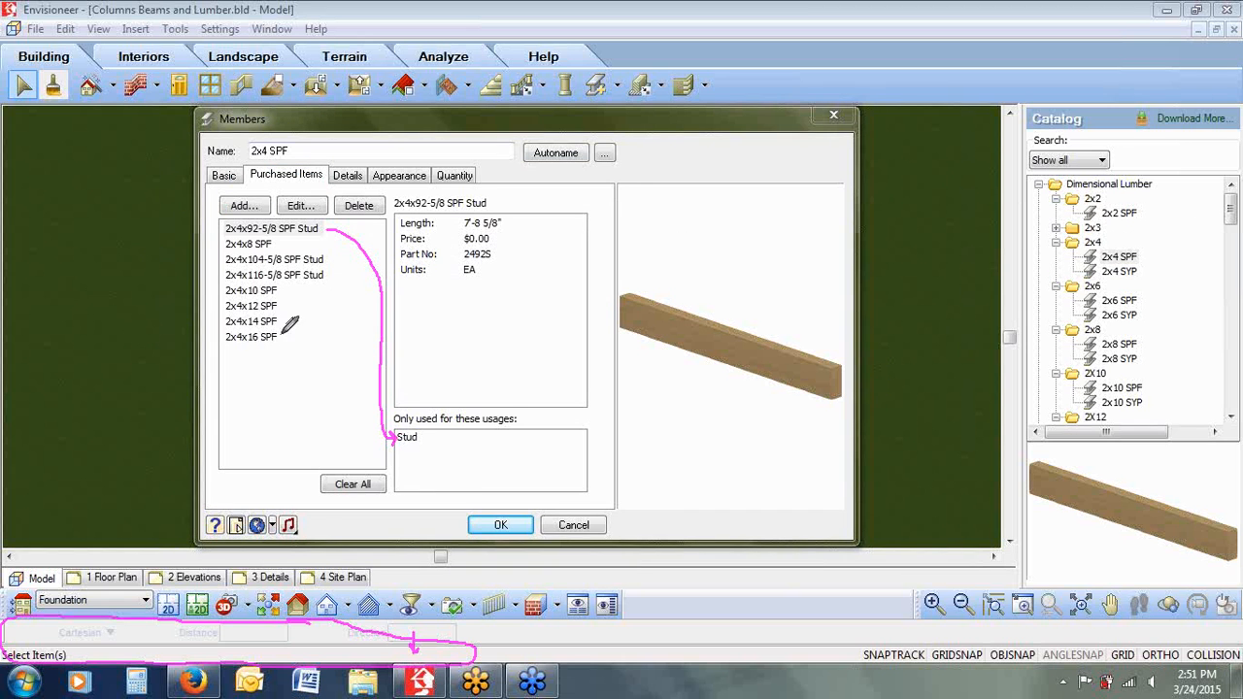
mouse_move(409, 458)
left_mouse_down()
mouse_move(453, 463)
mouse_move(445, 454)
left_mouse_up()
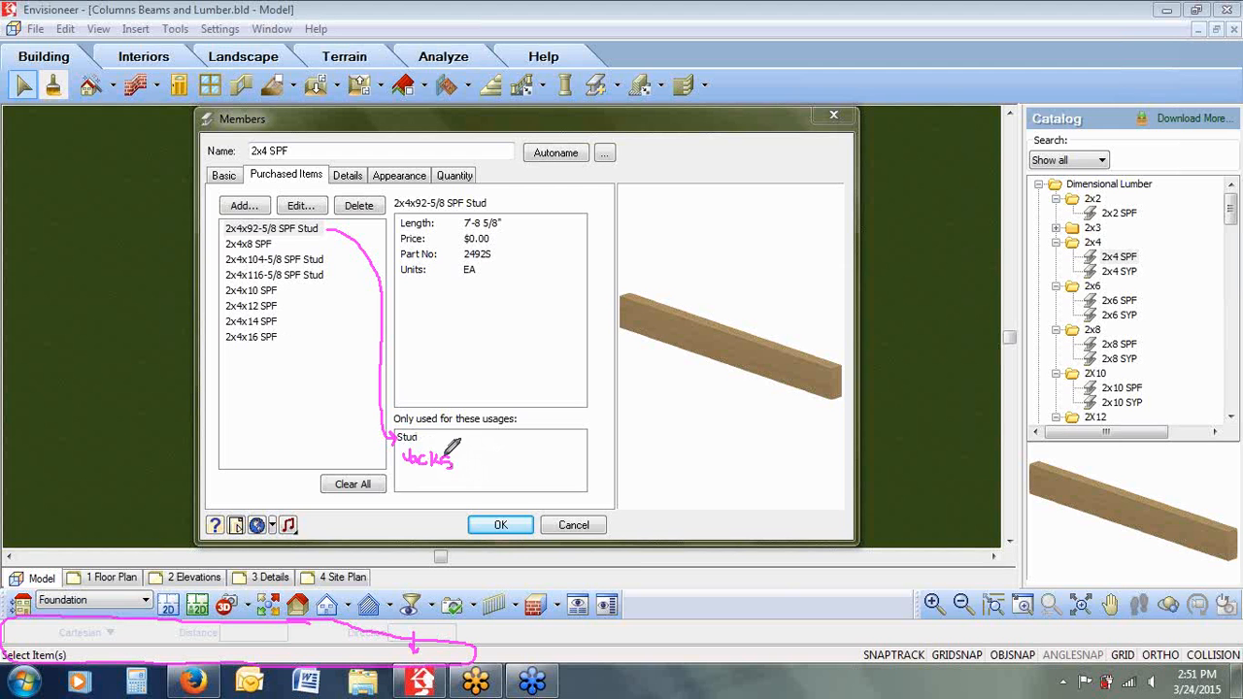
key("Escape")
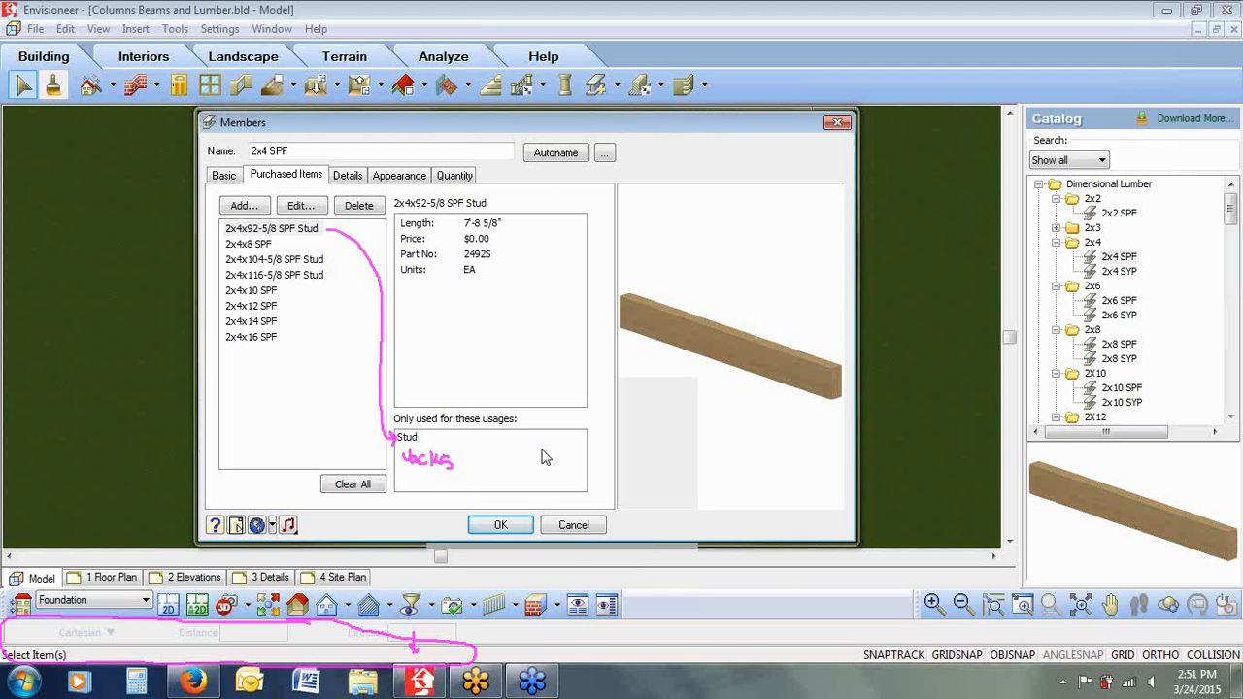
left_click(567, 539)
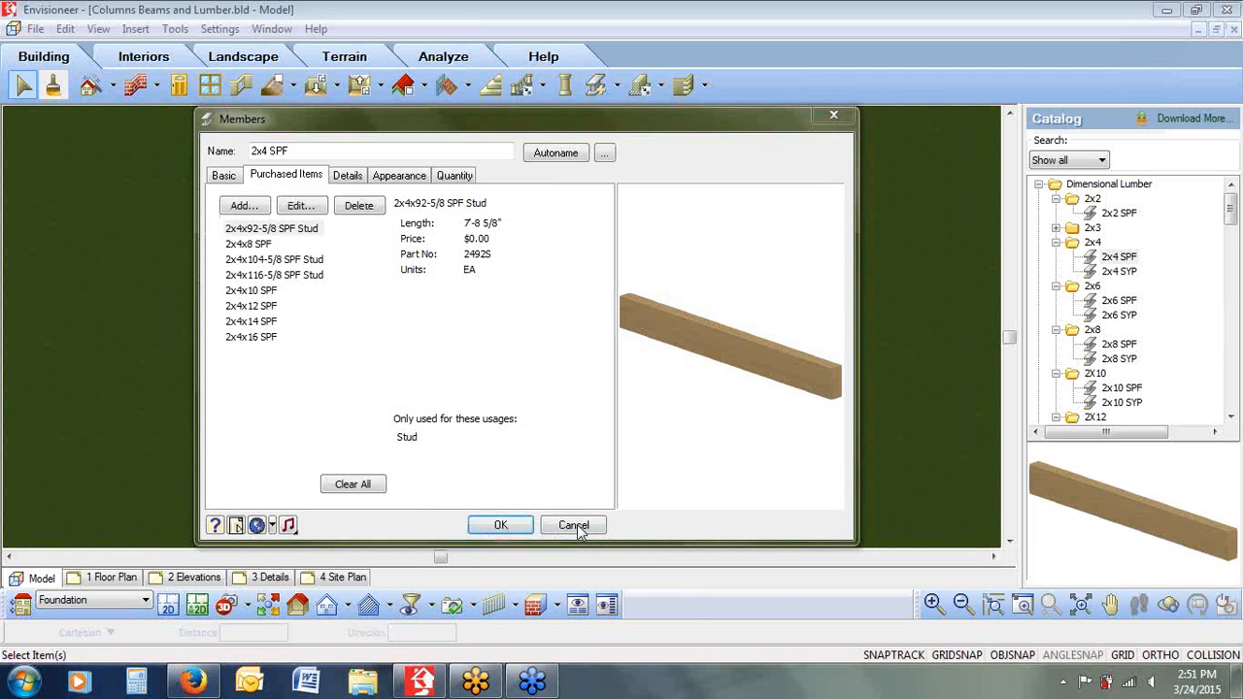
left_click(578, 525)
left_click(1222, 37)
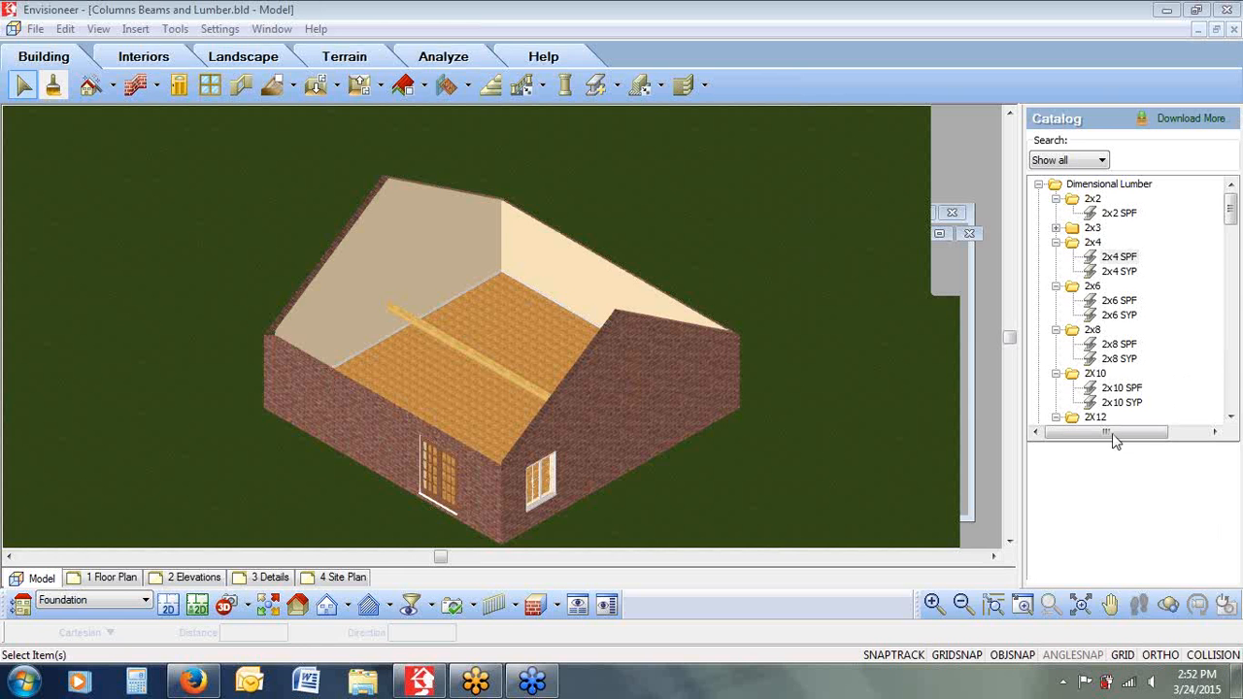
Examine the sill plate parameters of the 2x10 Floor System w/ 3/4" OSB 0 Orientation, leaving the system unchanged
left_click(272, 86)
left_click(272, 87)
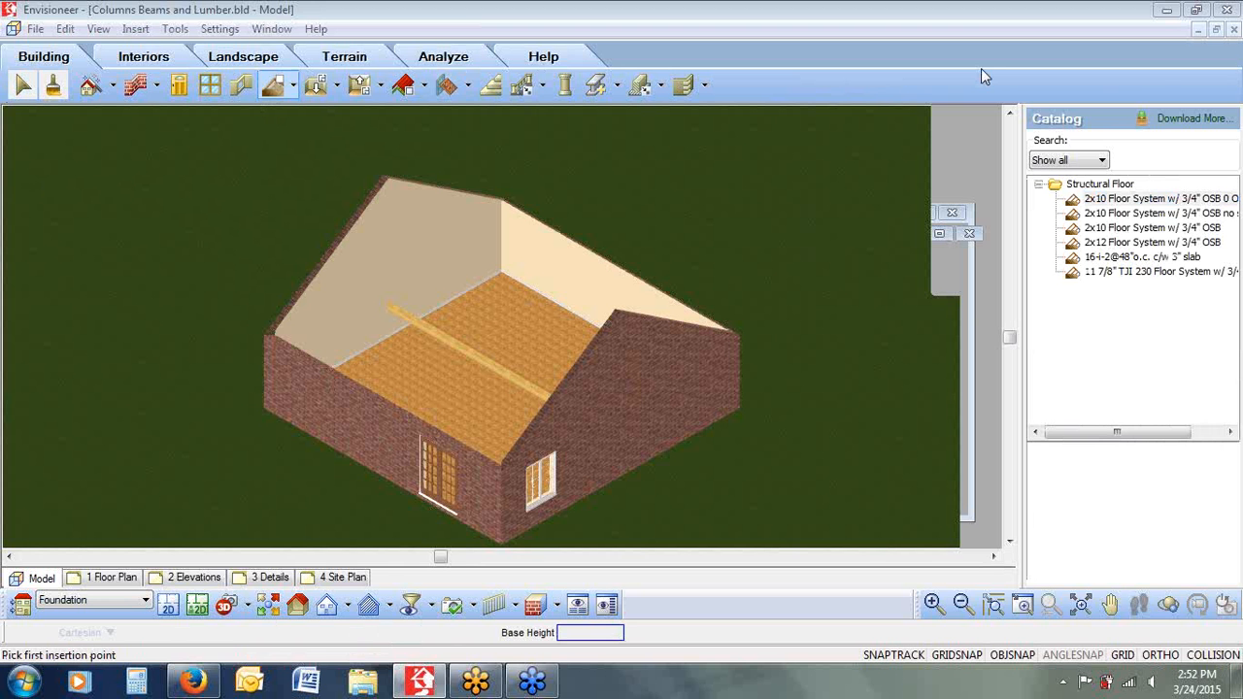
double_click(1101, 204)
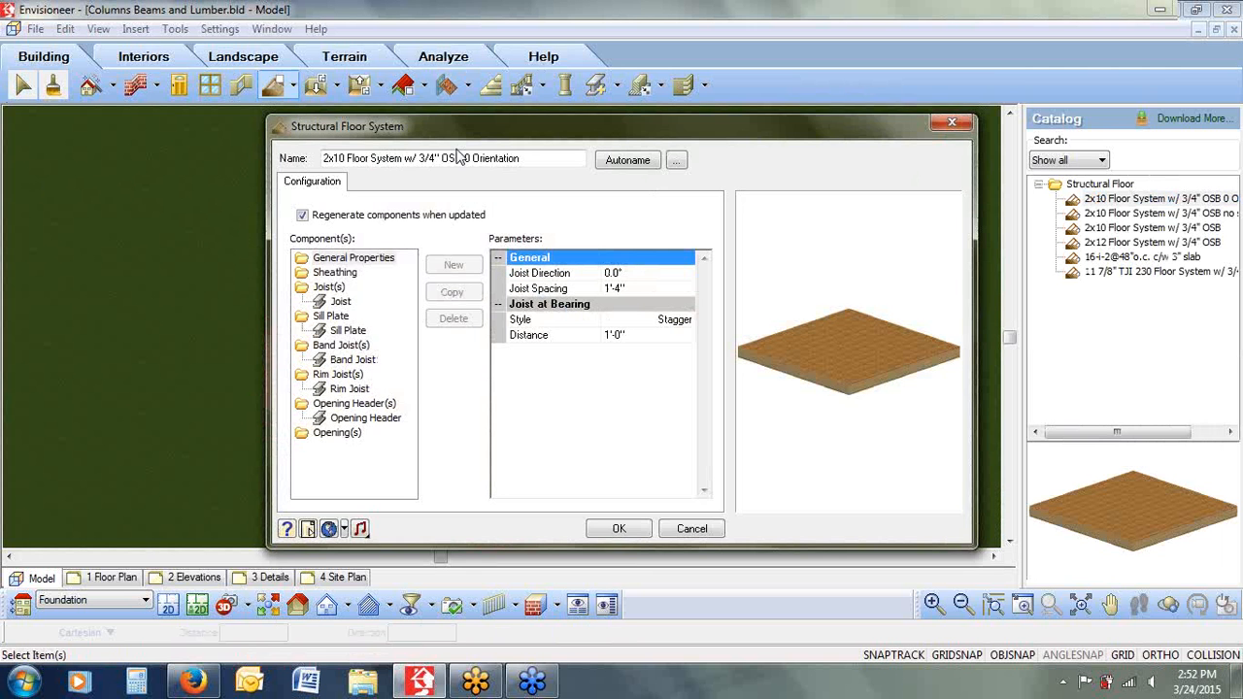
left_click_drag(439, 136, 321, 121)
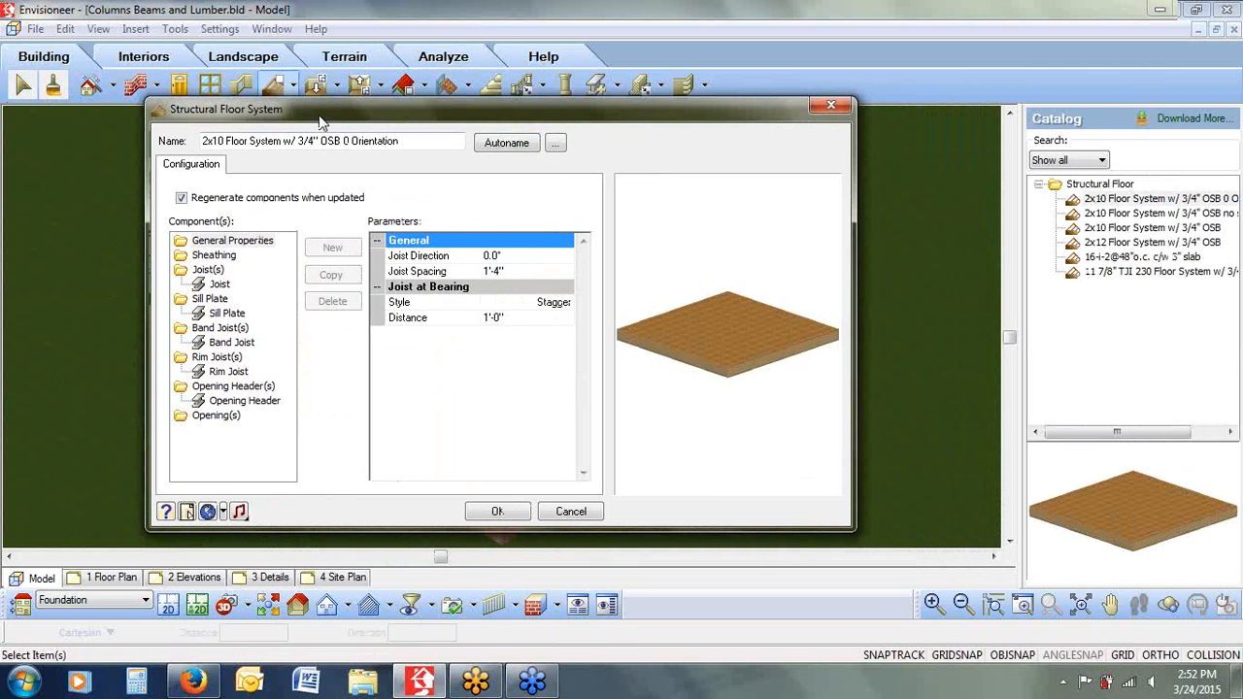
left_click(226, 314)
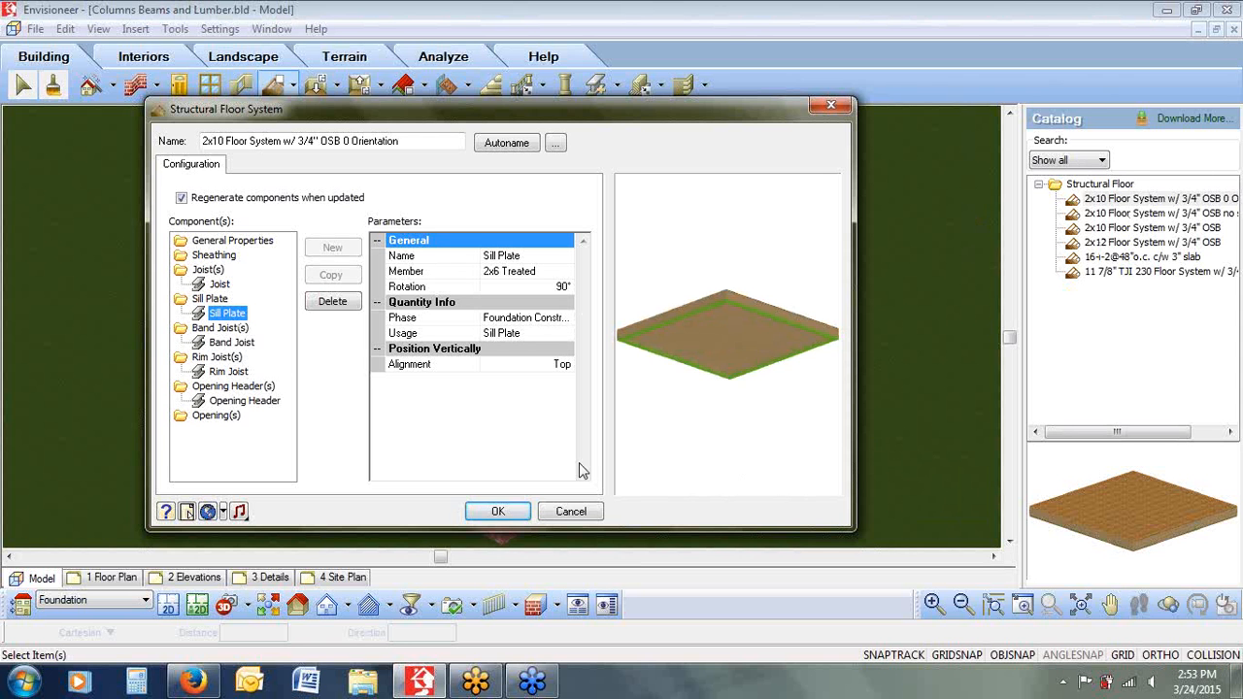
left_click(592, 510)
Add a structural floor element based on the 0 Orientation system, named 2x10 Floor System w/ 3/4" OSB 0 Orientation w/o sill
right_click(1081, 197)
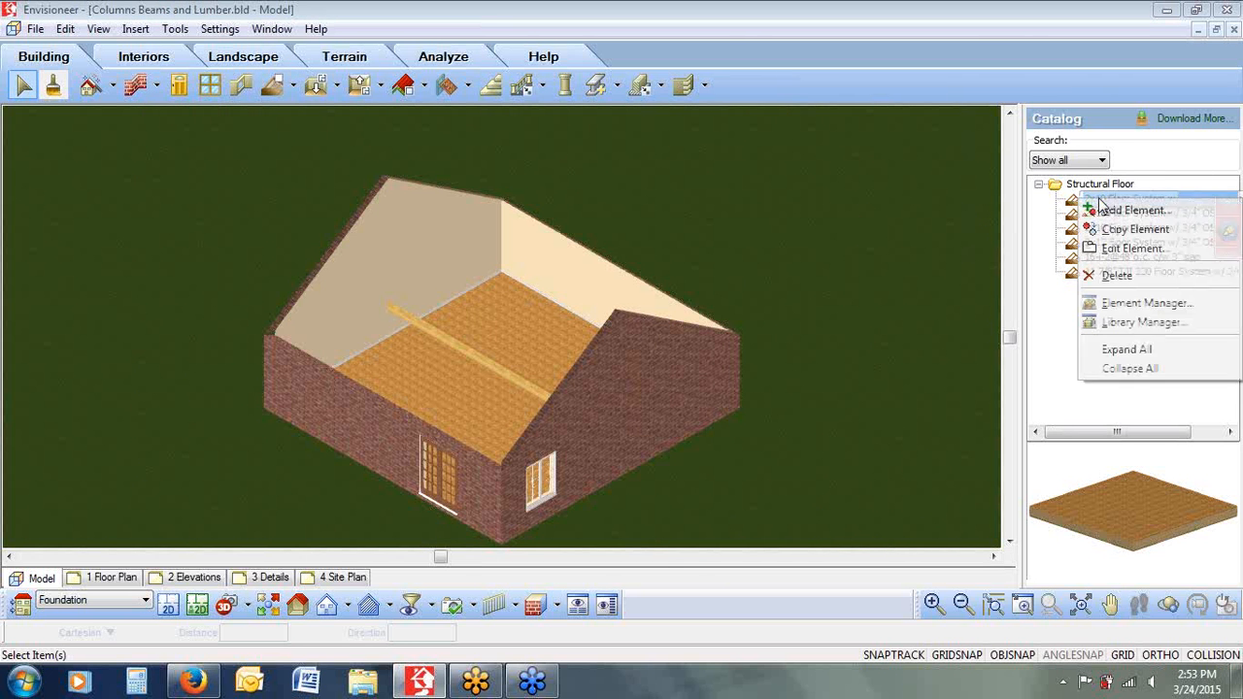
left_click(1127, 210)
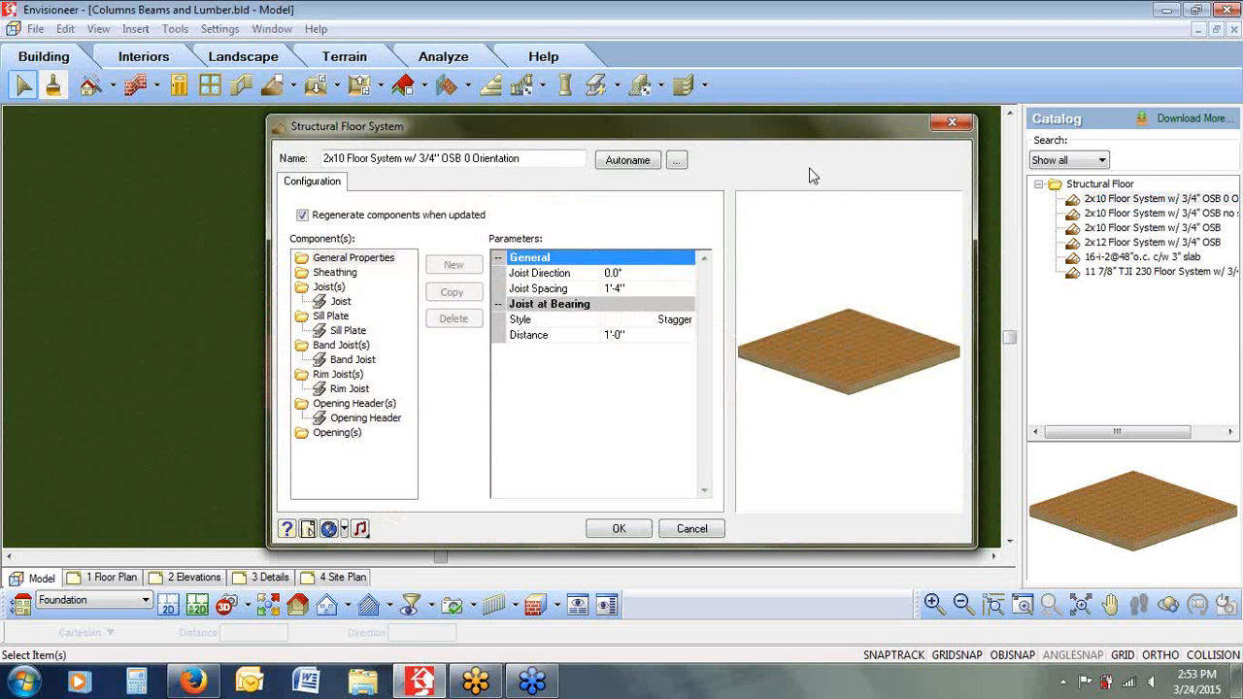
left_click(535, 162)
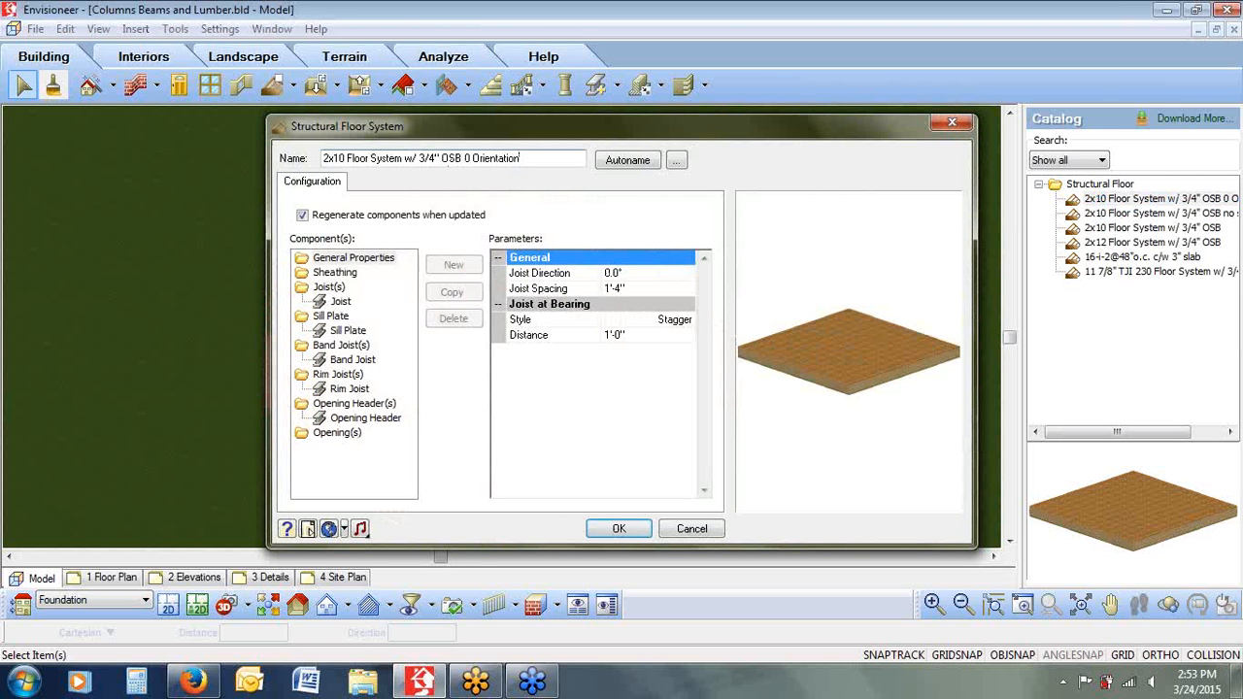
type("w/o sill")
Delete the sill plate member from the w/o sill floor system, check its preview from the side, and save it to the catalog
left_click(349, 331)
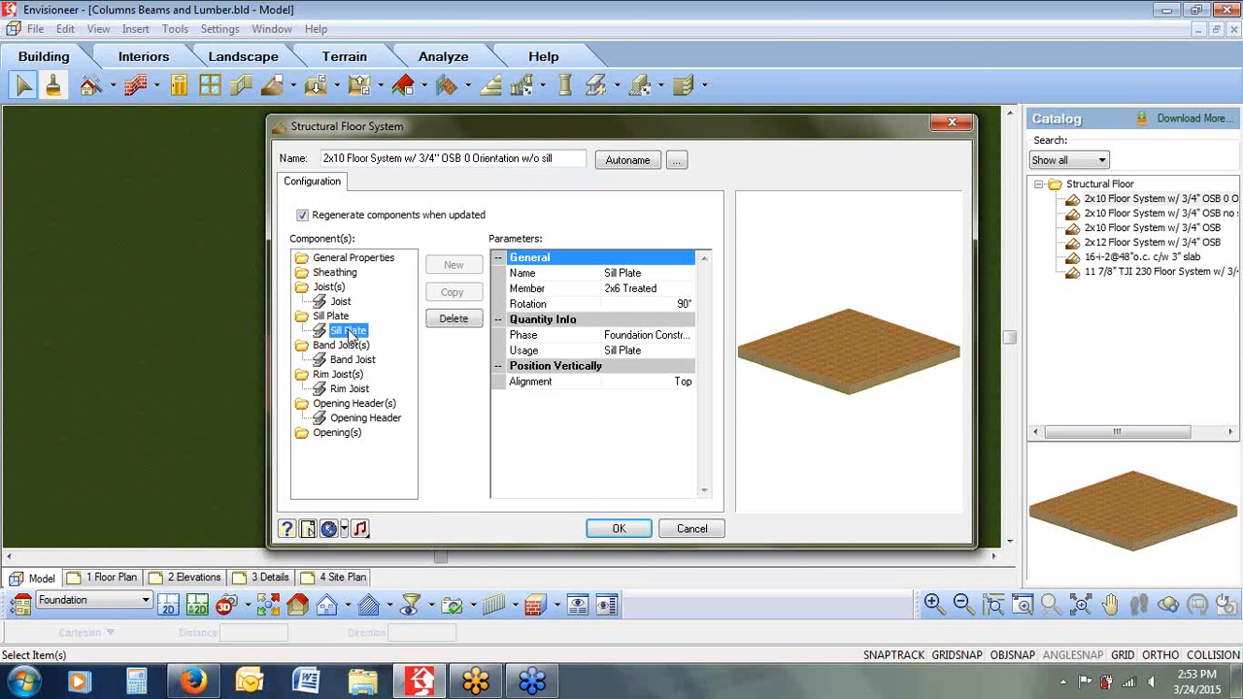
left_click(450, 323)
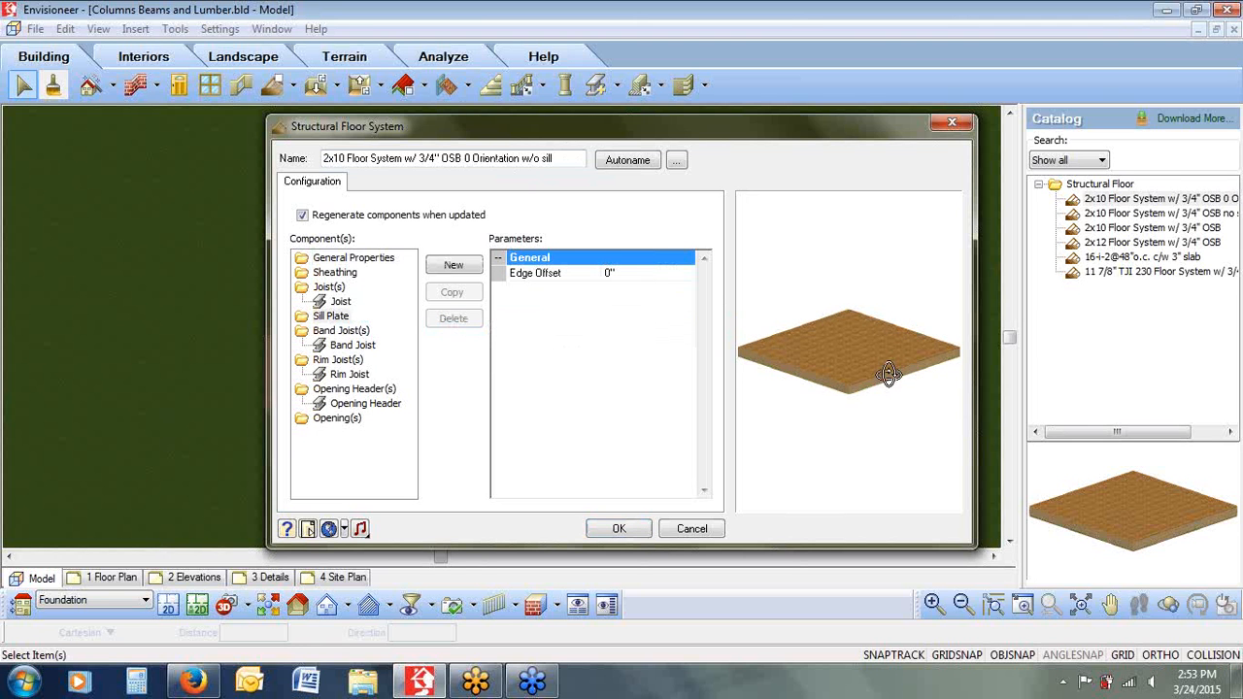
mouse_move(882, 366)
left_mouse_down()
mouse_move(884, 336)
mouse_move(884, 355)
left_mouse_up()
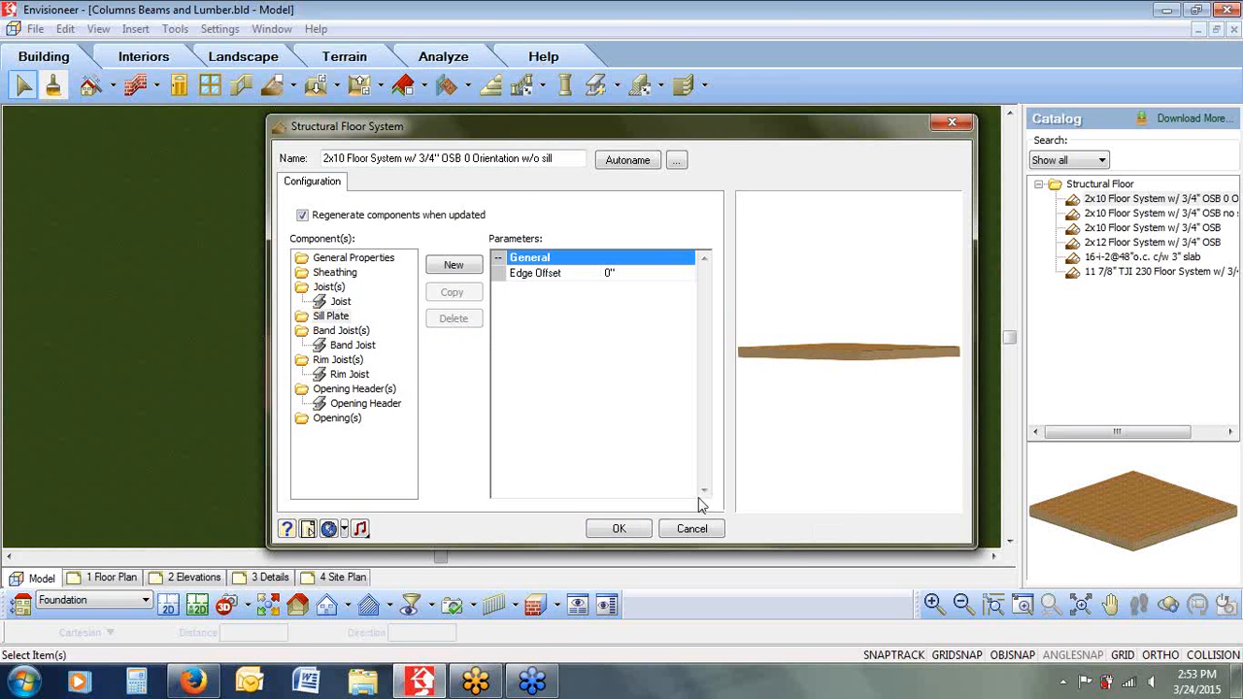
left_click(619, 528)
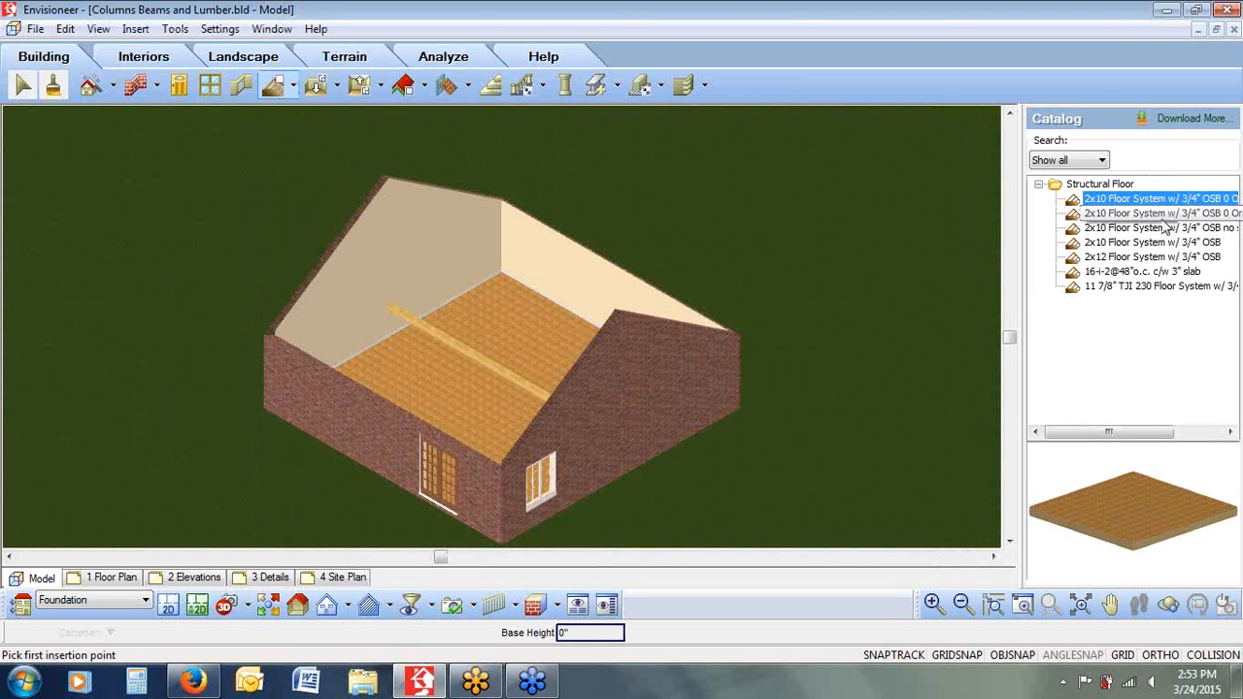
left_click_drag(1111, 434, 1145, 439)
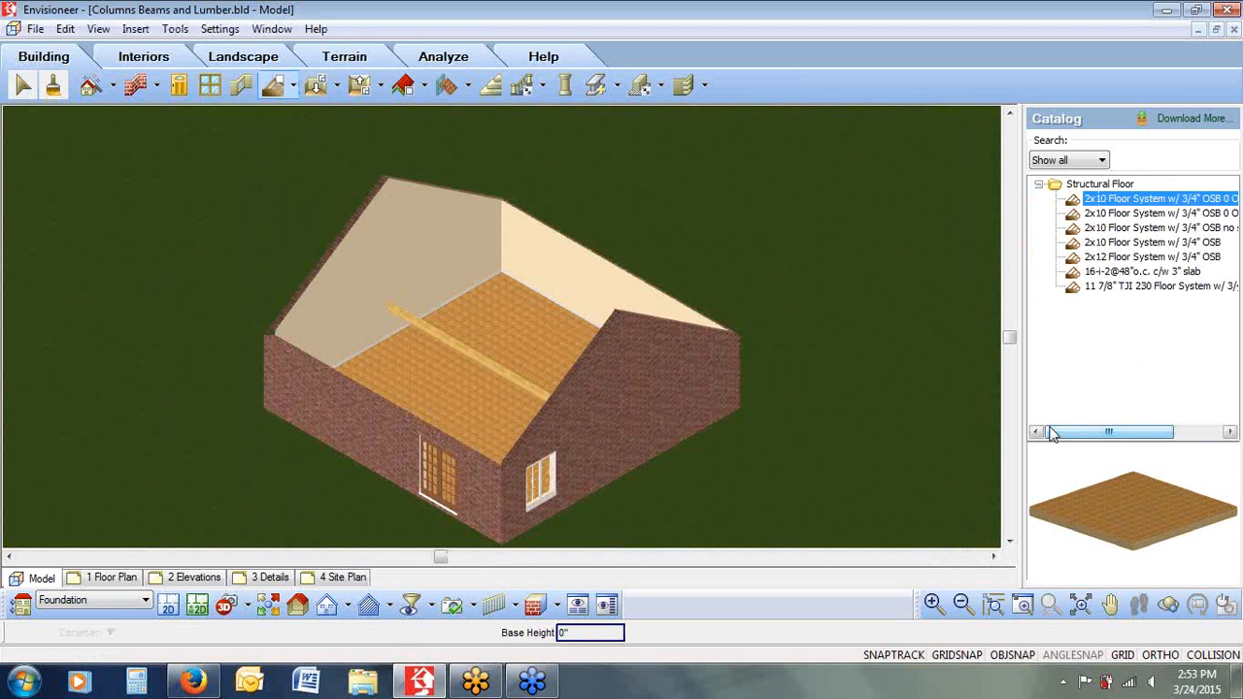